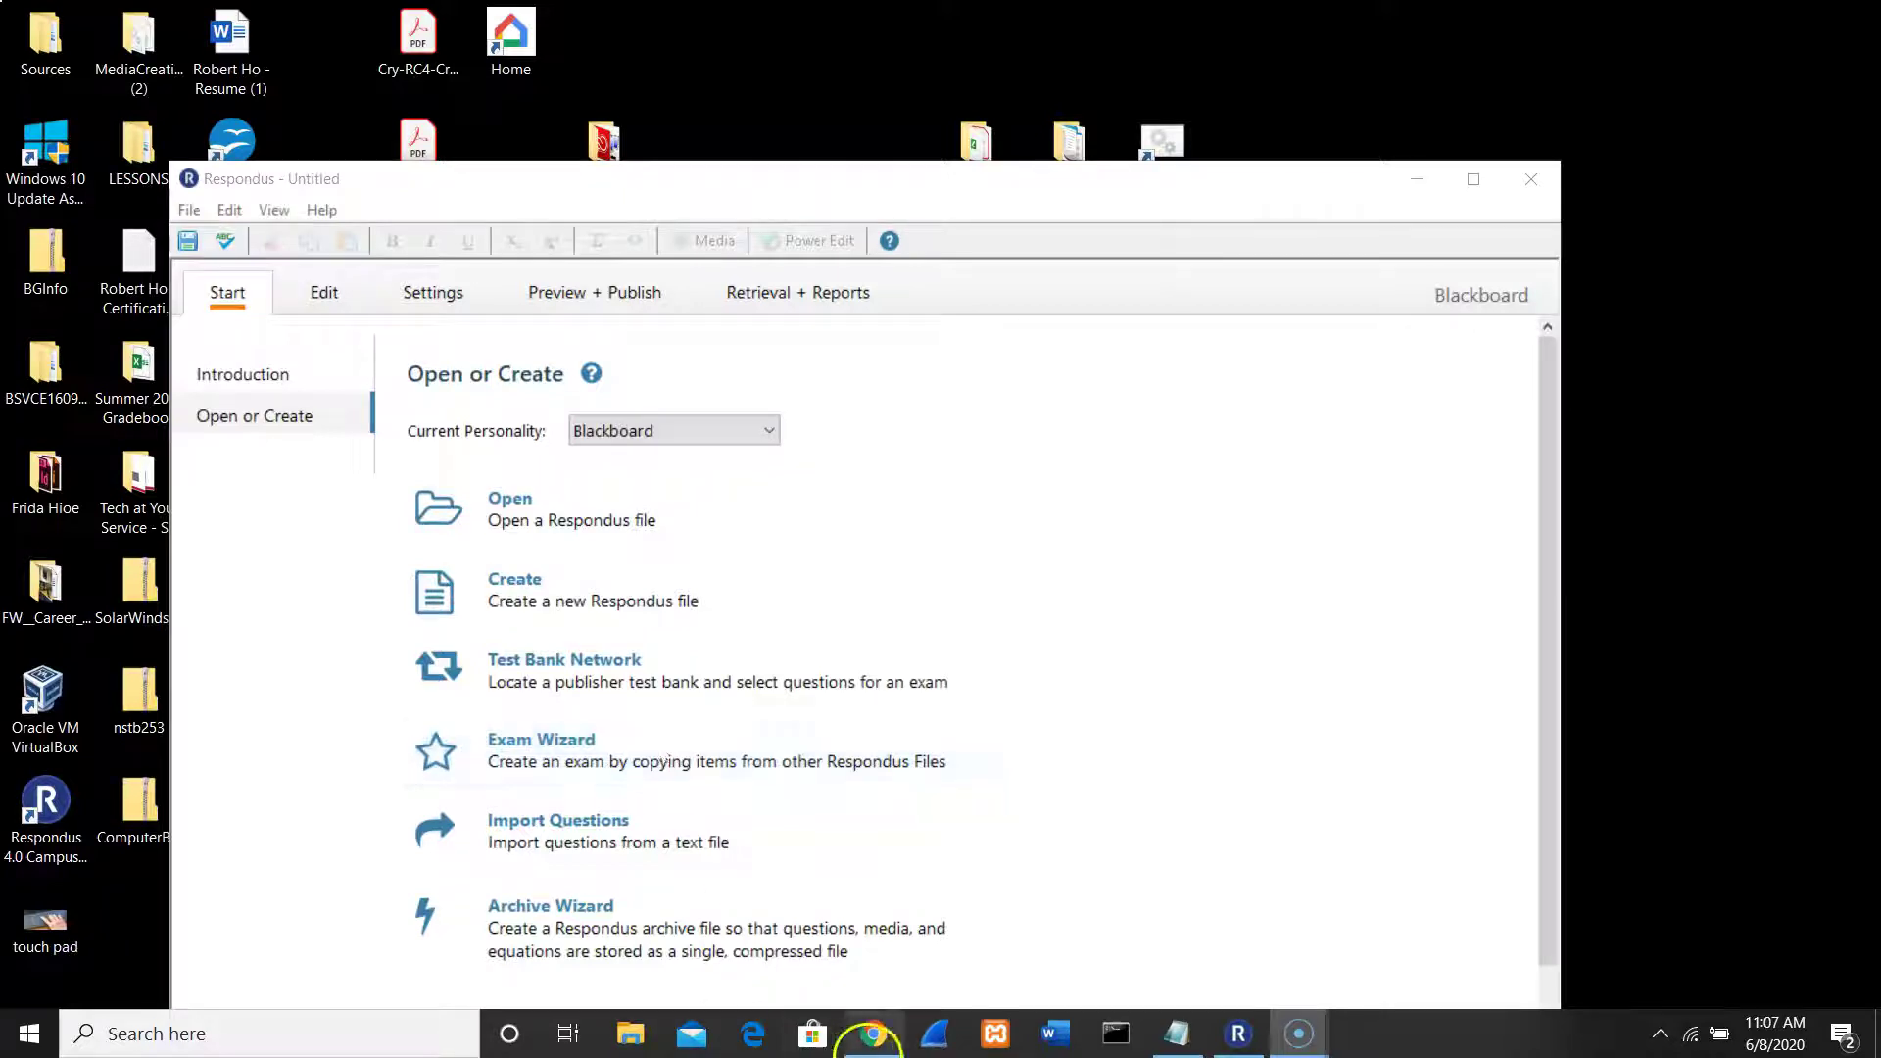
Step: Read through all 13 questions in the maximized 'window 10 MC TF questions' Notepad file, then minimize it
{"action": "left_click", "coordinate": [1179, 1035]}
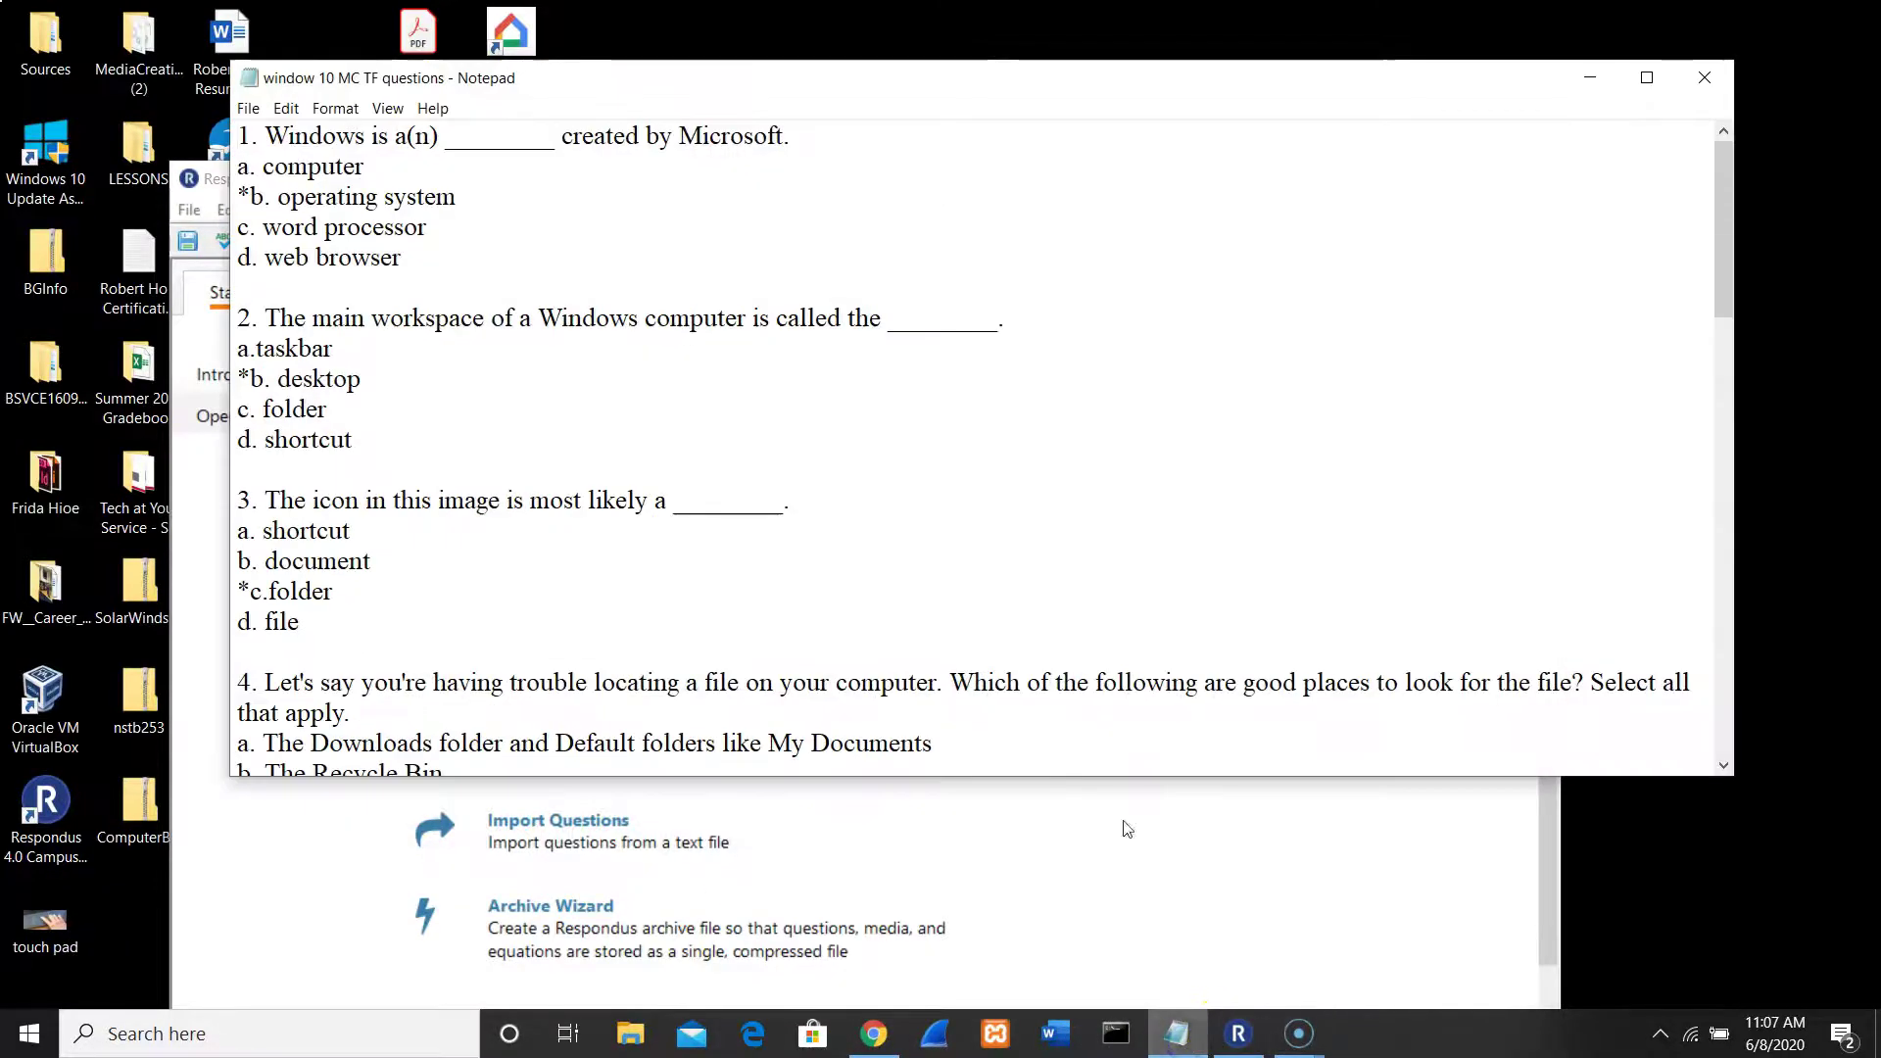
{"action": "left_click", "coordinate": [1650, 84]}
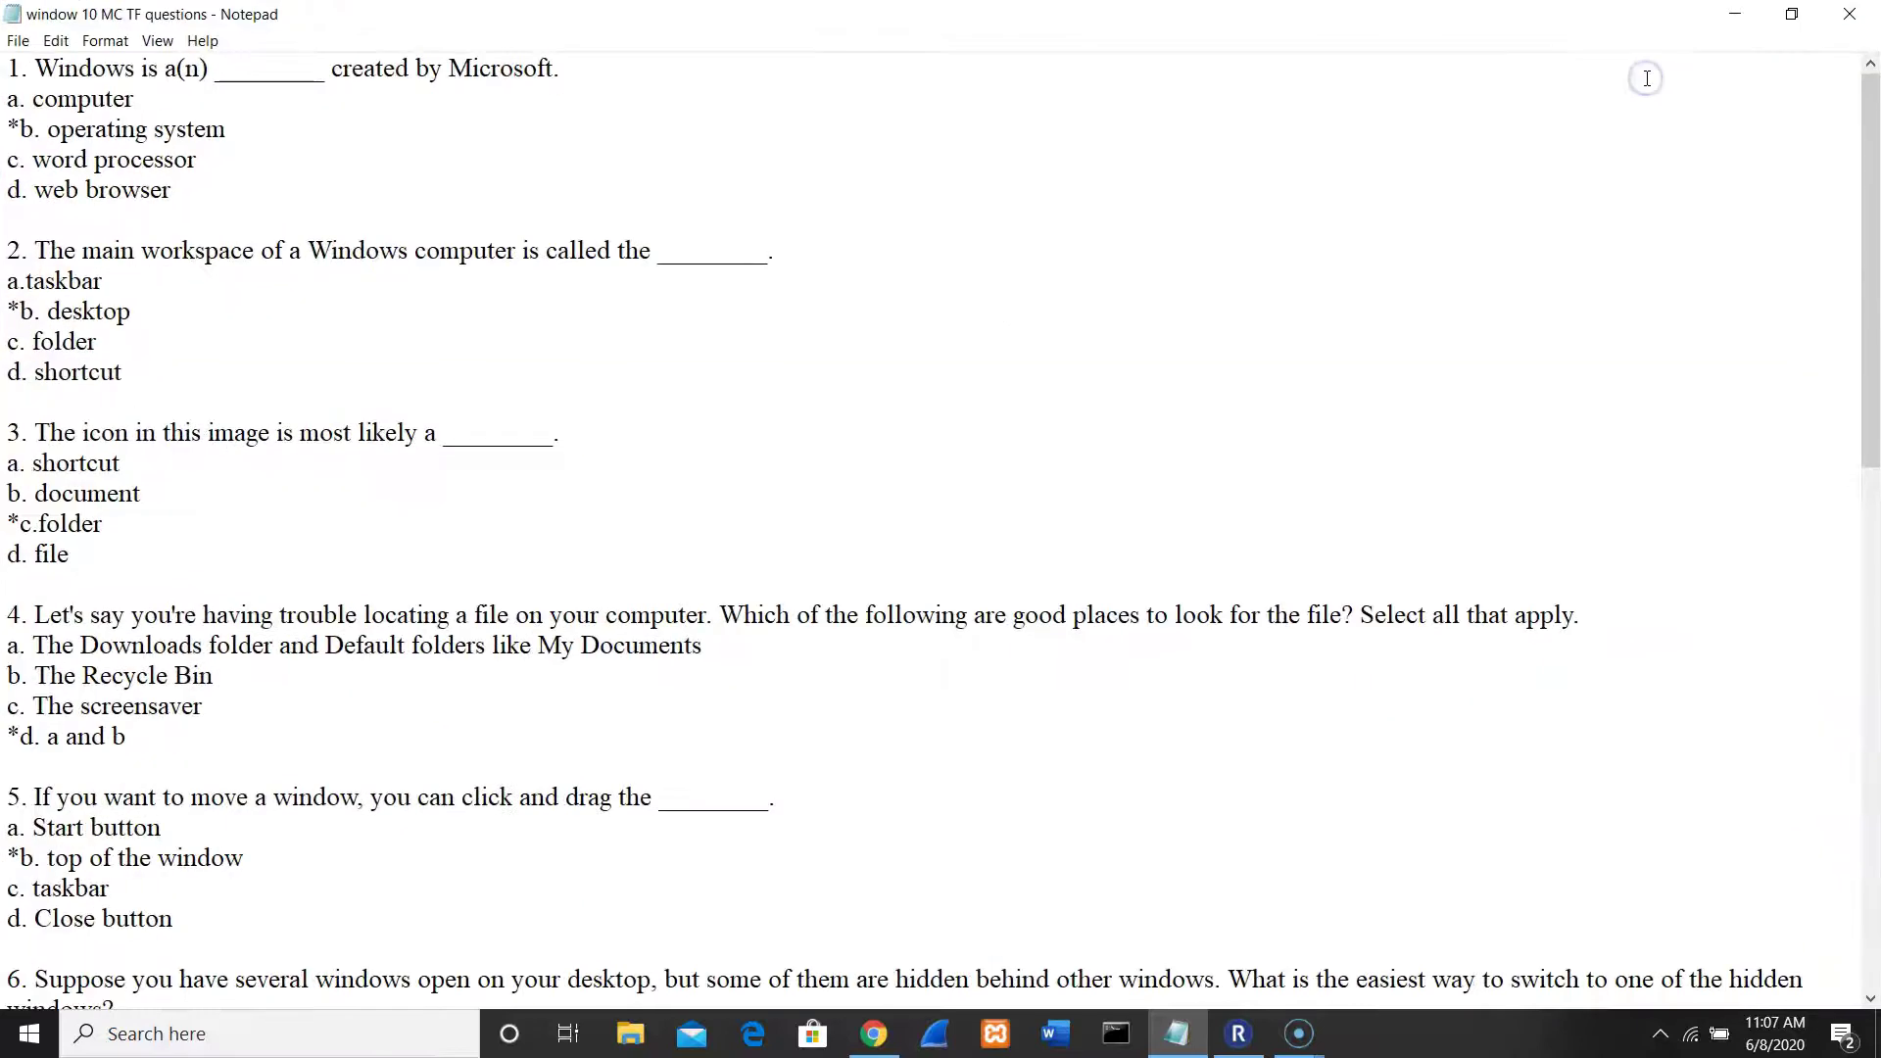
{"action": "mouse_move", "coordinate": [1872, 122]}
{"action": "left_mouse_down"}
{"action": "mouse_move", "coordinate": [1872, 198]}
{"action": "mouse_move", "coordinate": [1872, 122]}
{"action": "left_mouse_up"}
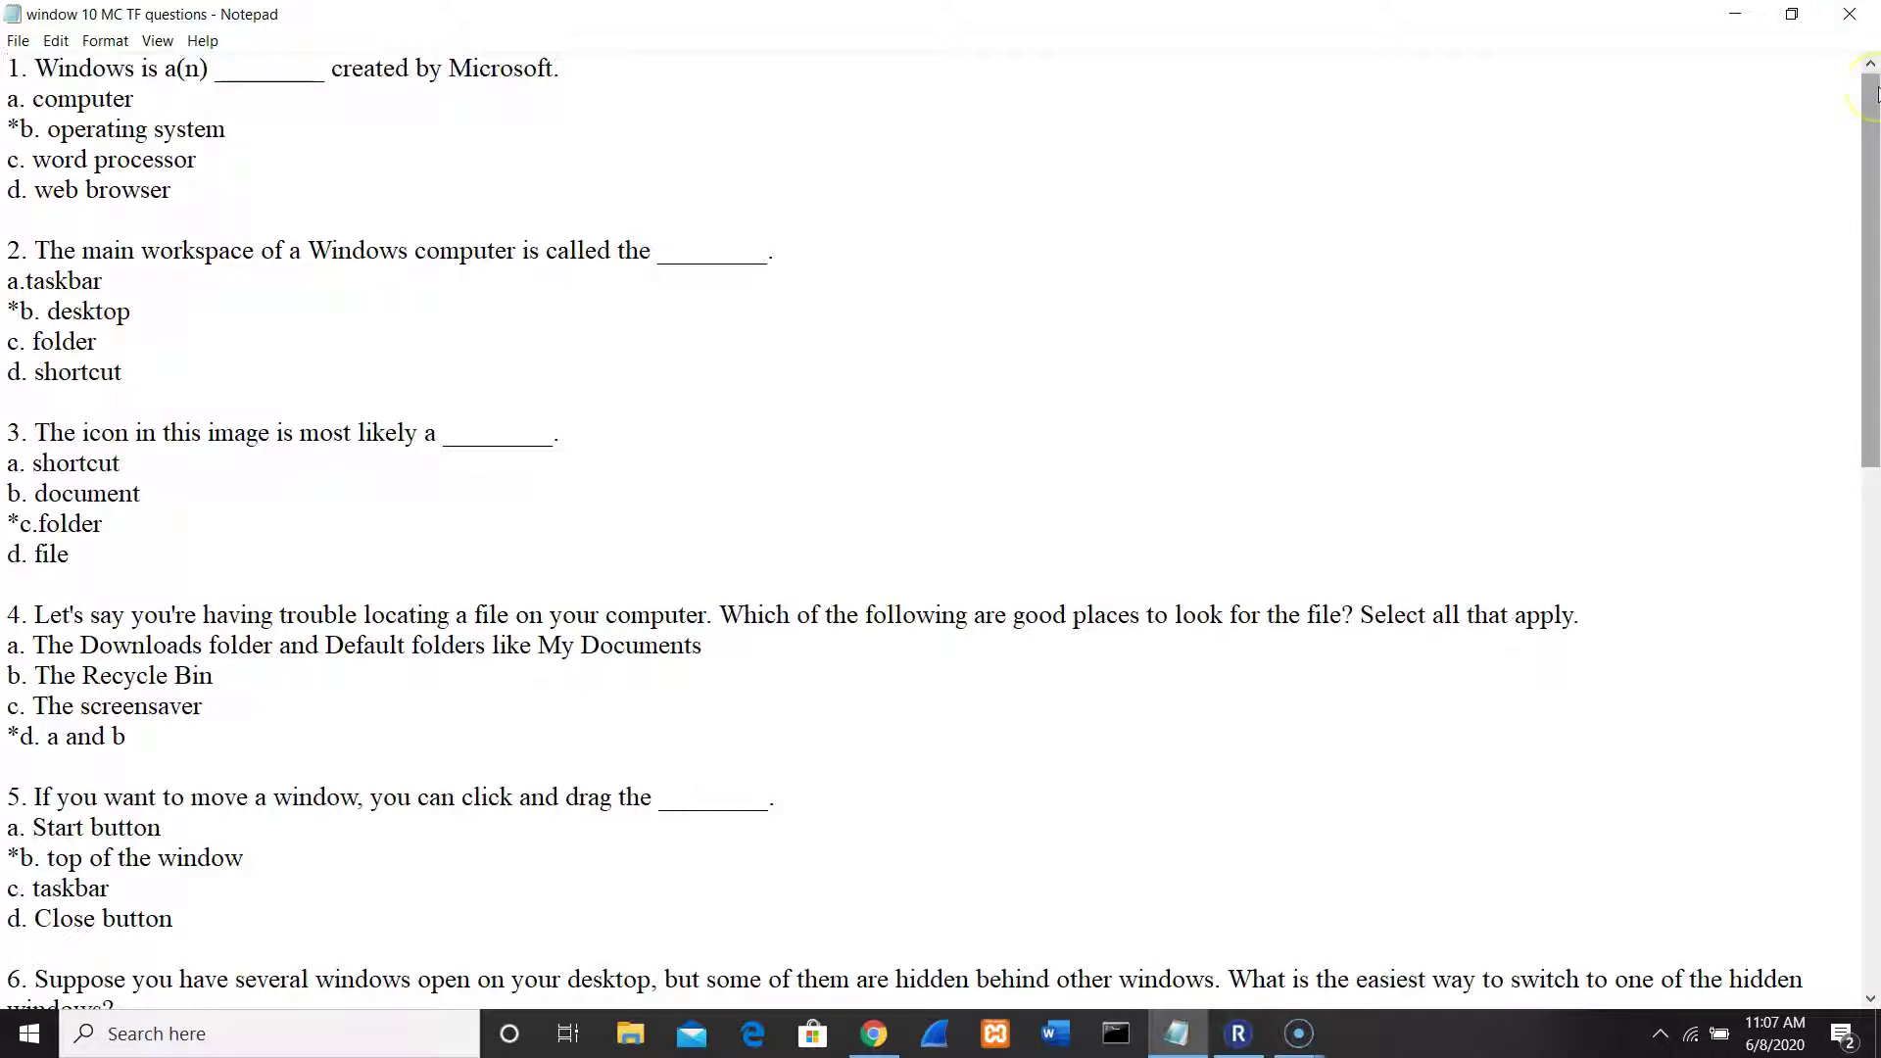
{"action": "left_click", "coordinate": [1872, 91]}
{"action": "left_click_drag", "start_coordinate": [1872, 91], "coordinate": [1866, 612]}
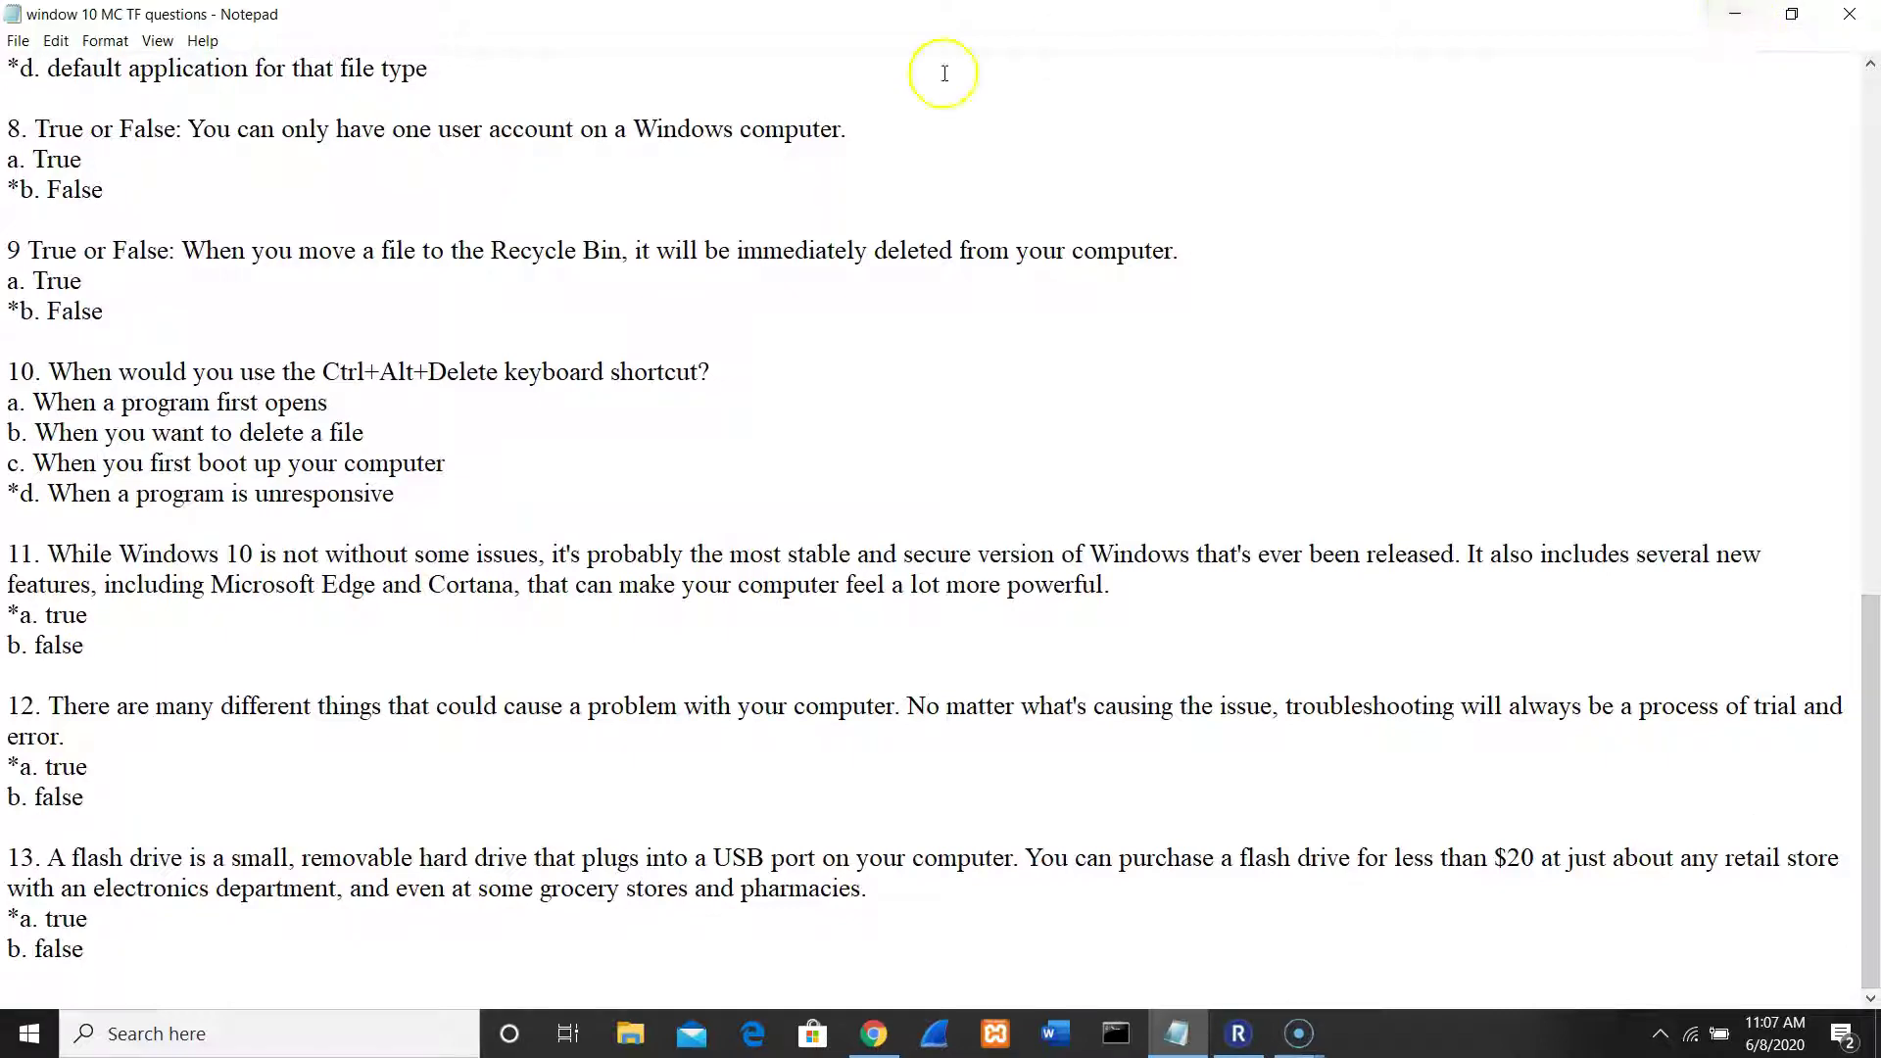
{"action": "left_click", "coordinate": [1737, 25]}
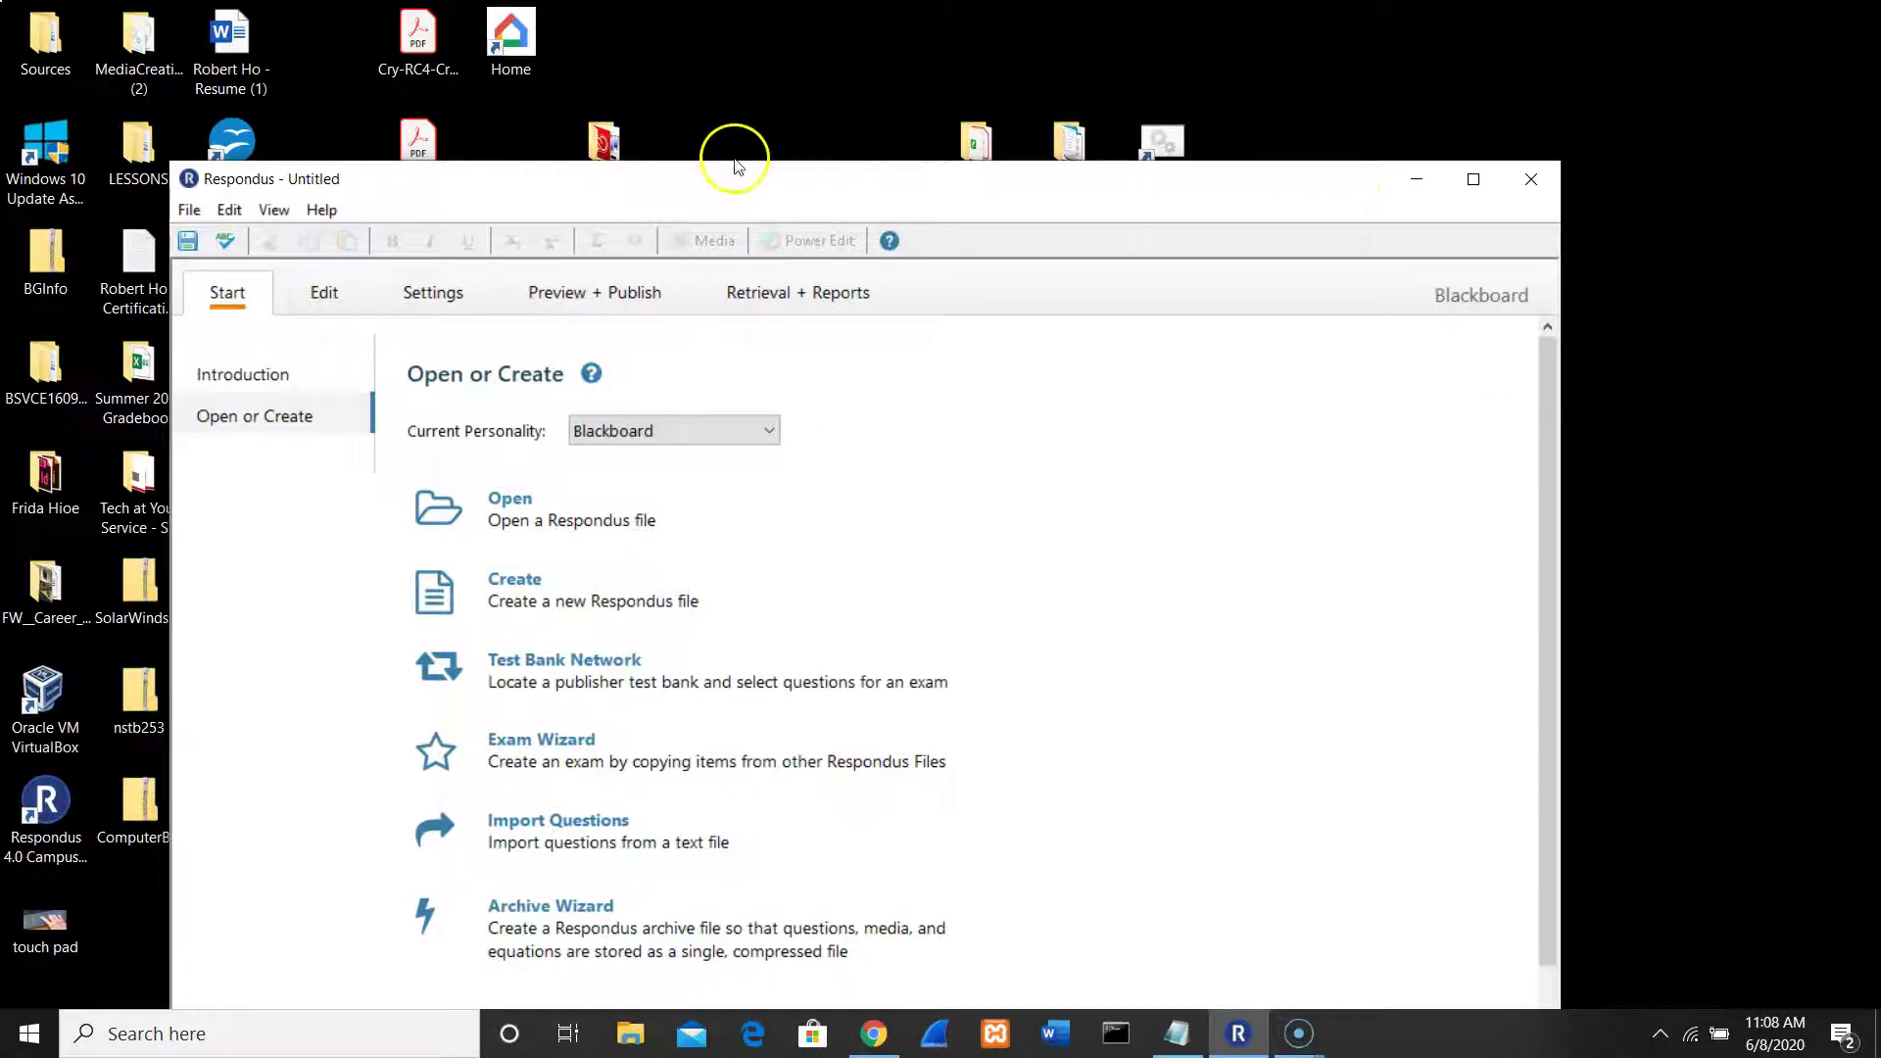
{"action": "left_click_drag", "start_coordinate": [718, 176], "coordinate": [808, 139]}
{"action": "left_click", "coordinate": [414, 173]}
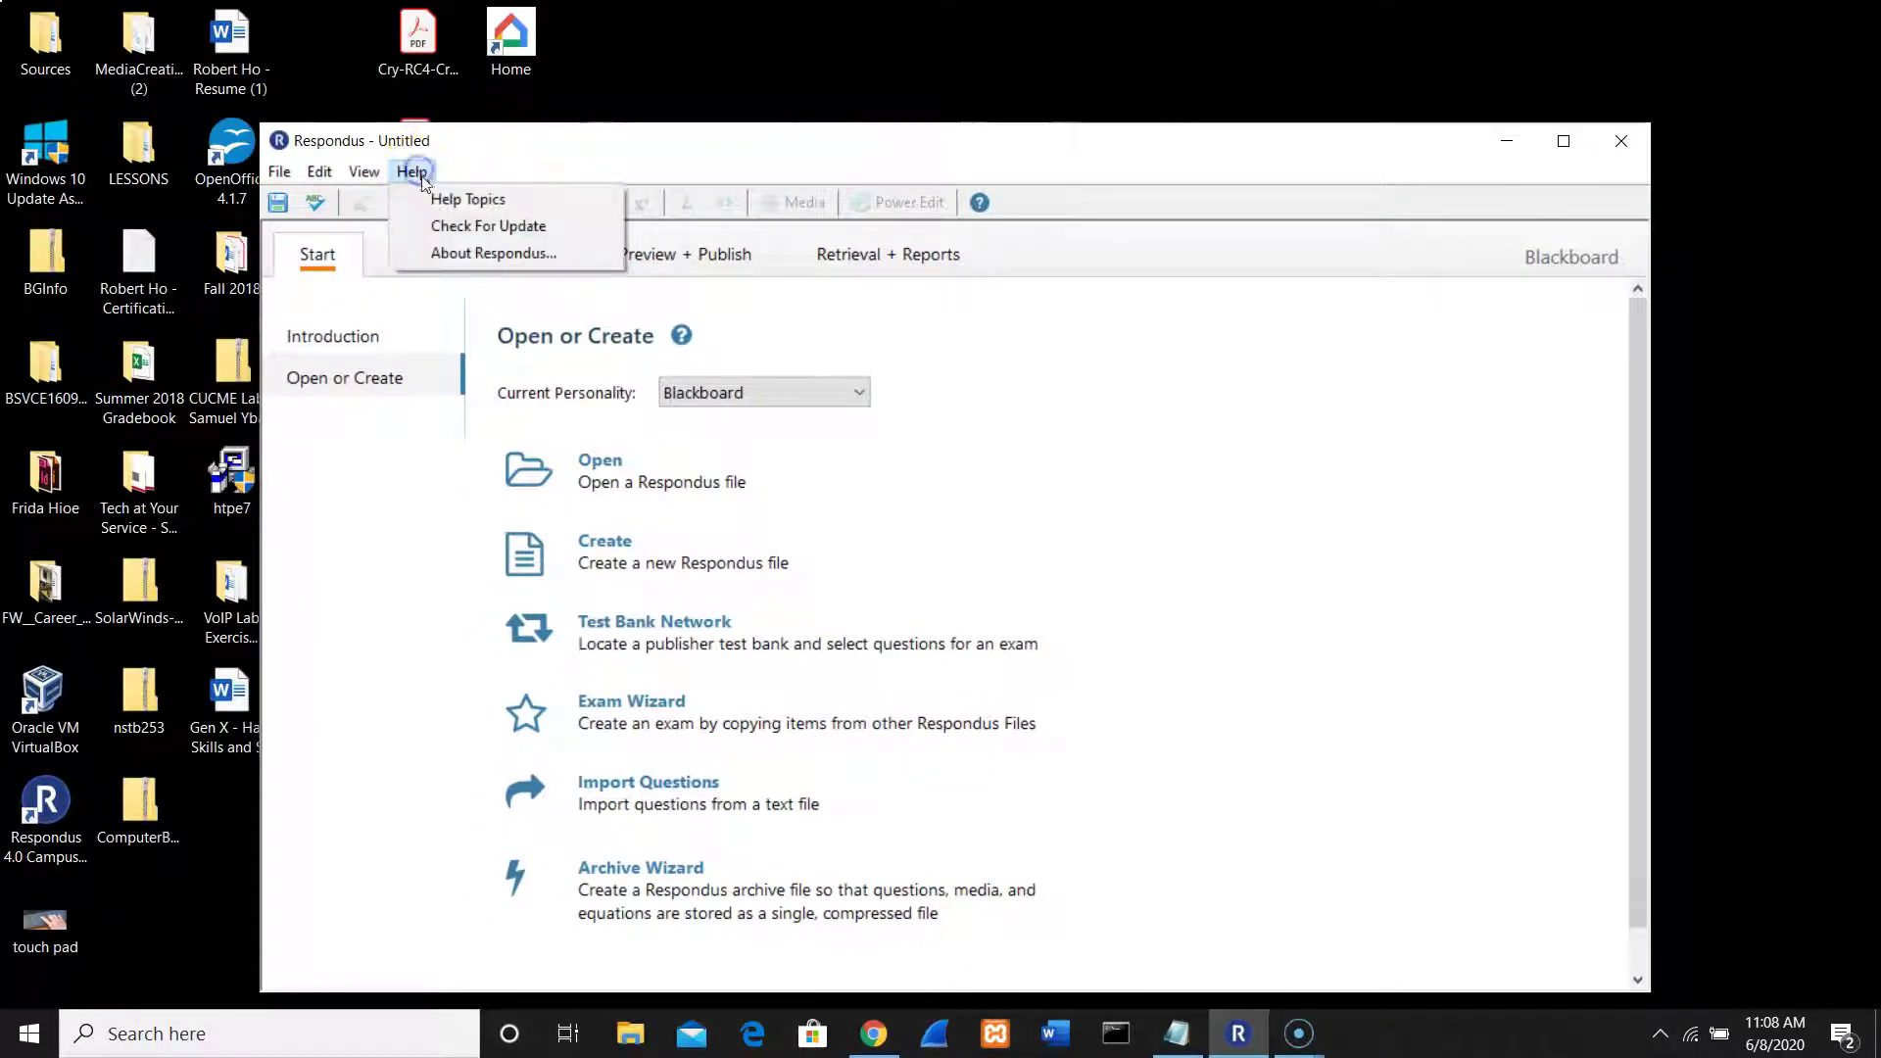
{"action": "left_click", "coordinate": [443, 257]}
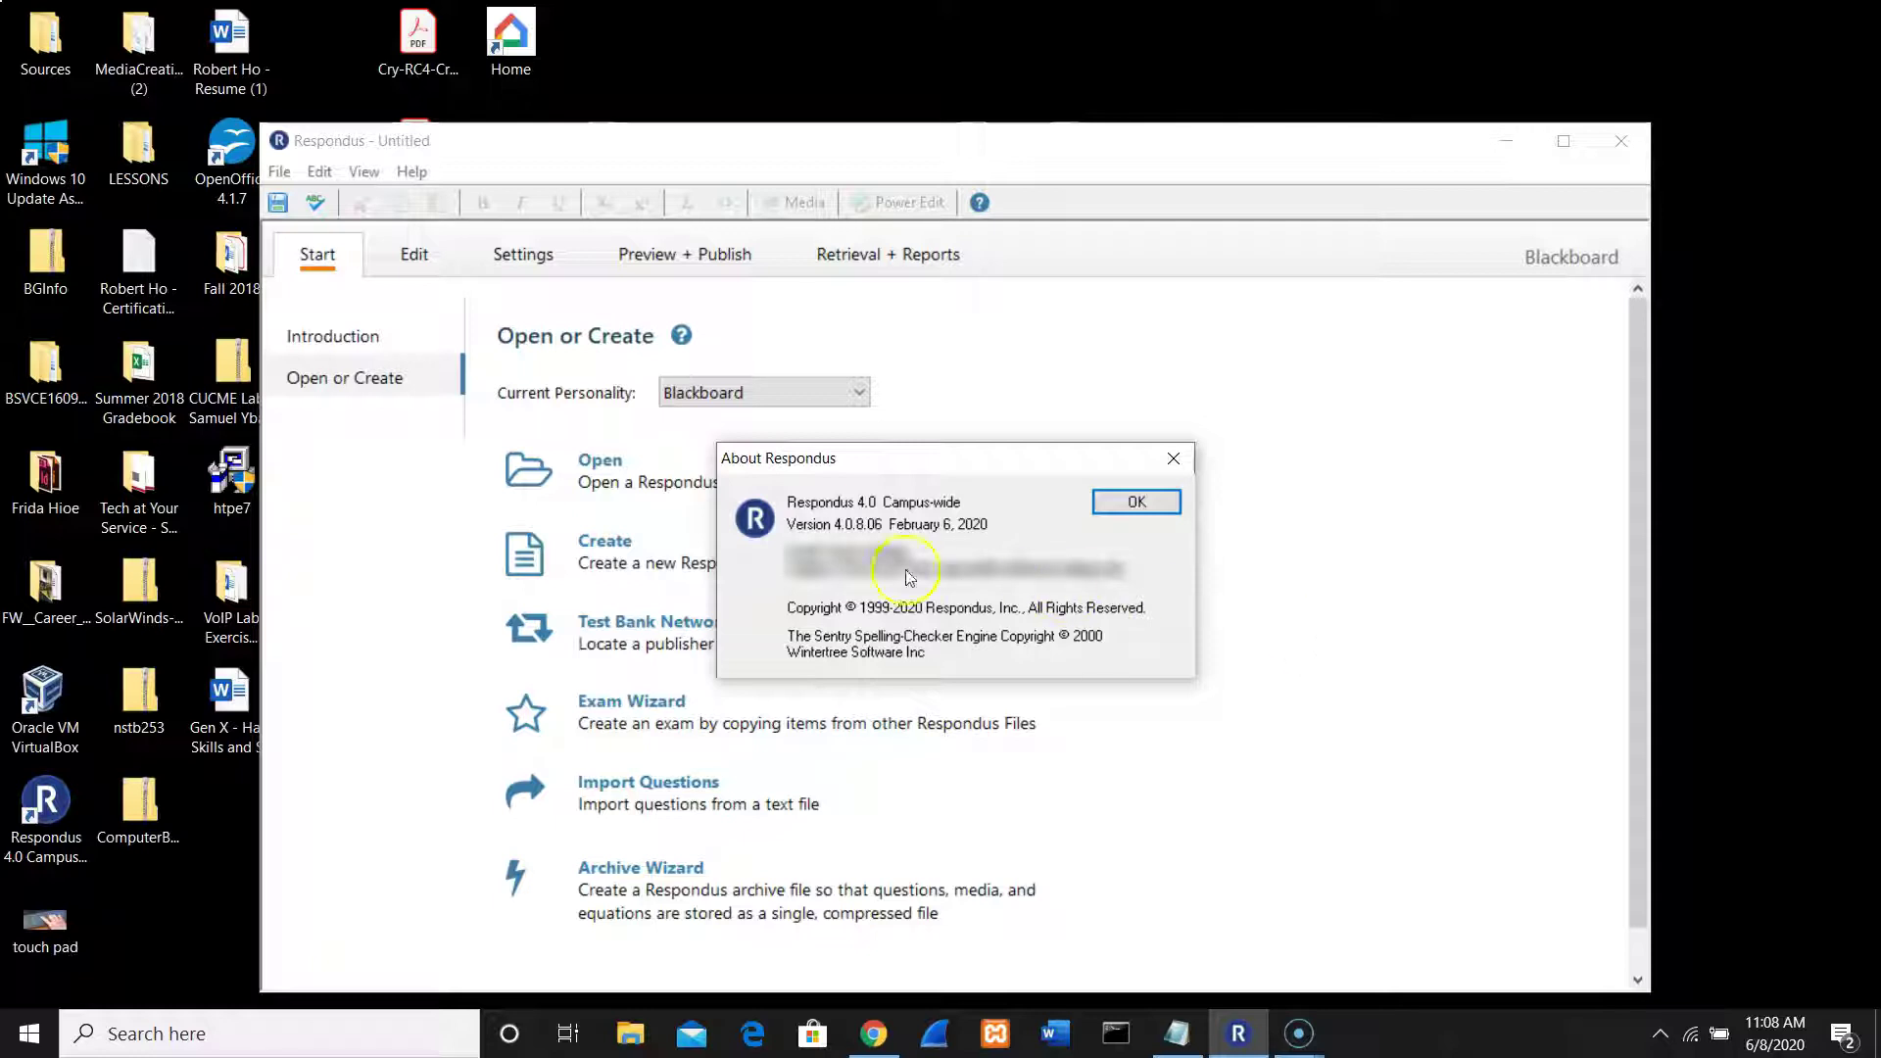
{"action": "left_click", "coordinate": [848, 574]}
{"action": "left_click", "coordinate": [839, 577]}
{"action": "left_click", "coordinate": [801, 565]}
{"action": "left_click", "coordinate": [829, 565]}
{"action": "left_click", "coordinate": [857, 586]}
{"action": "left_click", "coordinate": [1011, 584]}
Step: Show the Respondus version information from the Help menu again, then close it
{"action": "left_click", "coordinate": [1175, 462]}
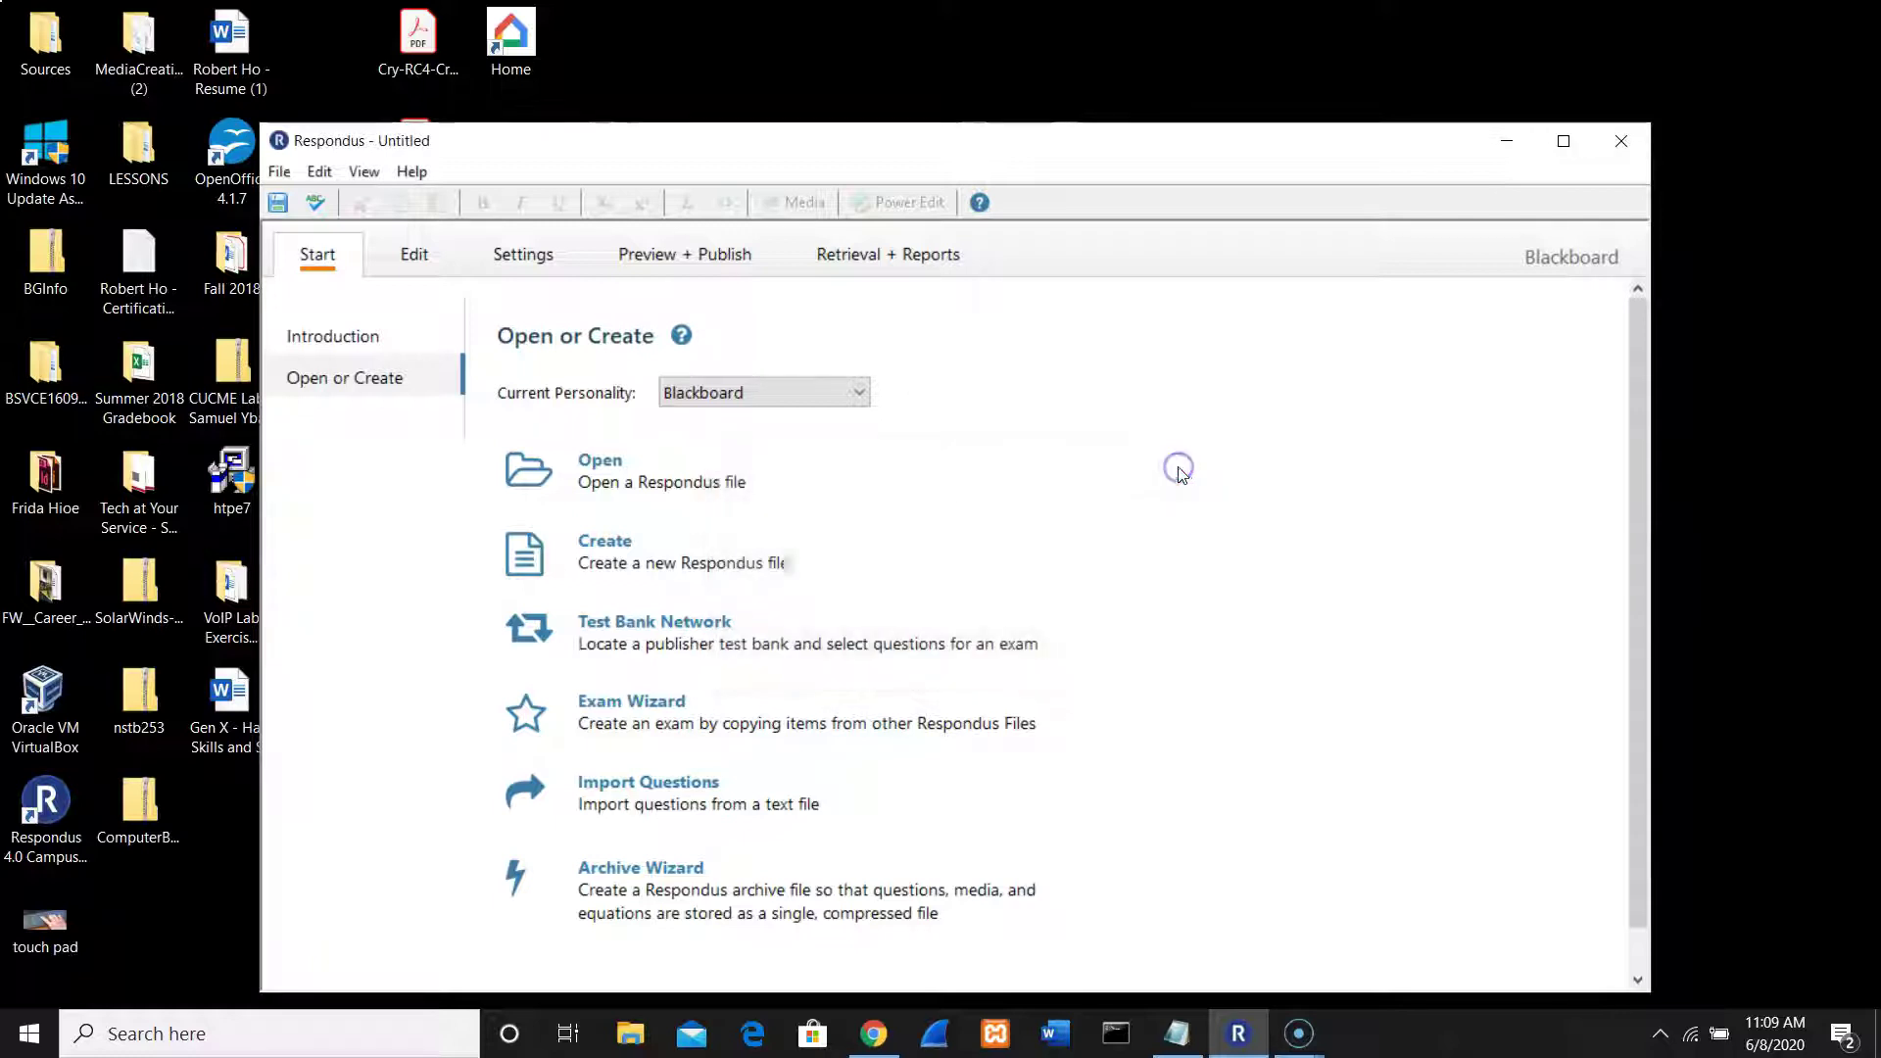
{"action": "left_click", "coordinate": [412, 171]}
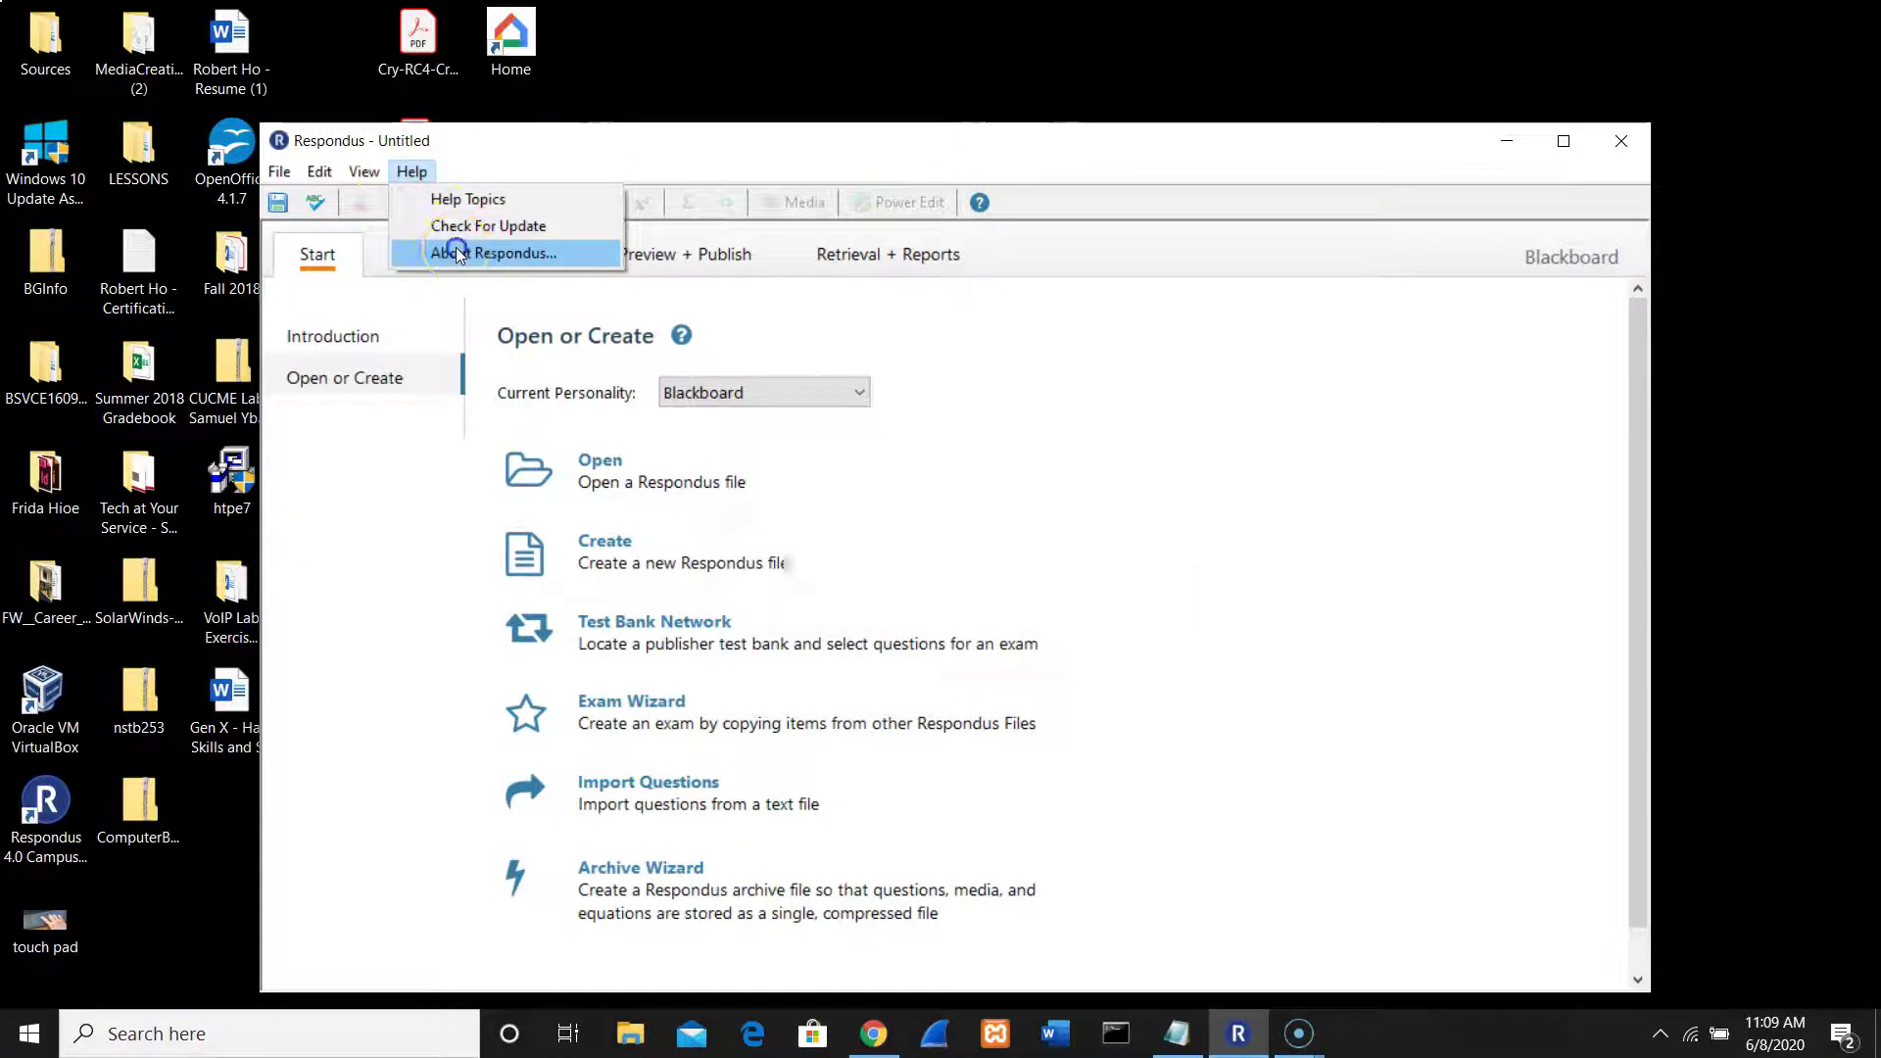
{"action": "left_click", "coordinate": [459, 253]}
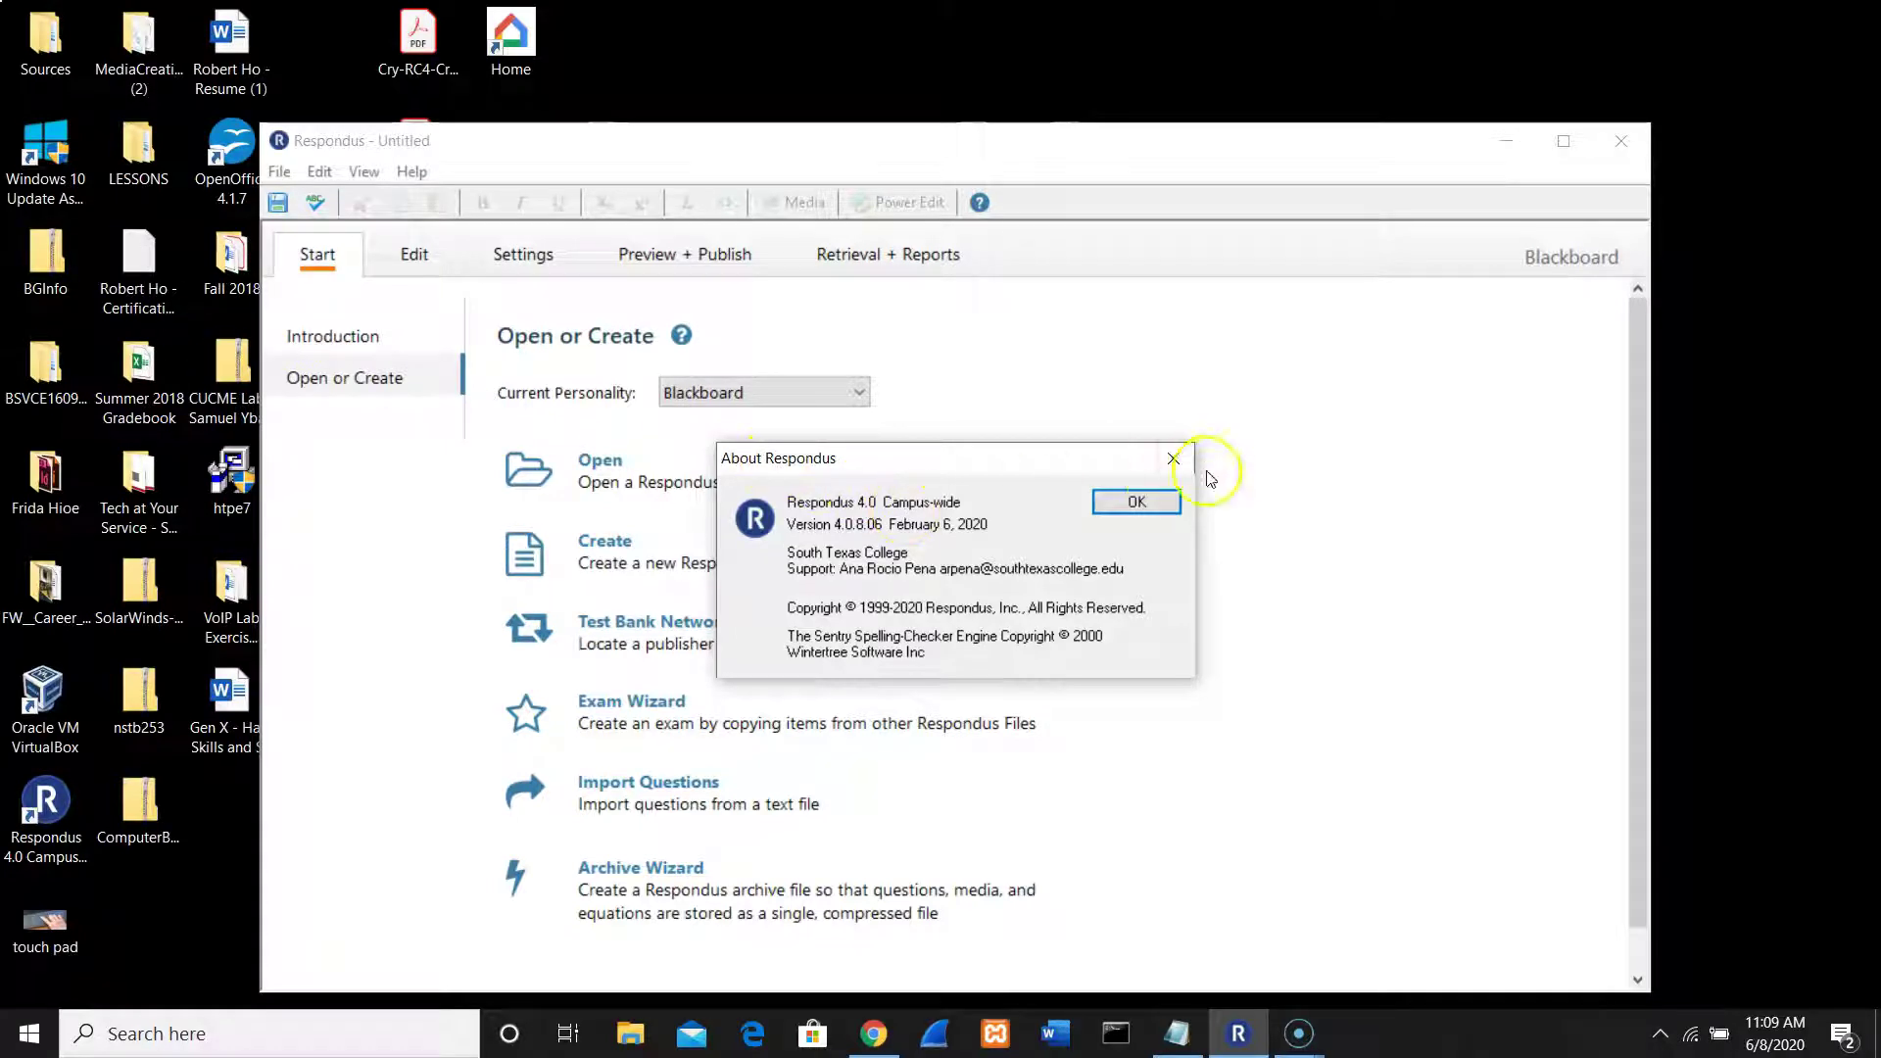
{"action": "left_click", "coordinate": [1137, 498]}
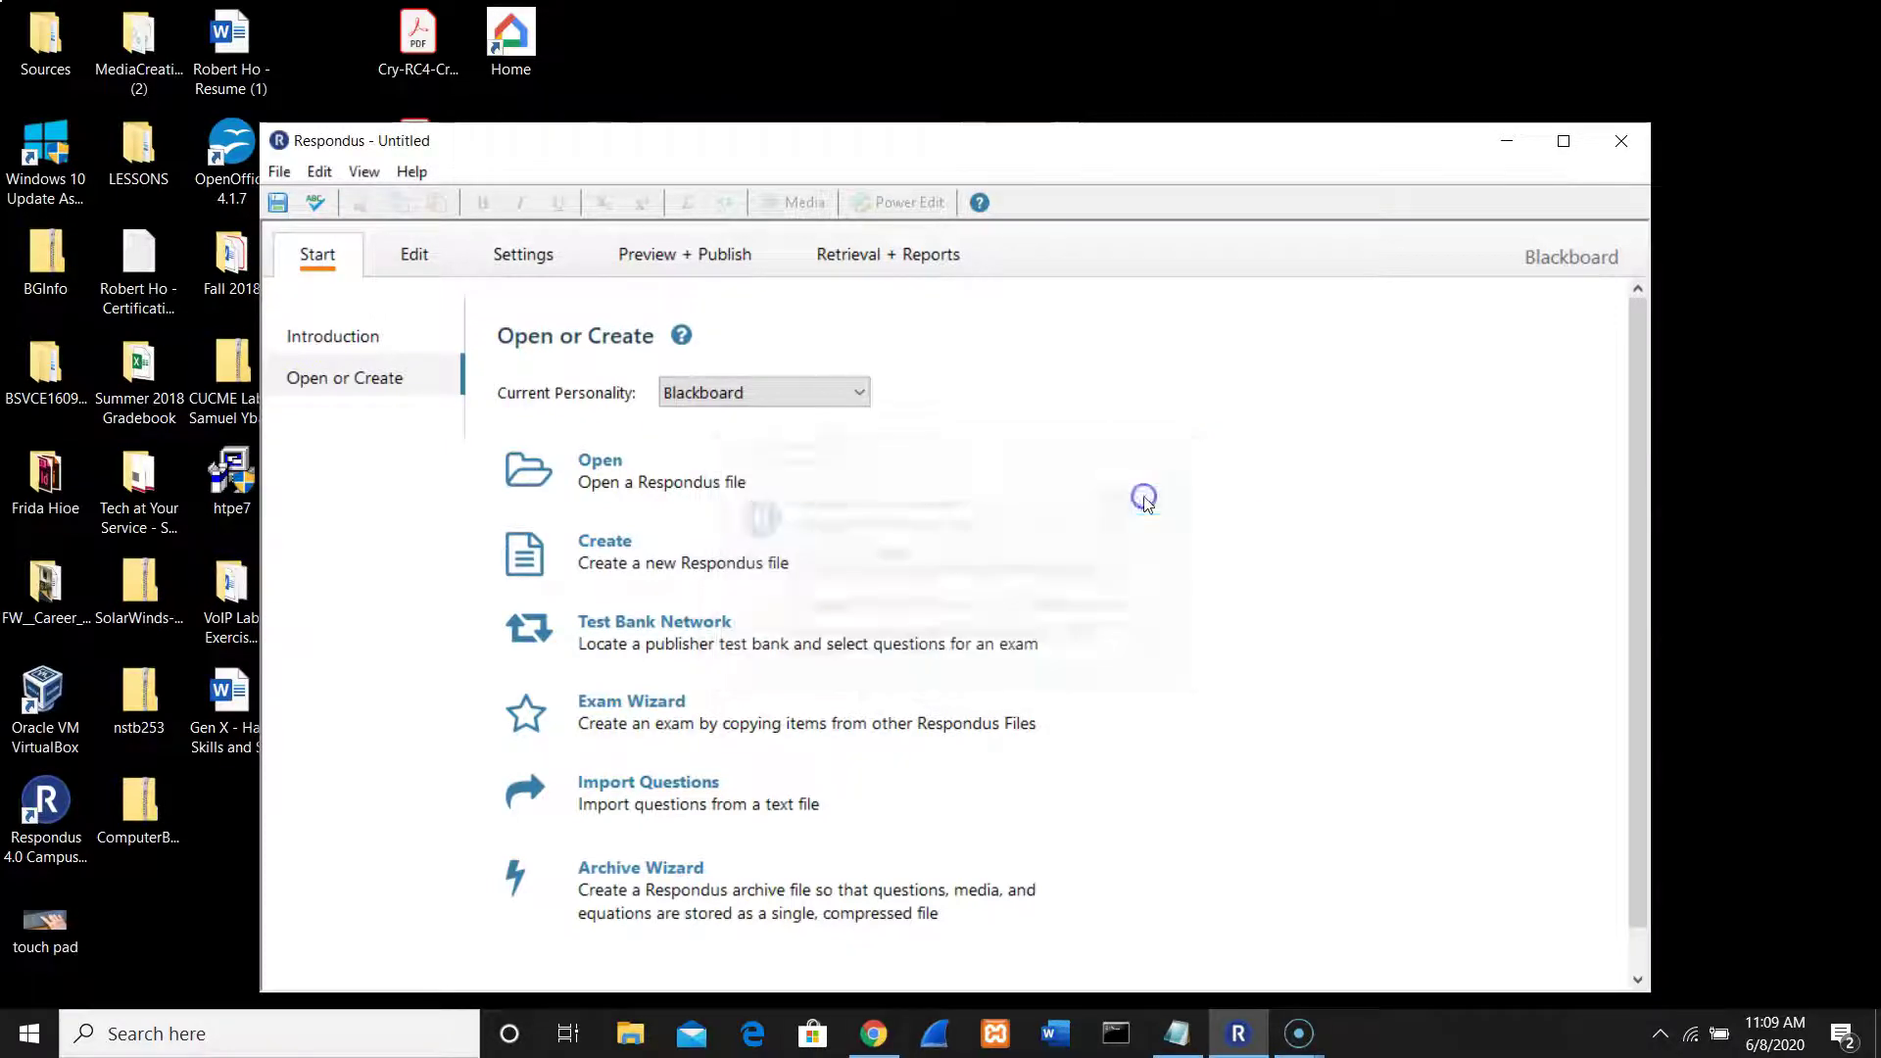
Step: Check for updates and dismiss the 'No update needed' message
{"action": "left_click", "coordinate": [413, 172]}
{"action": "left_click", "coordinate": [453, 219]}
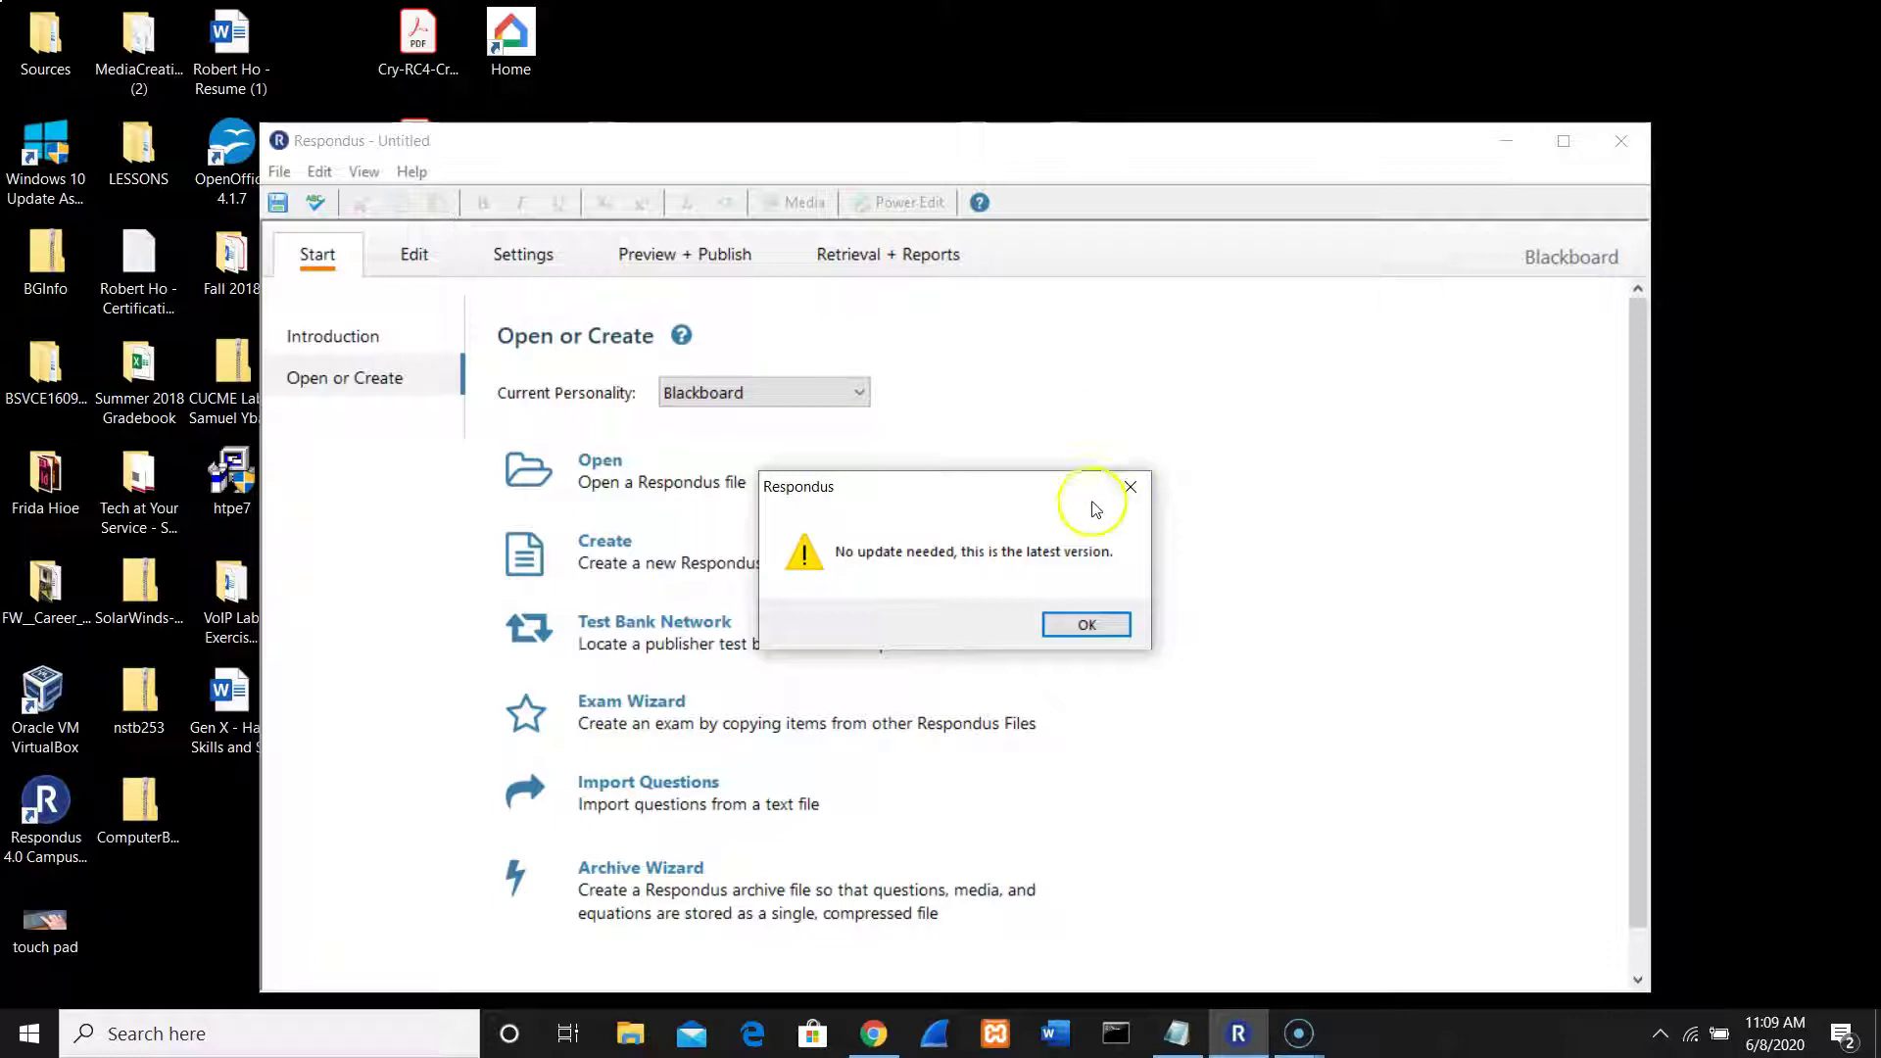
{"action": "left_click", "coordinate": [1083, 623]}
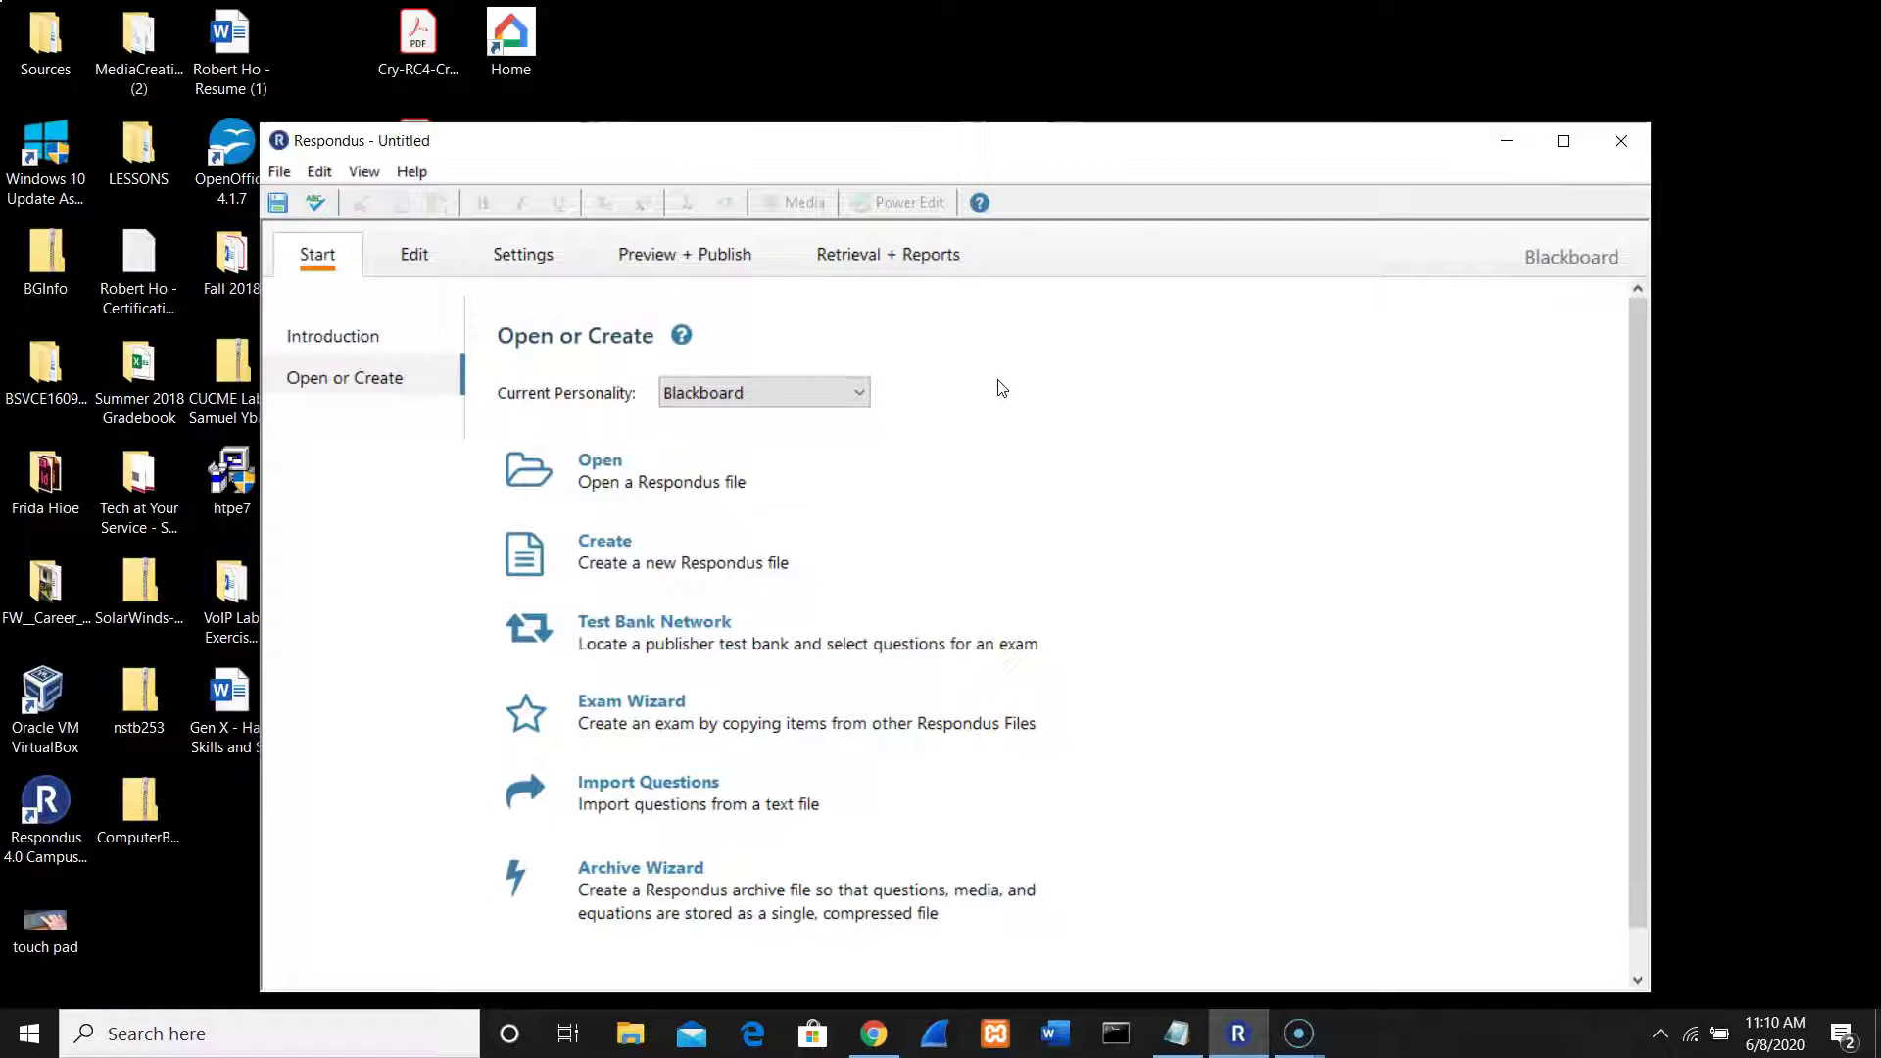
Step: Import 'window 10 MC TF questions.txt' from Downloads into new exam Window_PracticeQuestion and preview it
{"action": "left_click", "coordinate": [676, 791]}
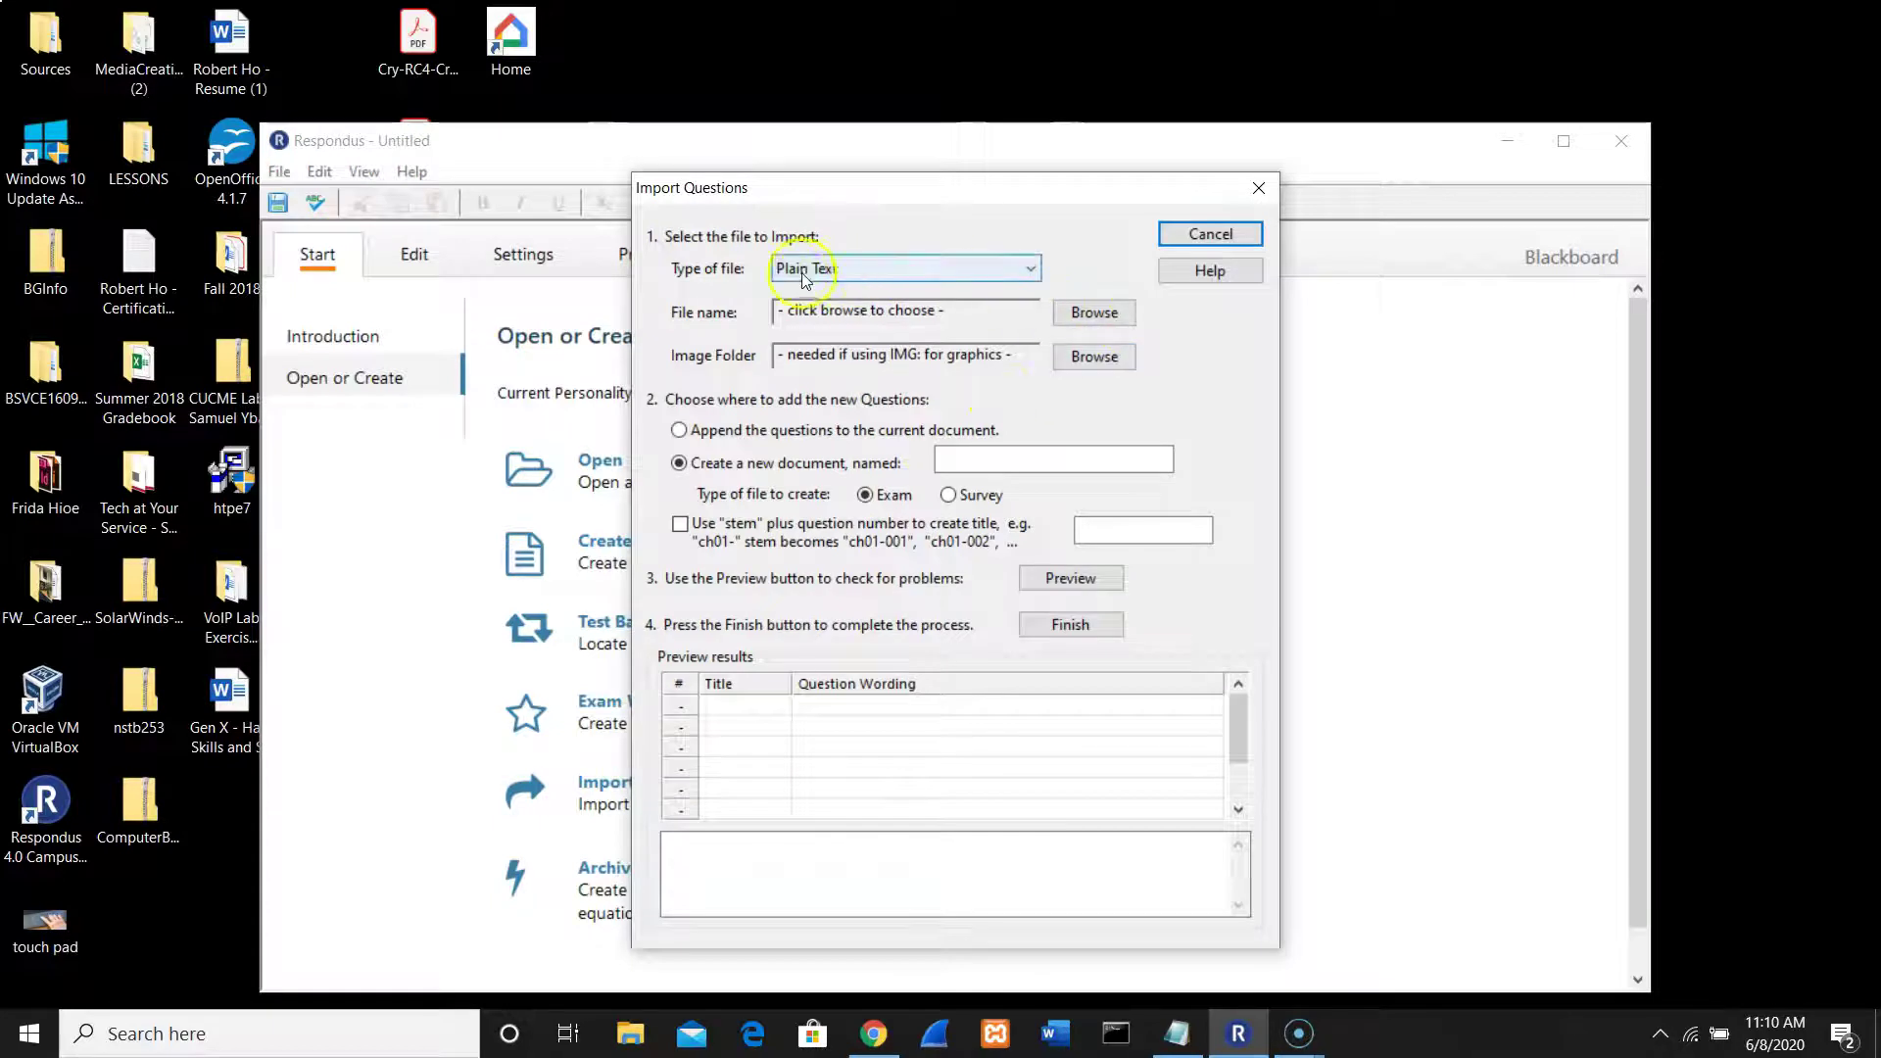
{"action": "left_click", "coordinate": [1105, 313]}
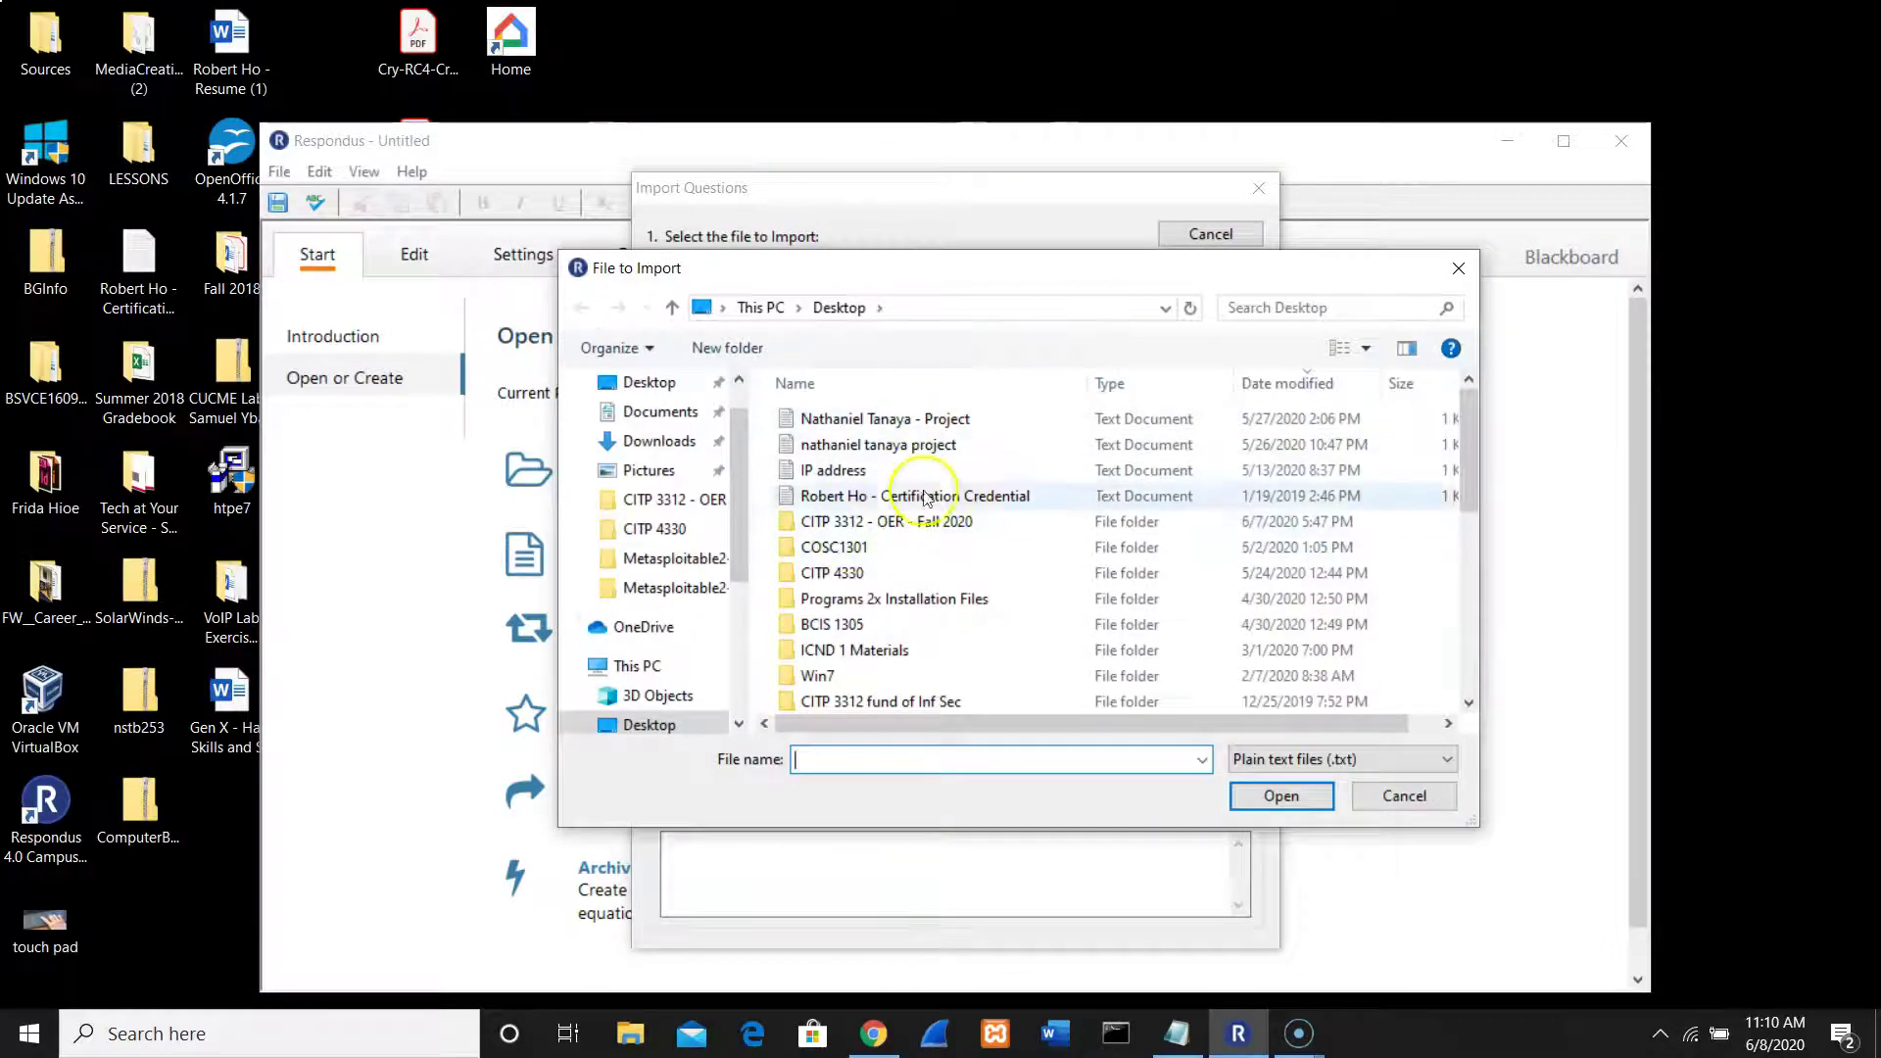
{"action": "left_click", "coordinate": [659, 441]}
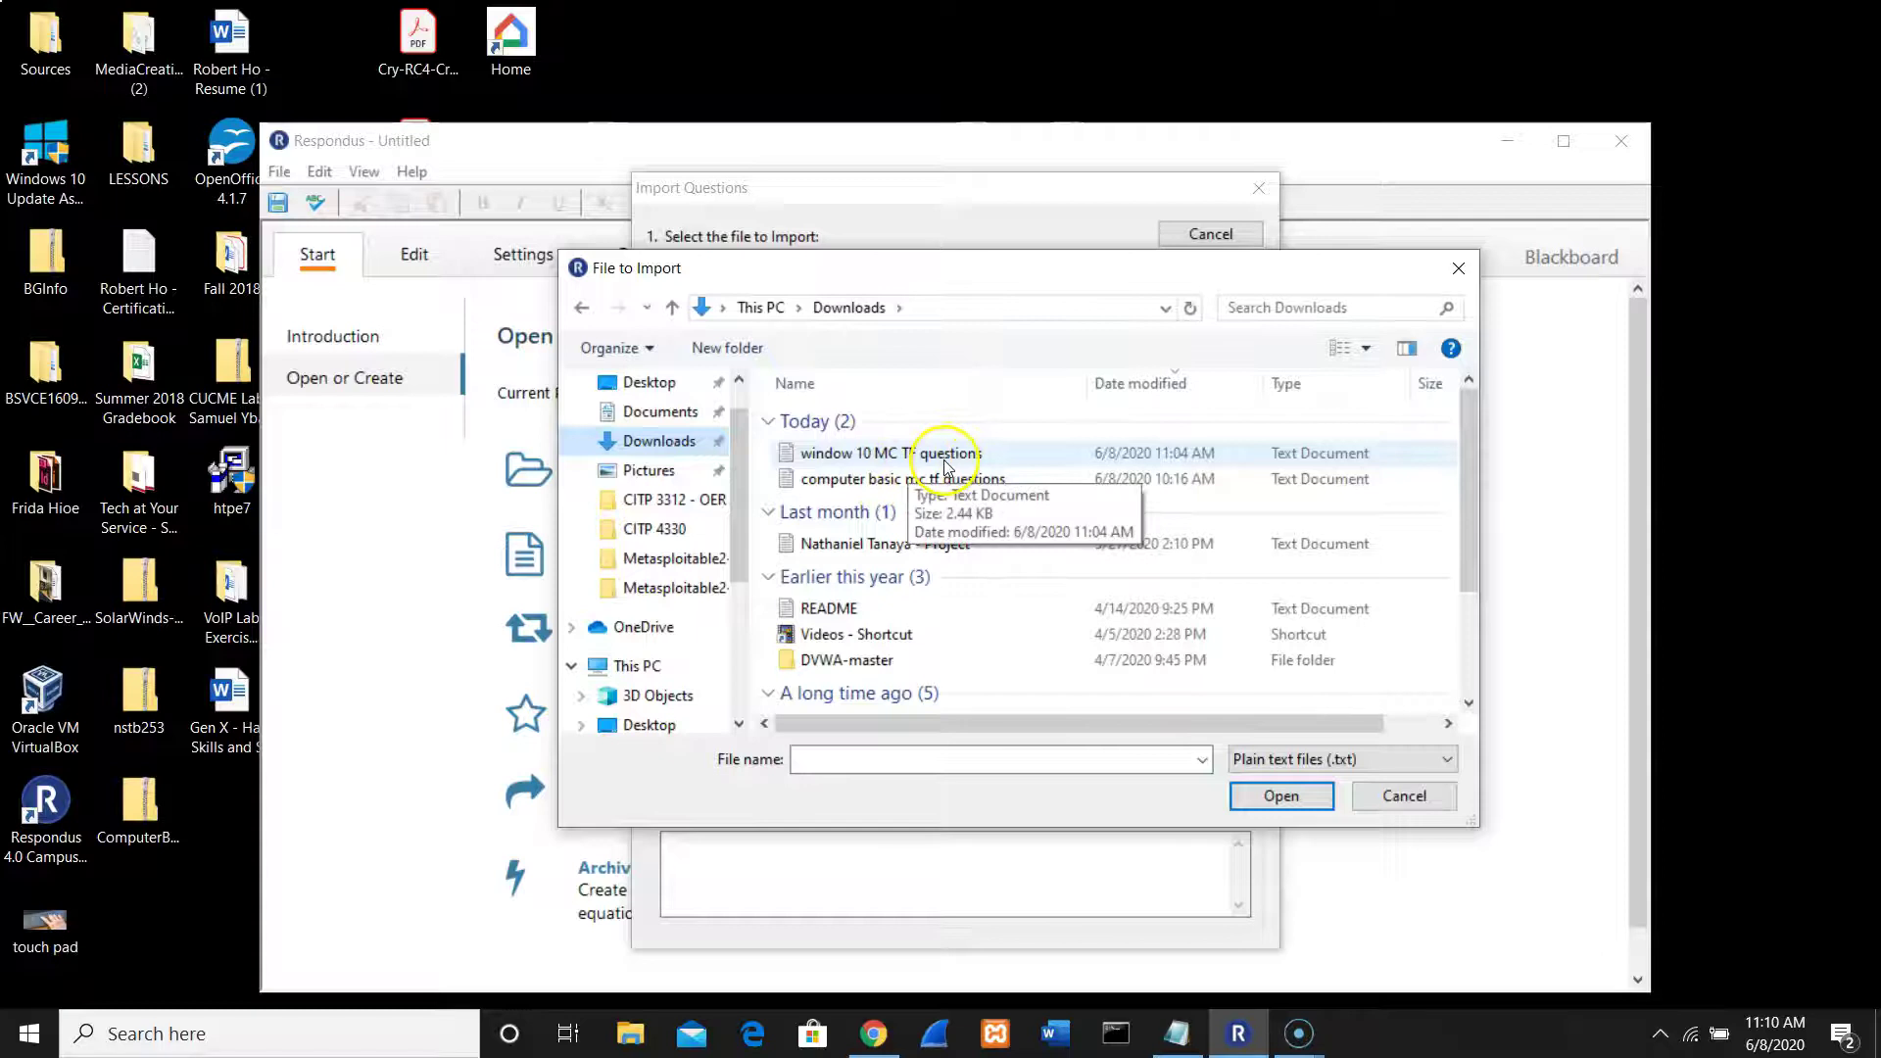
{"action": "double_click", "coordinate": [928, 461]}
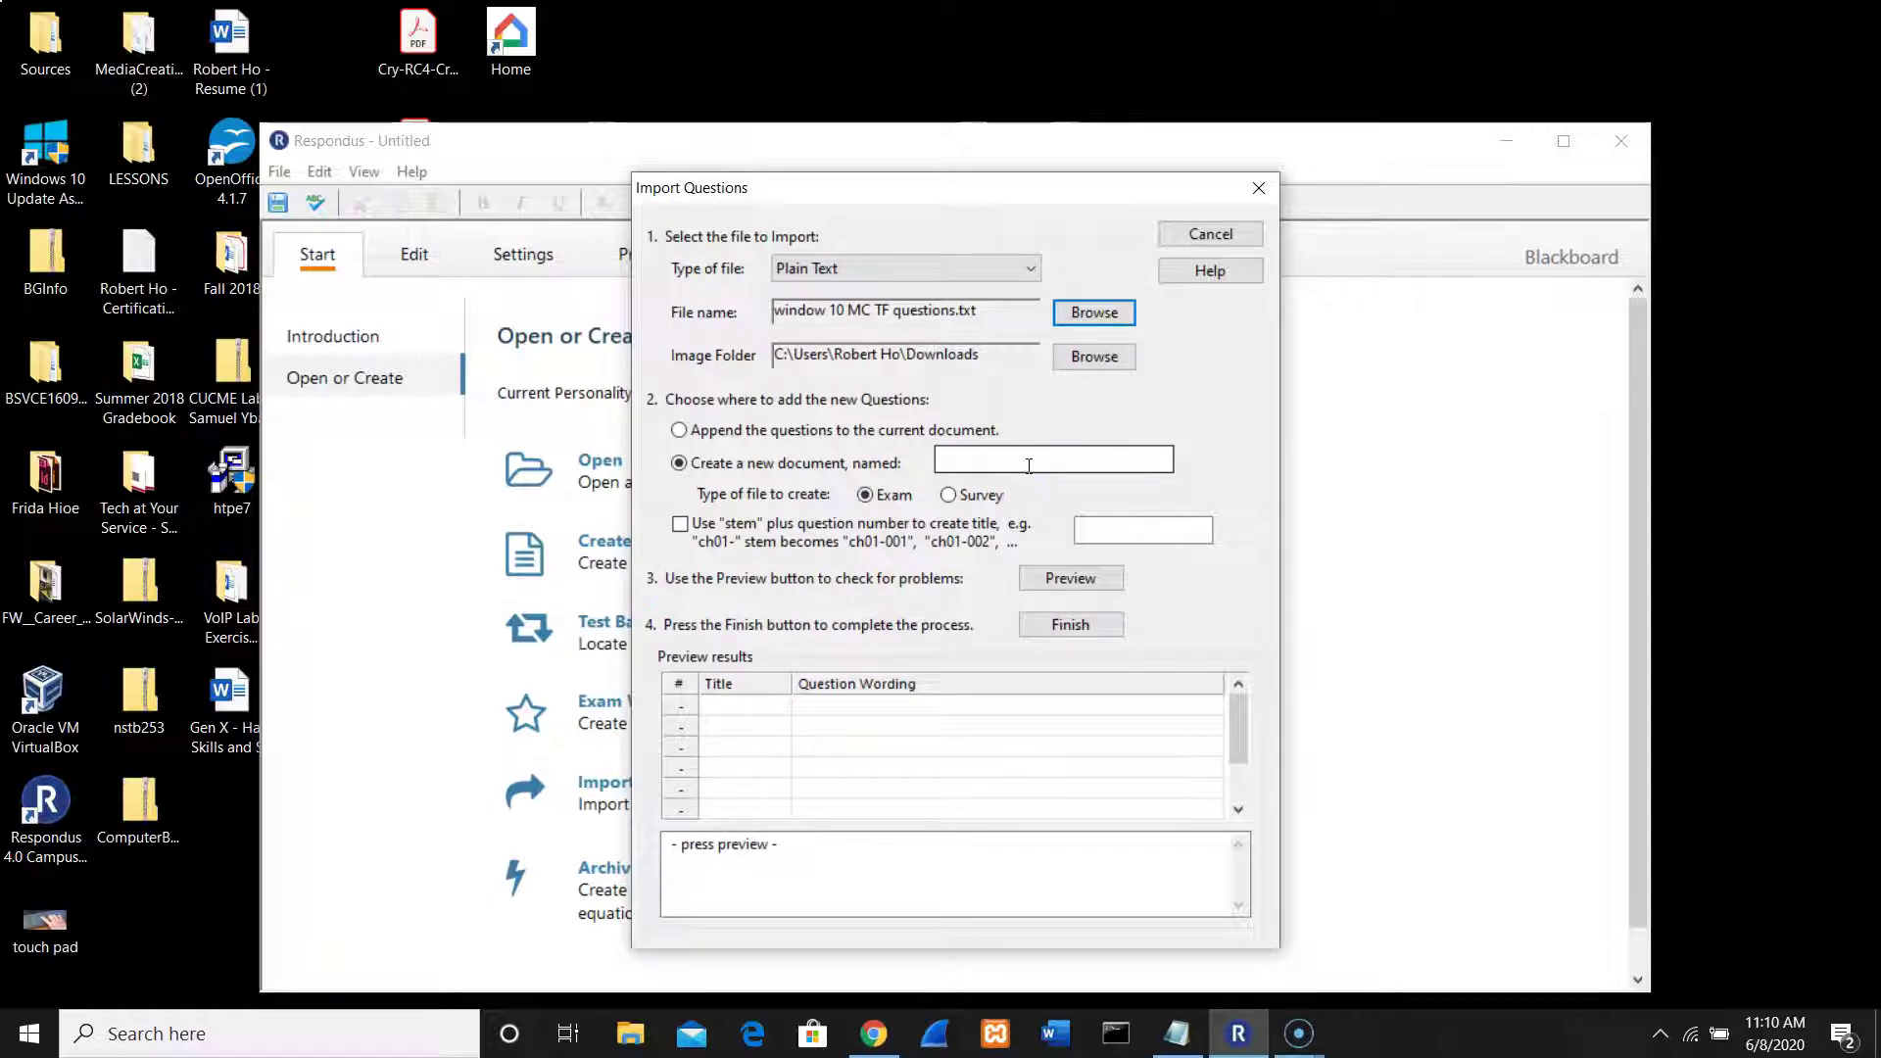
{"action": "left_click", "coordinate": [1022, 464]}
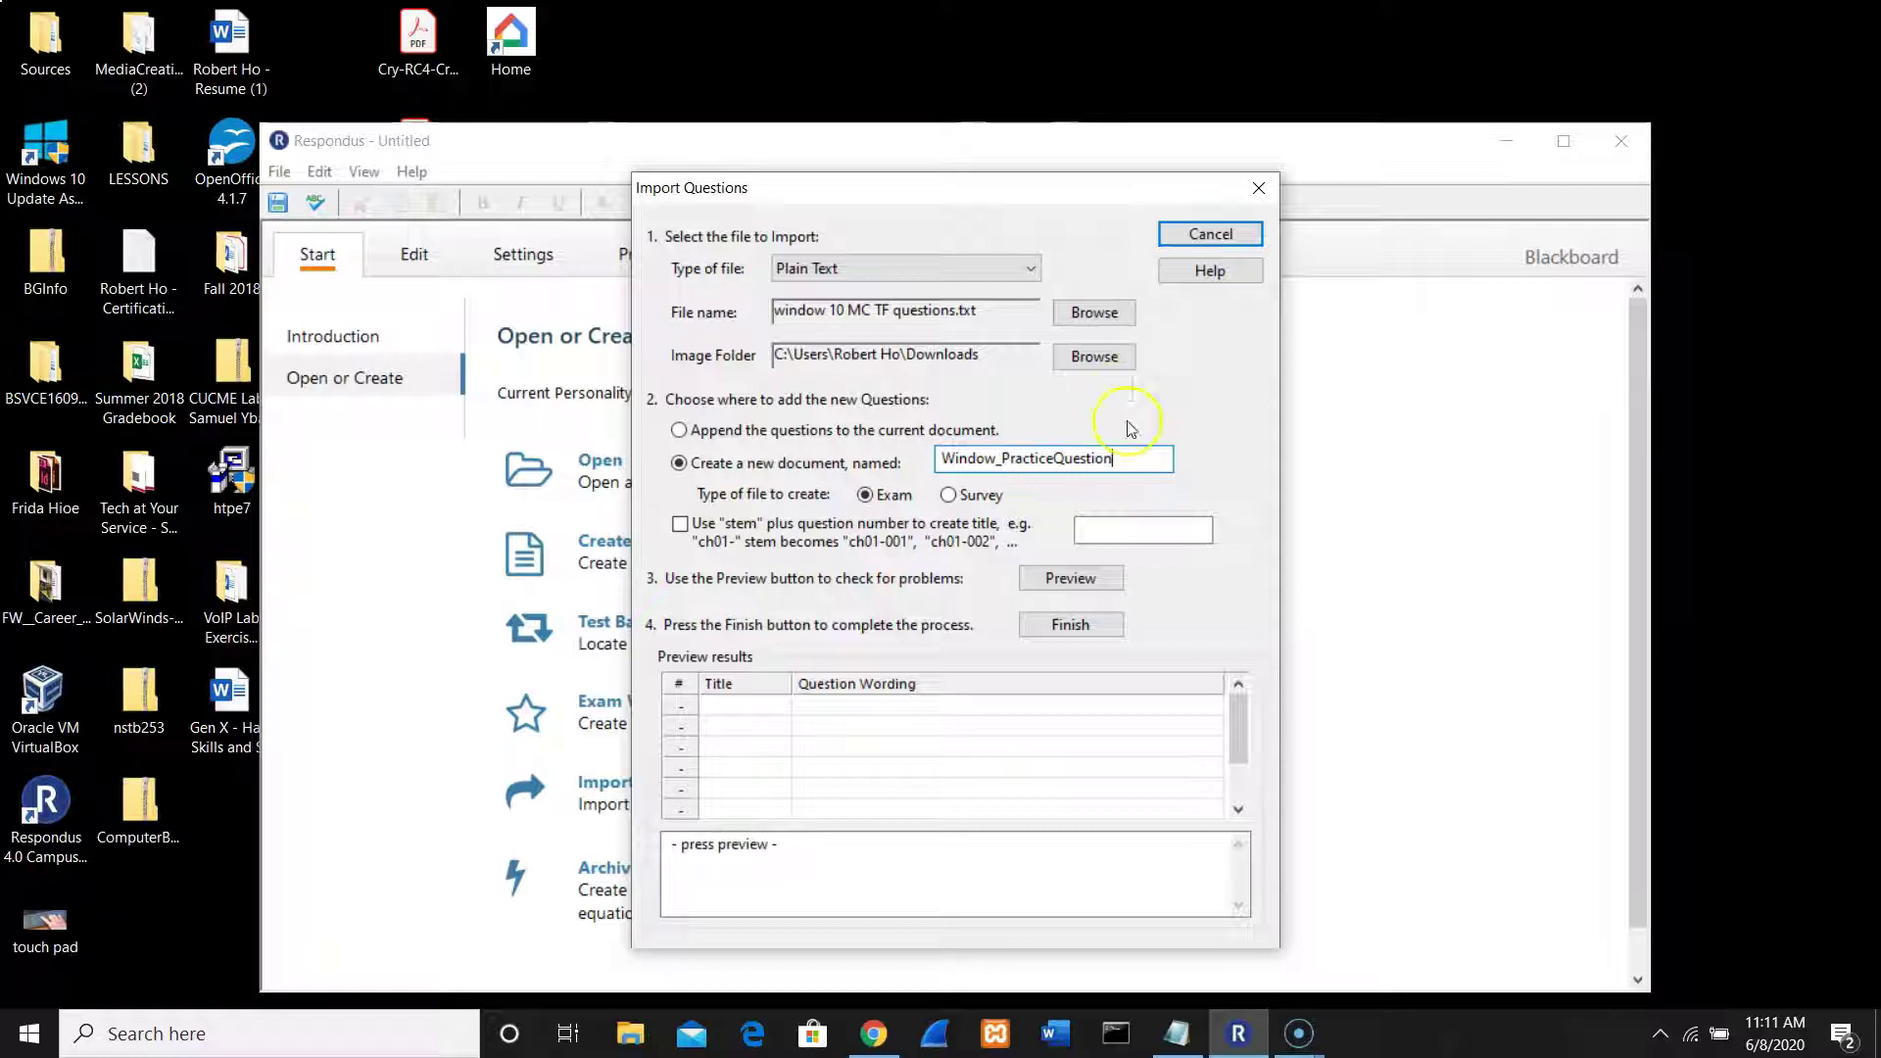
{"action": "left_click", "coordinate": [1085, 577]}
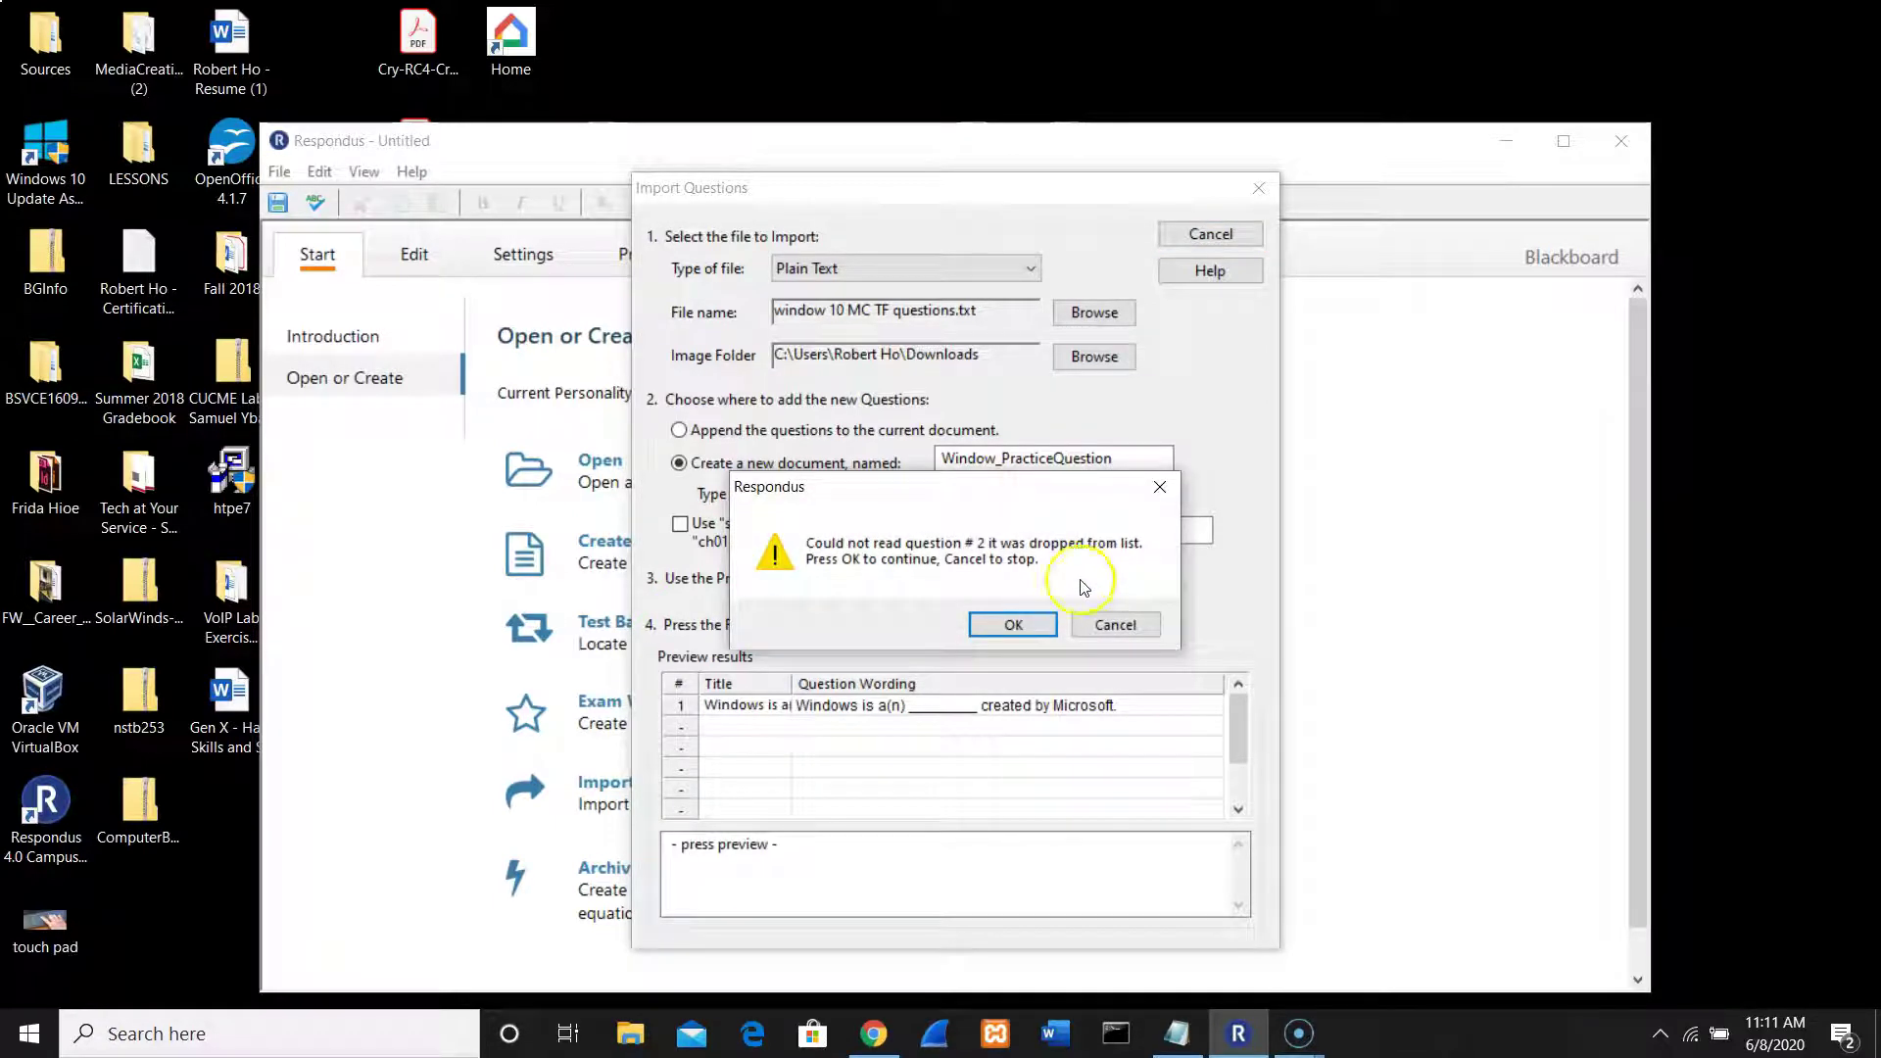
{"action": "left_click", "coordinate": [1013, 625]}
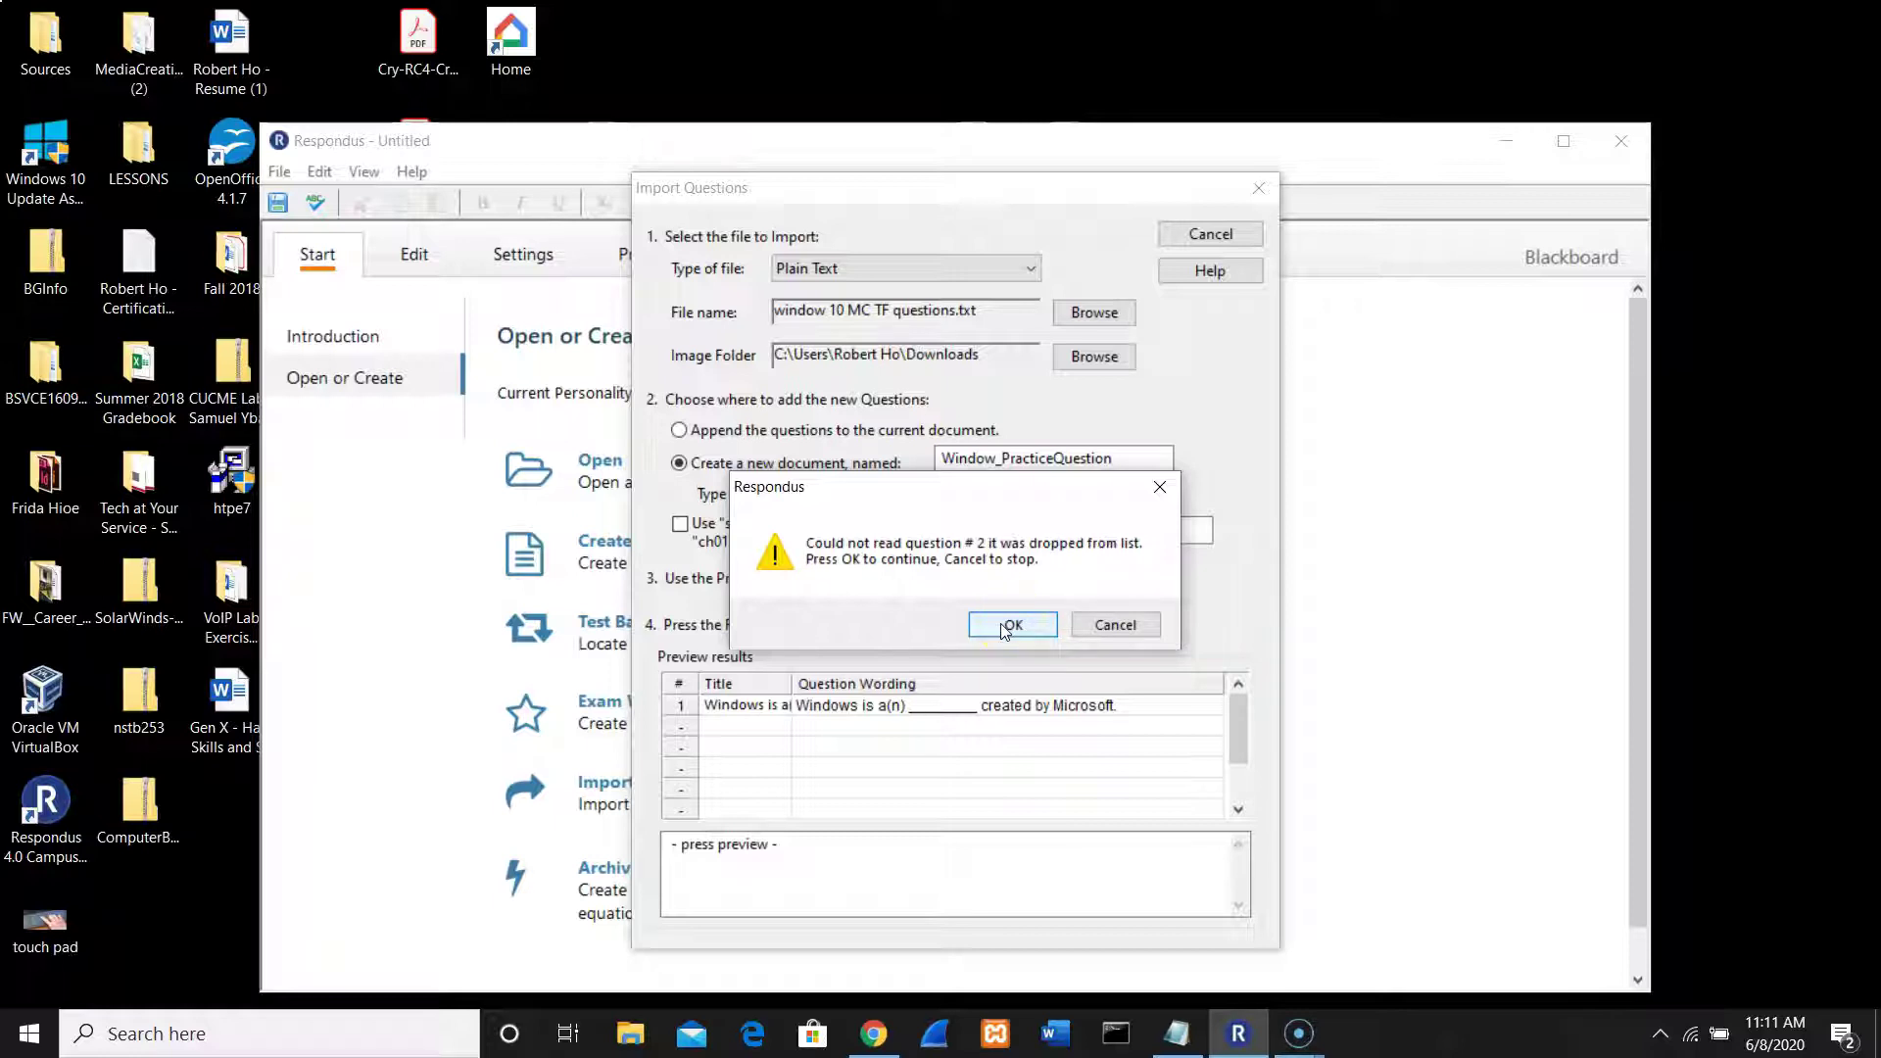
Step: In the Notepad question file, correct question 2's first answer to read 'a. taskbar'
{"action": "left_click", "coordinate": [1177, 1035]}
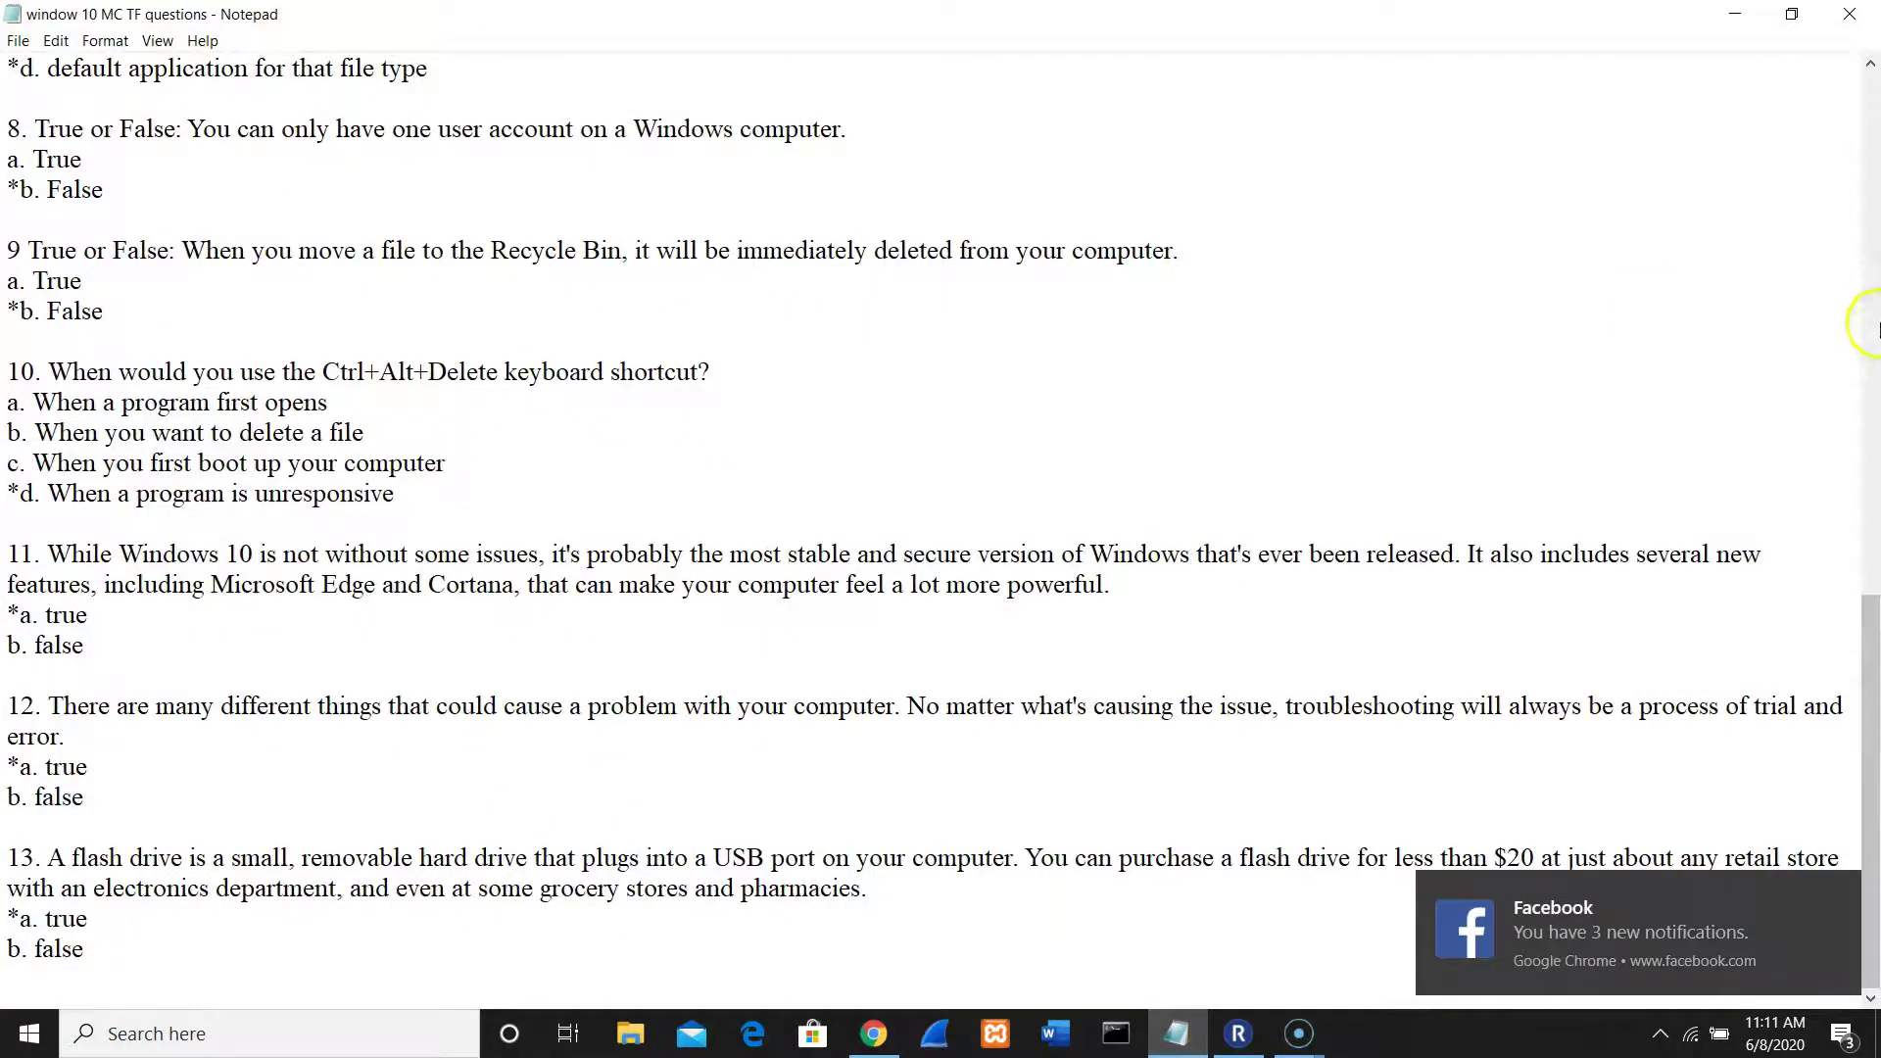
{"action": "mouse_move", "coordinate": [1871, 646]}
{"action": "left_mouse_down"}
{"action": "mouse_move", "coordinate": [1866, 189]}
{"action": "mouse_move", "coordinate": [1871, 678]}
{"action": "left_mouse_up"}
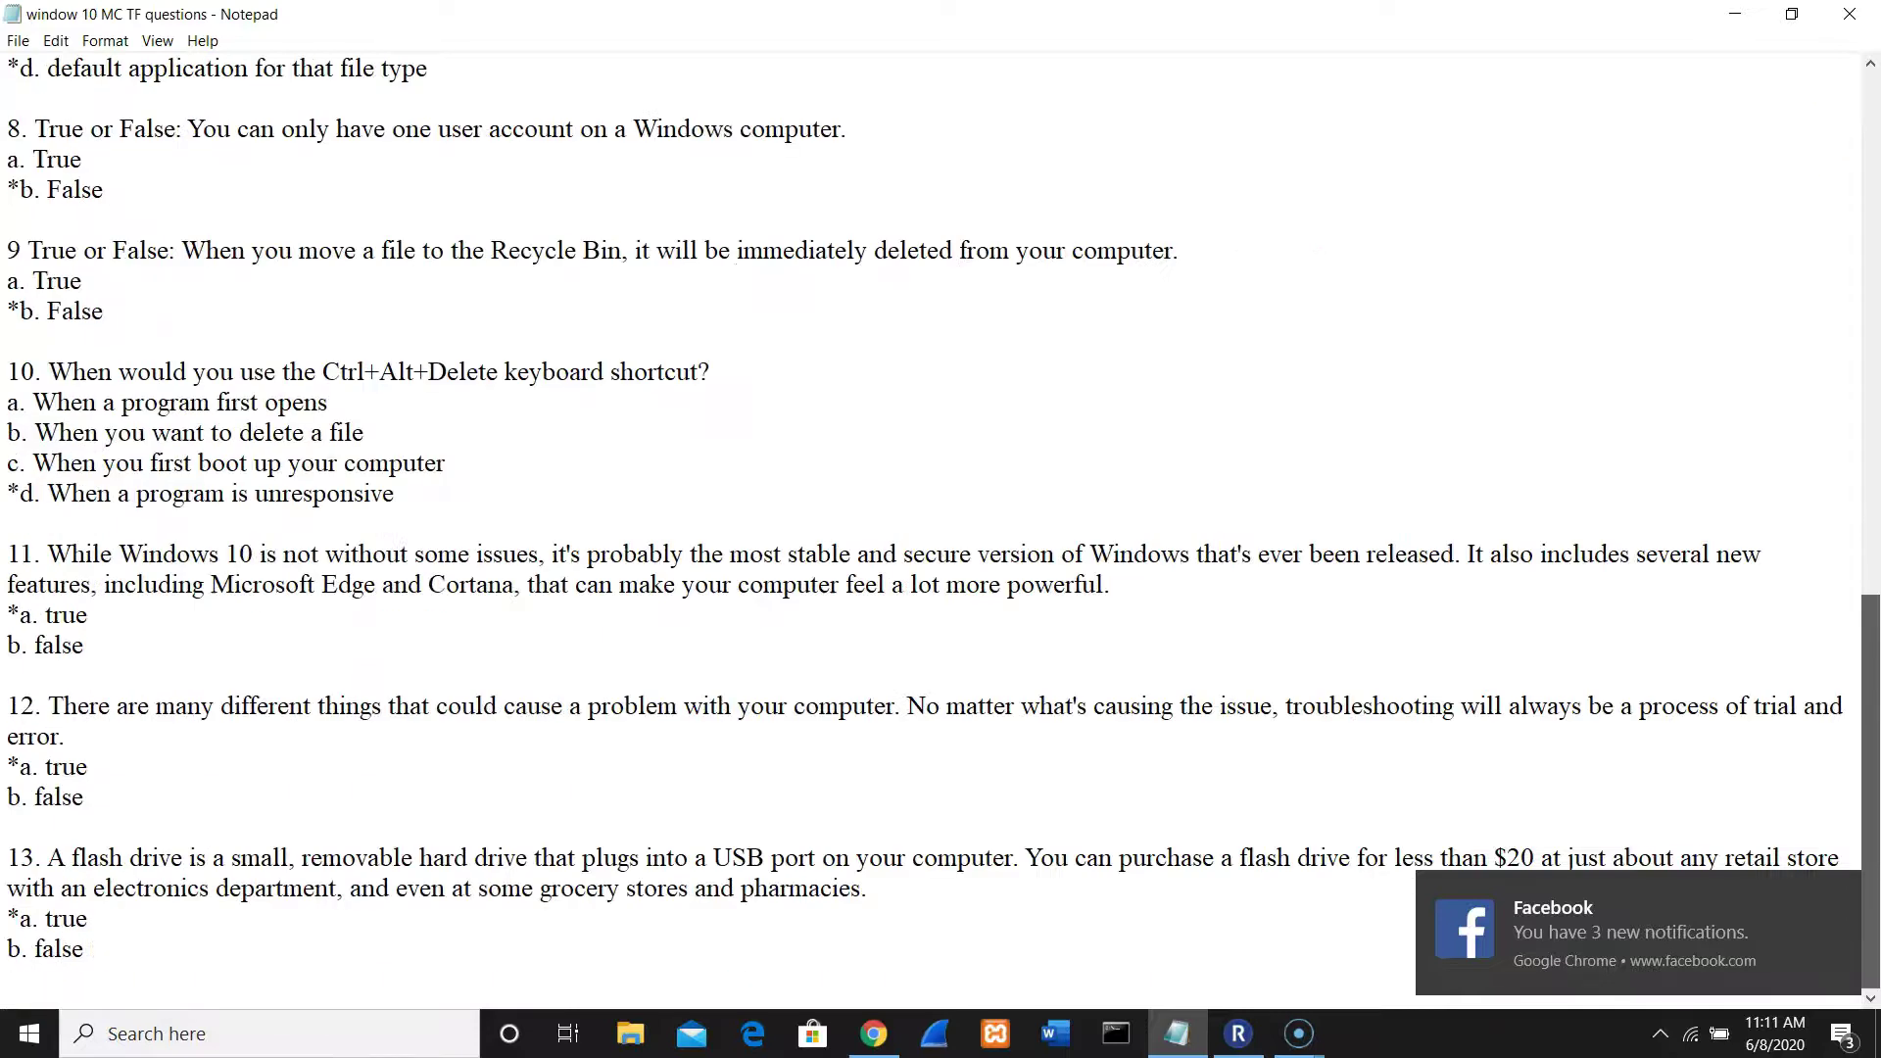
{"action": "left_click_drag", "start_coordinate": [1868, 612], "coordinate": [1871, 979]}
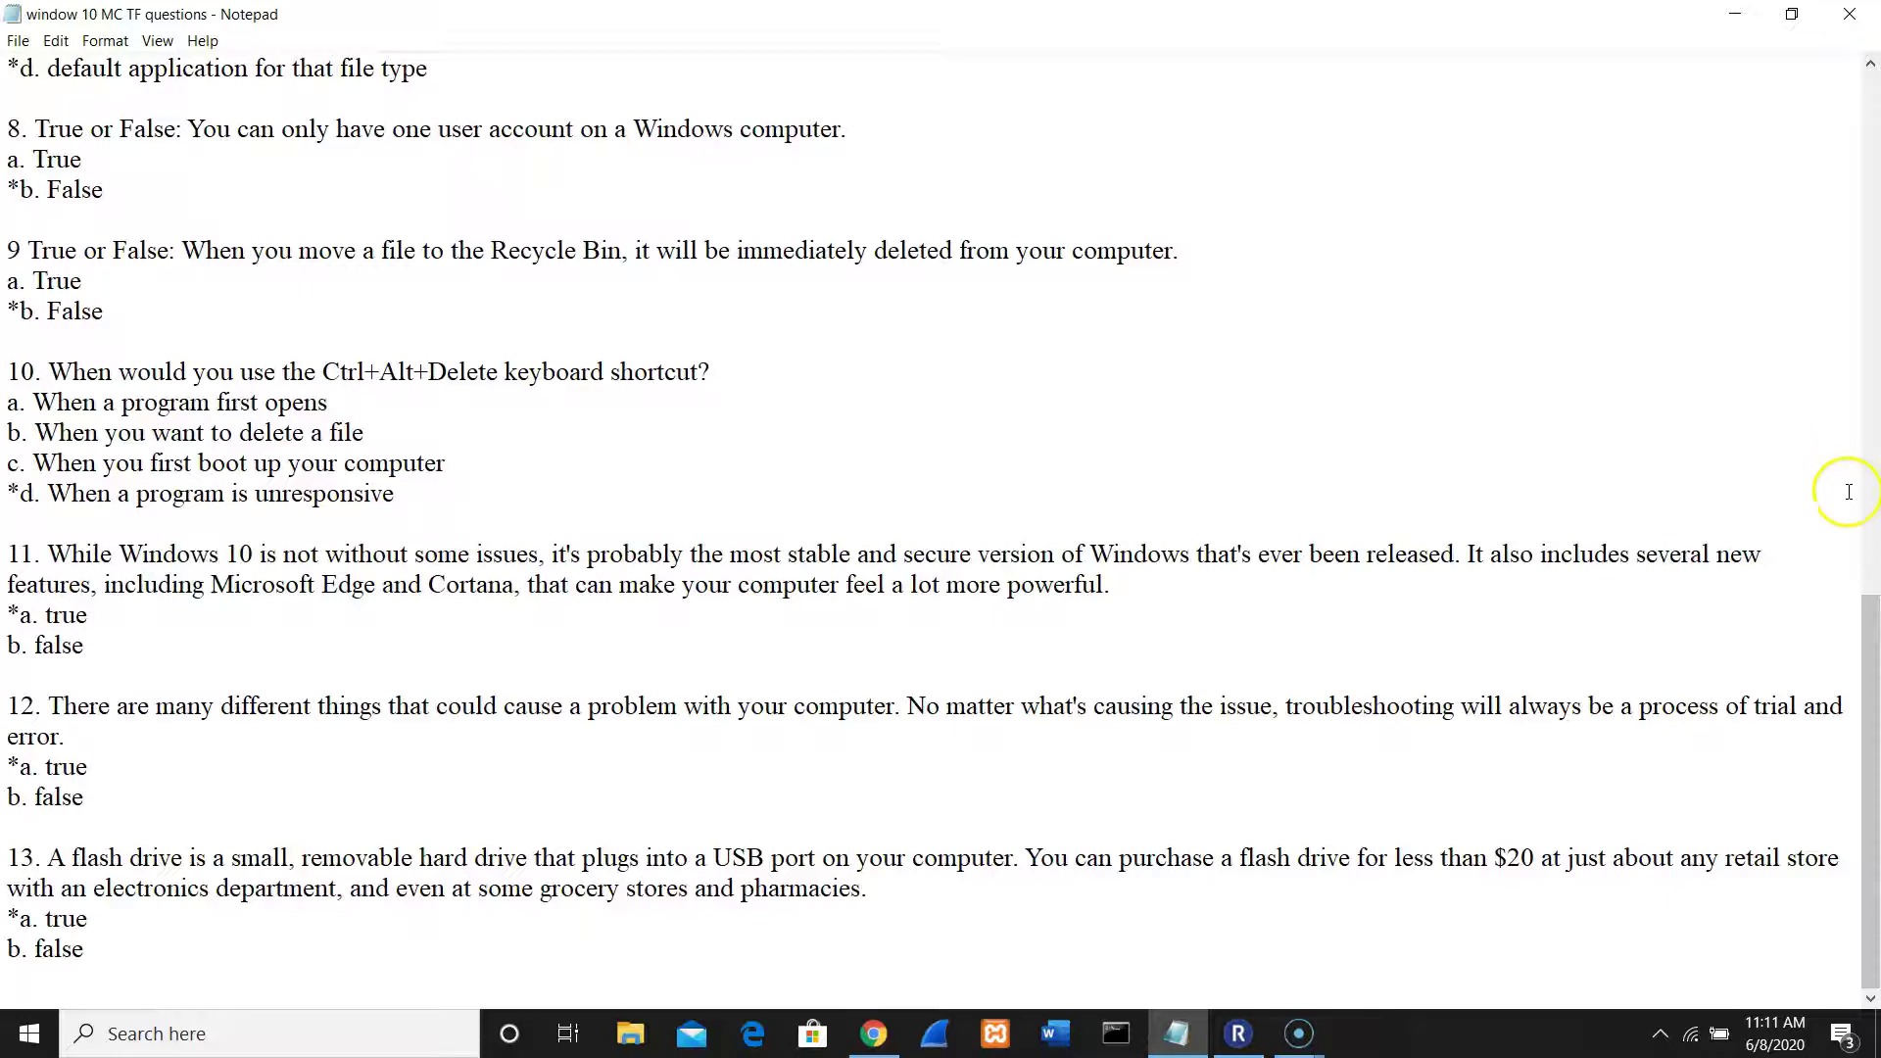
{"action": "left_click_drag", "start_coordinate": [1868, 646], "coordinate": [1871, 83]}
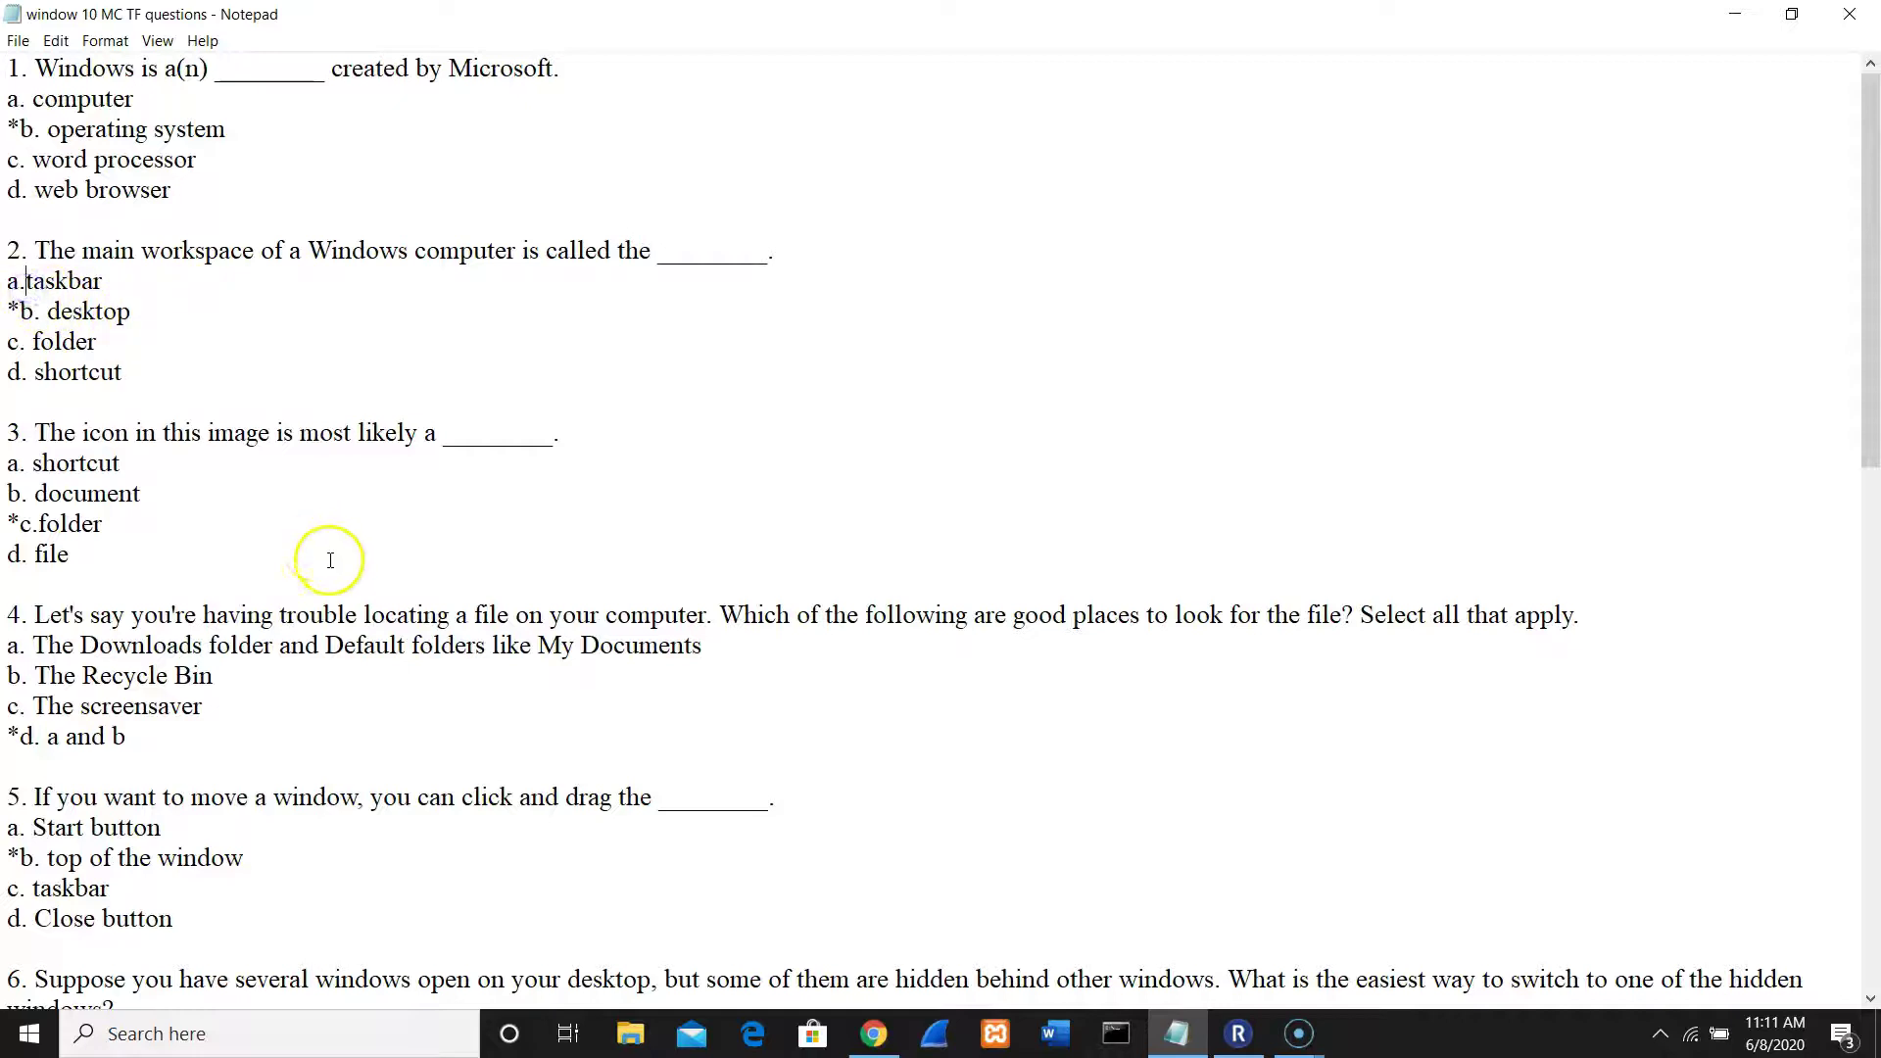
Step: Save the edited question file to the Desktop after the file-in-use error, then close Notepad
{"action": "left_click", "coordinate": [18, 41]}
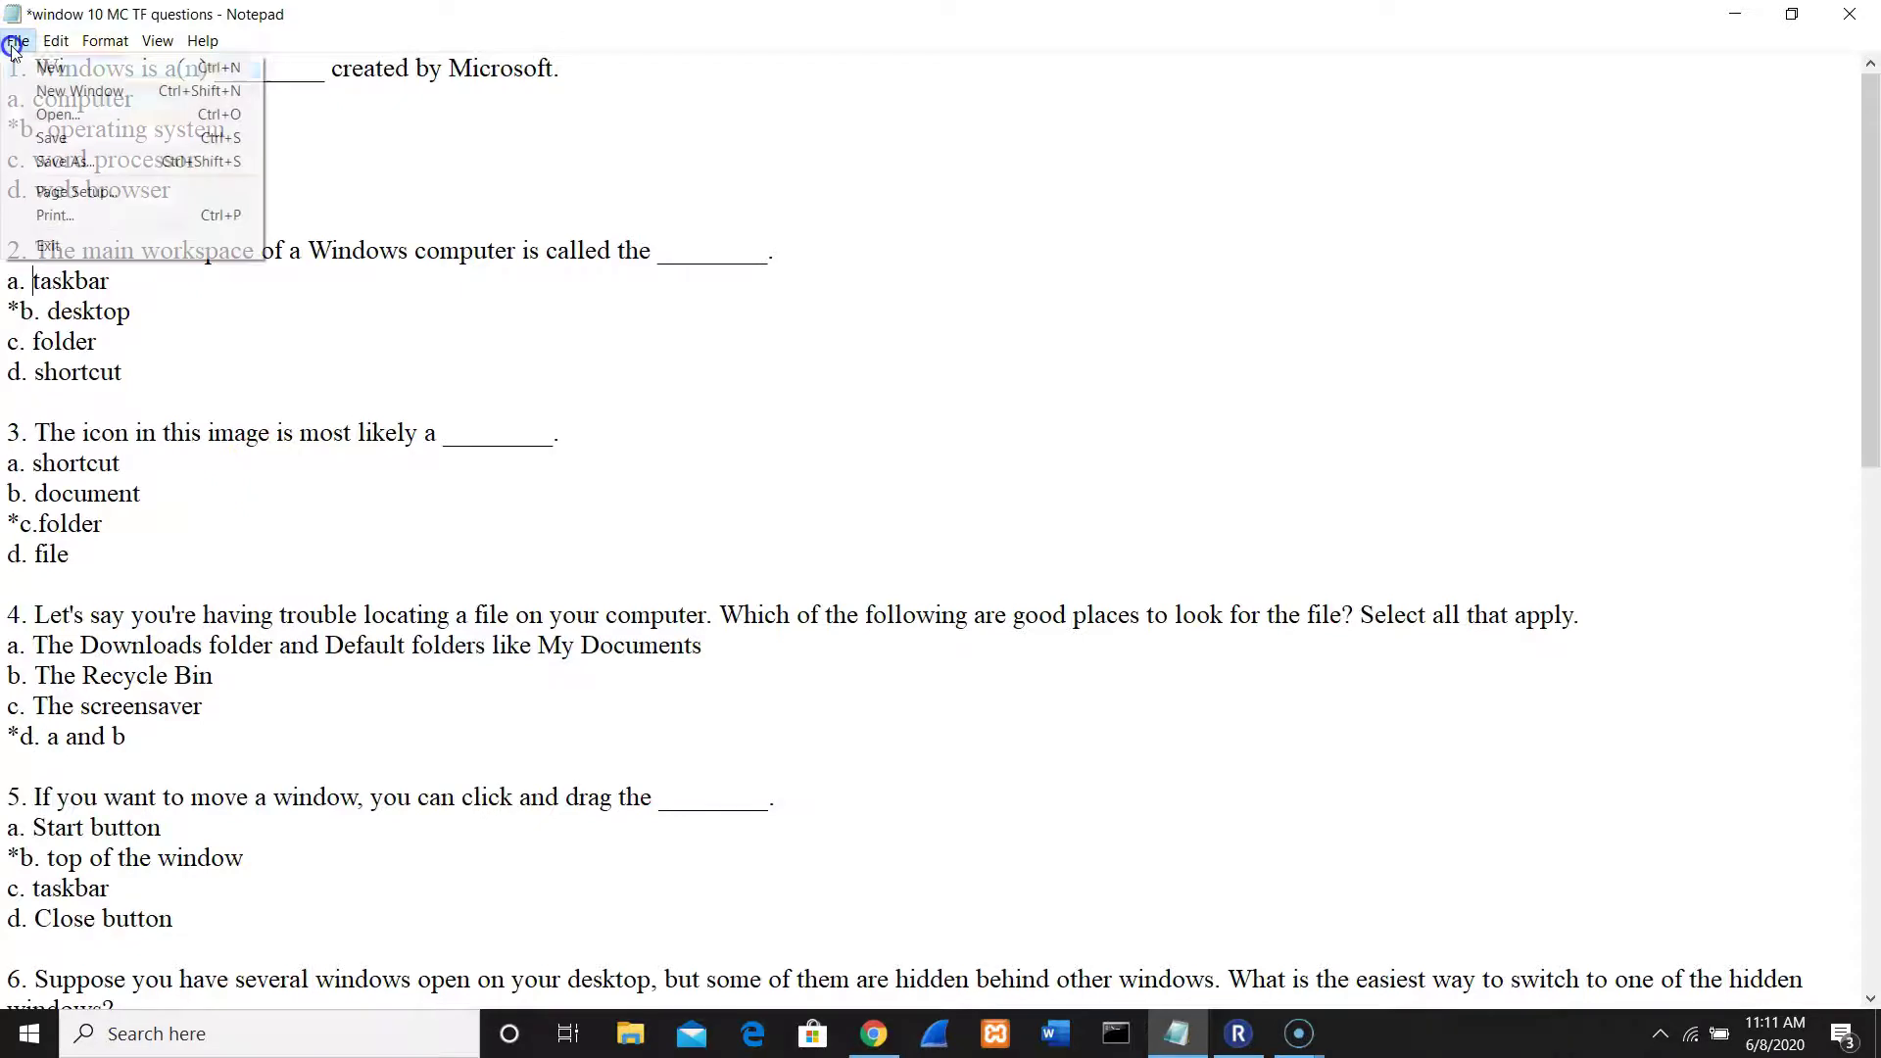
{"action": "left_click", "coordinate": [49, 138]}
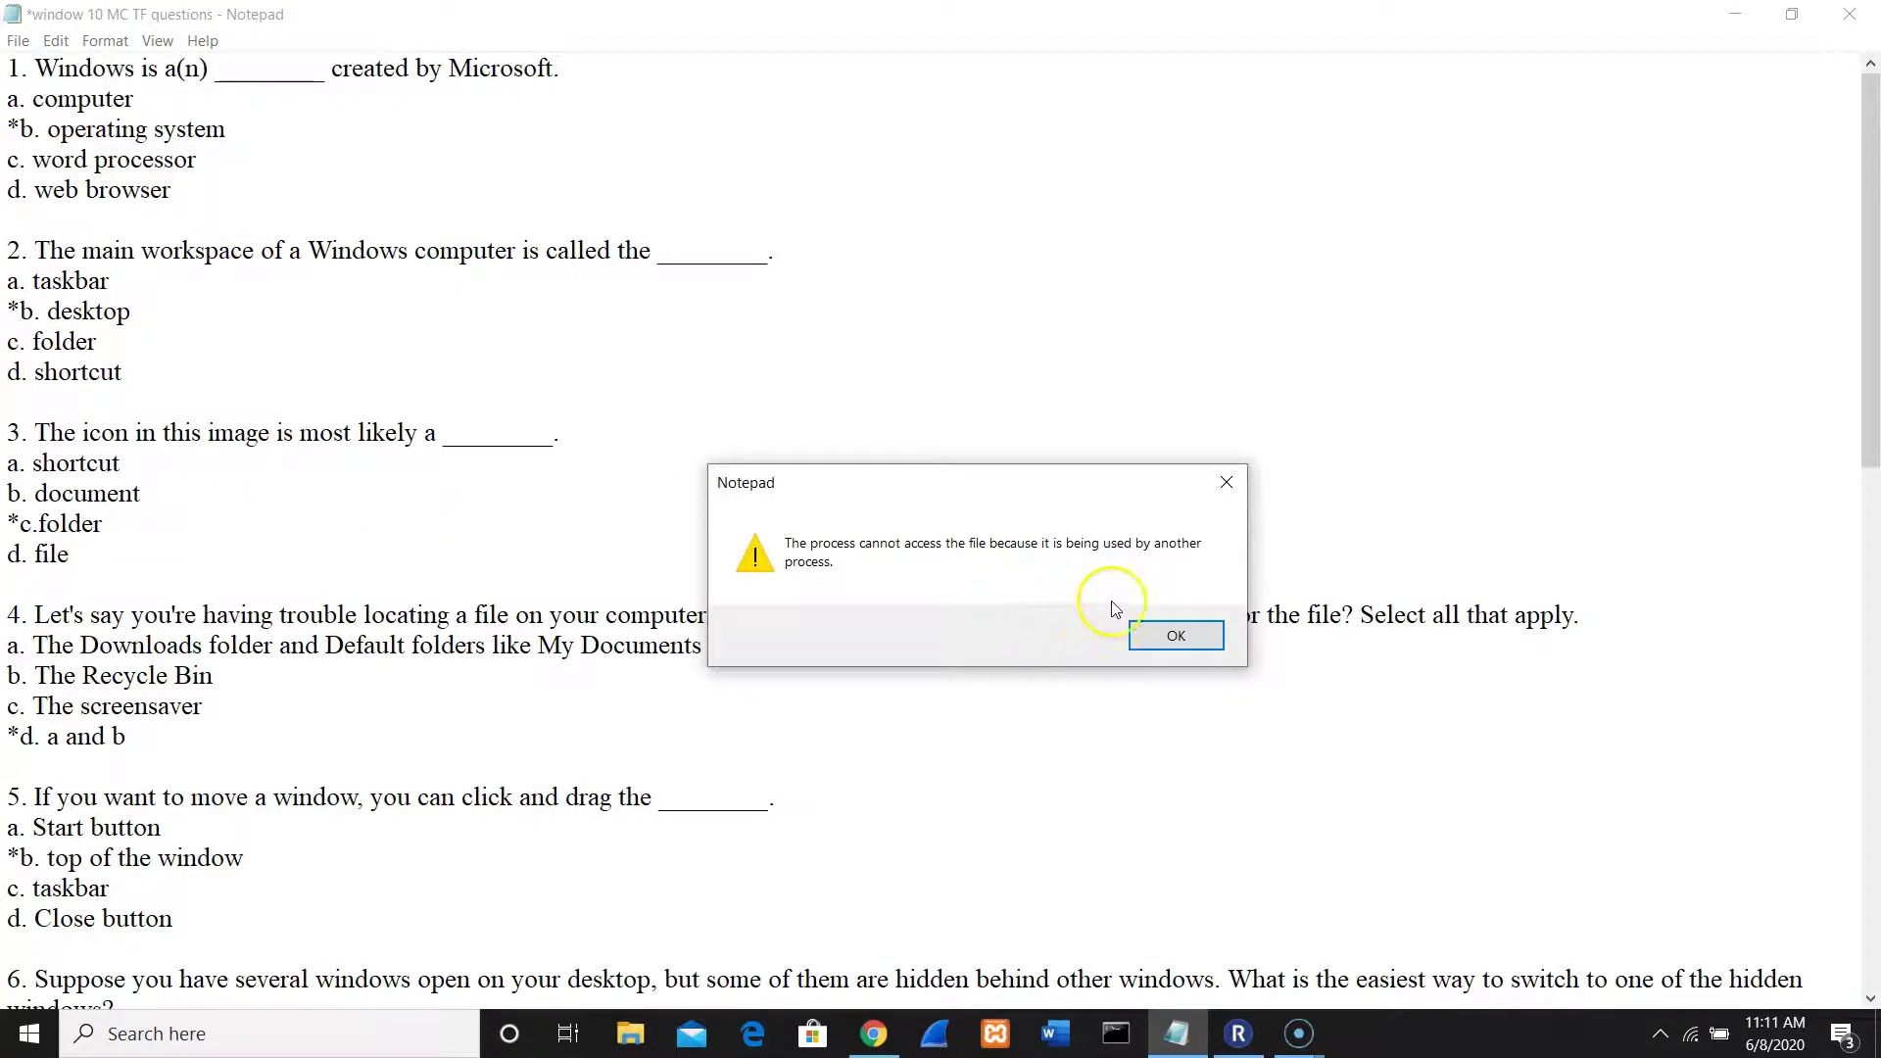
{"action": "left_click", "coordinate": [1139, 627]}
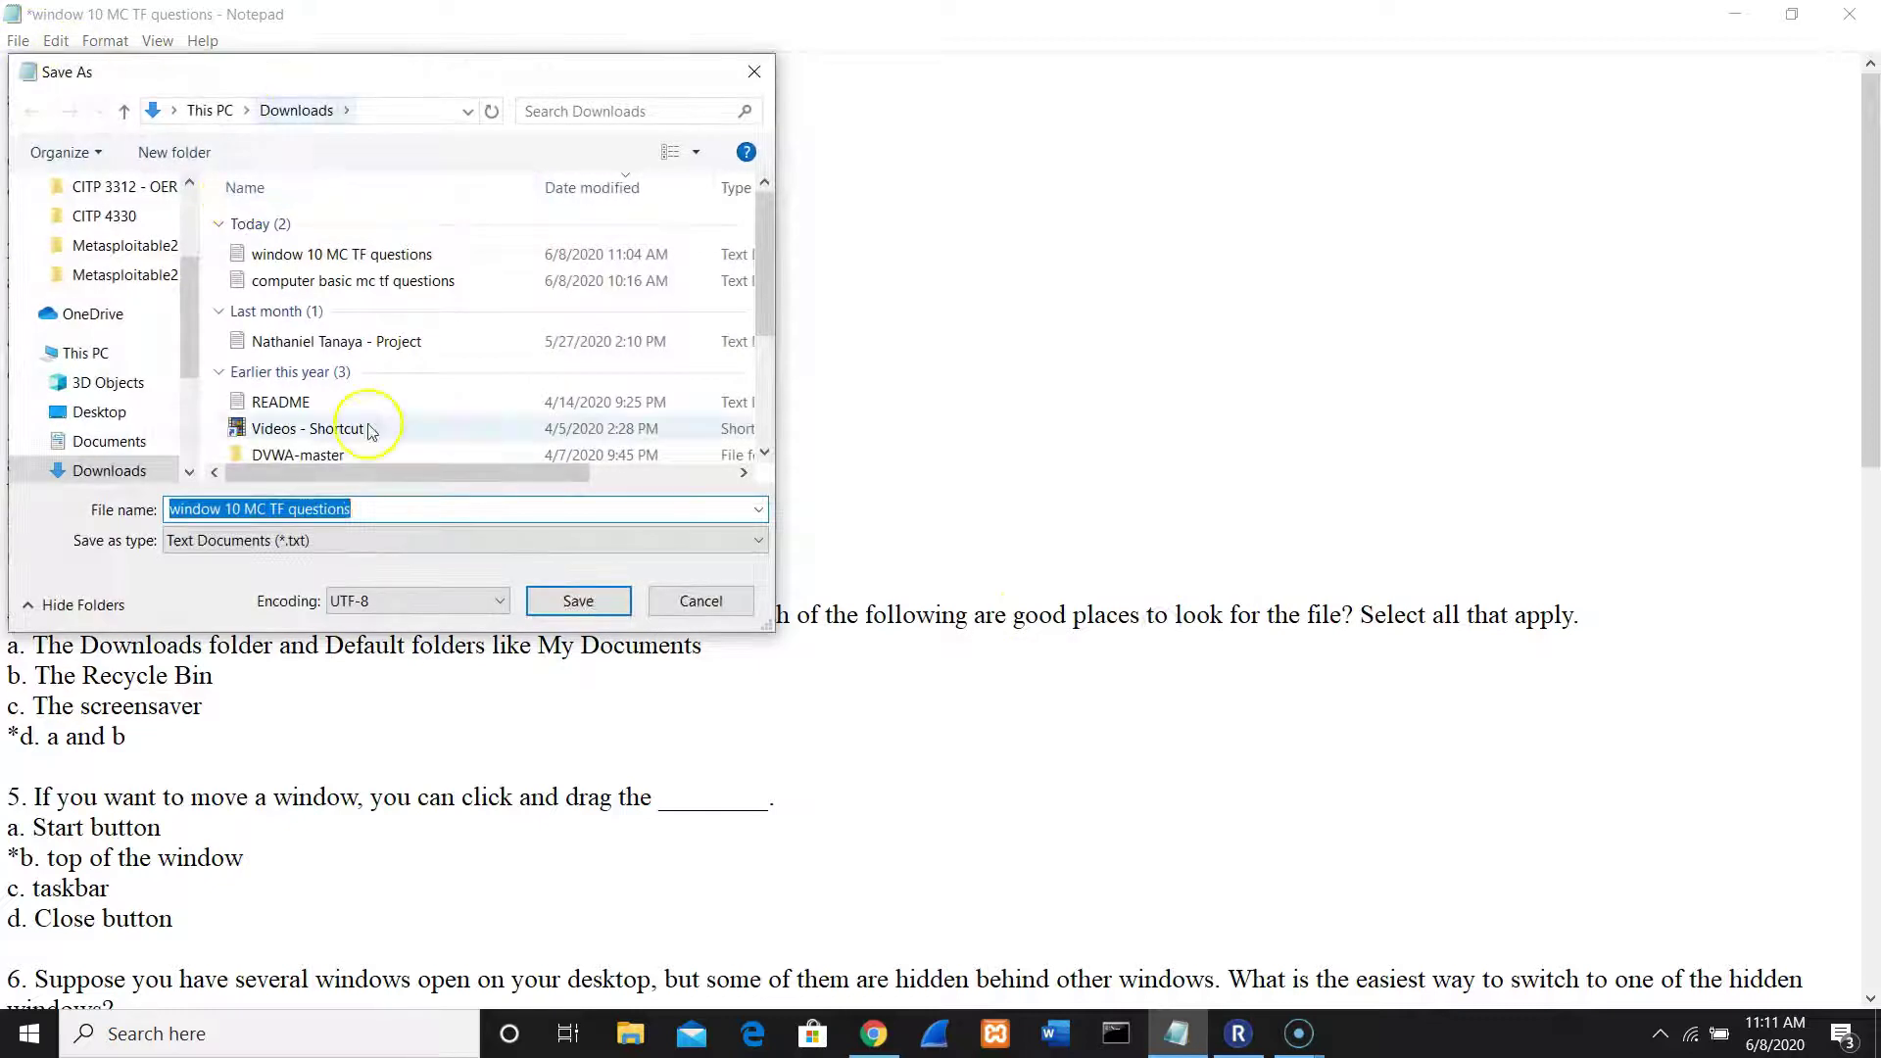
{"action": "left_click", "coordinate": [98, 409]}
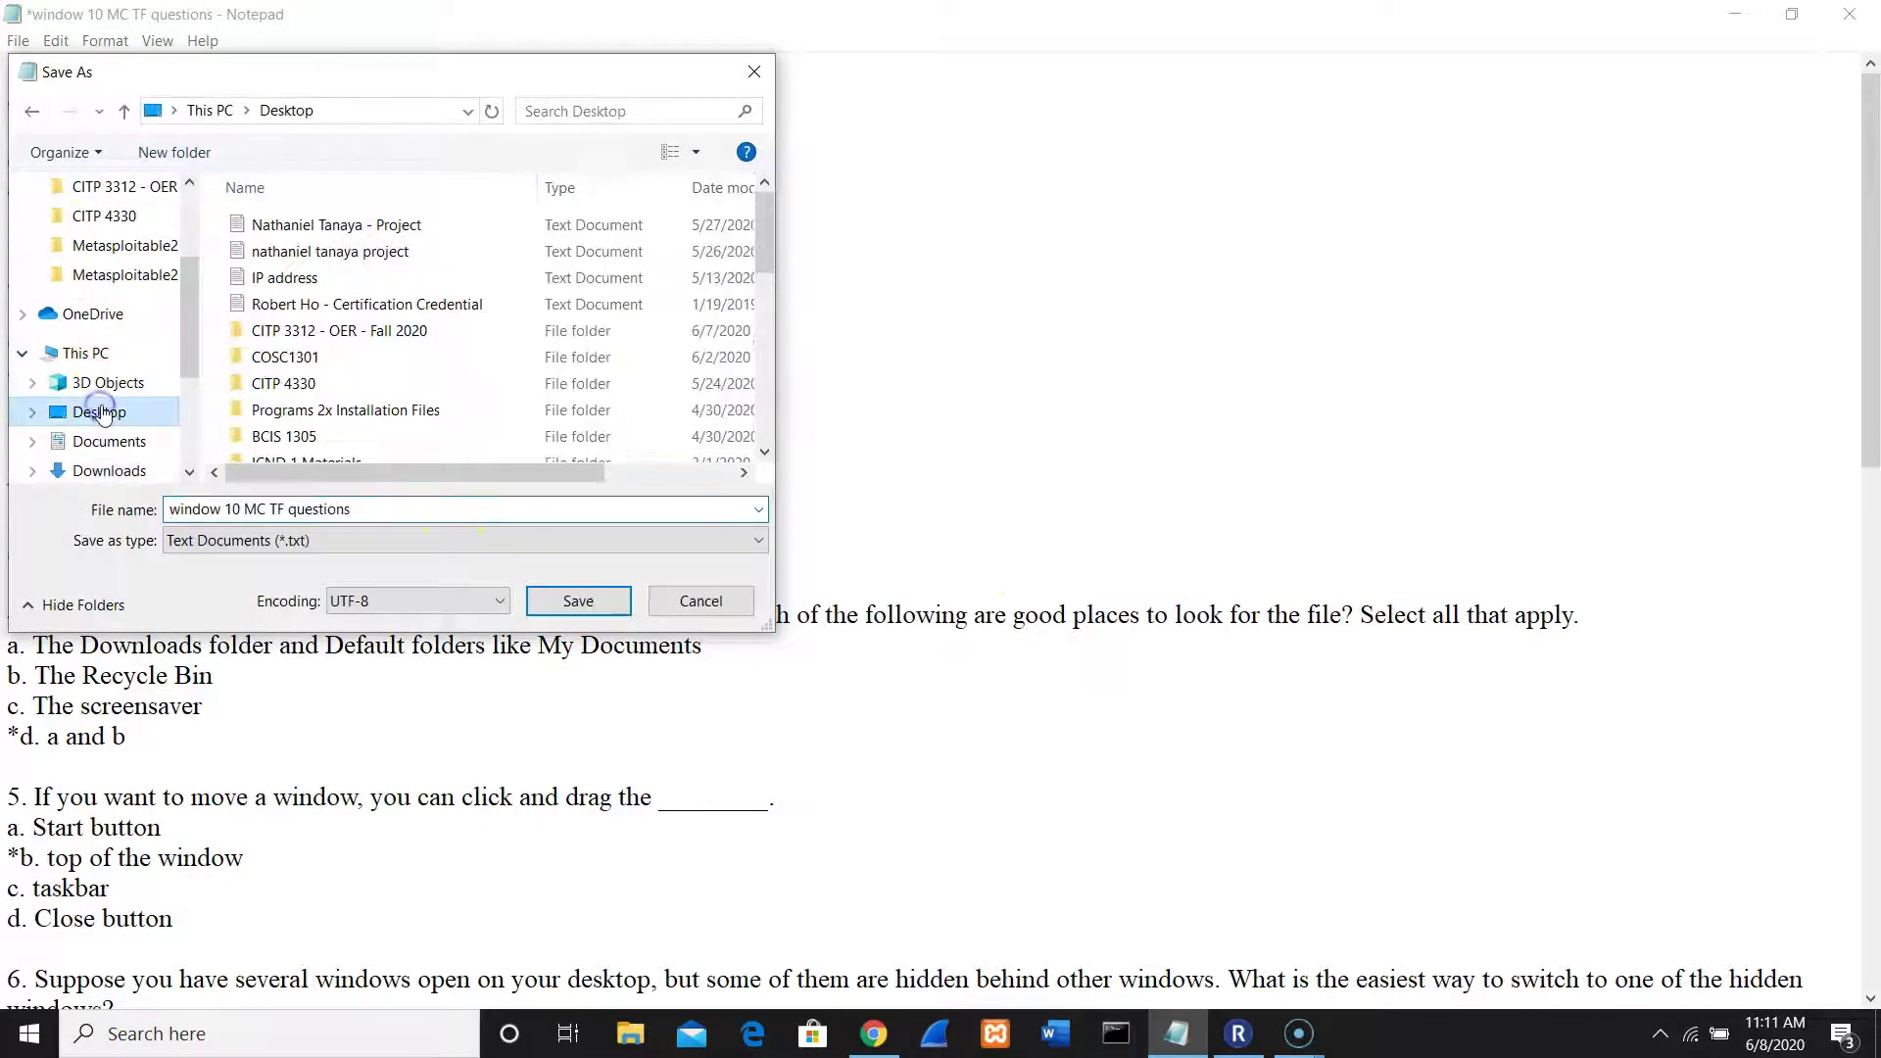
{"action": "left_click", "coordinate": [578, 601]}
{"action": "left_click", "coordinate": [1442, 161]}
{"action": "left_click", "coordinate": [1850, 14]}
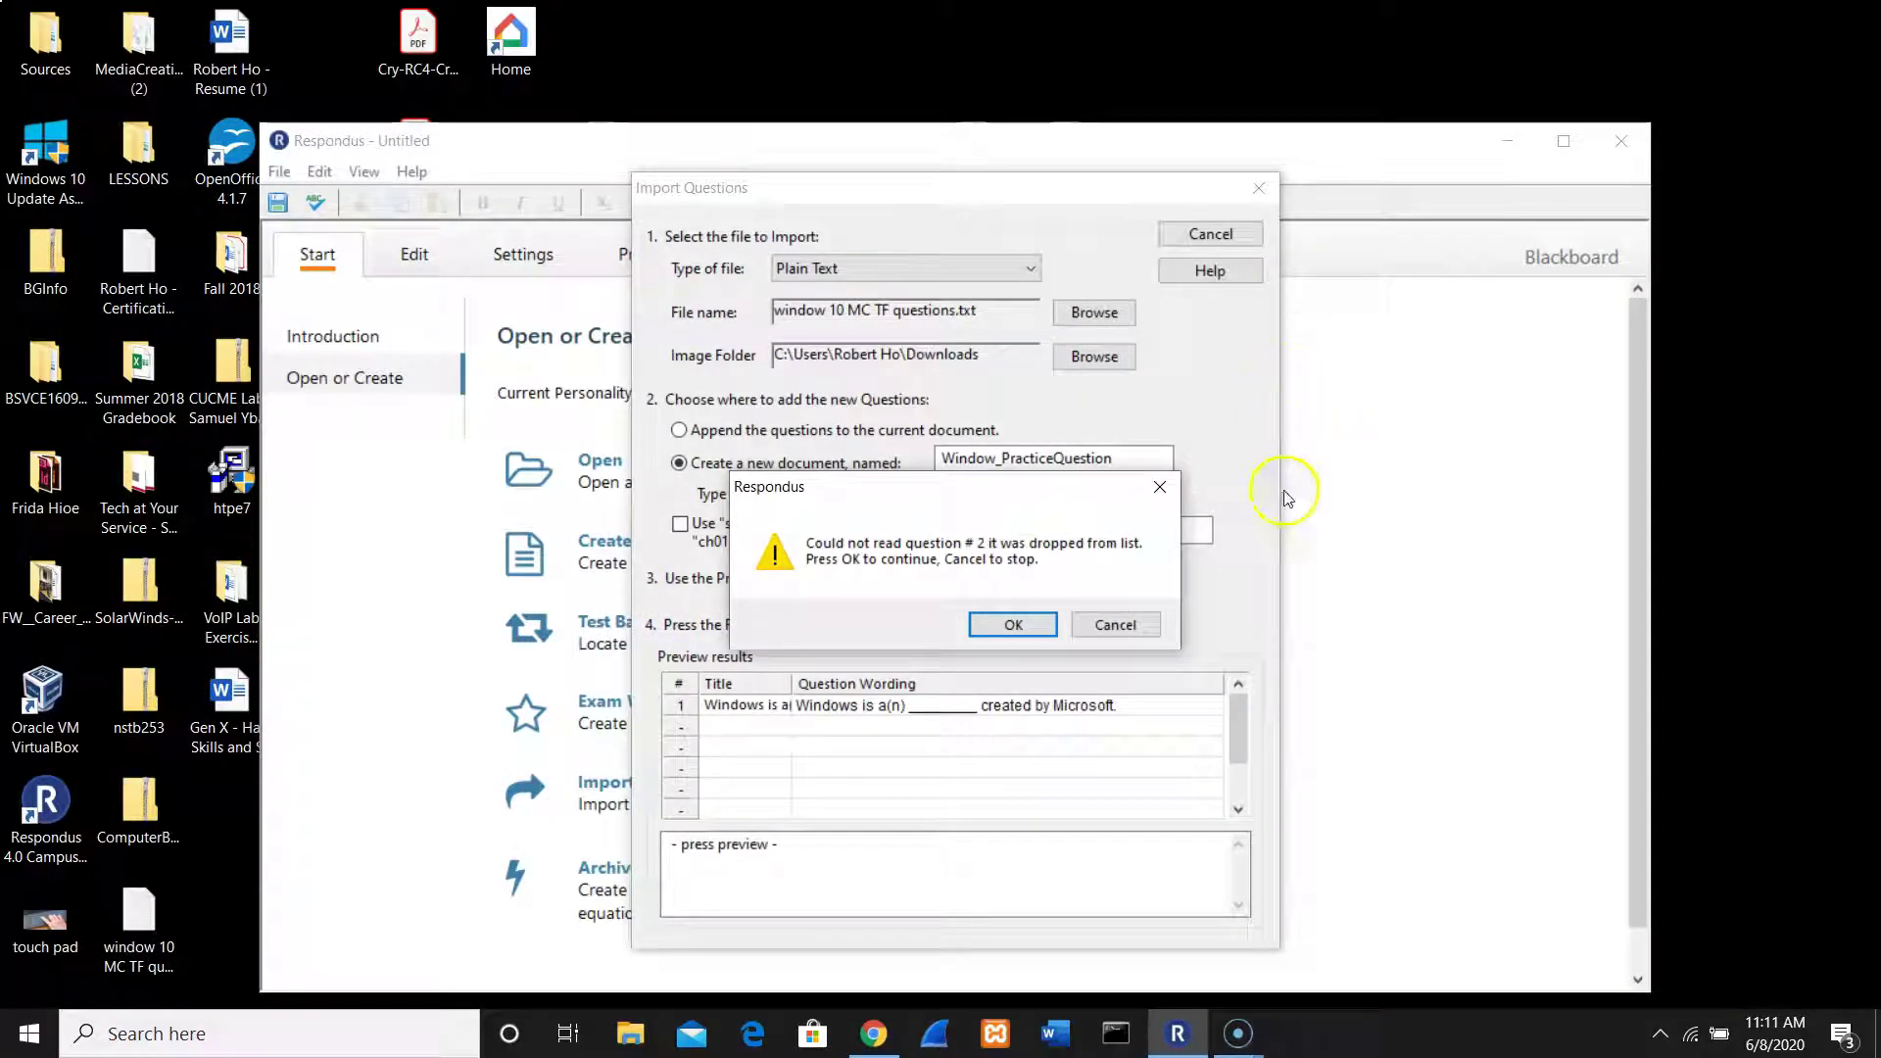
Step: Cancel the failed import, pick the corrected question file from the Desktop, and preview it
{"action": "left_click", "coordinate": [1117, 623]}
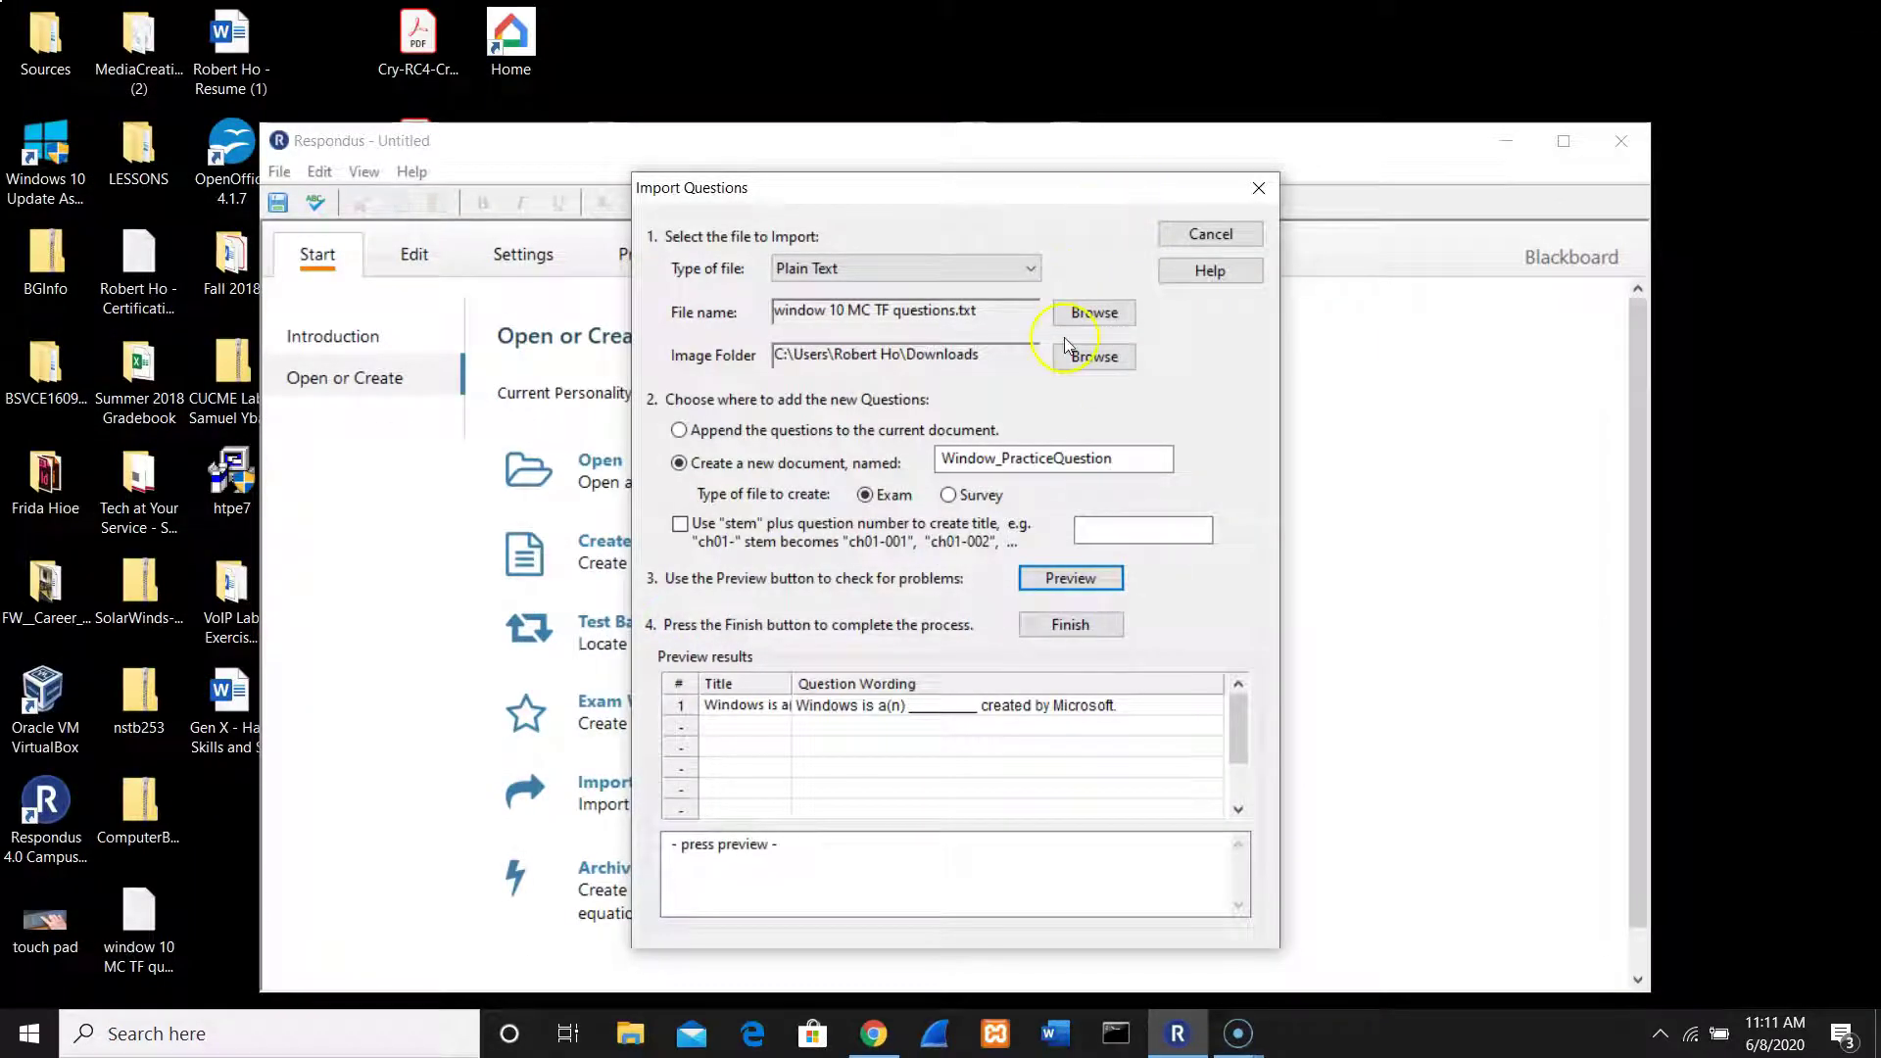
{"action": "left_click", "coordinate": [1094, 312]}
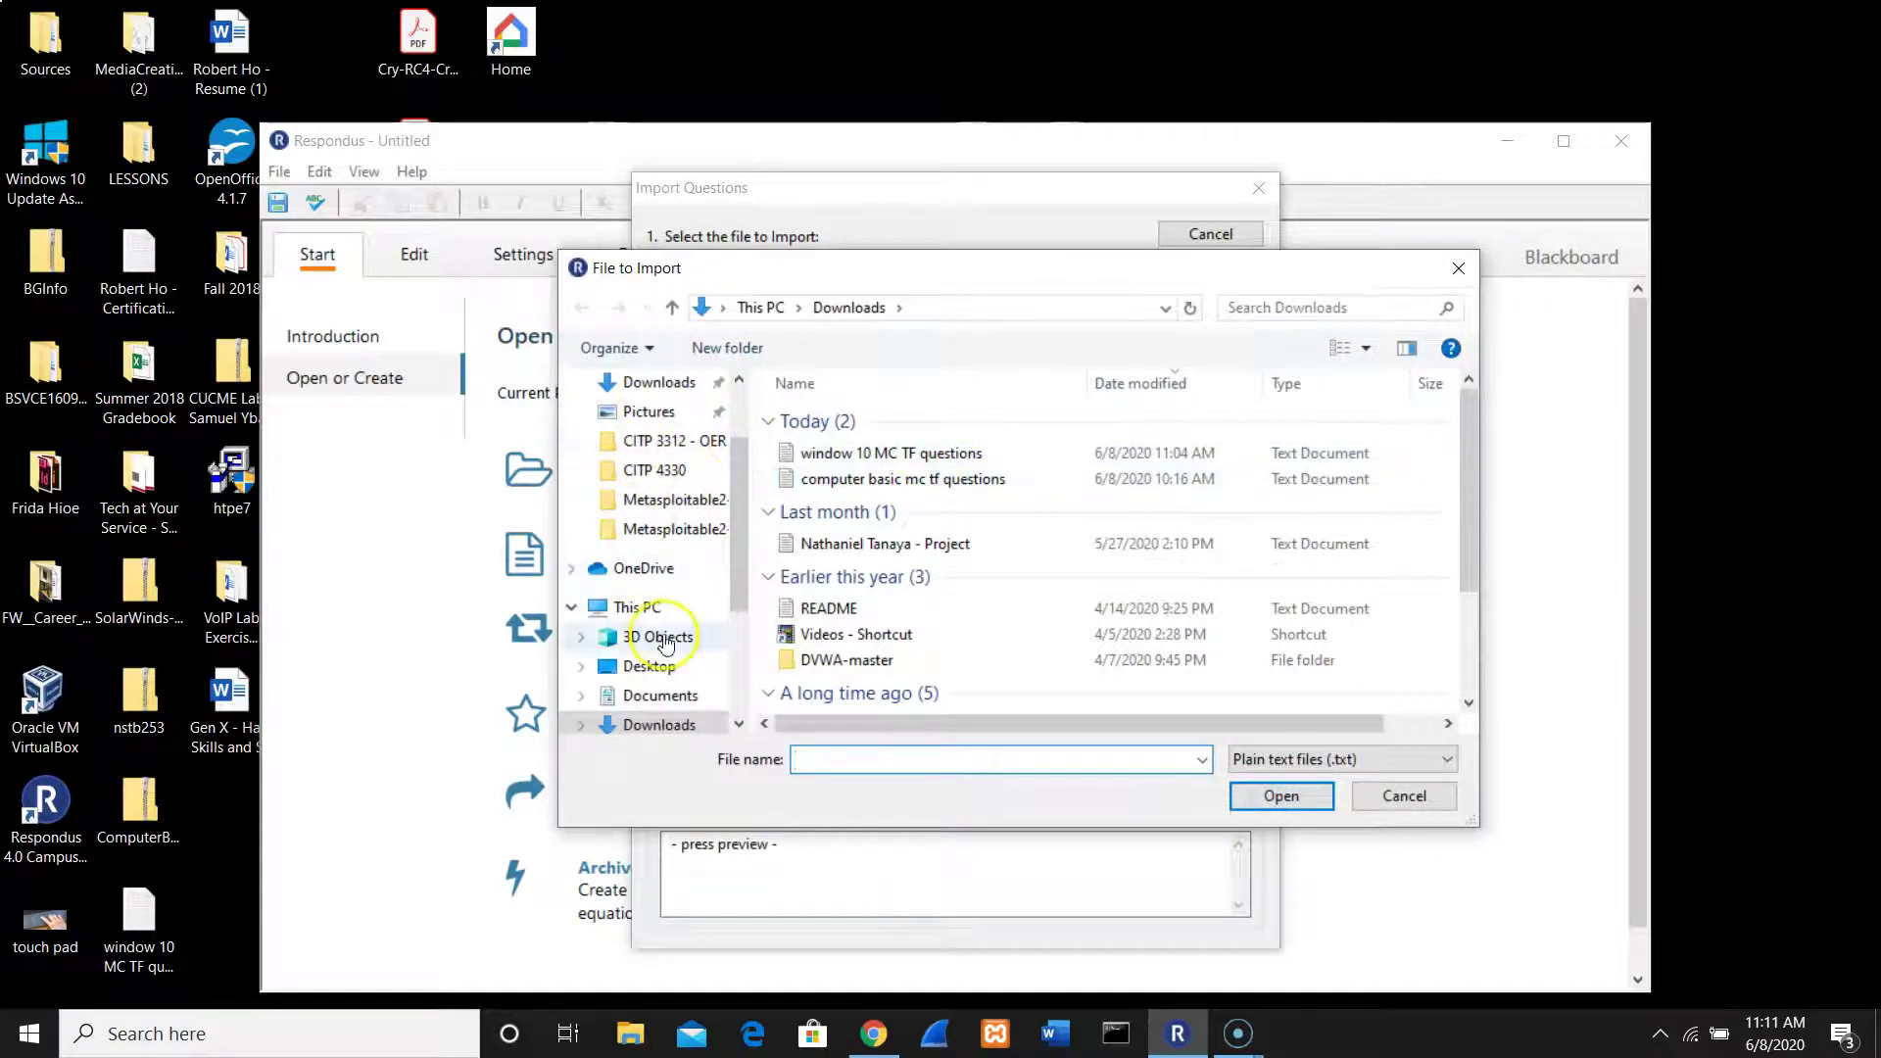
{"action": "left_click", "coordinate": [649, 666]}
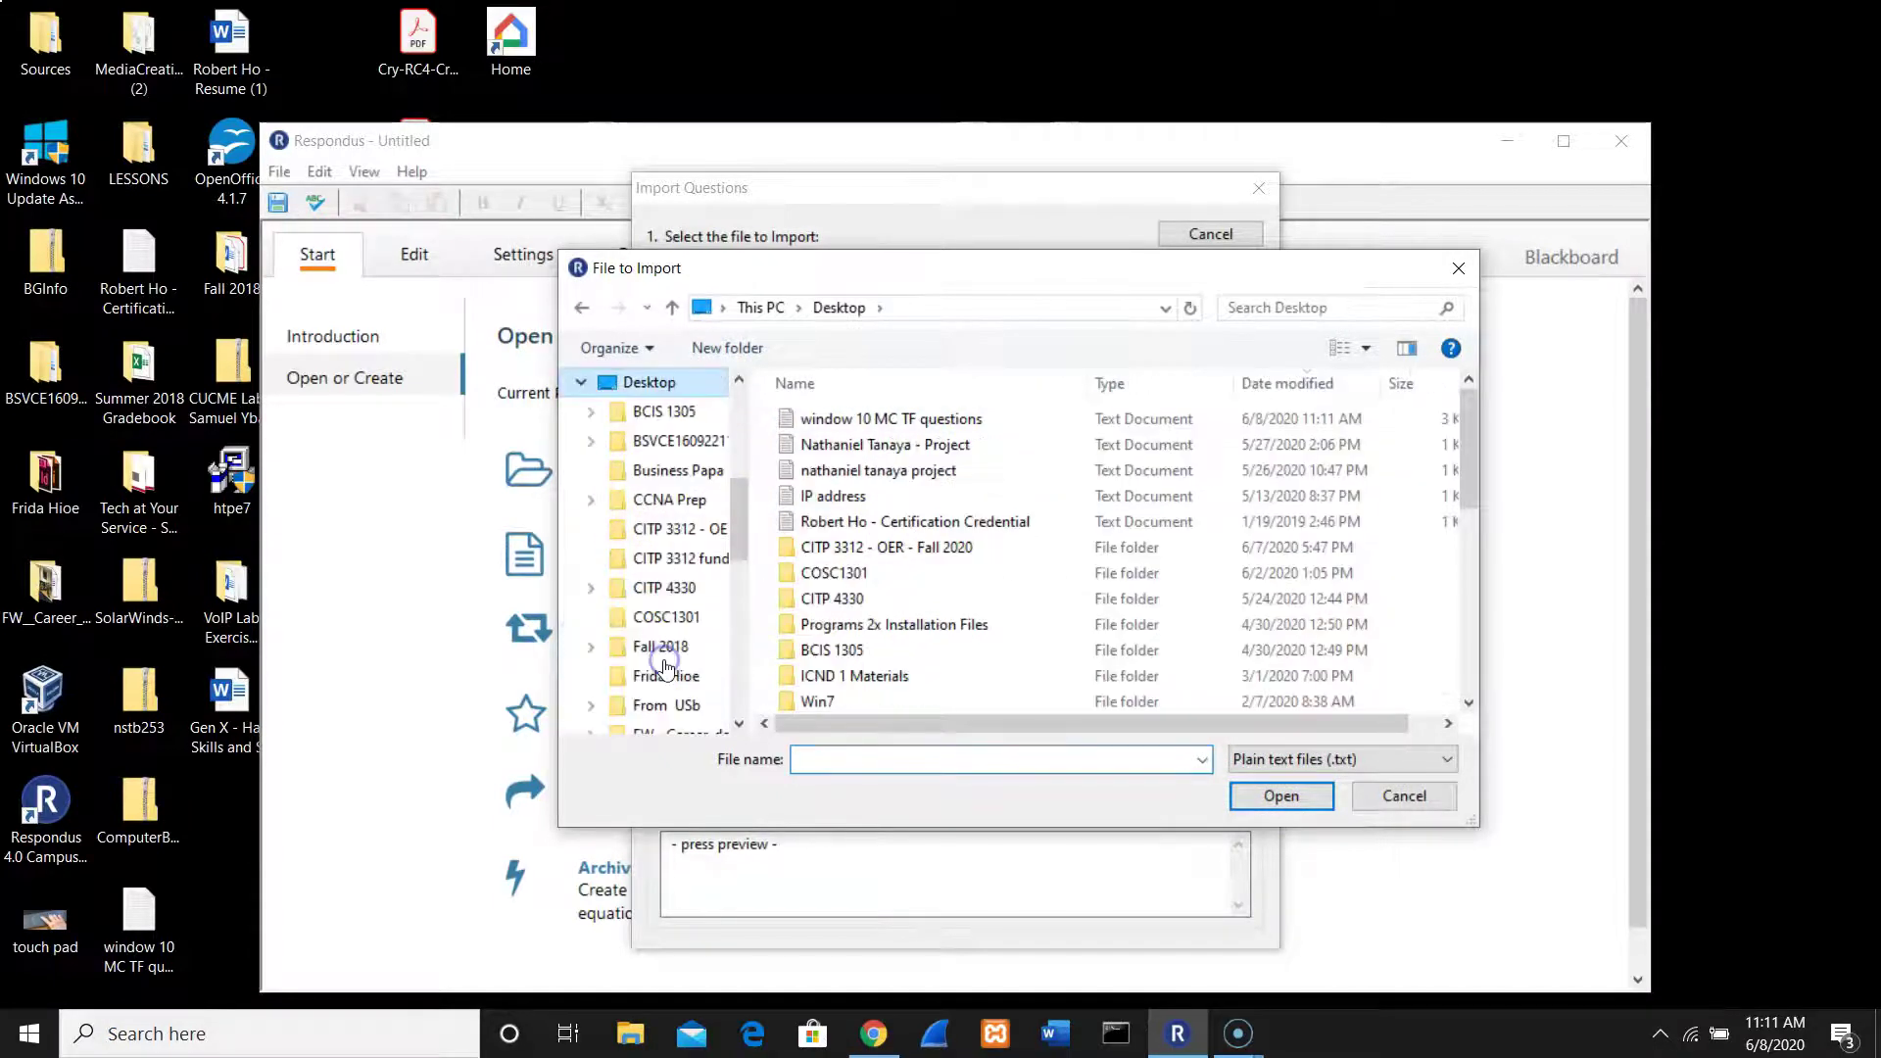
{"action": "double_click", "coordinate": [941, 419]}
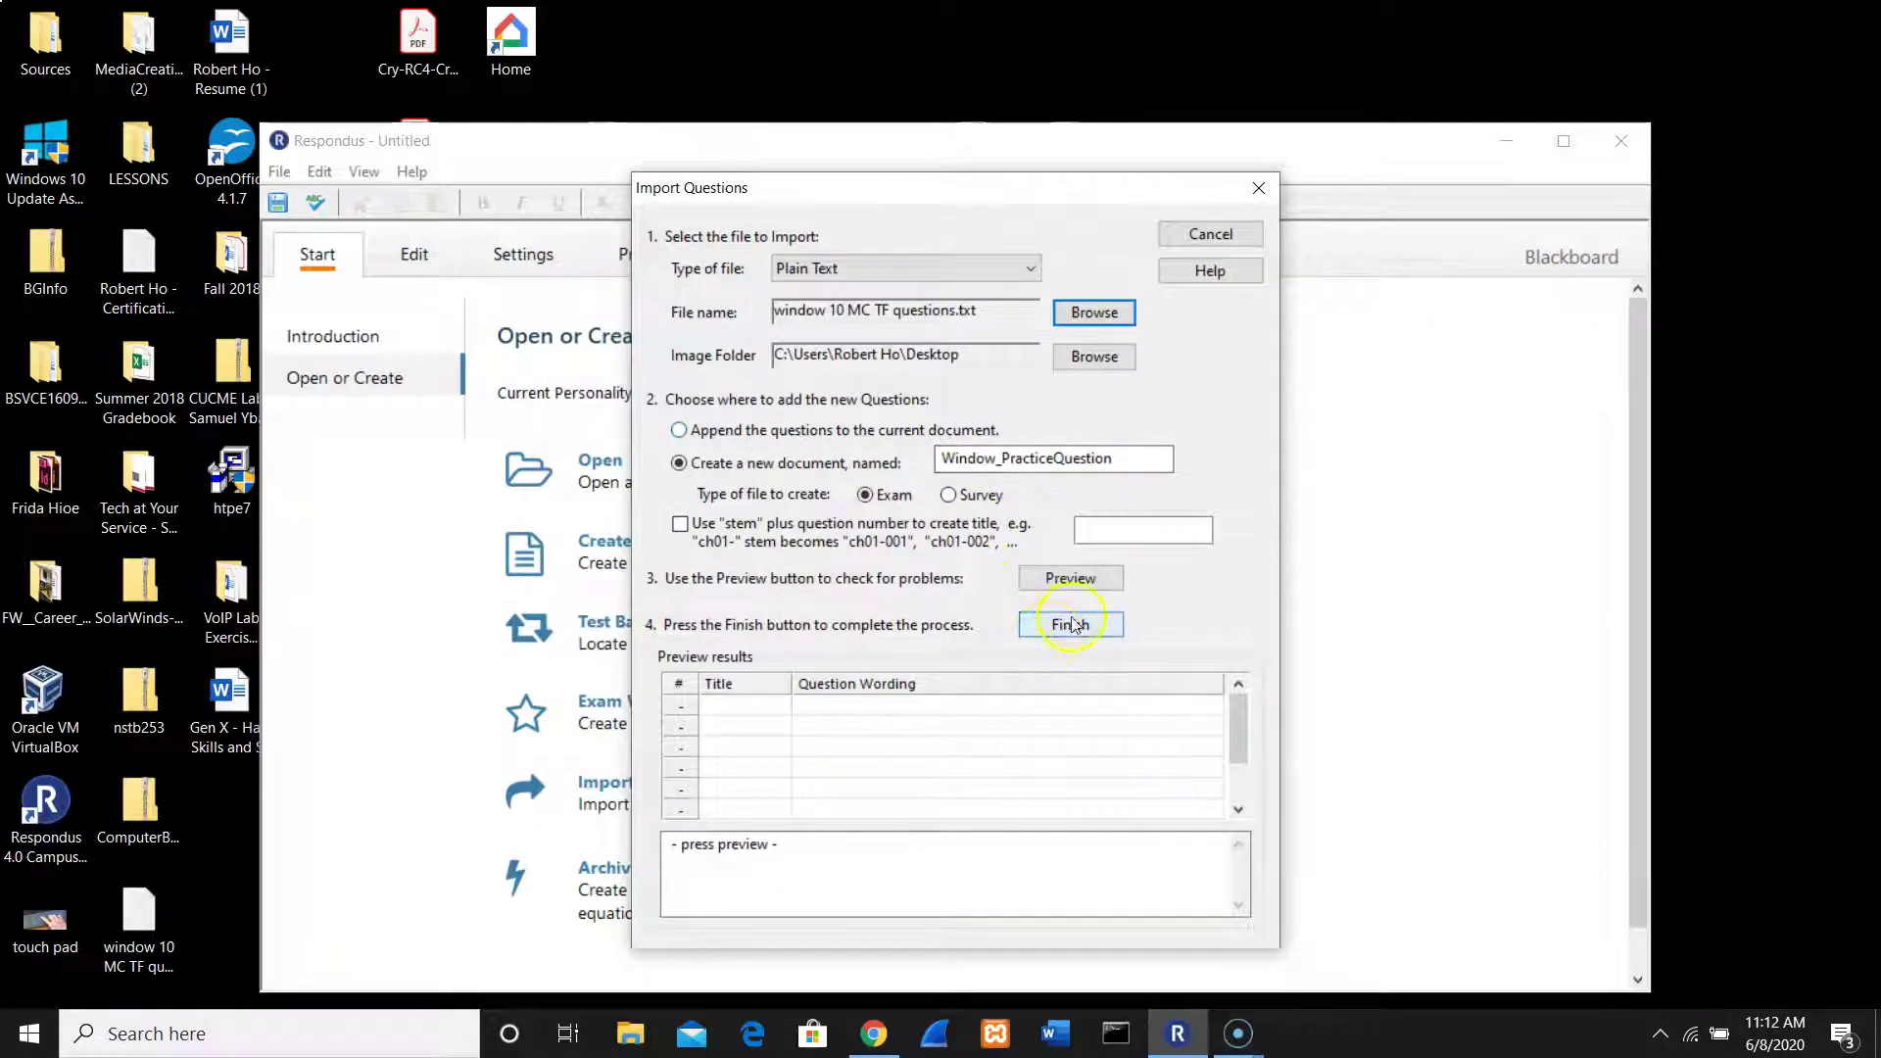
{"action": "left_click", "coordinate": [1082, 581]}
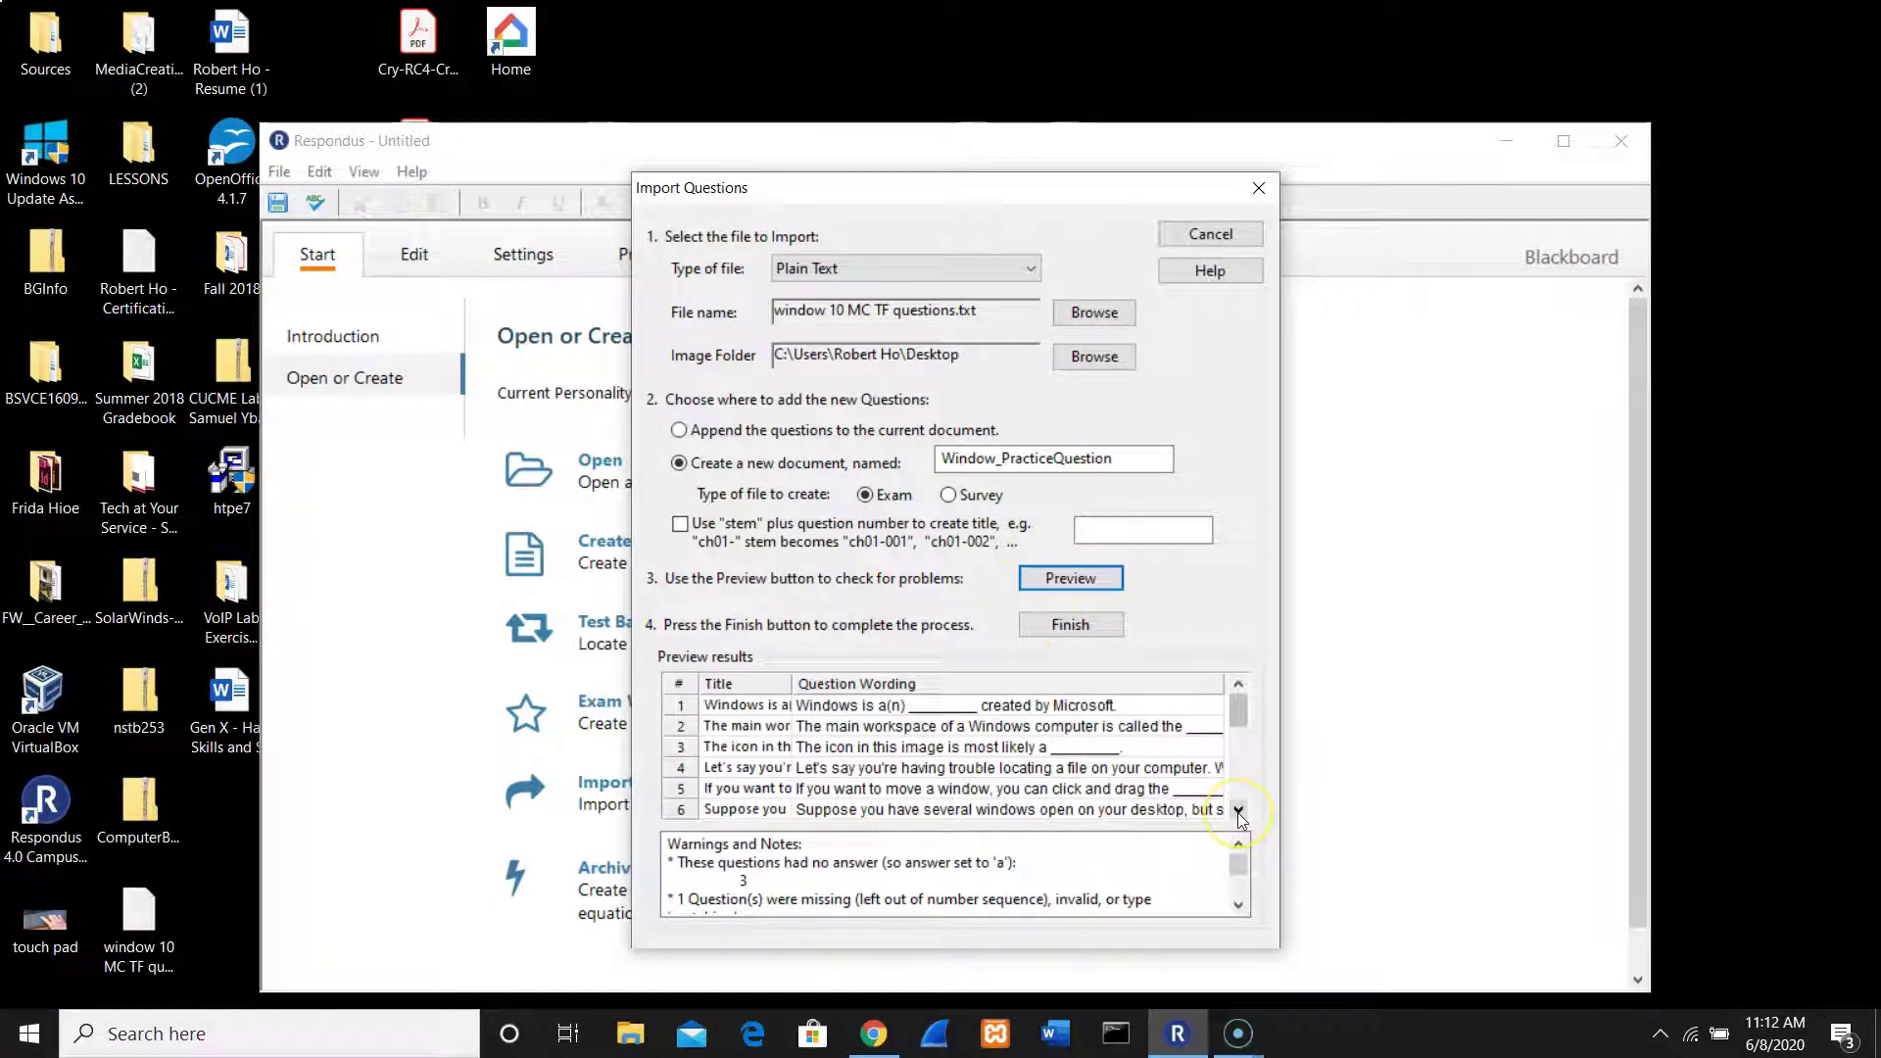
Step: Read the Warnings and Notes: question 3 has no answer and one question is invalid
{"action": "left_click", "coordinate": [1234, 716]}
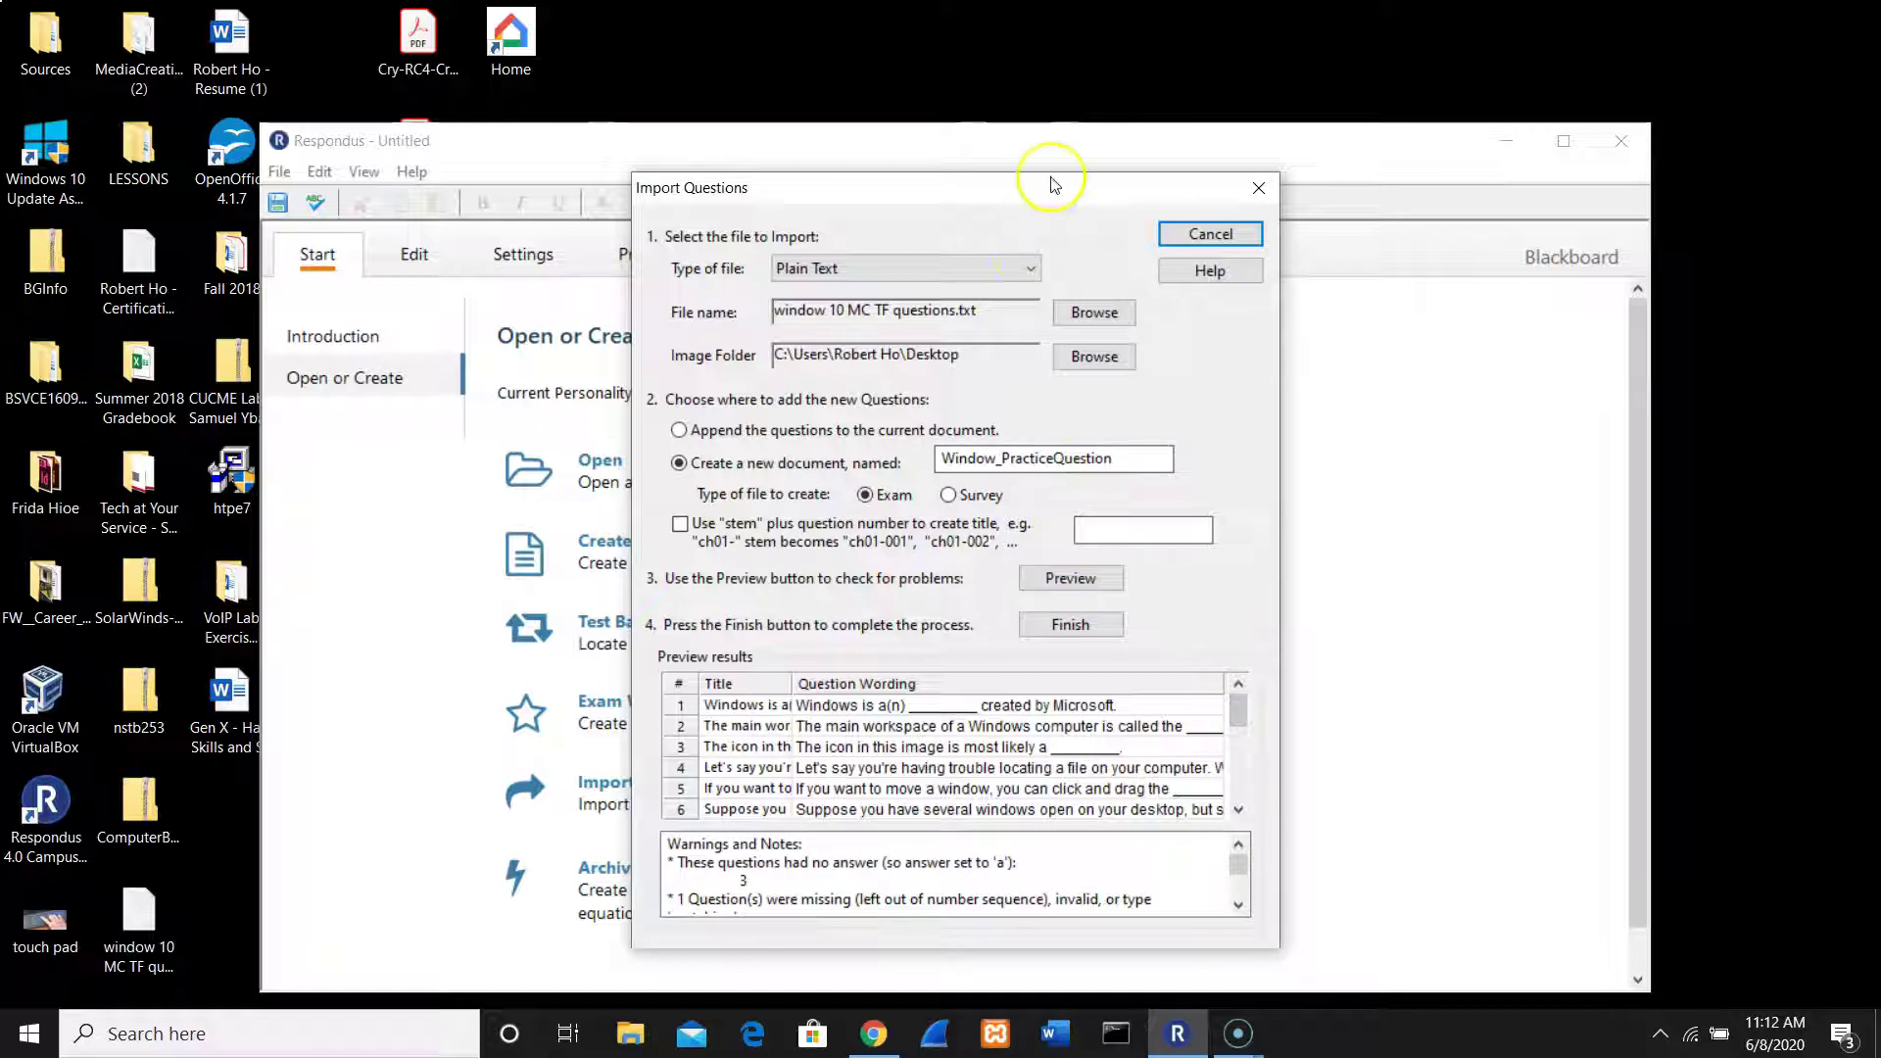
{"action": "left_click_drag", "start_coordinate": [1048, 189], "coordinate": [1046, 138]}
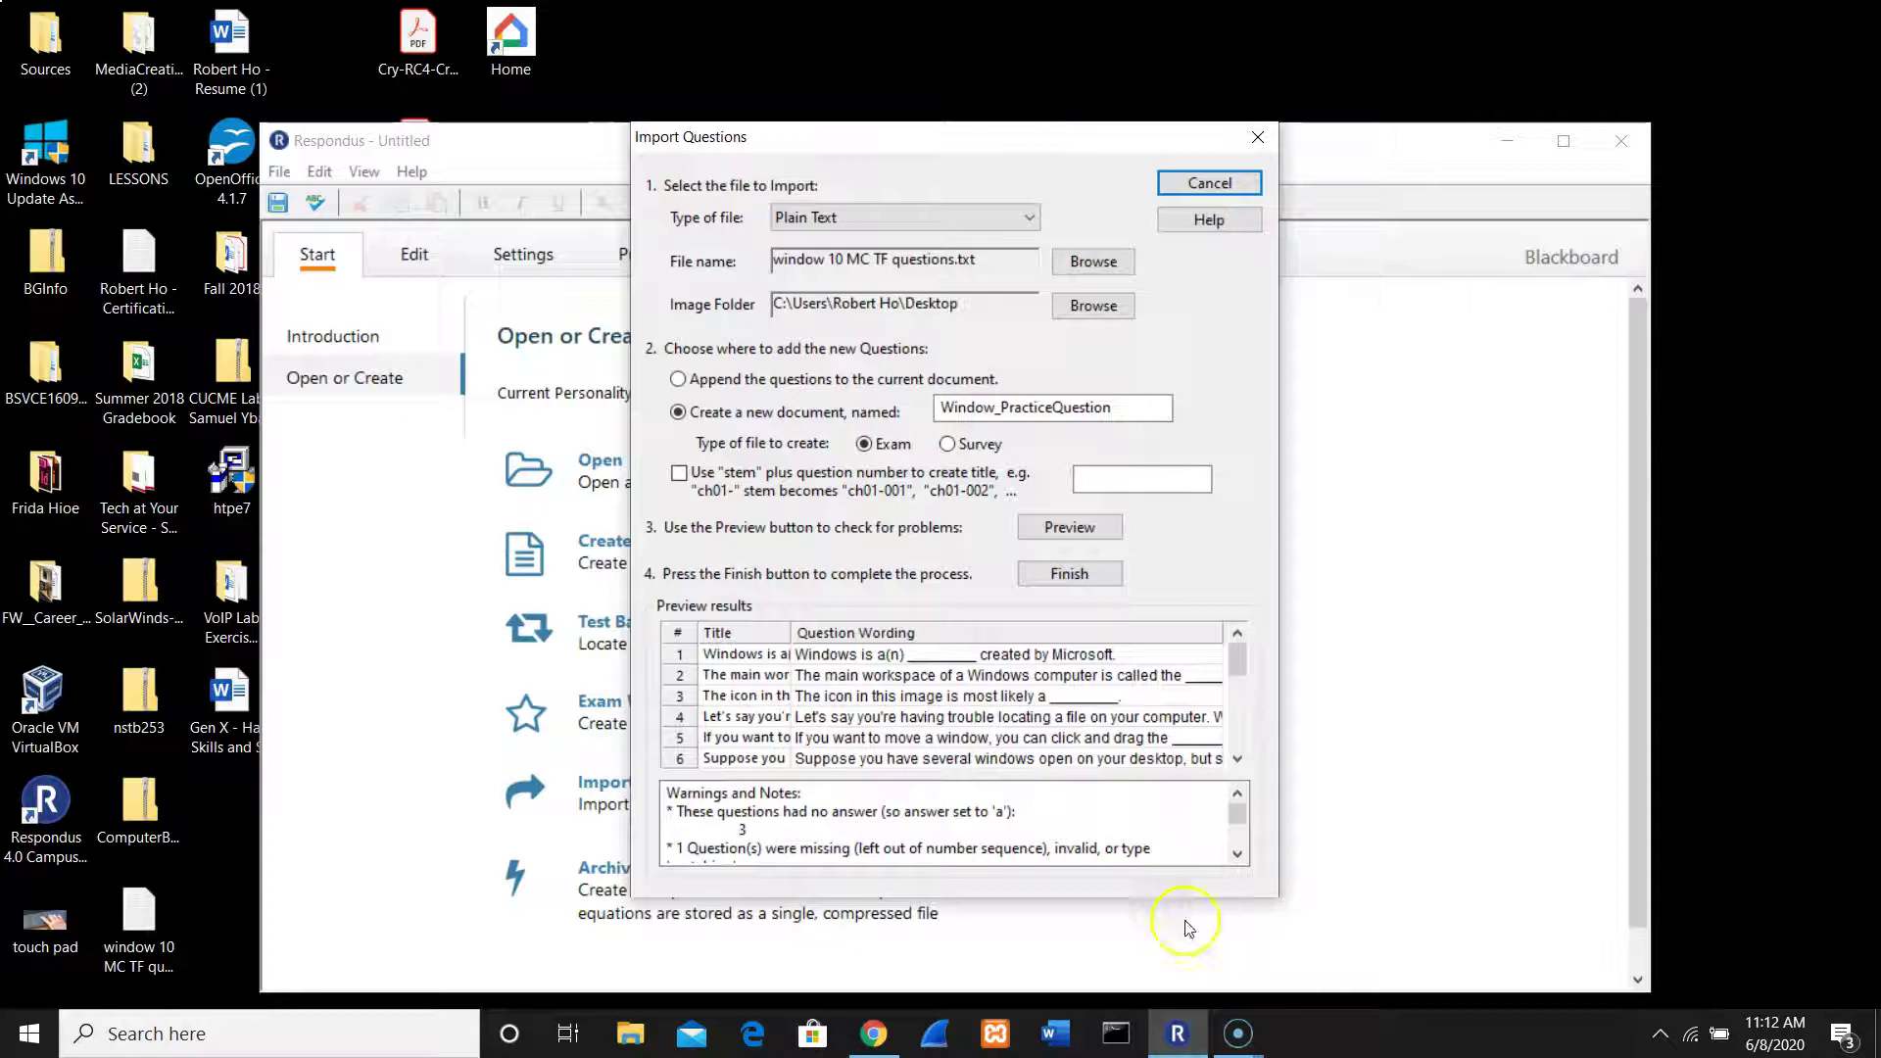
{"action": "left_click", "coordinate": [1237, 855]}
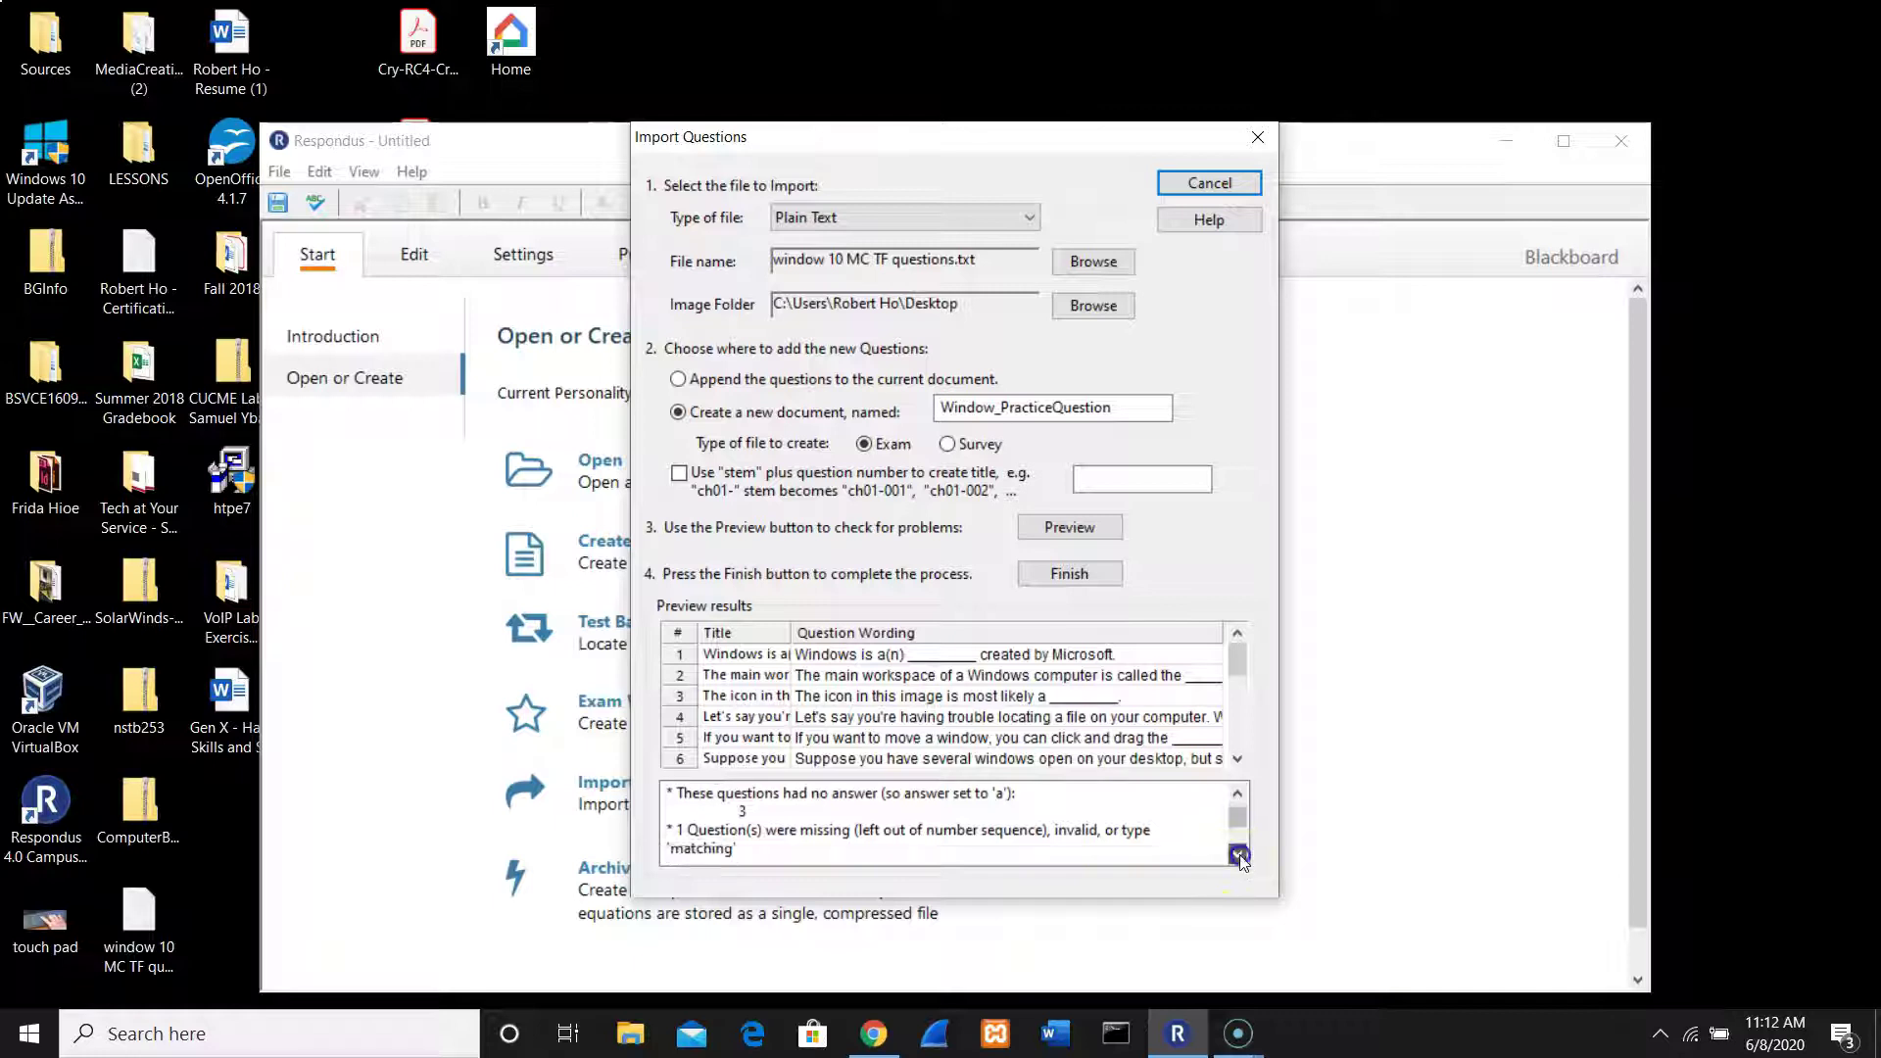
{"action": "left_click", "coordinate": [1237, 855]}
{"action": "left_click", "coordinate": [1238, 856]}
{"action": "left_click", "coordinate": [1237, 856]}
{"action": "left_click", "coordinate": [1238, 854]}
{"action": "left_click", "coordinate": [1238, 854]}
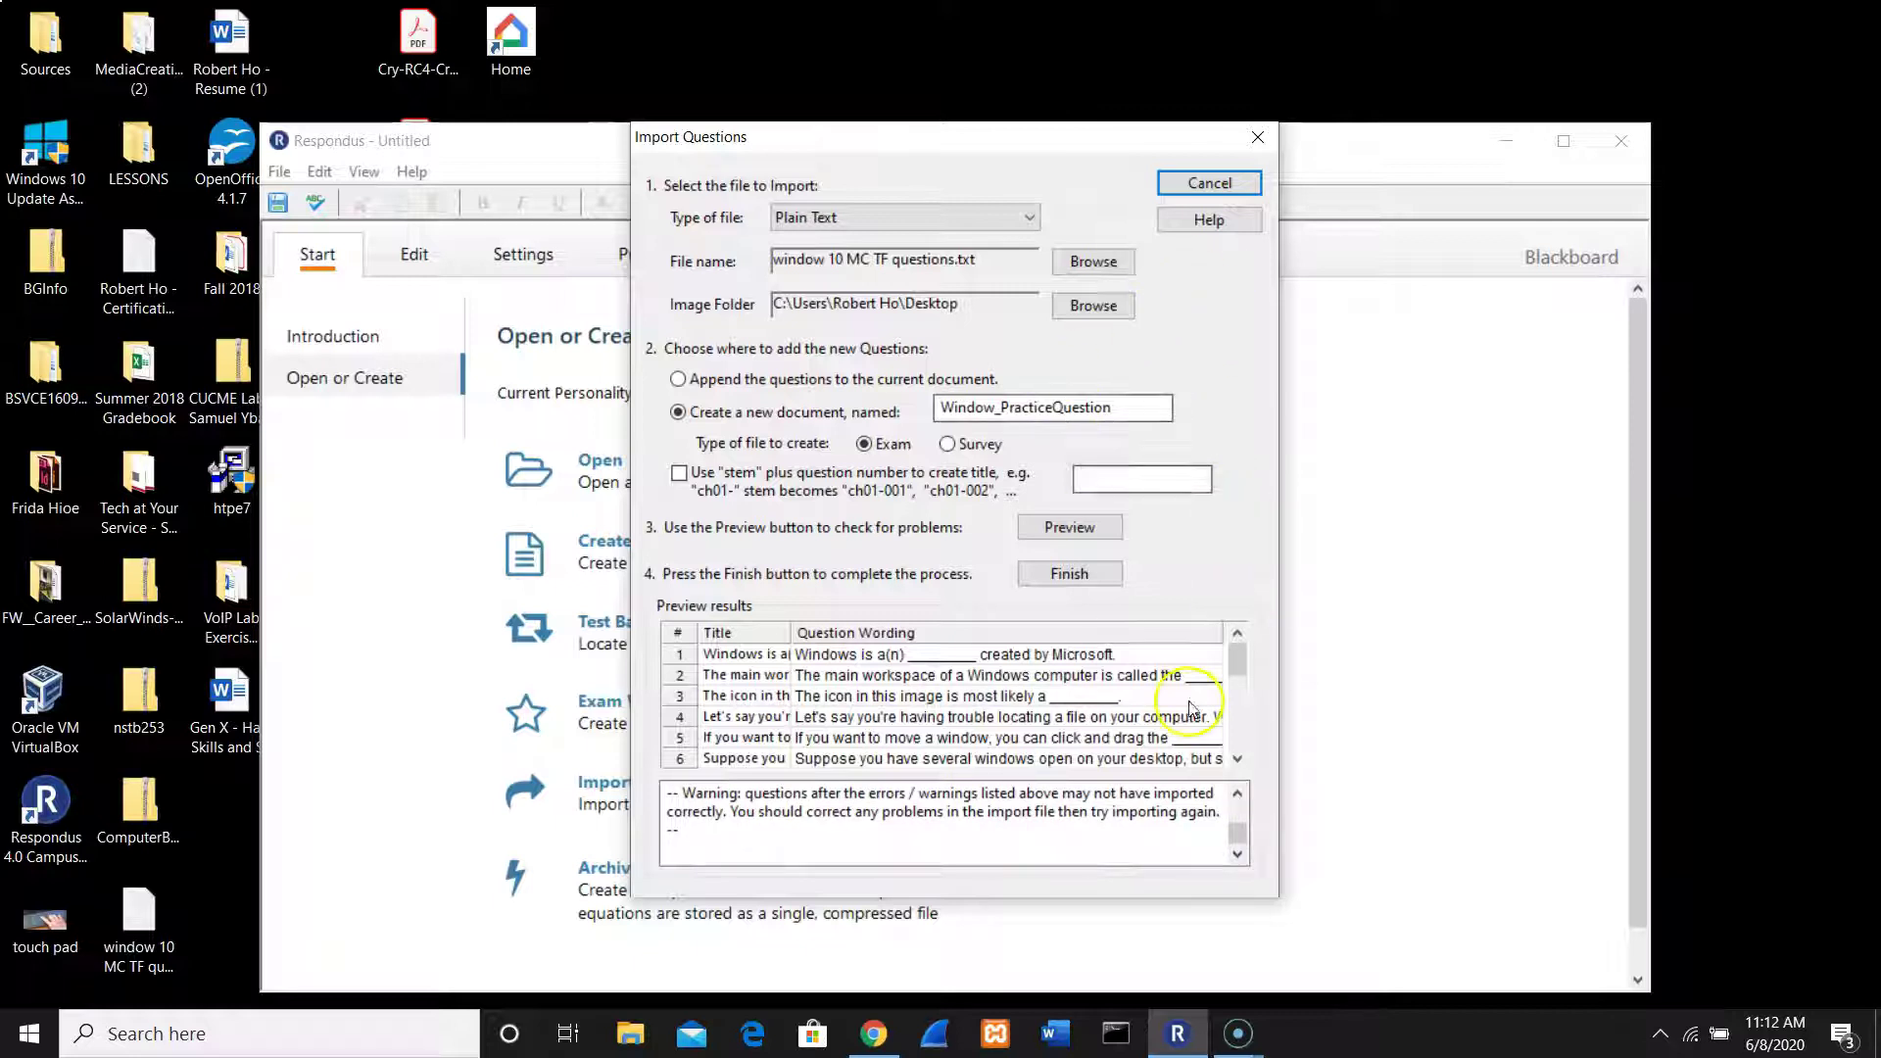
{"action": "left_click_drag", "start_coordinate": [1241, 836], "coordinate": [1240, 818]}
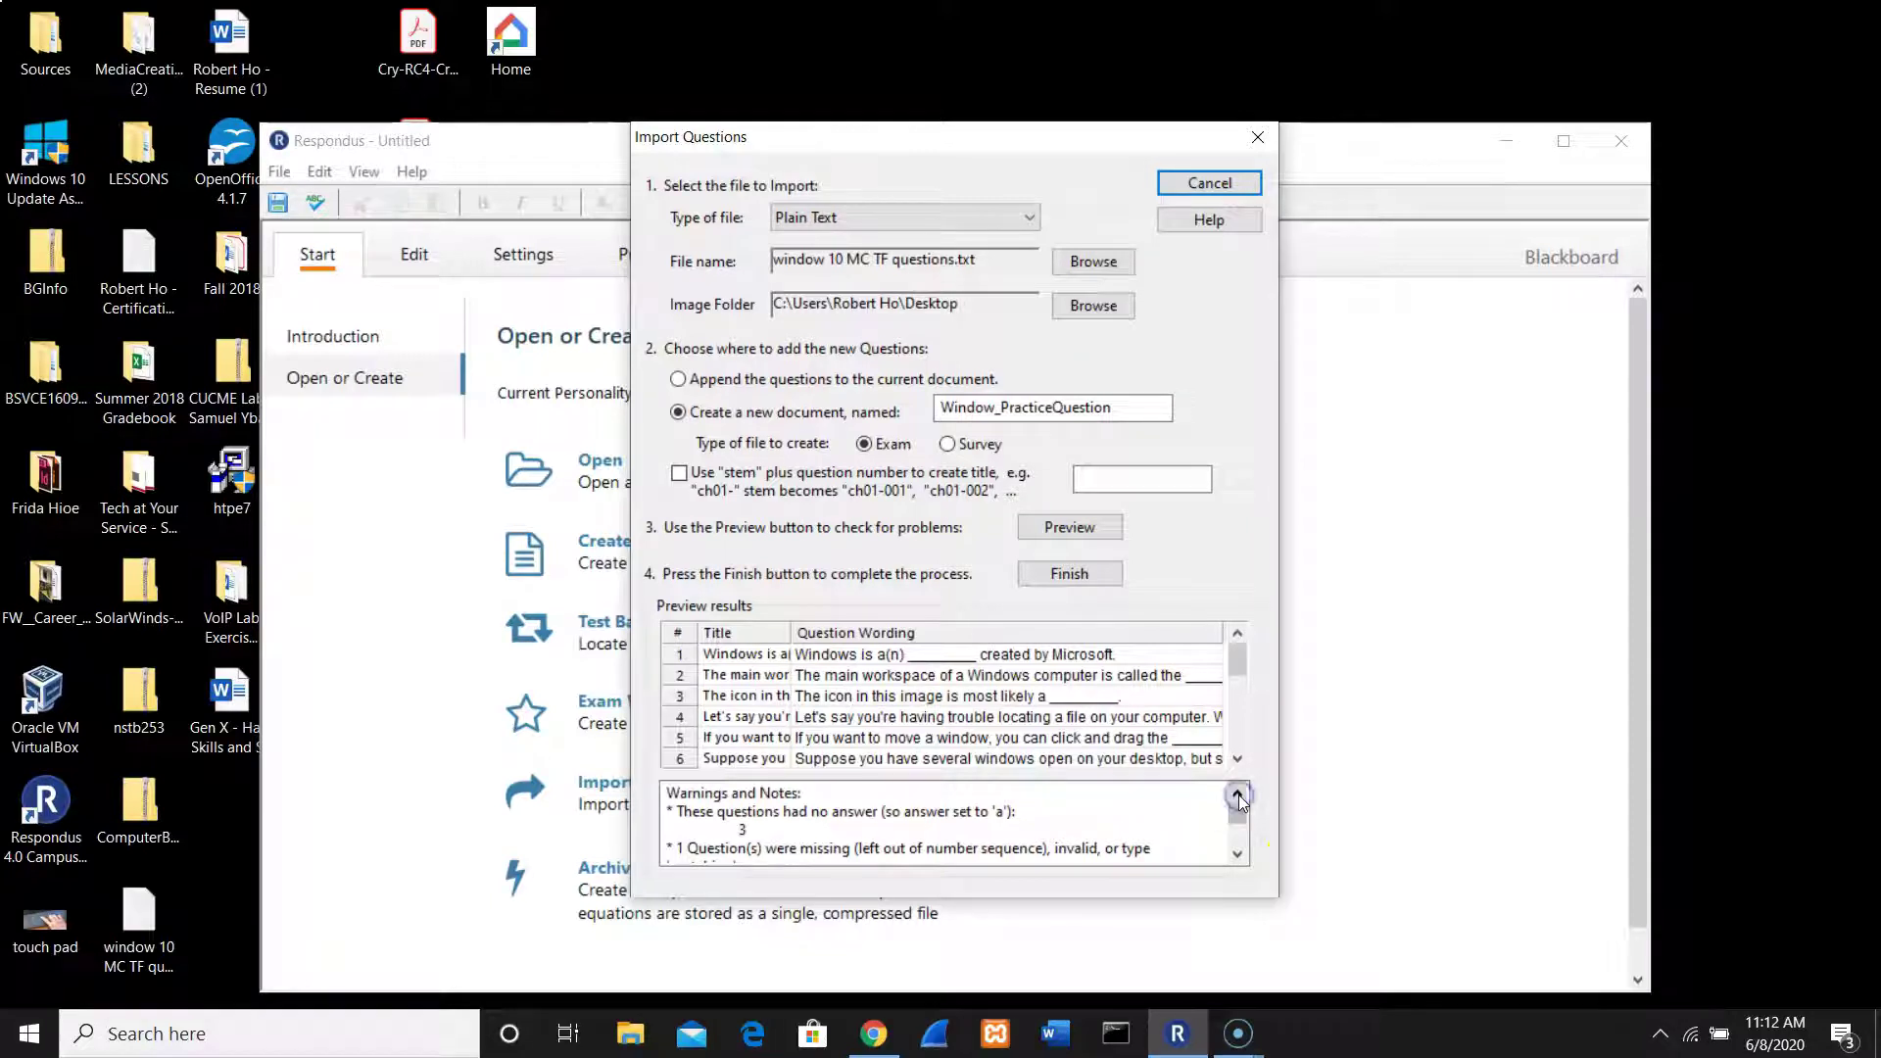
Step: Close the import window and go to Window_PracticeQuestion's Preview + Publish page
{"action": "left_click", "coordinate": [1257, 138]}
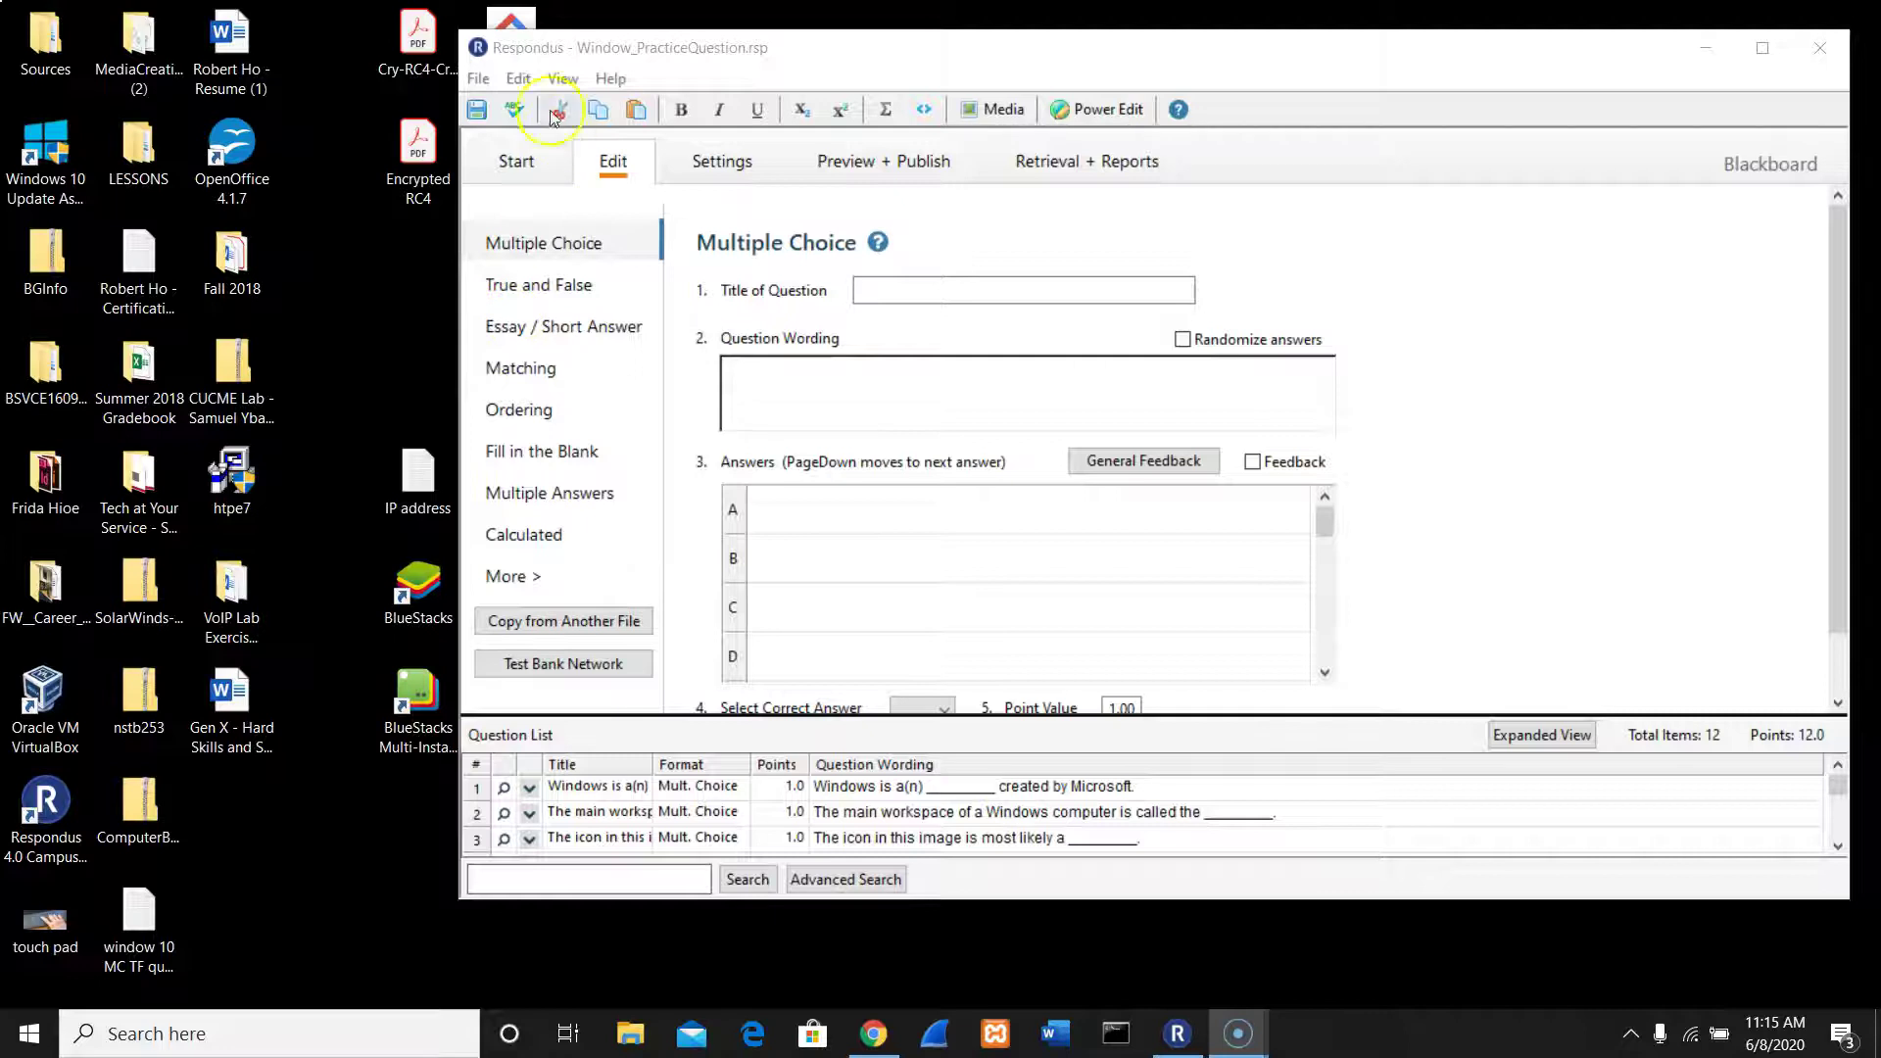
{"action": "left_click", "coordinate": [515, 163]}
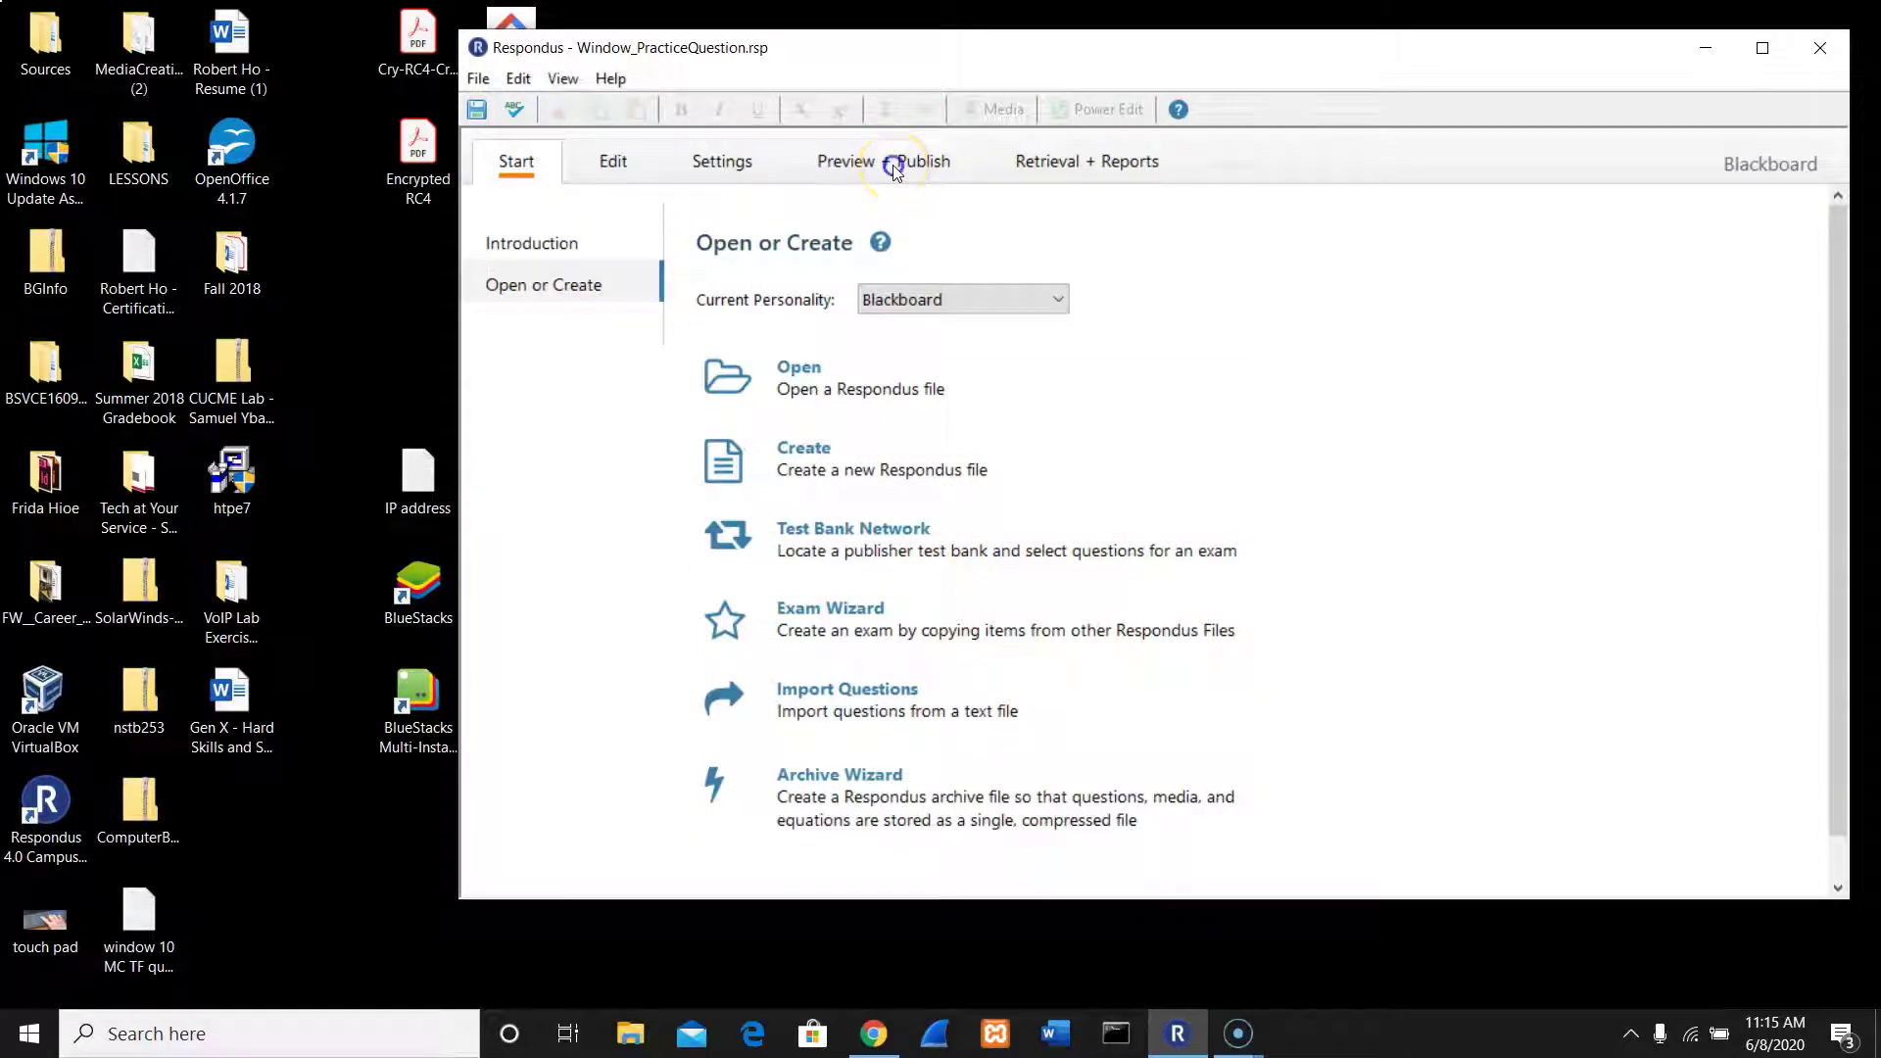
{"action": "left_click", "coordinate": [891, 164]}
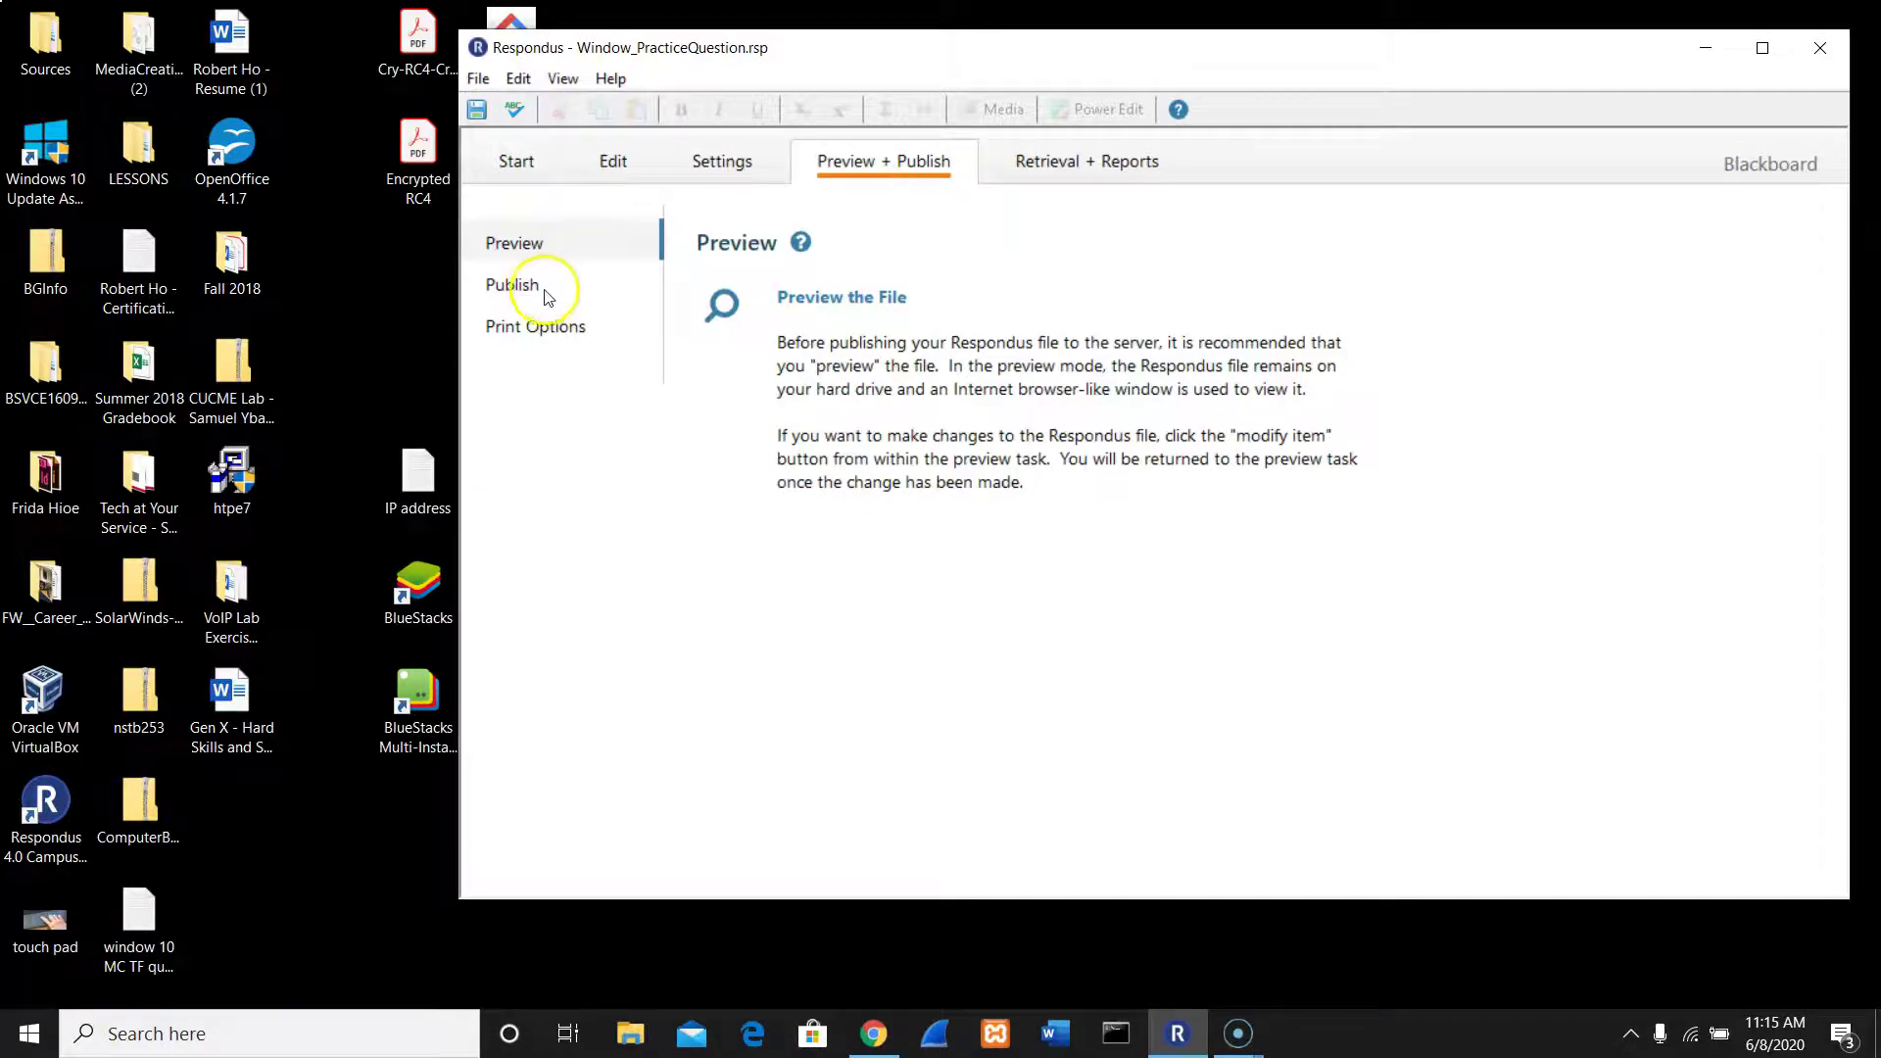
Step: Preview questions 1 to 3, then open question 3 ('The icon in this image…') for editing
{"action": "left_click", "coordinate": [803, 307]}
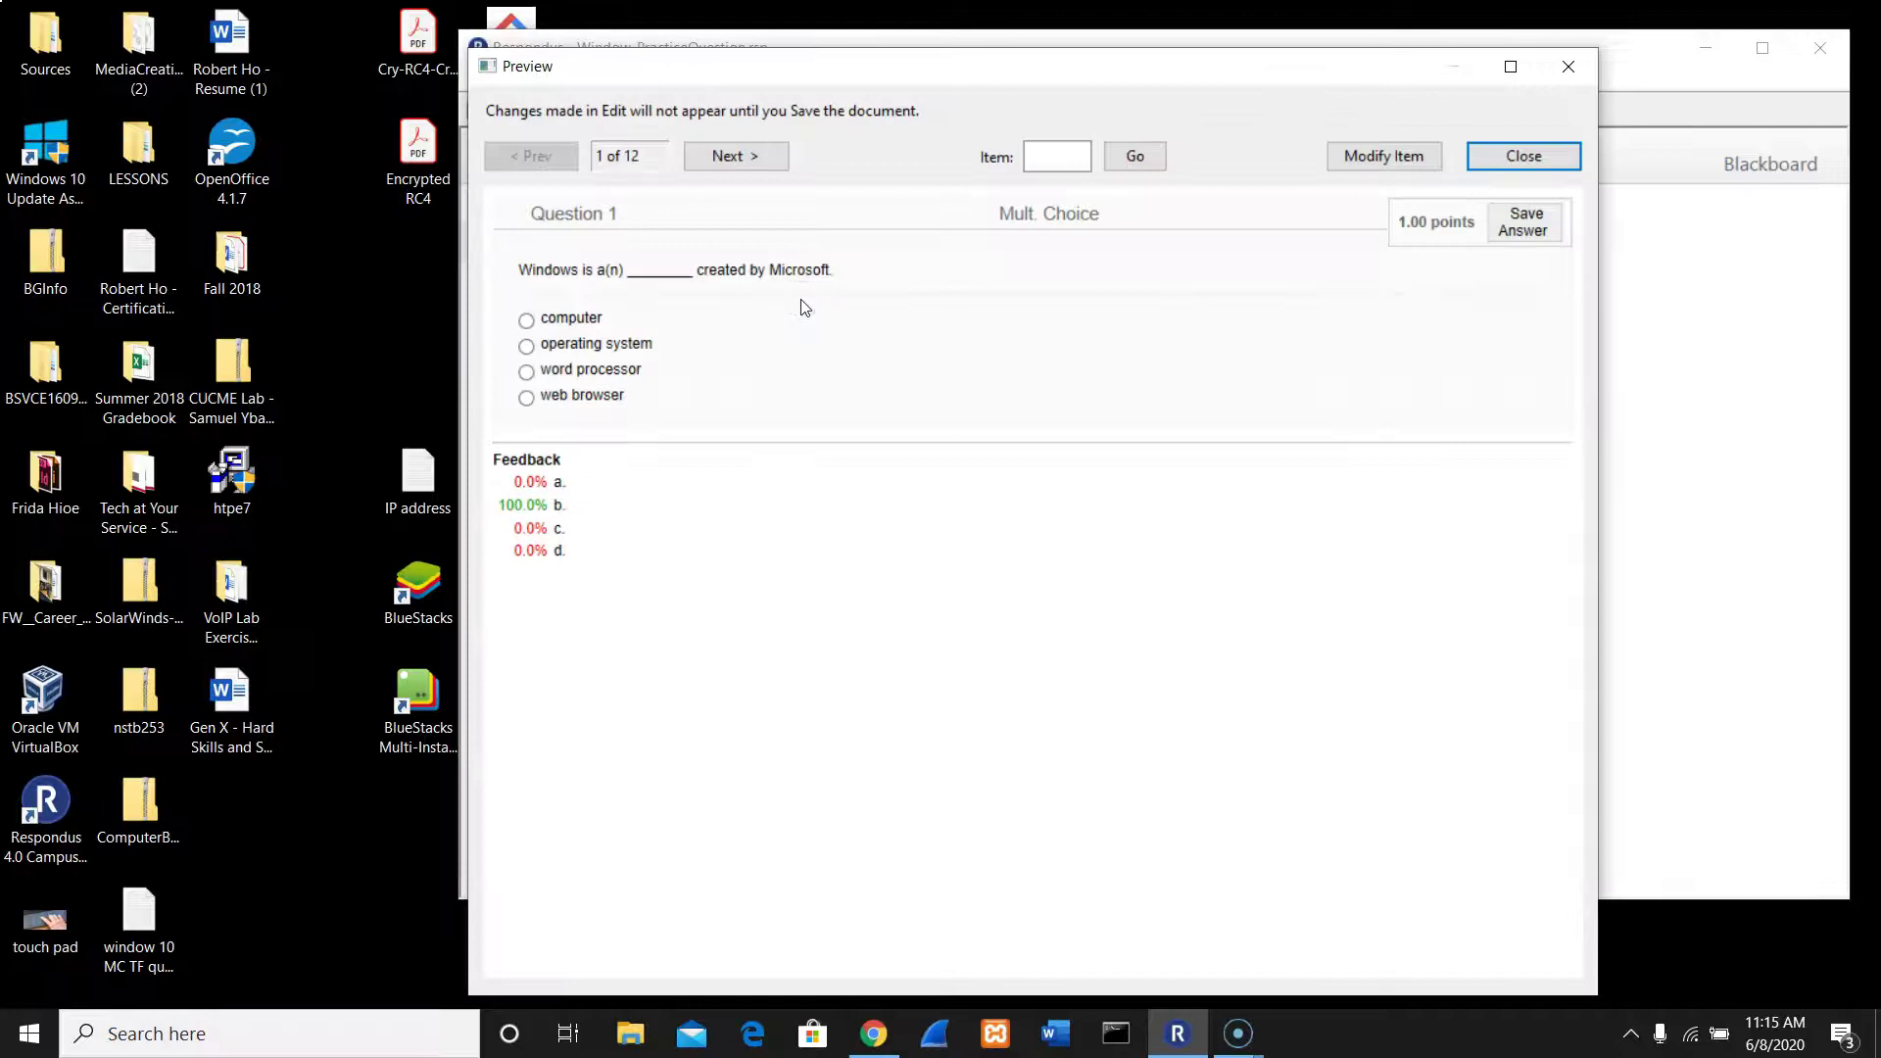
{"action": "left_click", "coordinate": [738, 166]}
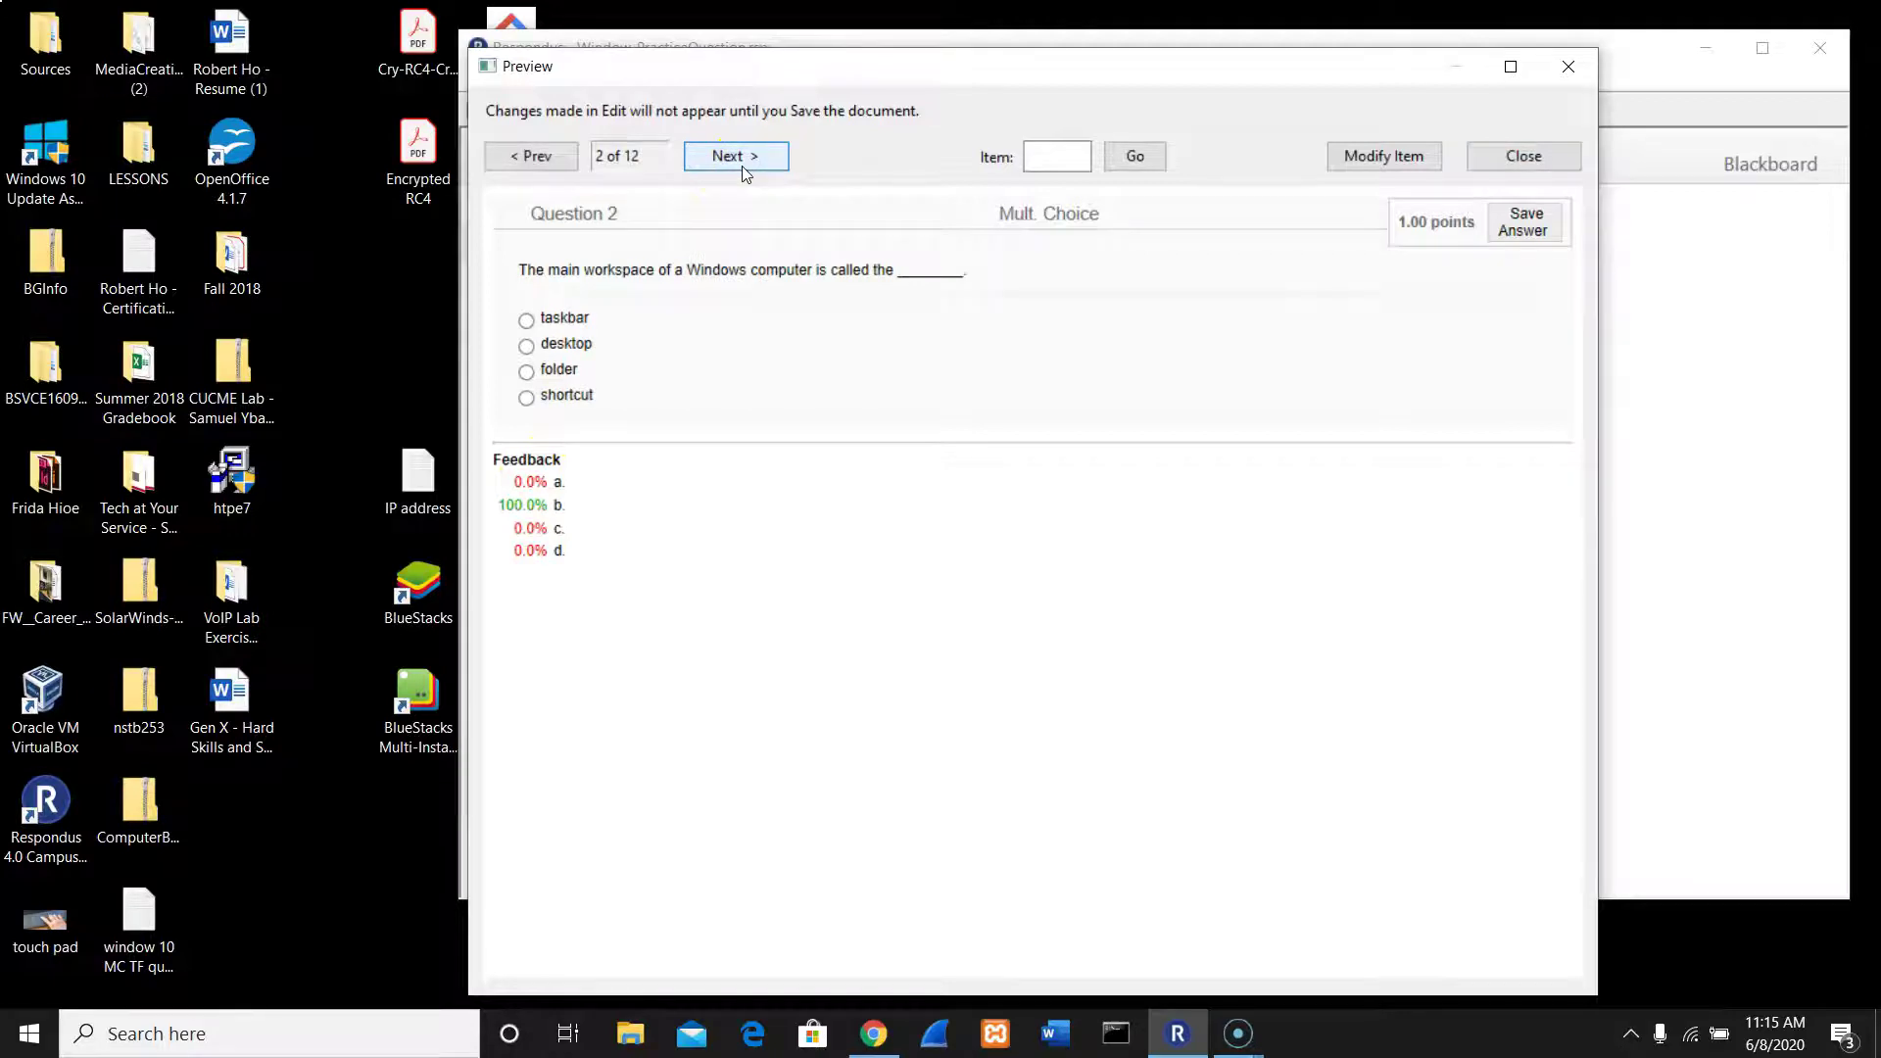
{"action": "left_click", "coordinate": [743, 166]}
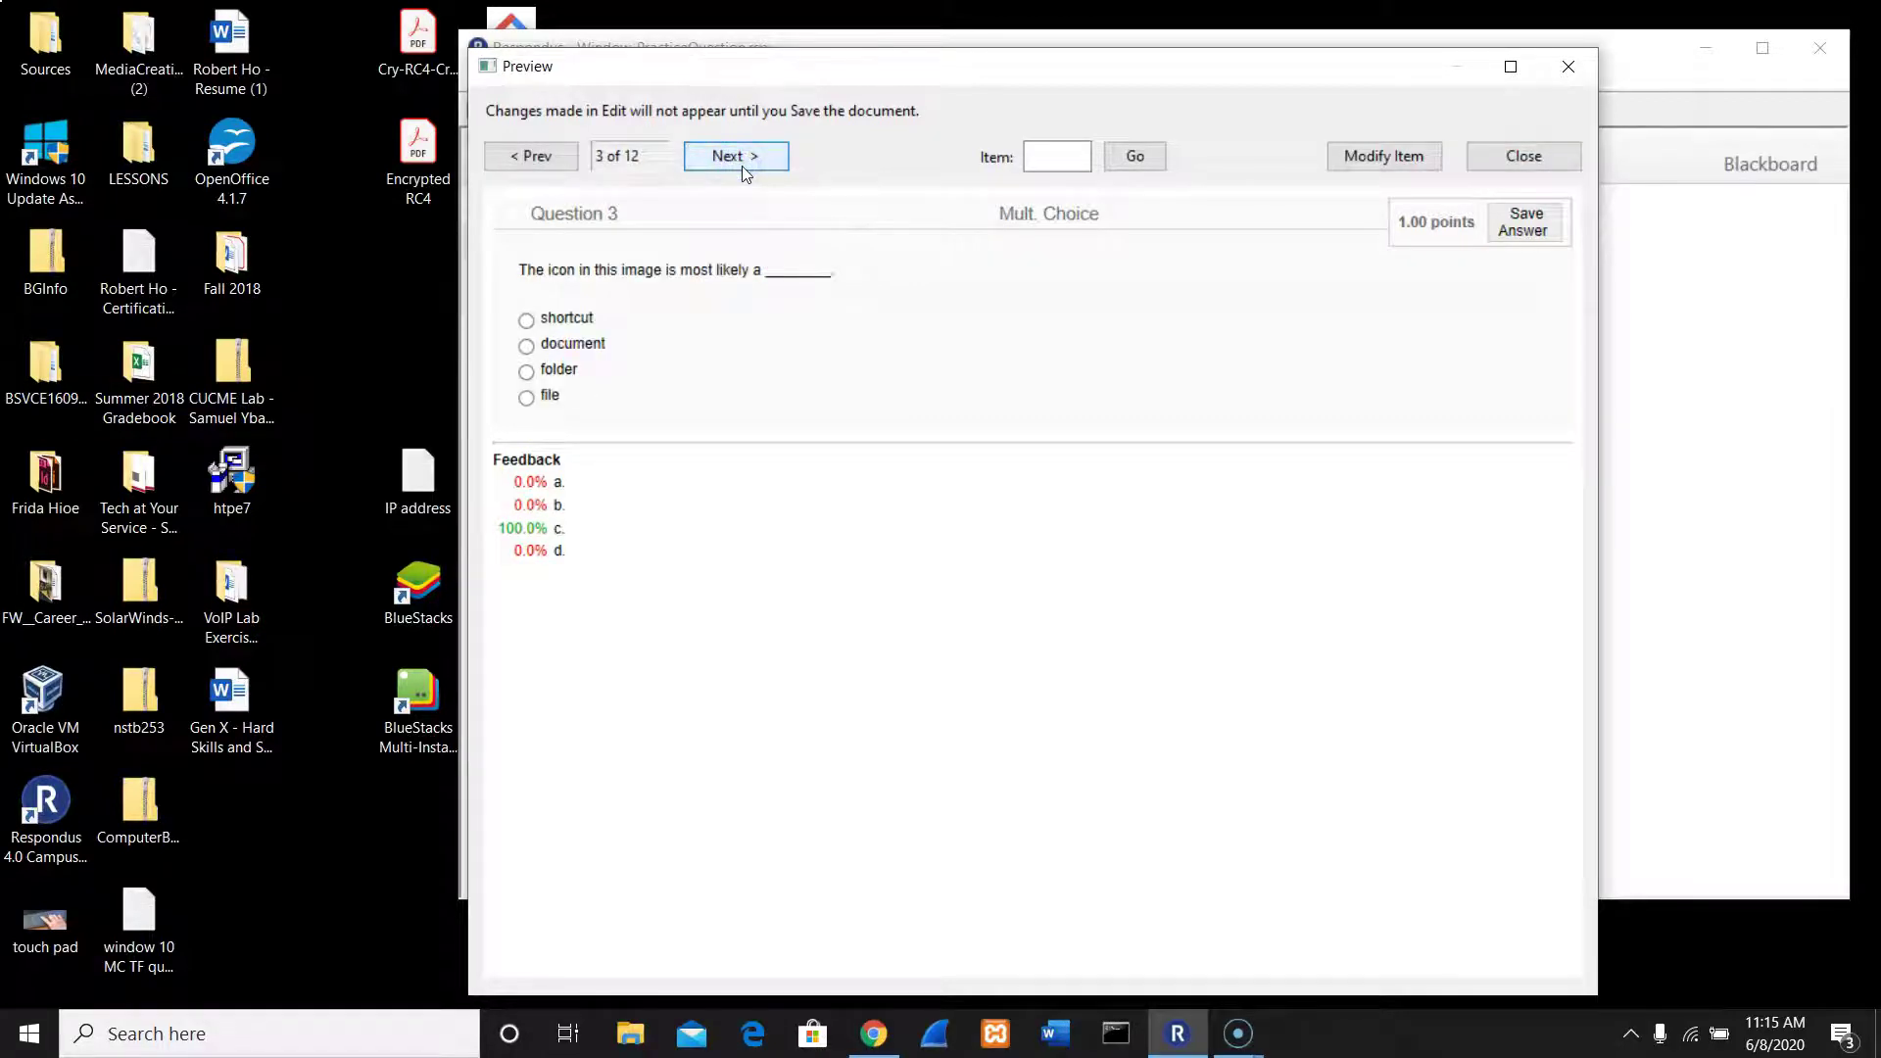
{"action": "left_click", "coordinate": [1351, 157]}
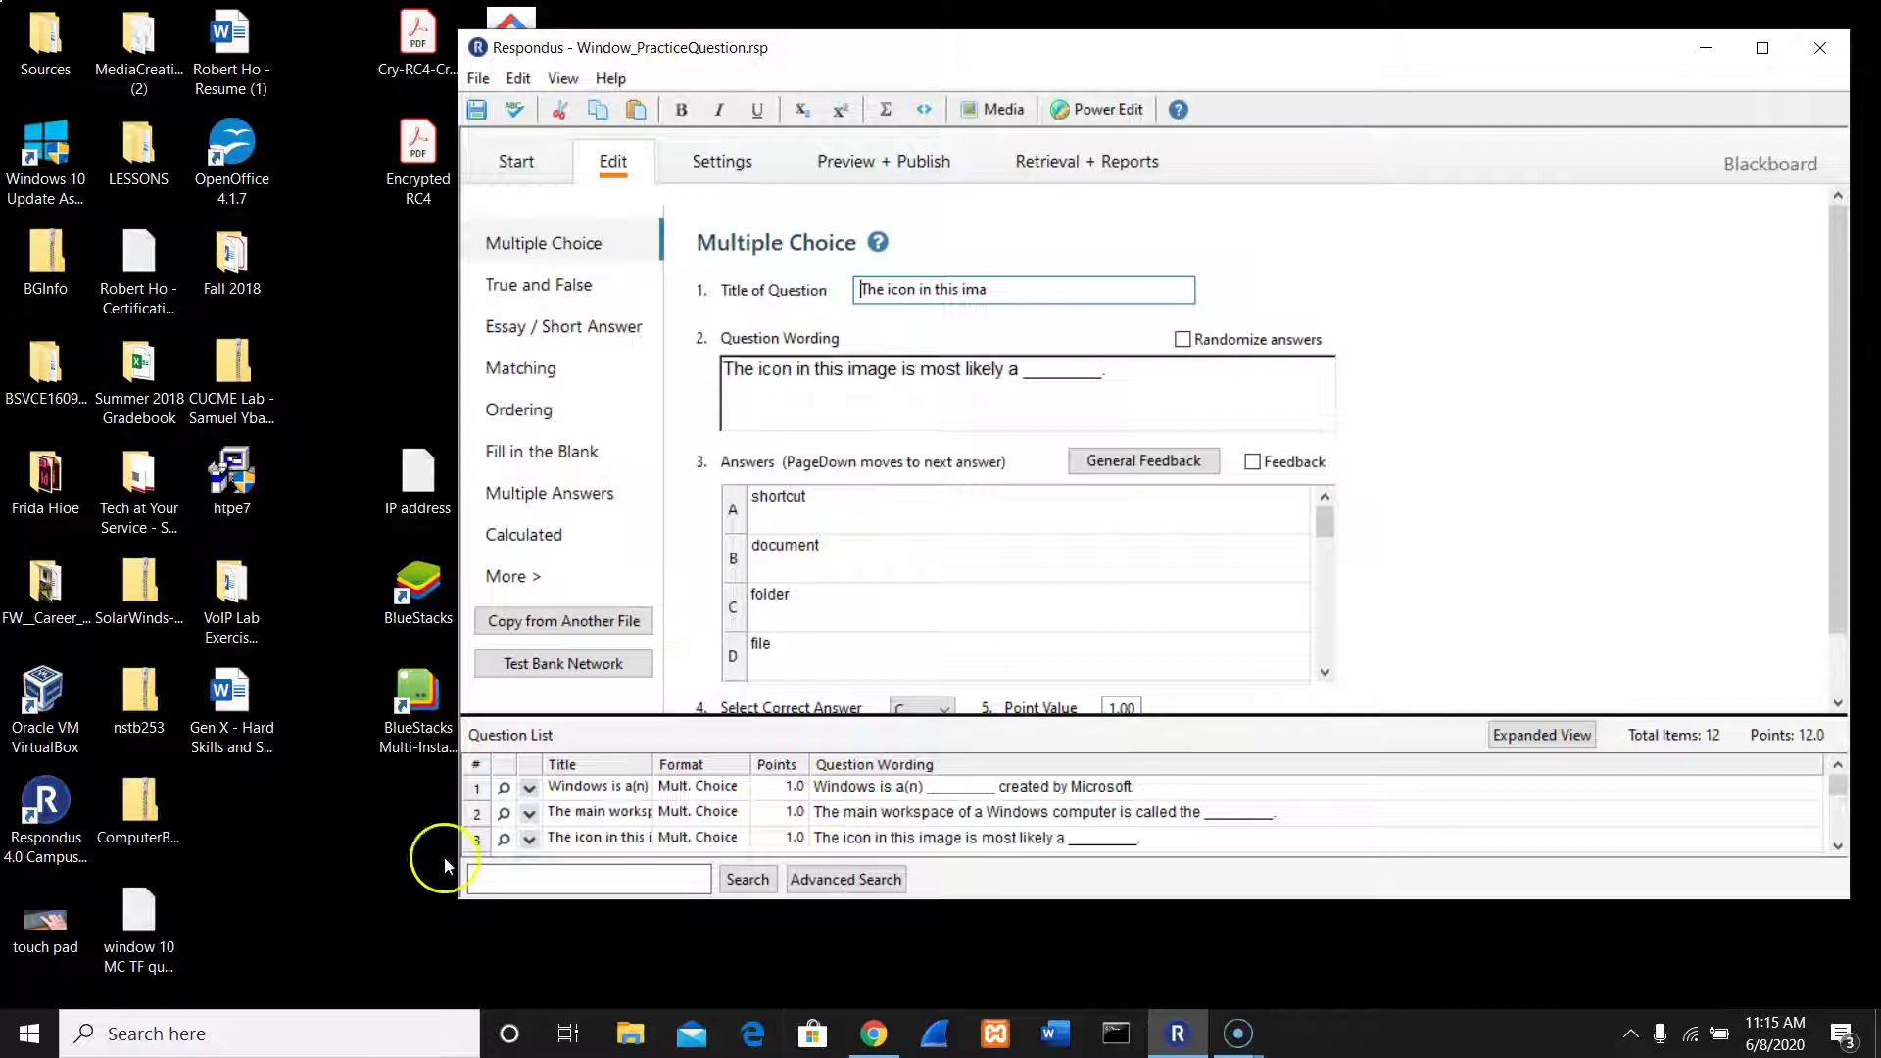
Step: In a new Chrome tab, run a Google Images search for 'folders computer'
{"action": "left_click", "coordinate": [875, 1024]}
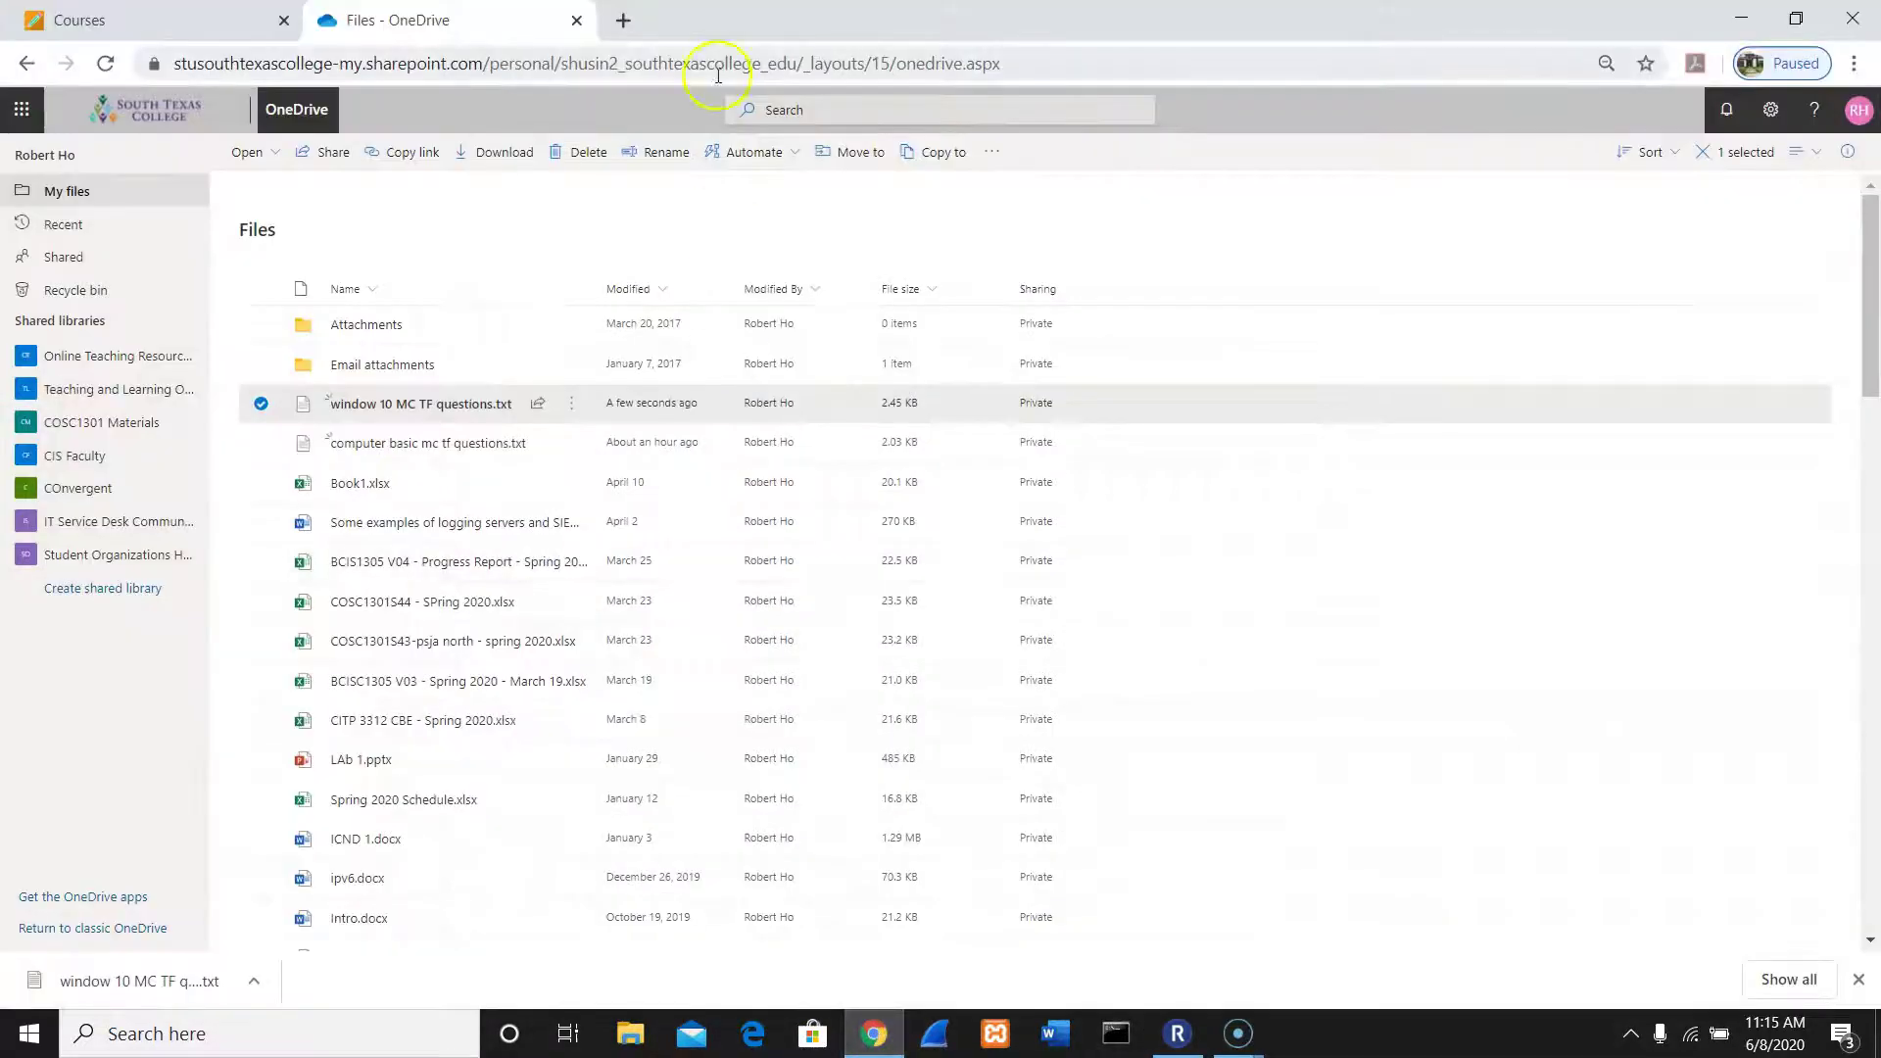
{"action": "left_click", "coordinate": [622, 19]}
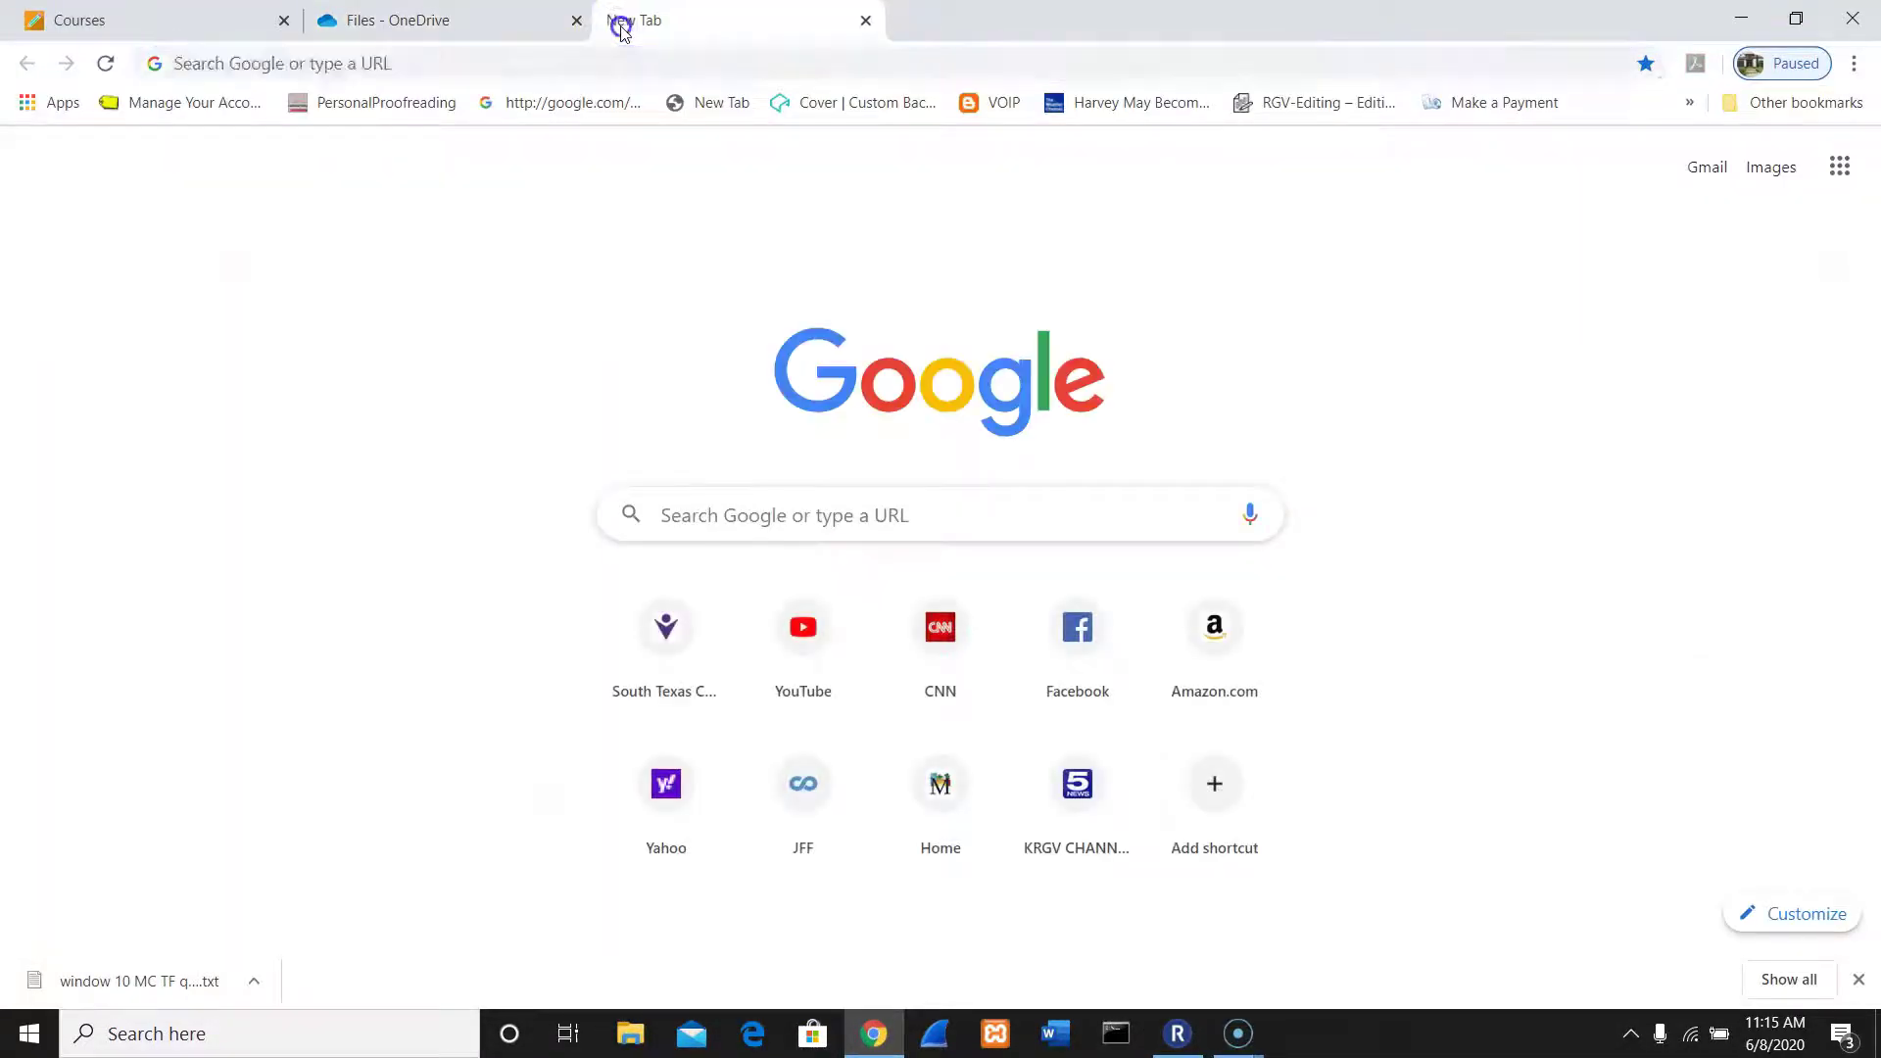
{"action": "type", "text": "folders"}
{"action": "key", "text": "Return"}
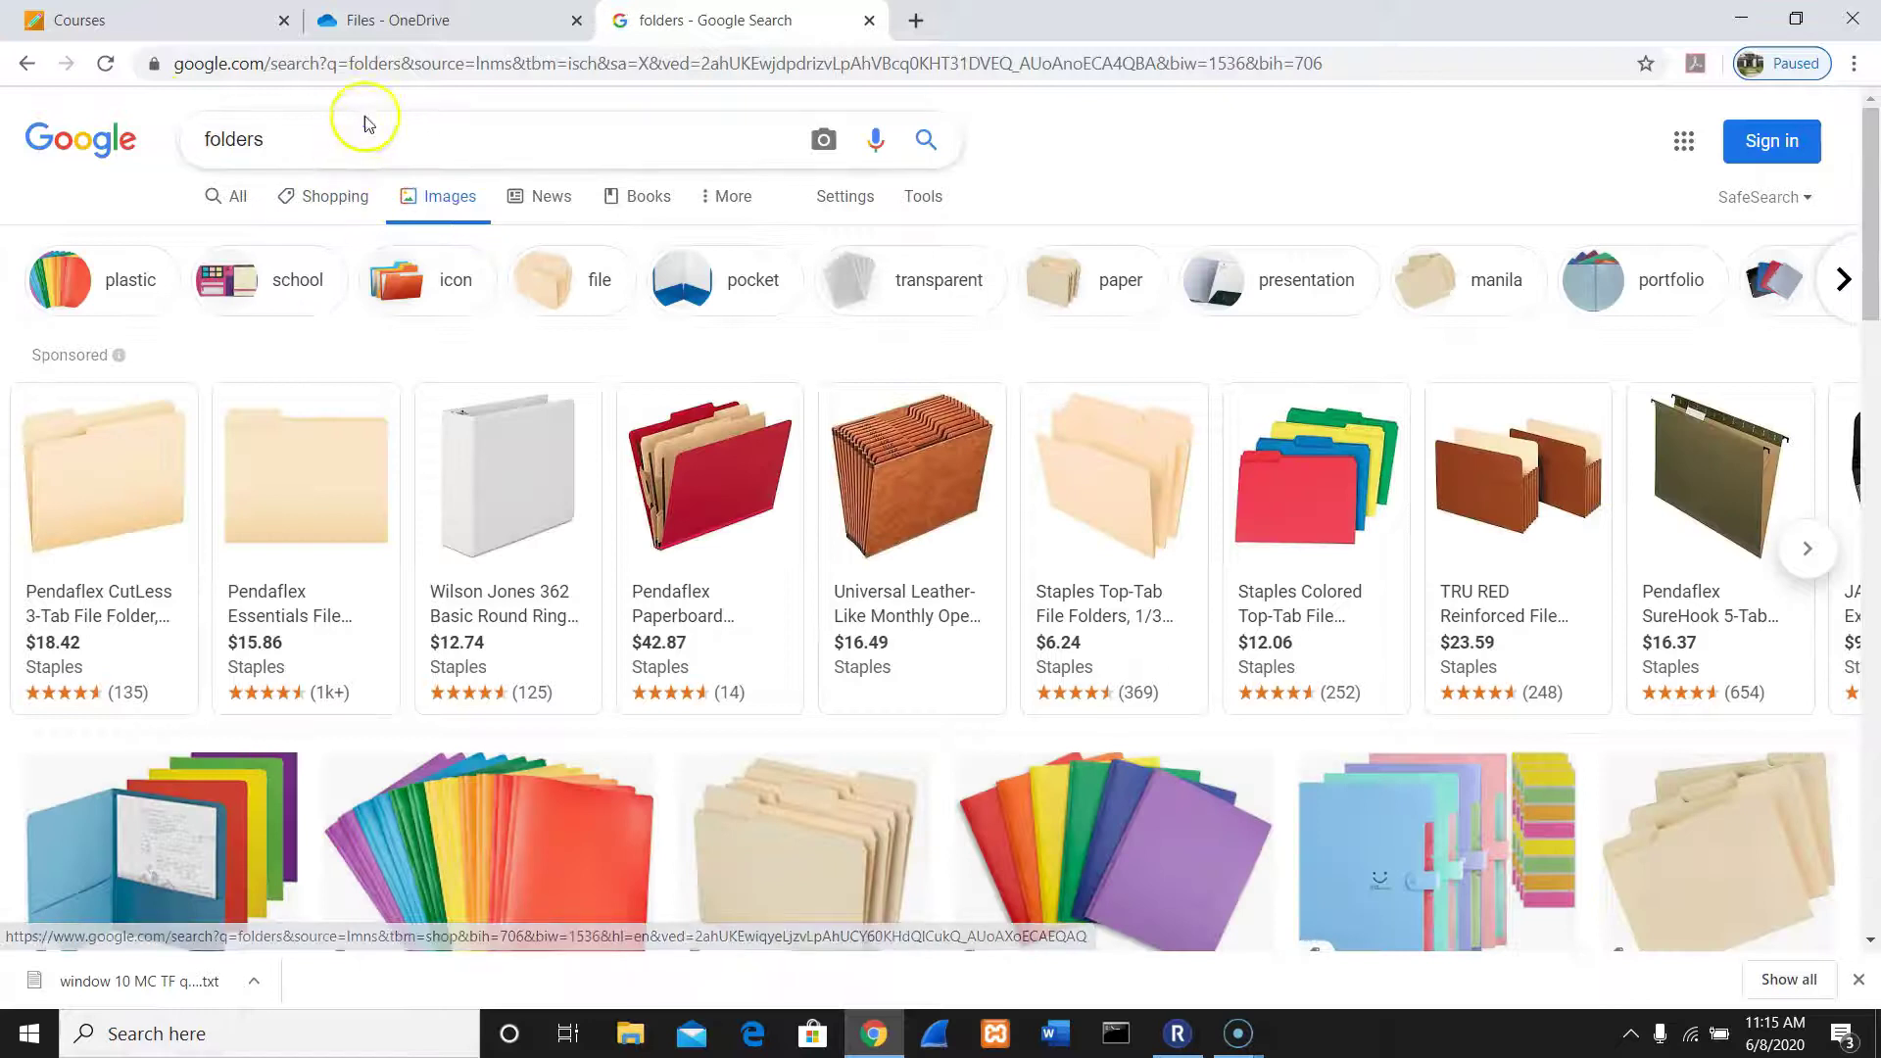
{"action": "left_click", "coordinate": [360, 137]}
{"action": "type", "text": "computer"}
{"action": "key", "text": "Return"}
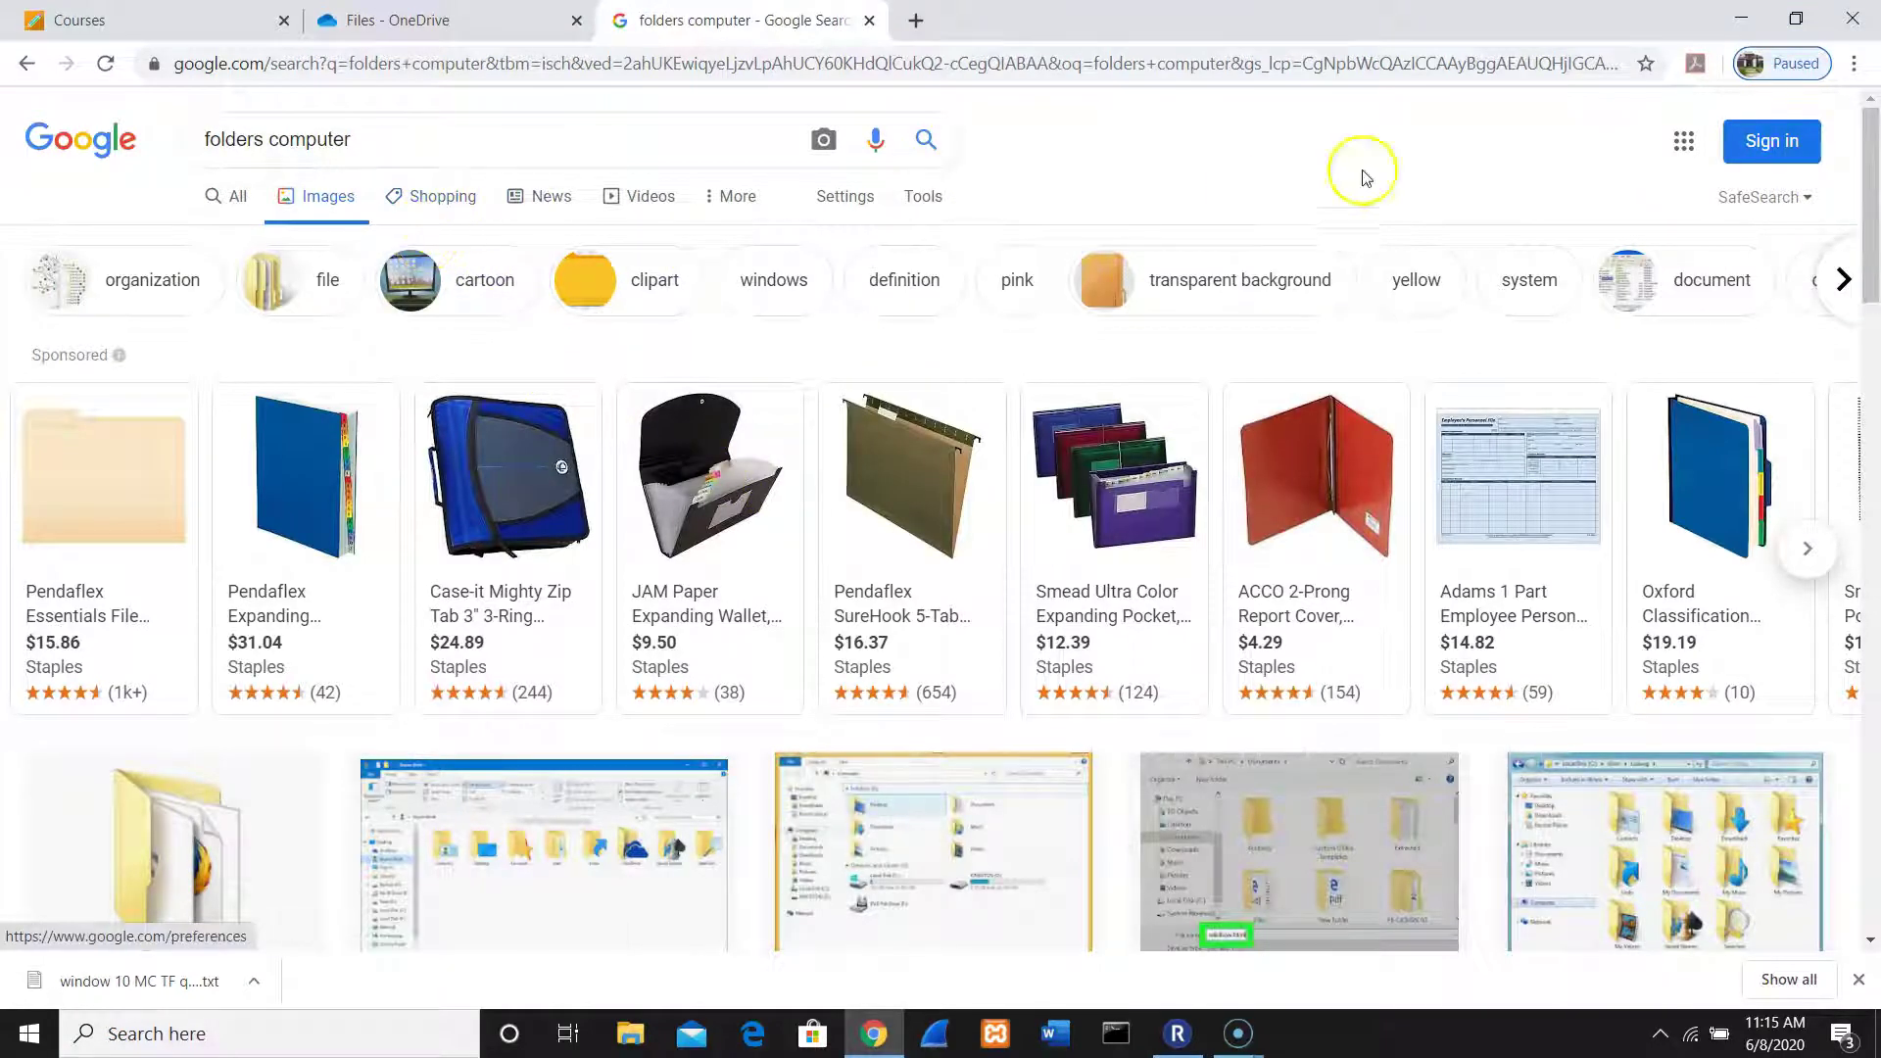
{"action": "left_click_drag", "start_coordinate": [1873, 134], "coordinate": [1873, 243]}
Step: Save the Windows folders screenshot result as folders.png
{"action": "left_click", "coordinate": [1698, 348]}
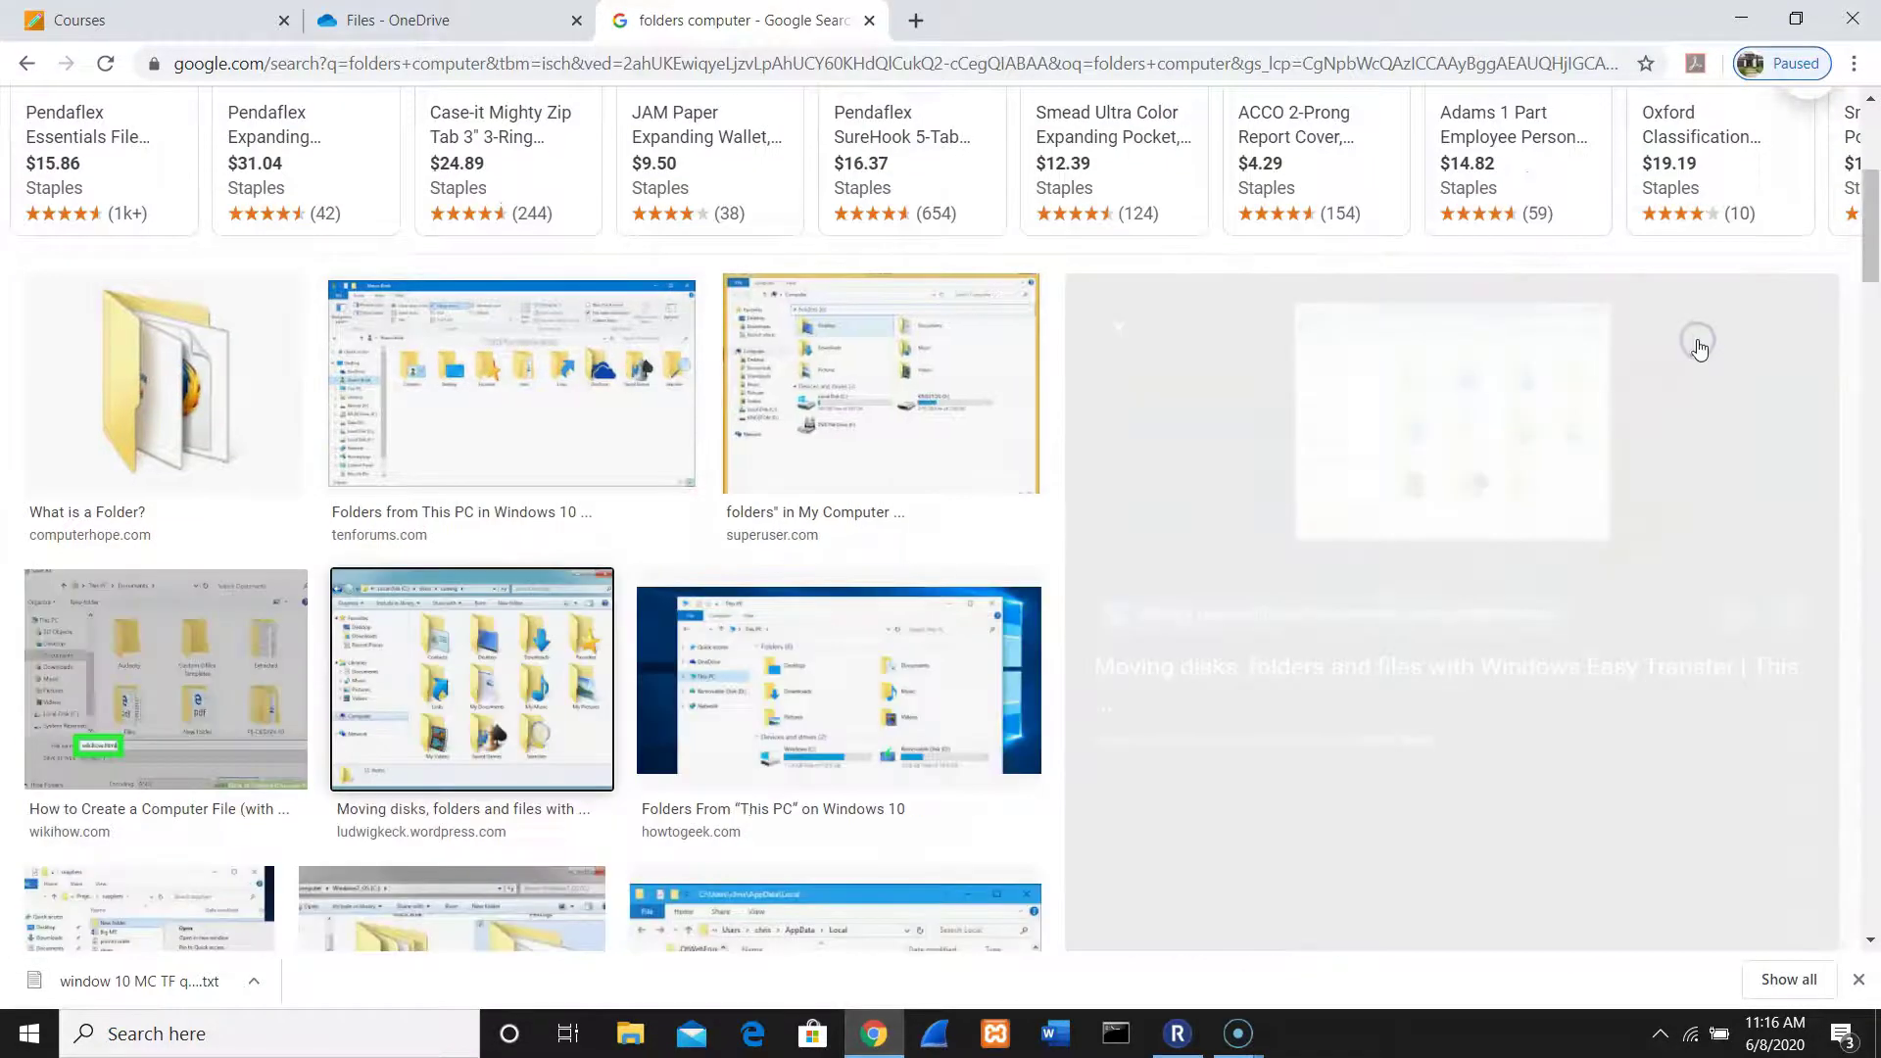
{"action": "right_click", "coordinate": [1461, 379]}
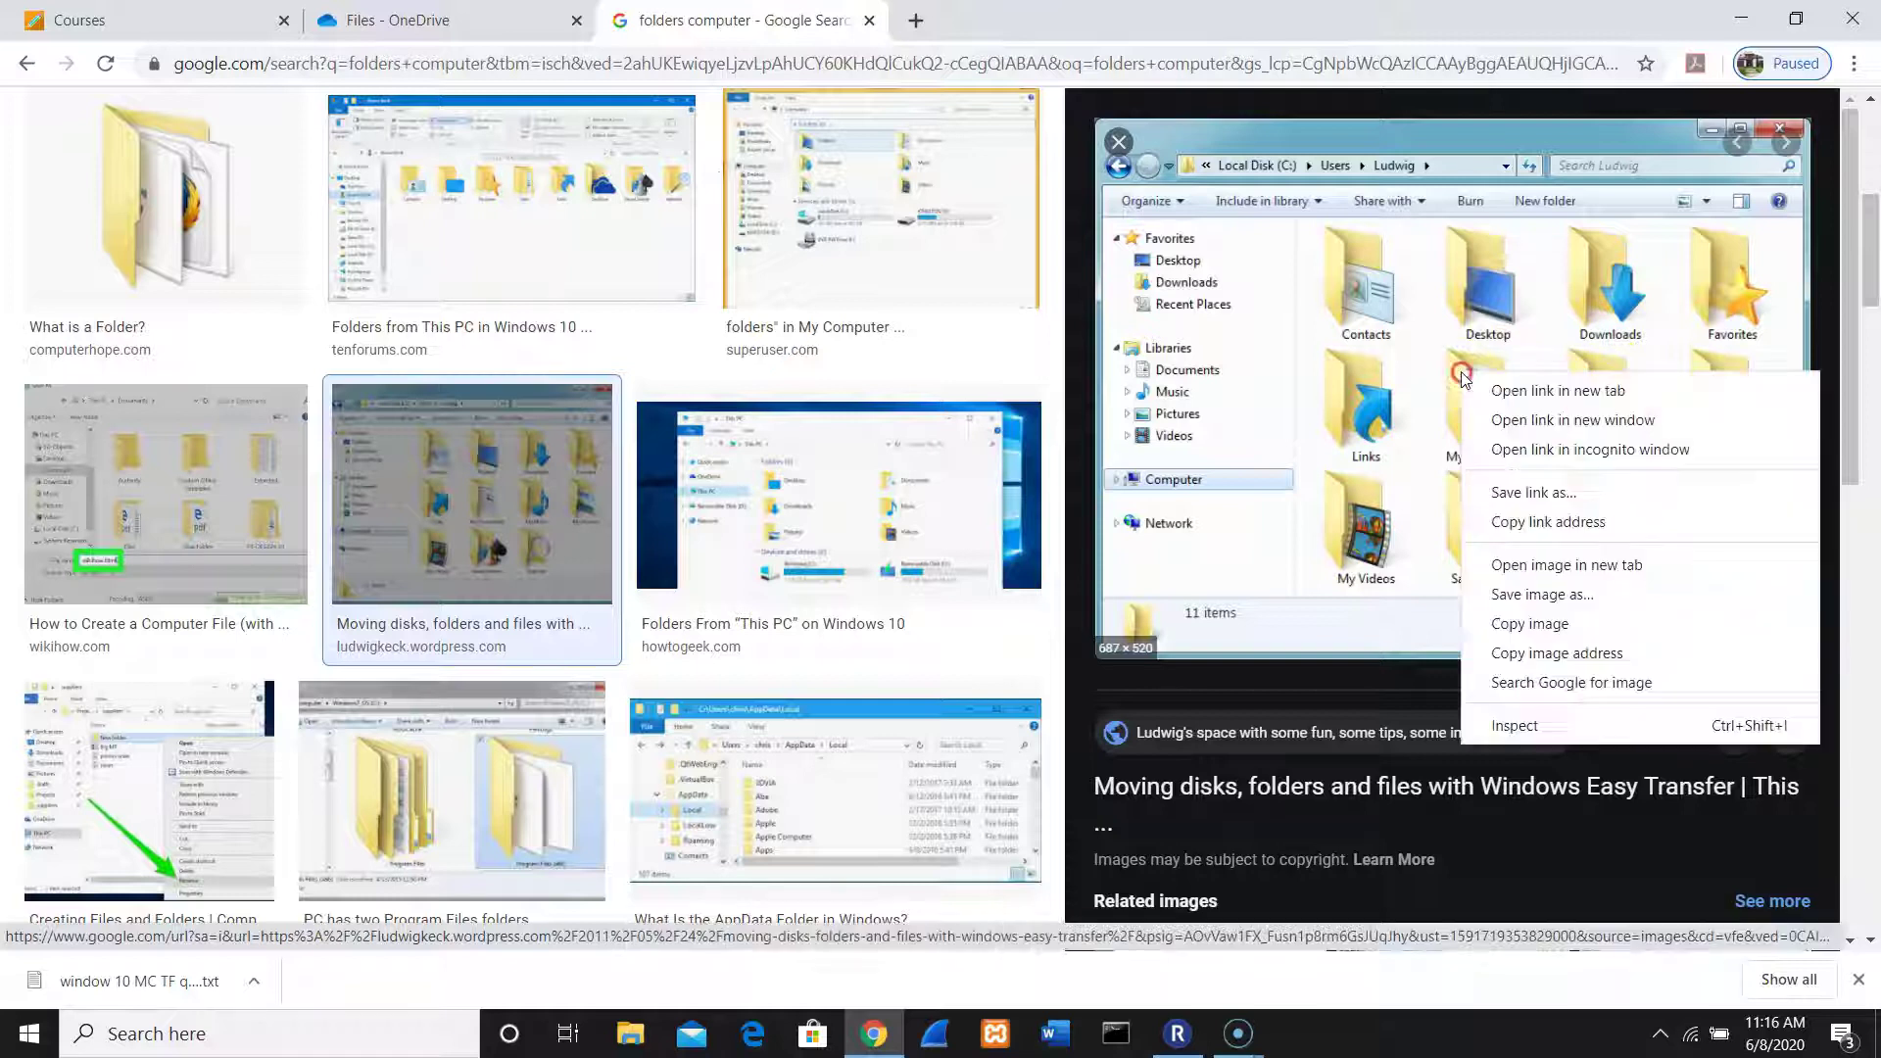
{"action": "left_click", "coordinate": [1536, 594]}
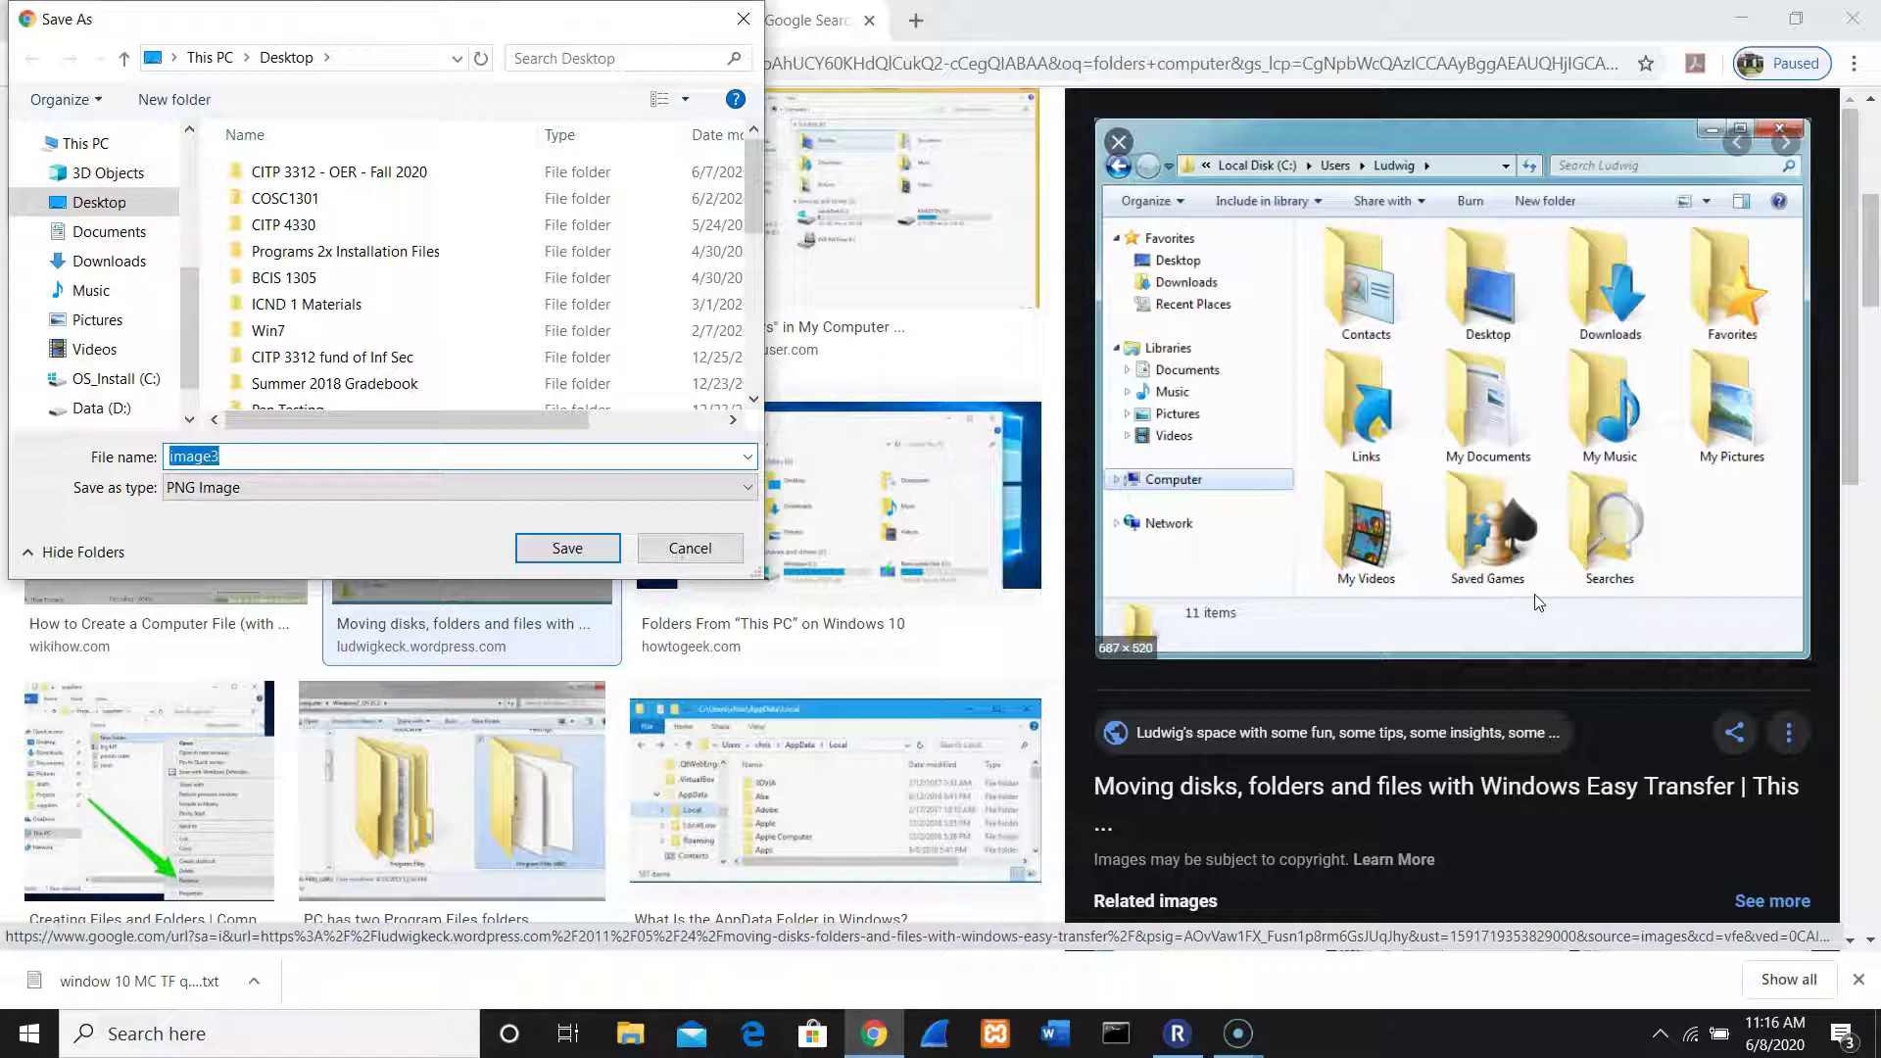
{"action": "type", "text": "folders"}
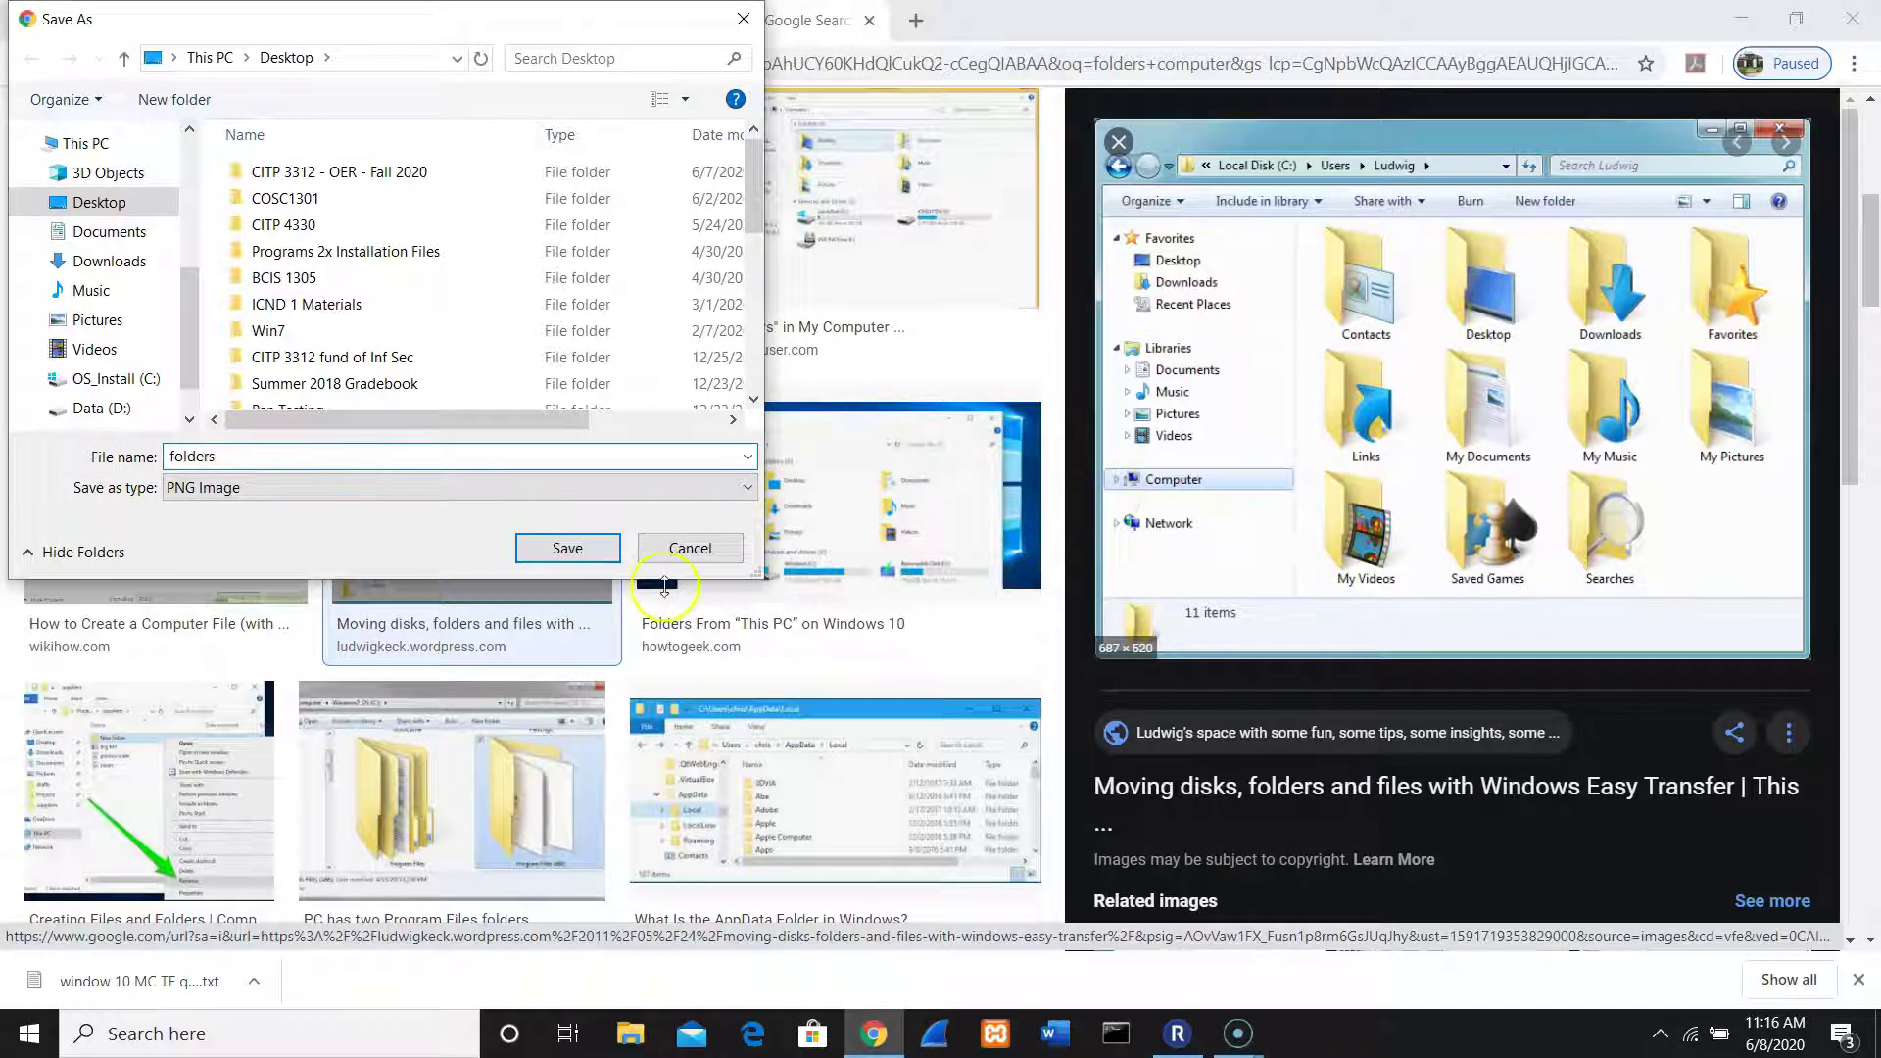
{"action": "left_click", "coordinate": [580, 547]}
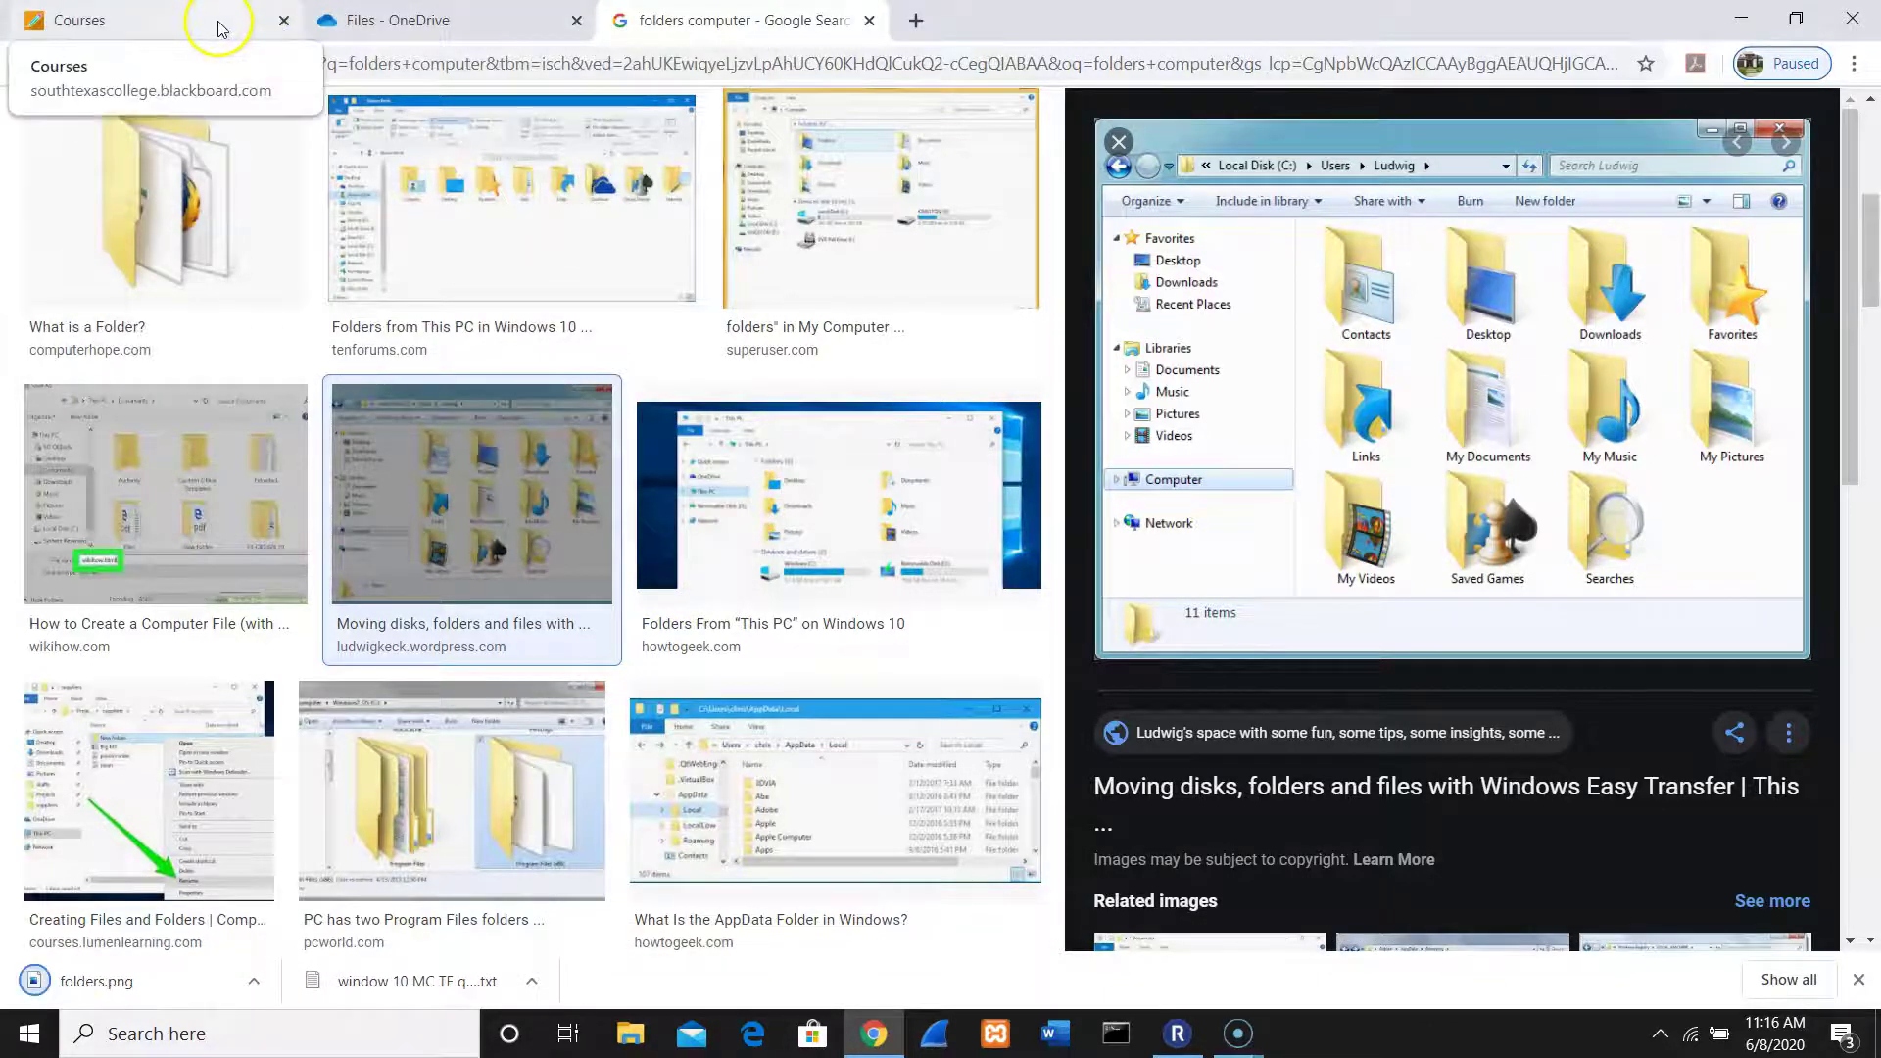
Step: Back in Respondus, start inserting an image file into question 3 via the Media Wizard
{"action": "left_click", "coordinate": [220, 29]}
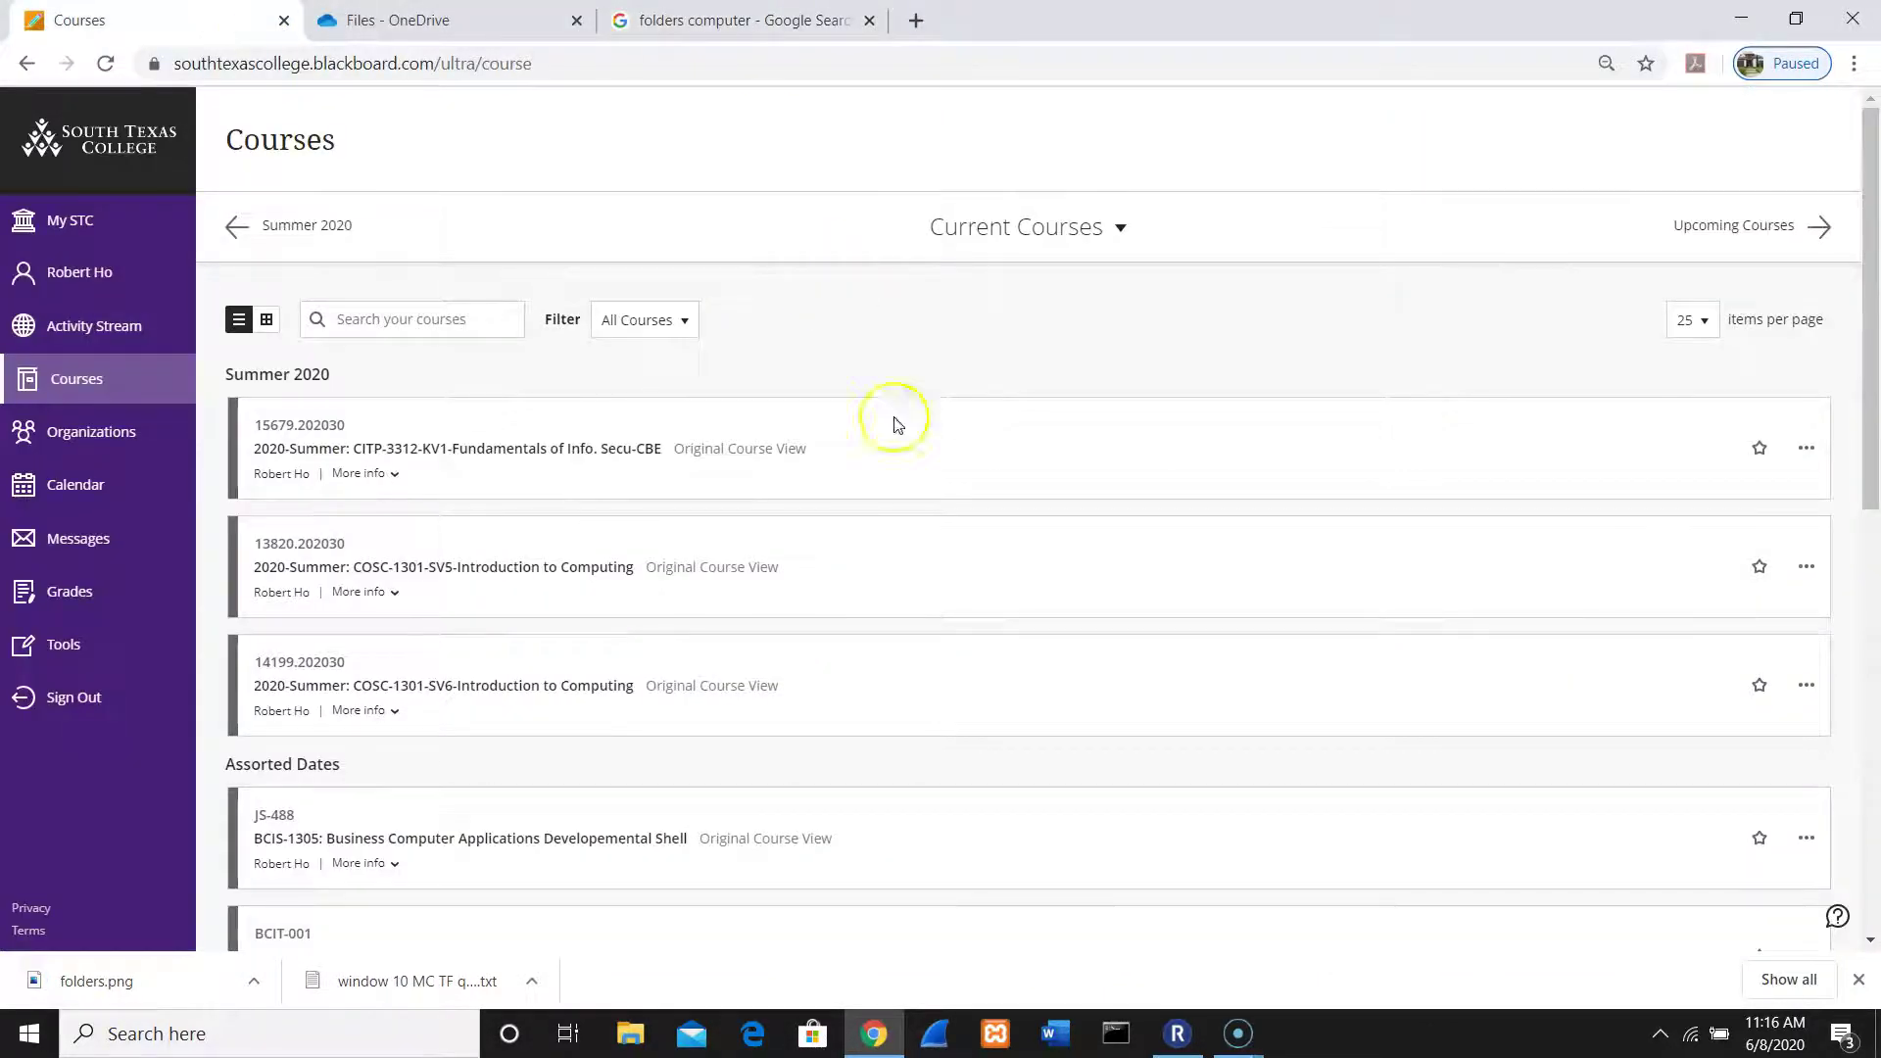
{"action": "left_click", "coordinate": [1177, 1037]}
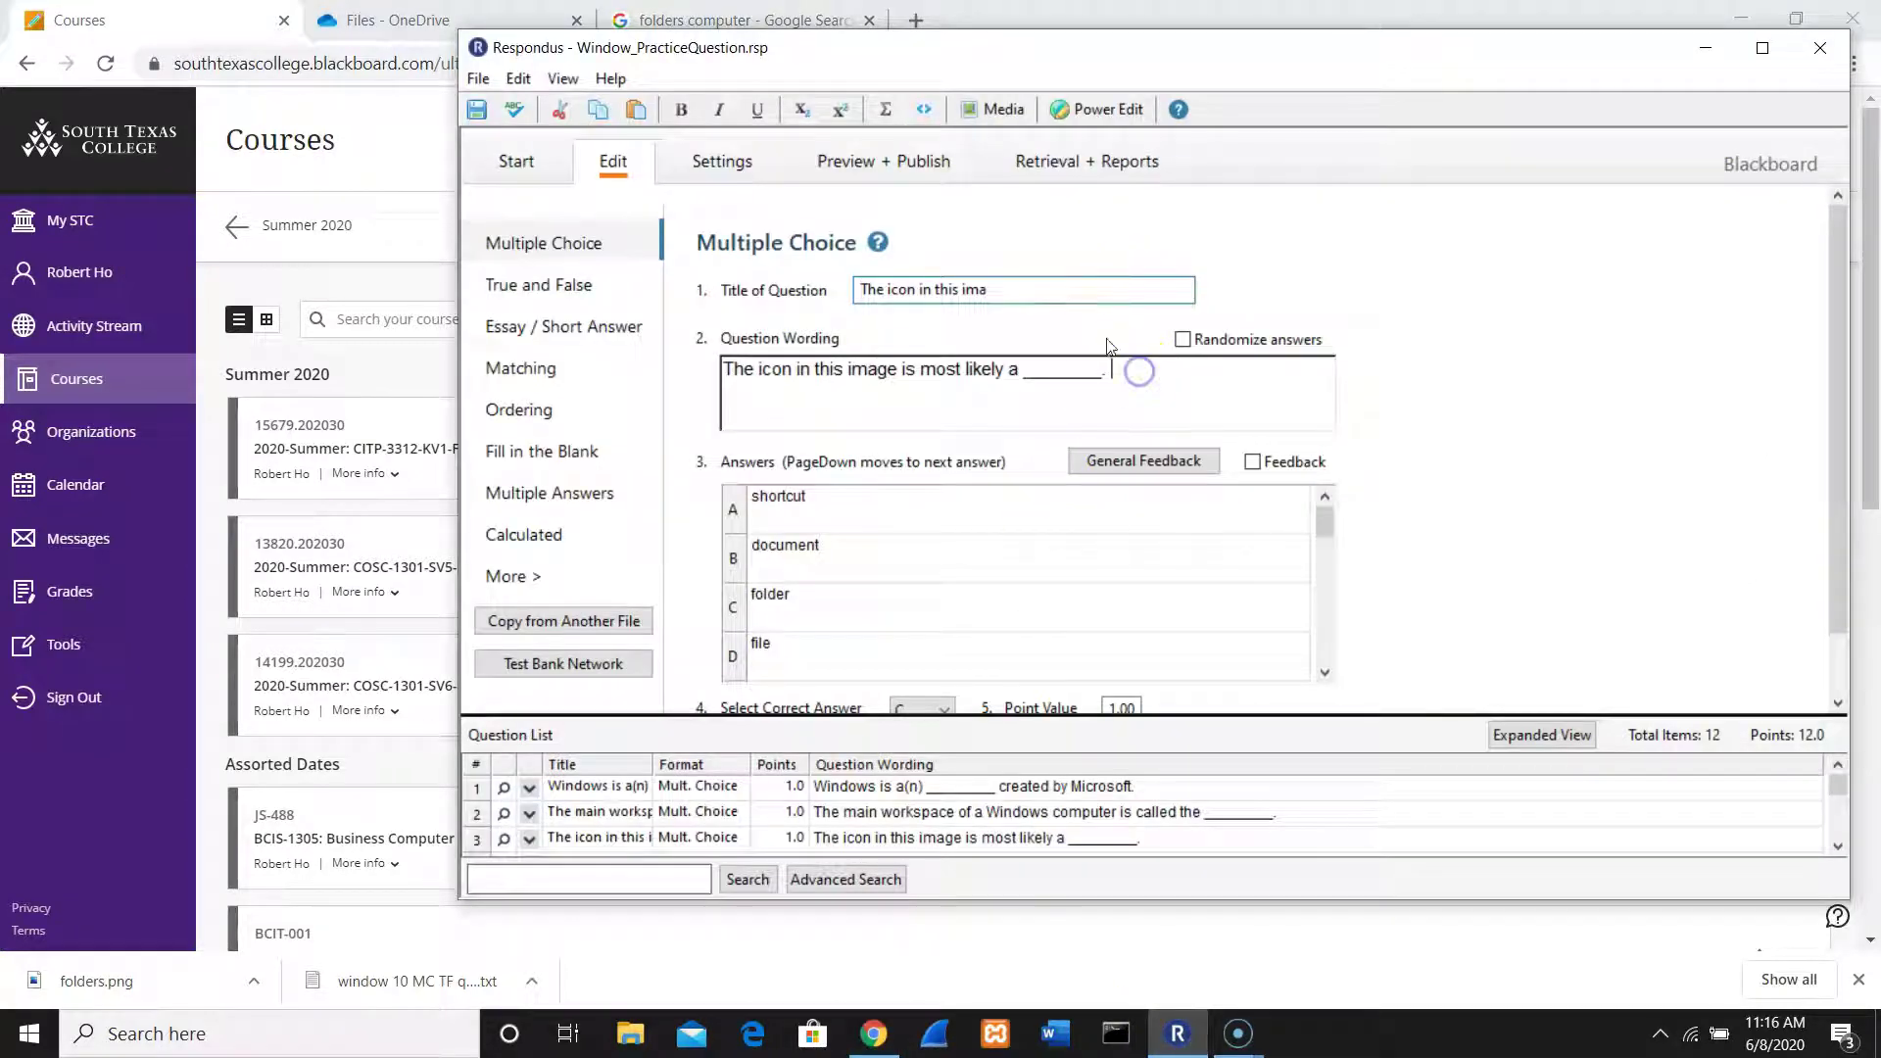
{"action": "left_click", "coordinate": [984, 114]}
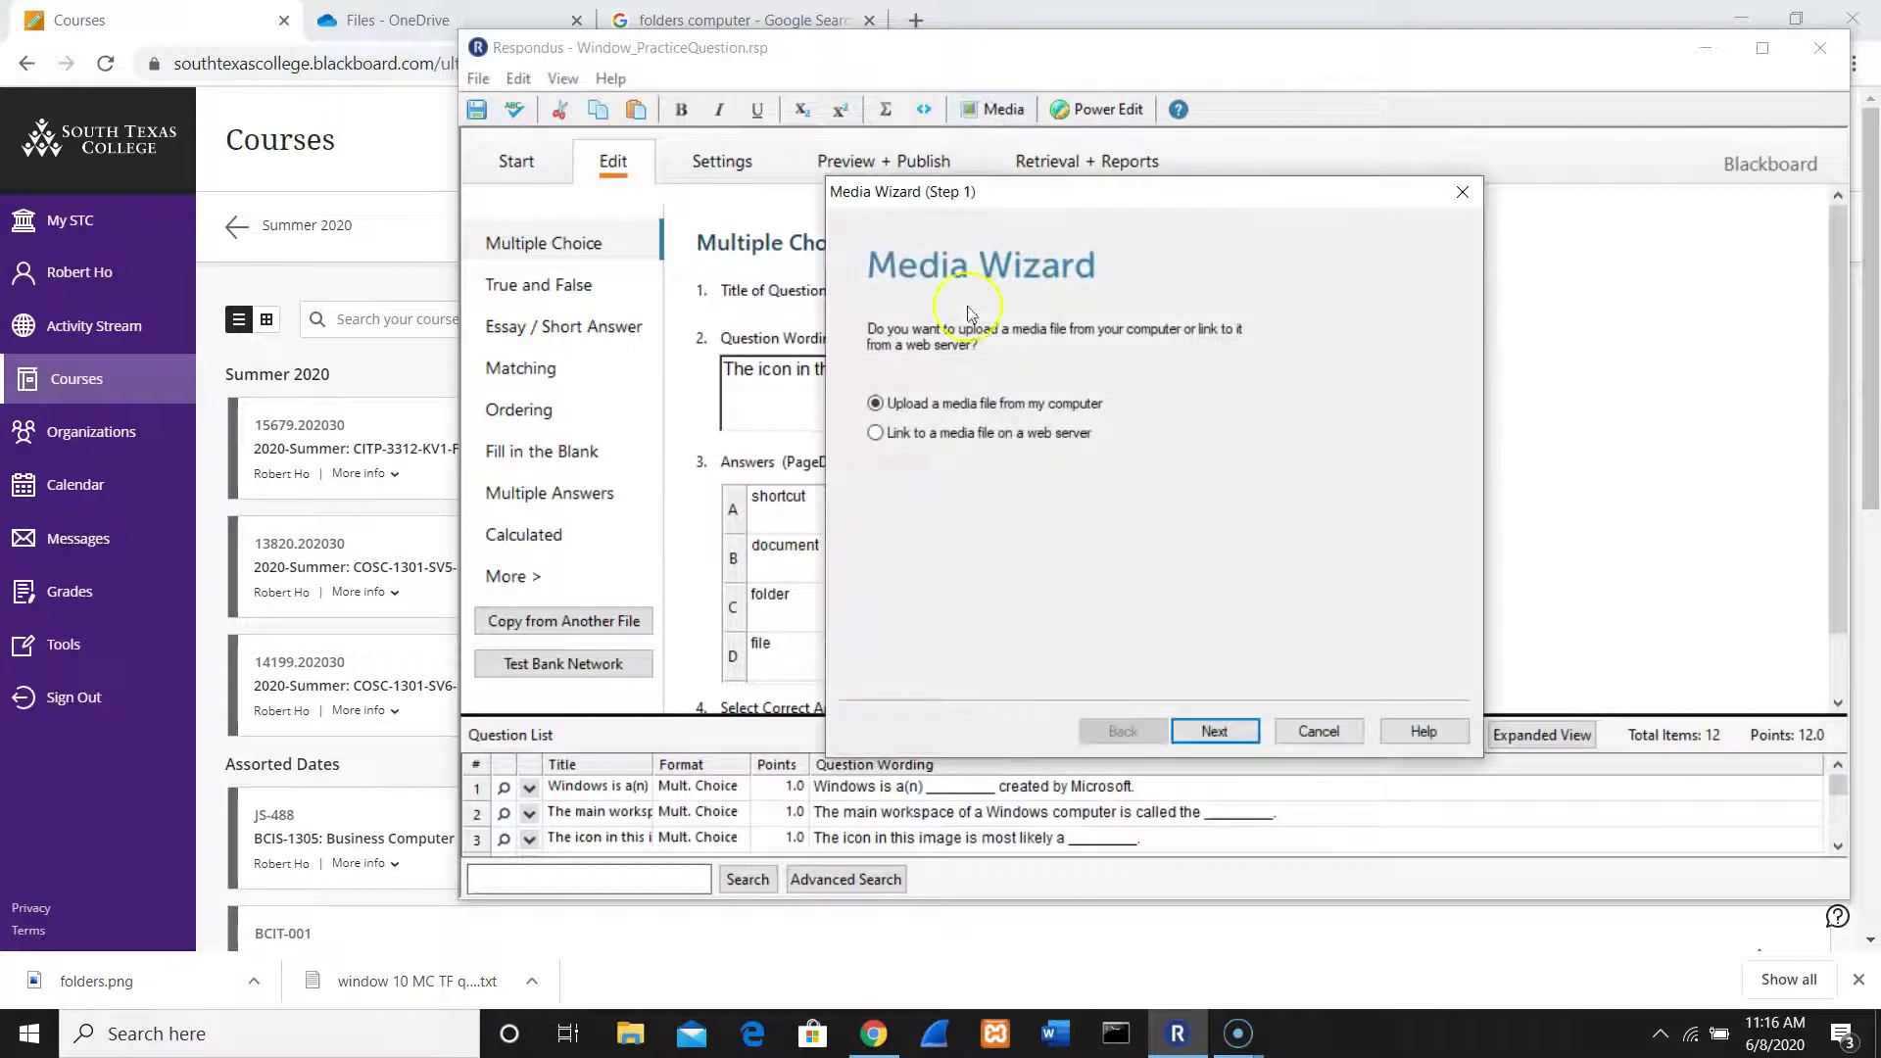
{"action": "left_click", "coordinate": [1212, 734]}
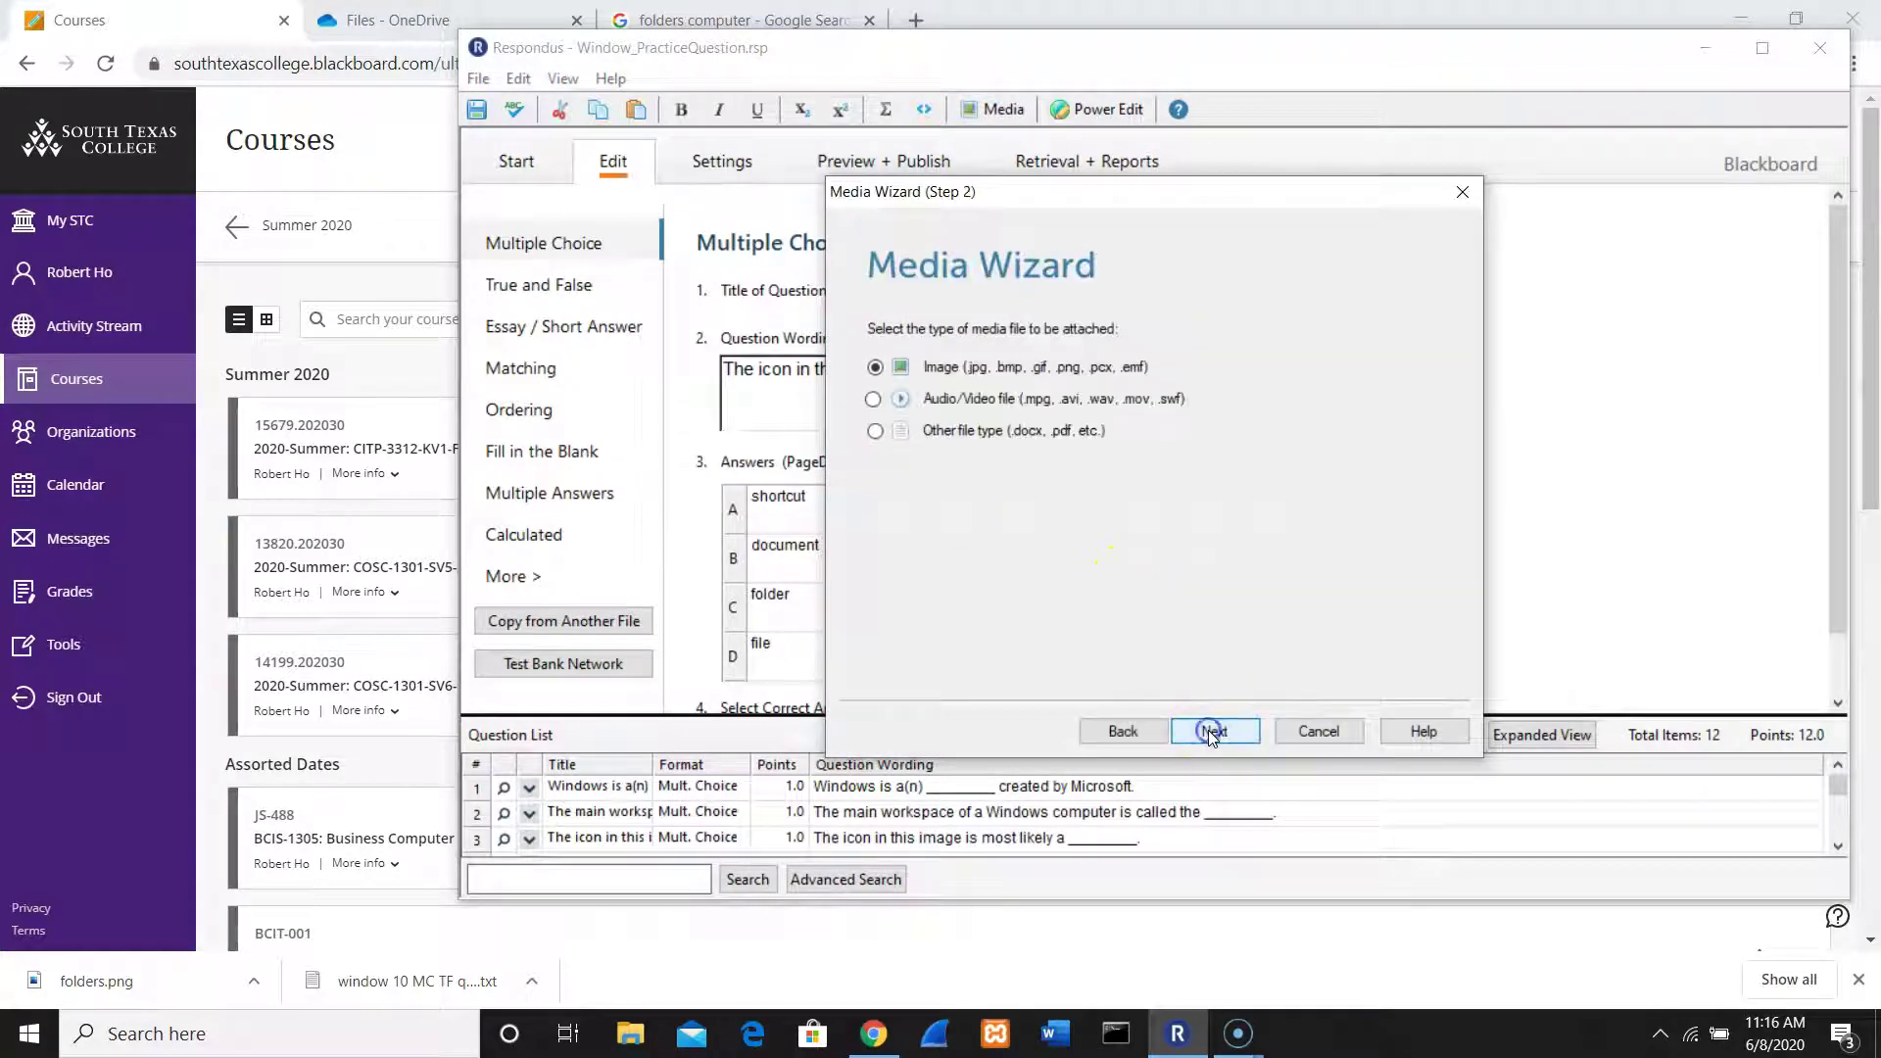
{"action": "left_click", "coordinate": [1211, 732]}
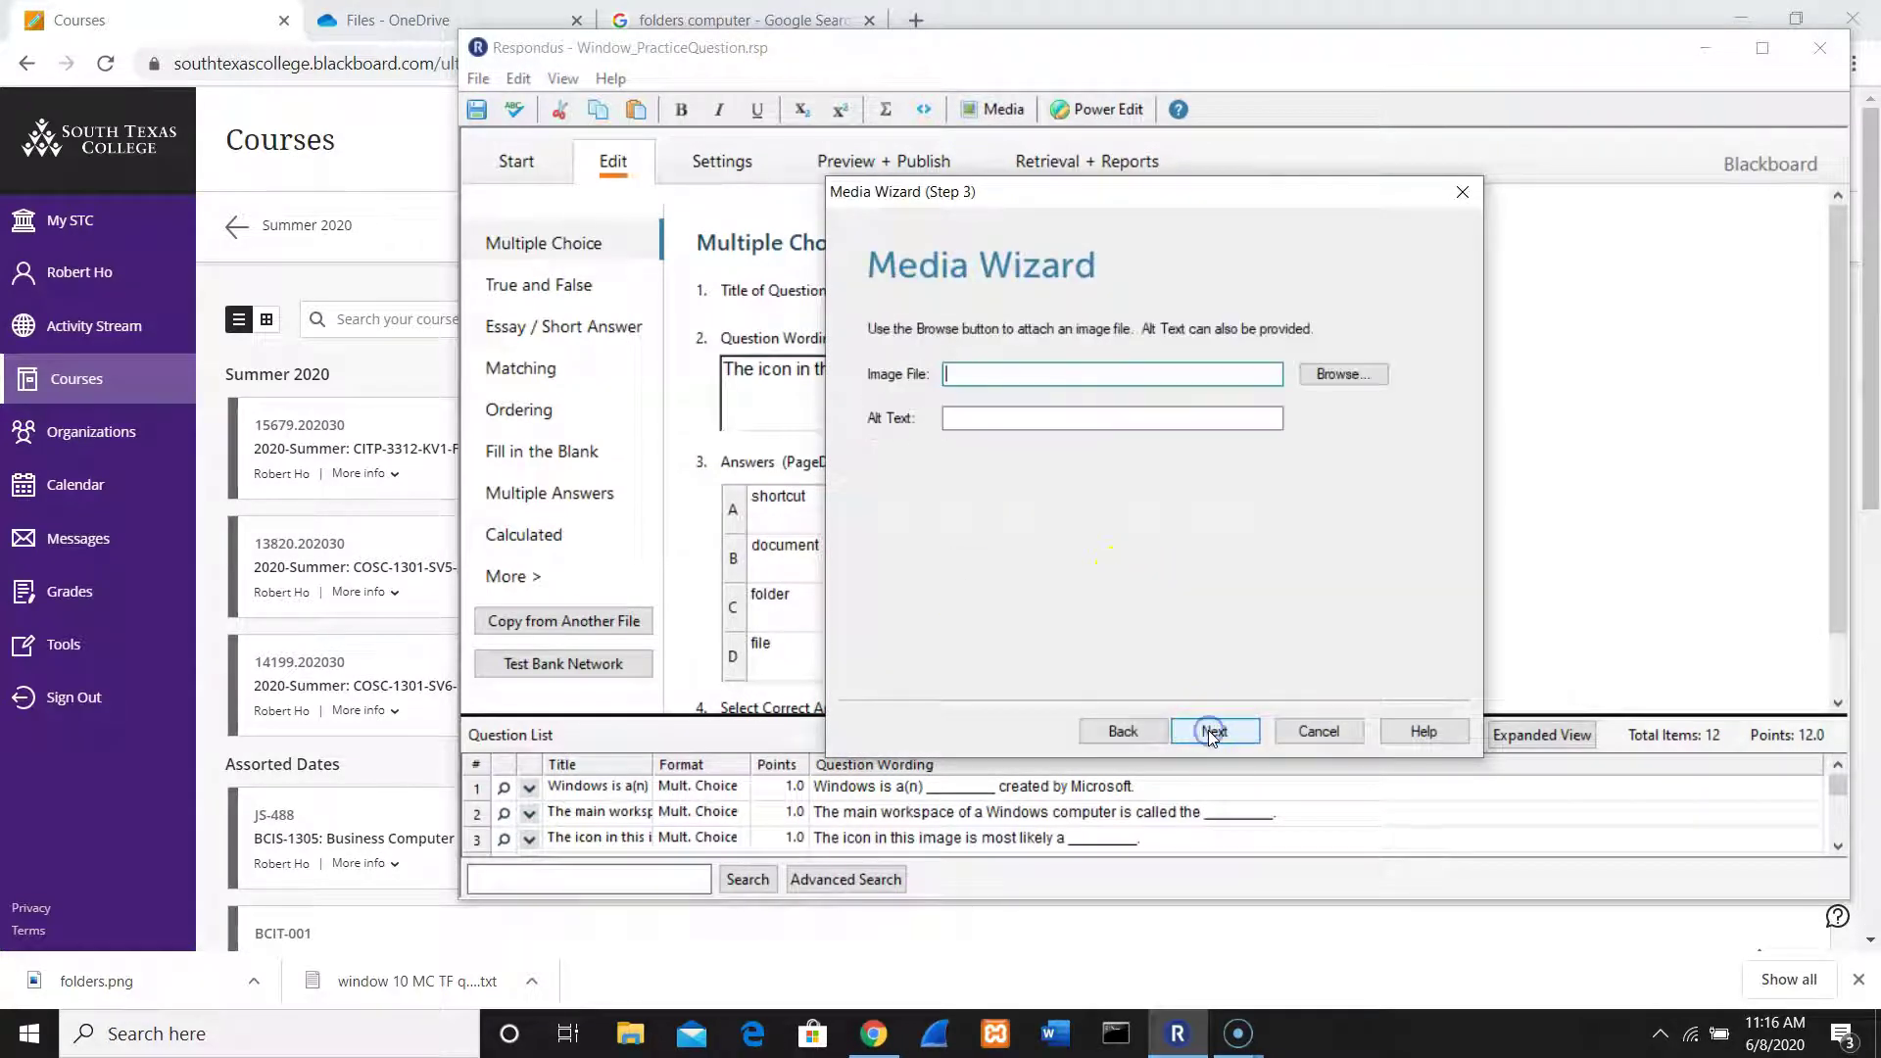
{"action": "left_click", "coordinate": [1345, 378]}
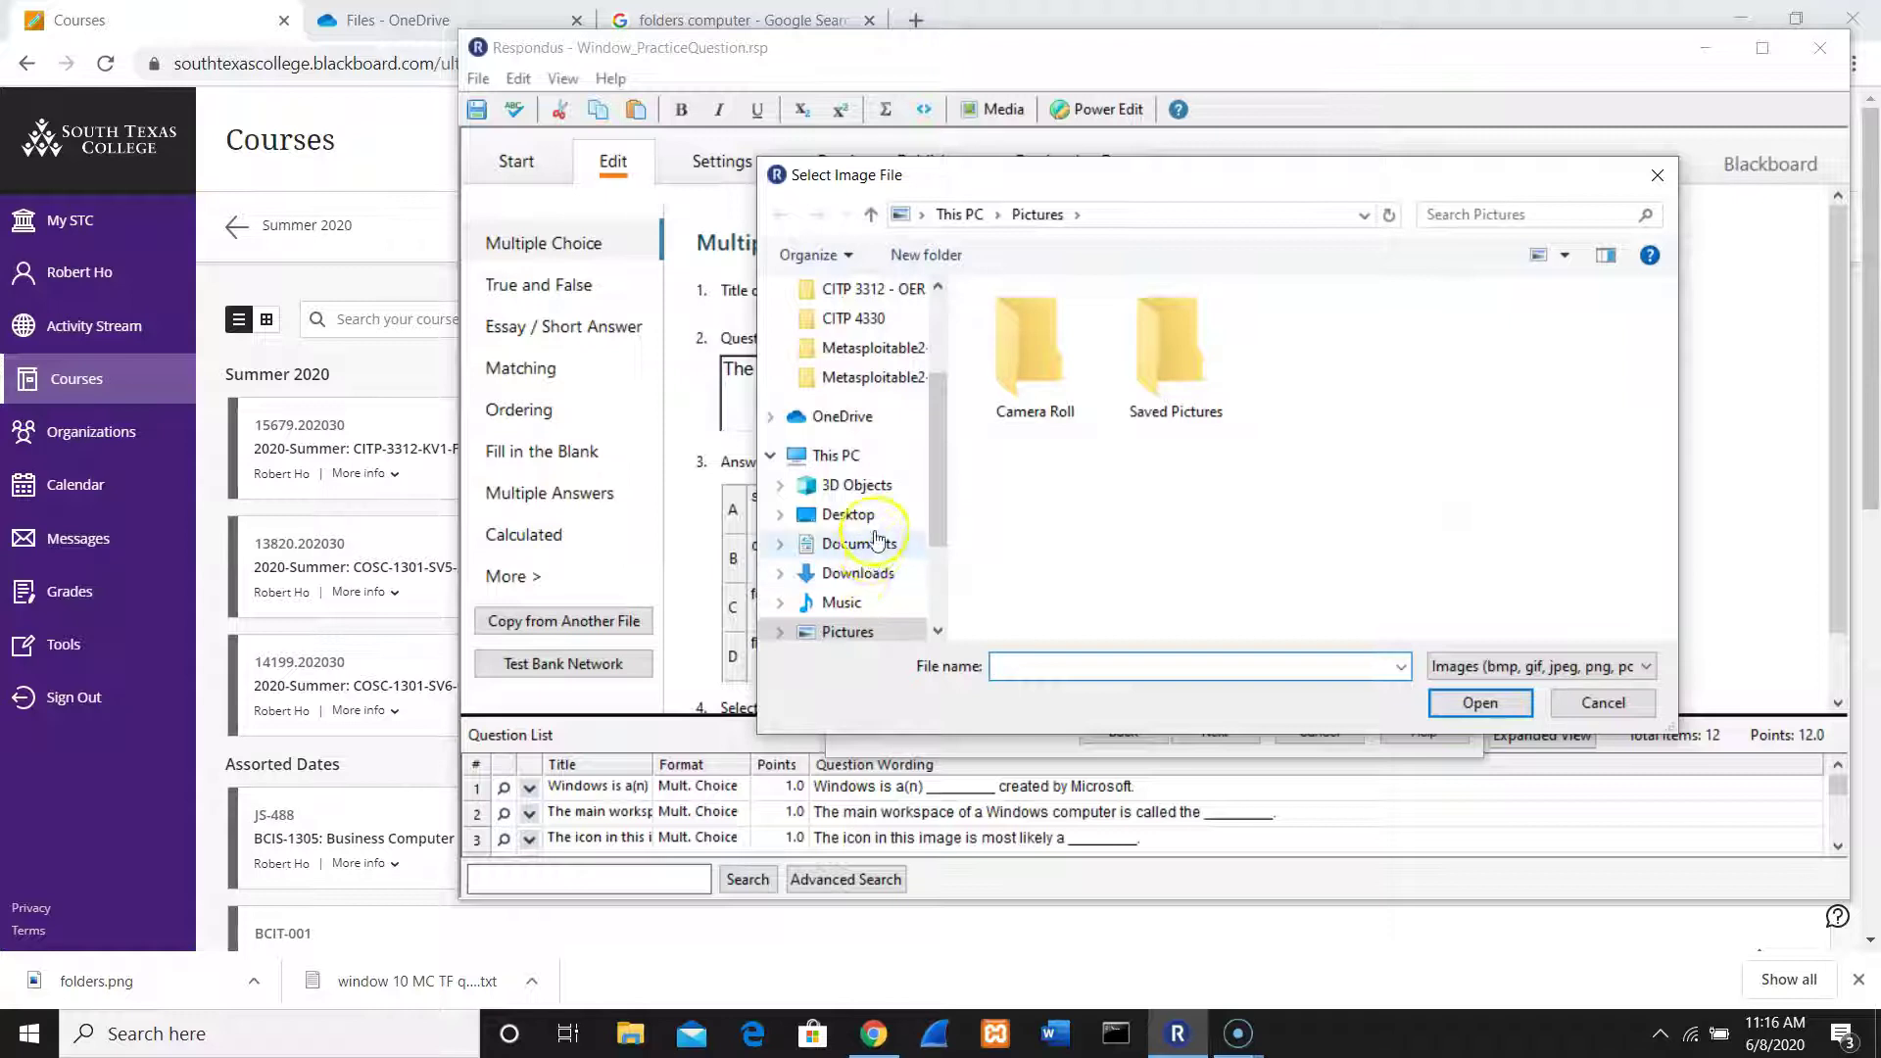
Step: Select folders.png from the Desktop and finish embedding it in the question
{"action": "left_click", "coordinate": [842, 632]}
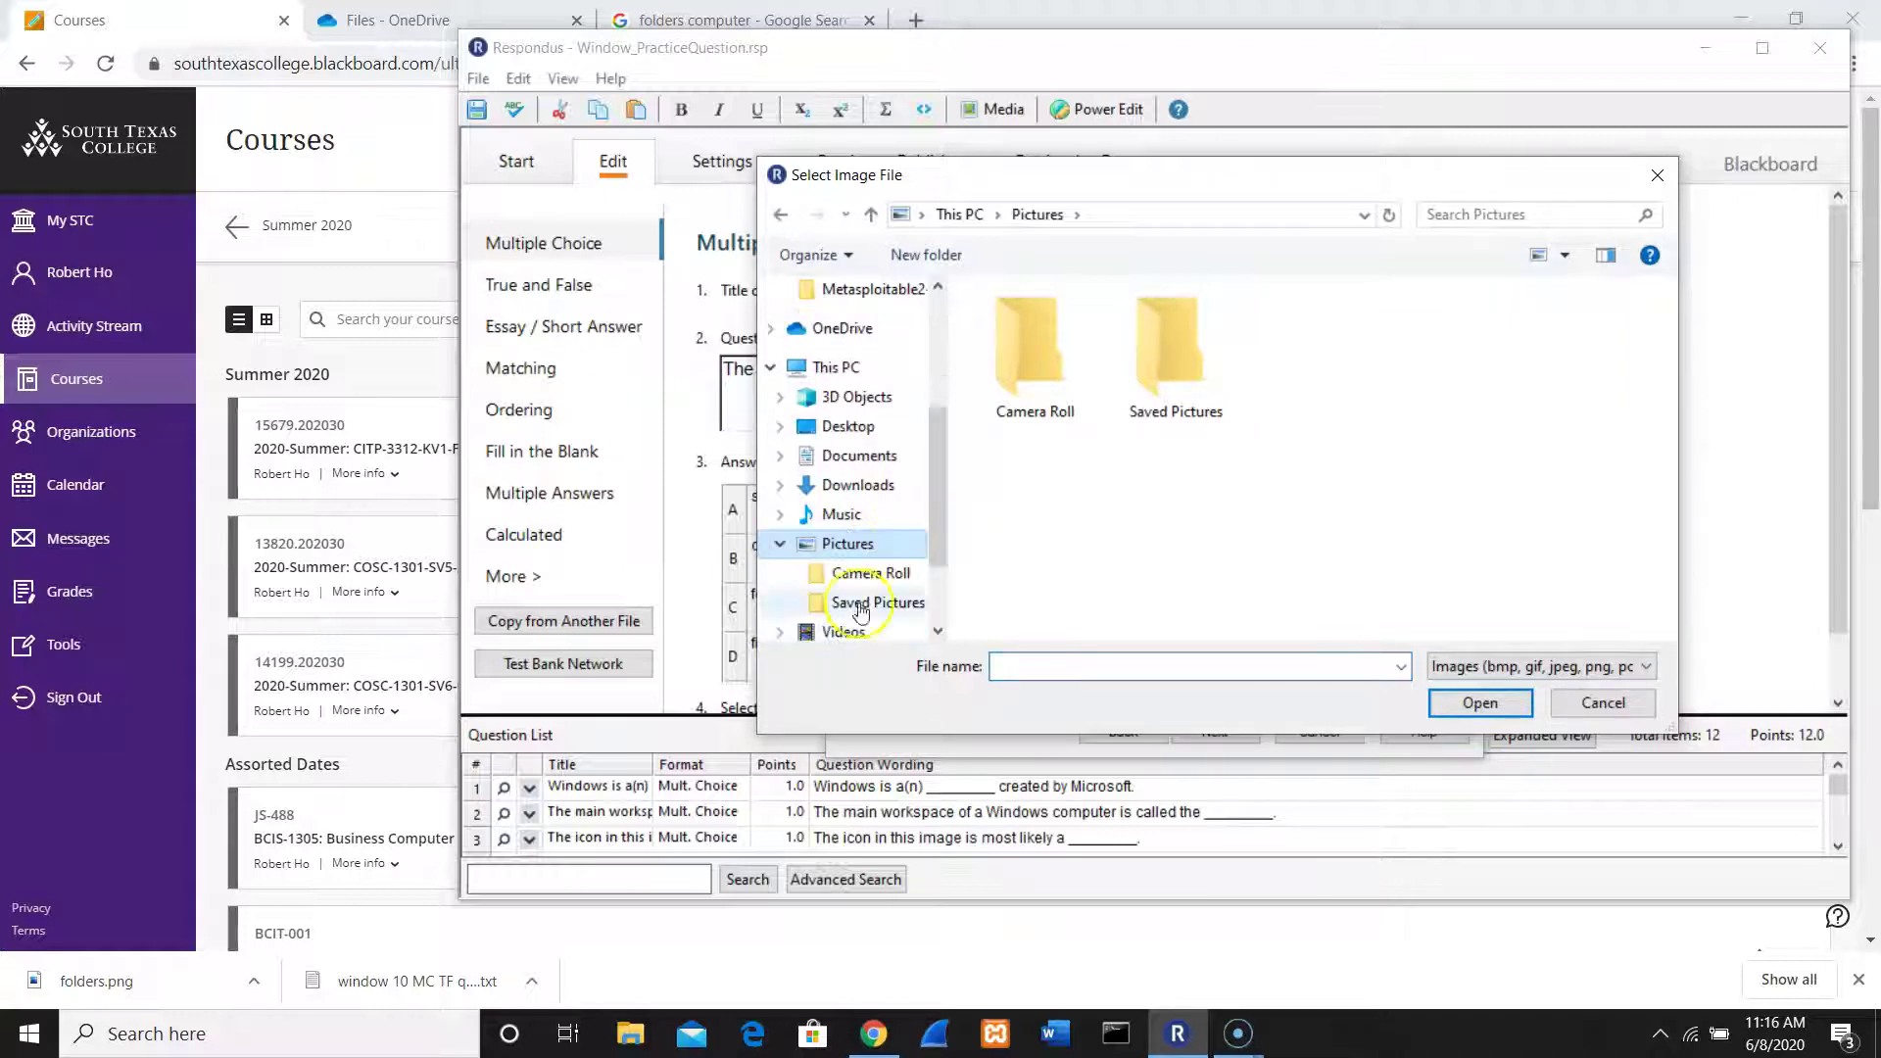
{"action": "left_click", "coordinate": [862, 485]}
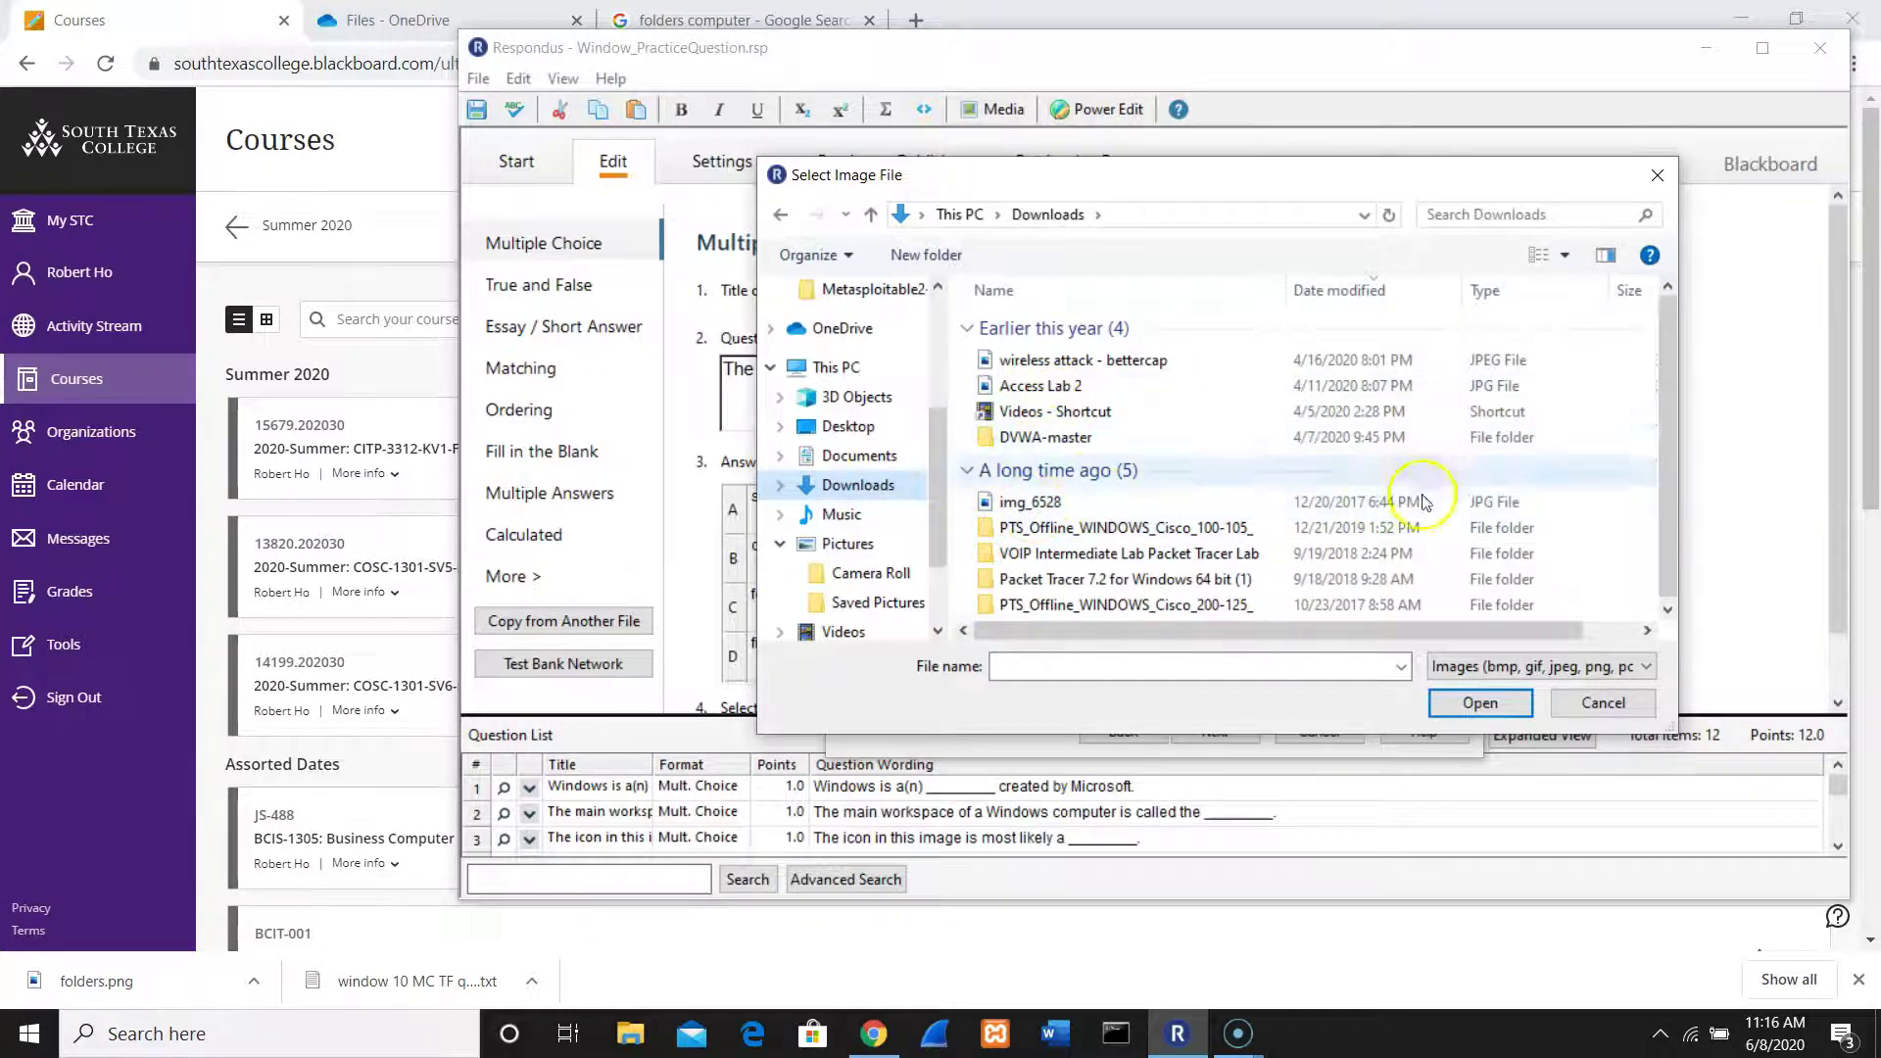
{"action": "left_click", "coordinate": [1329, 294]}
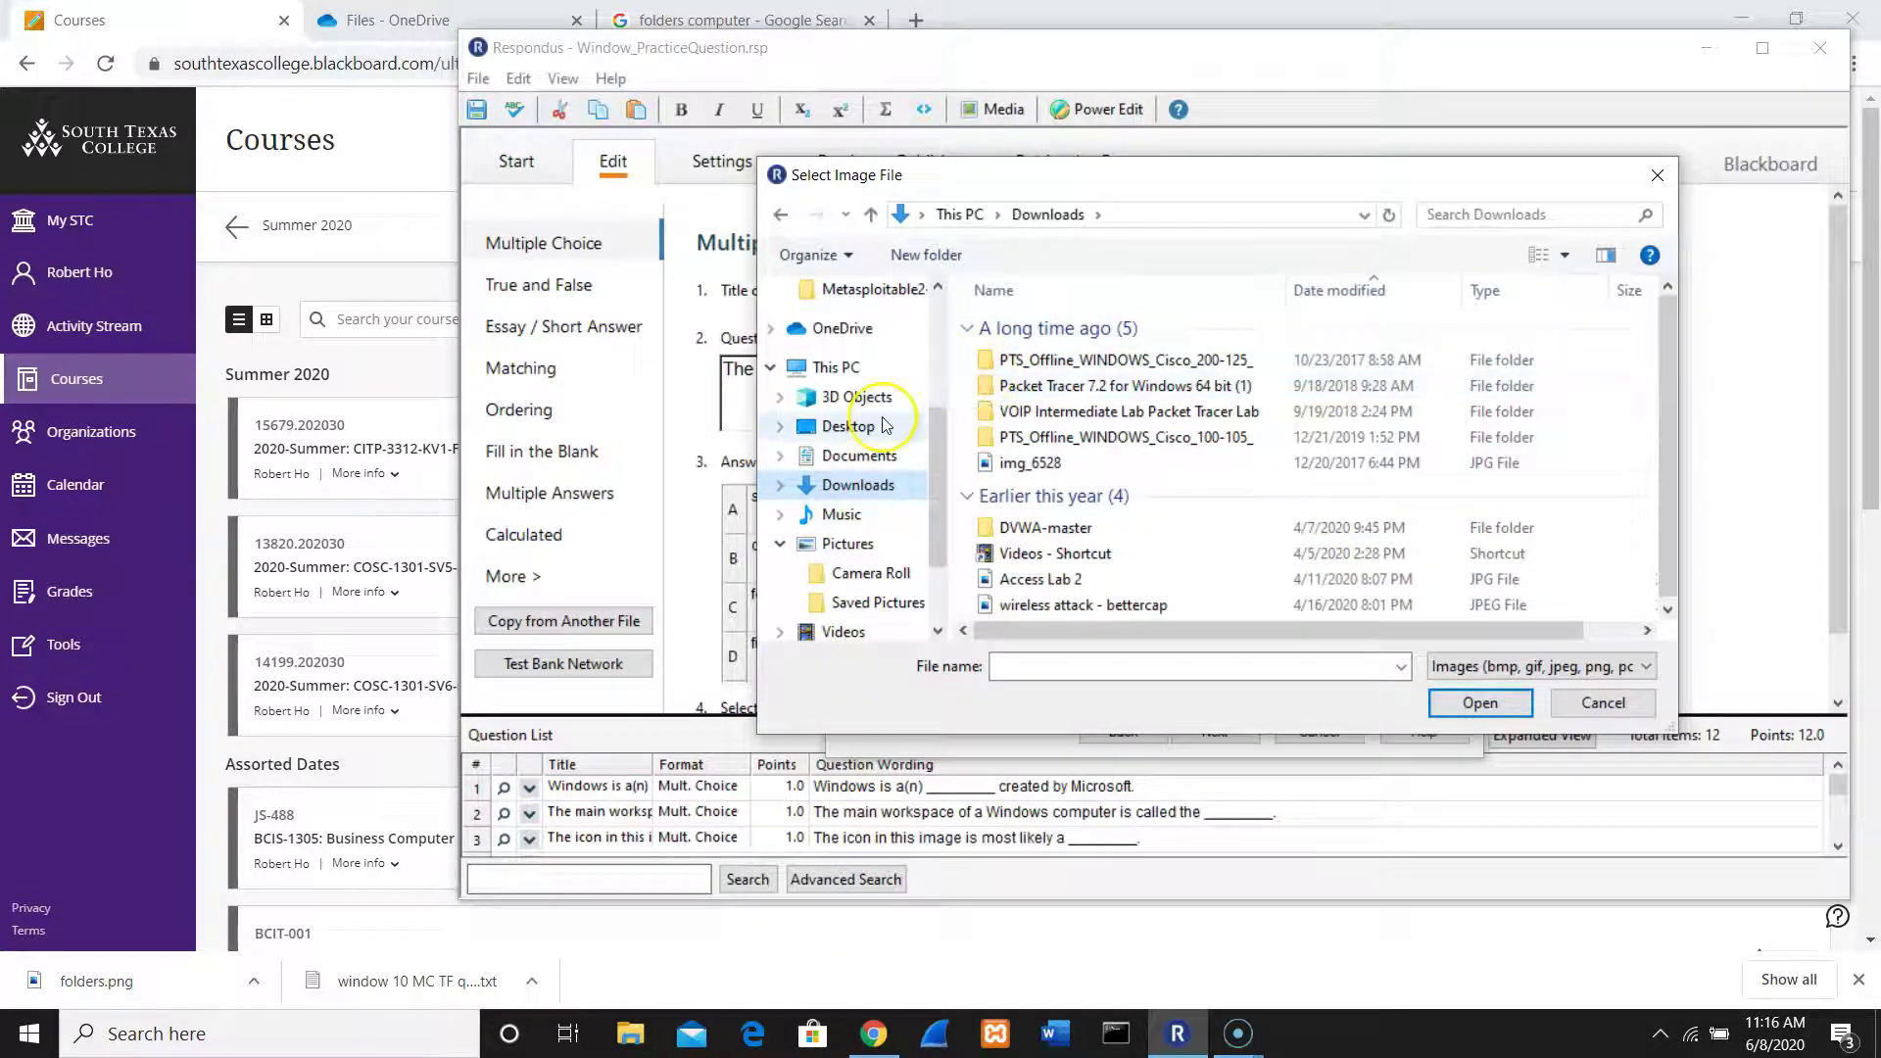
{"action": "left_click", "coordinate": [848, 426]}
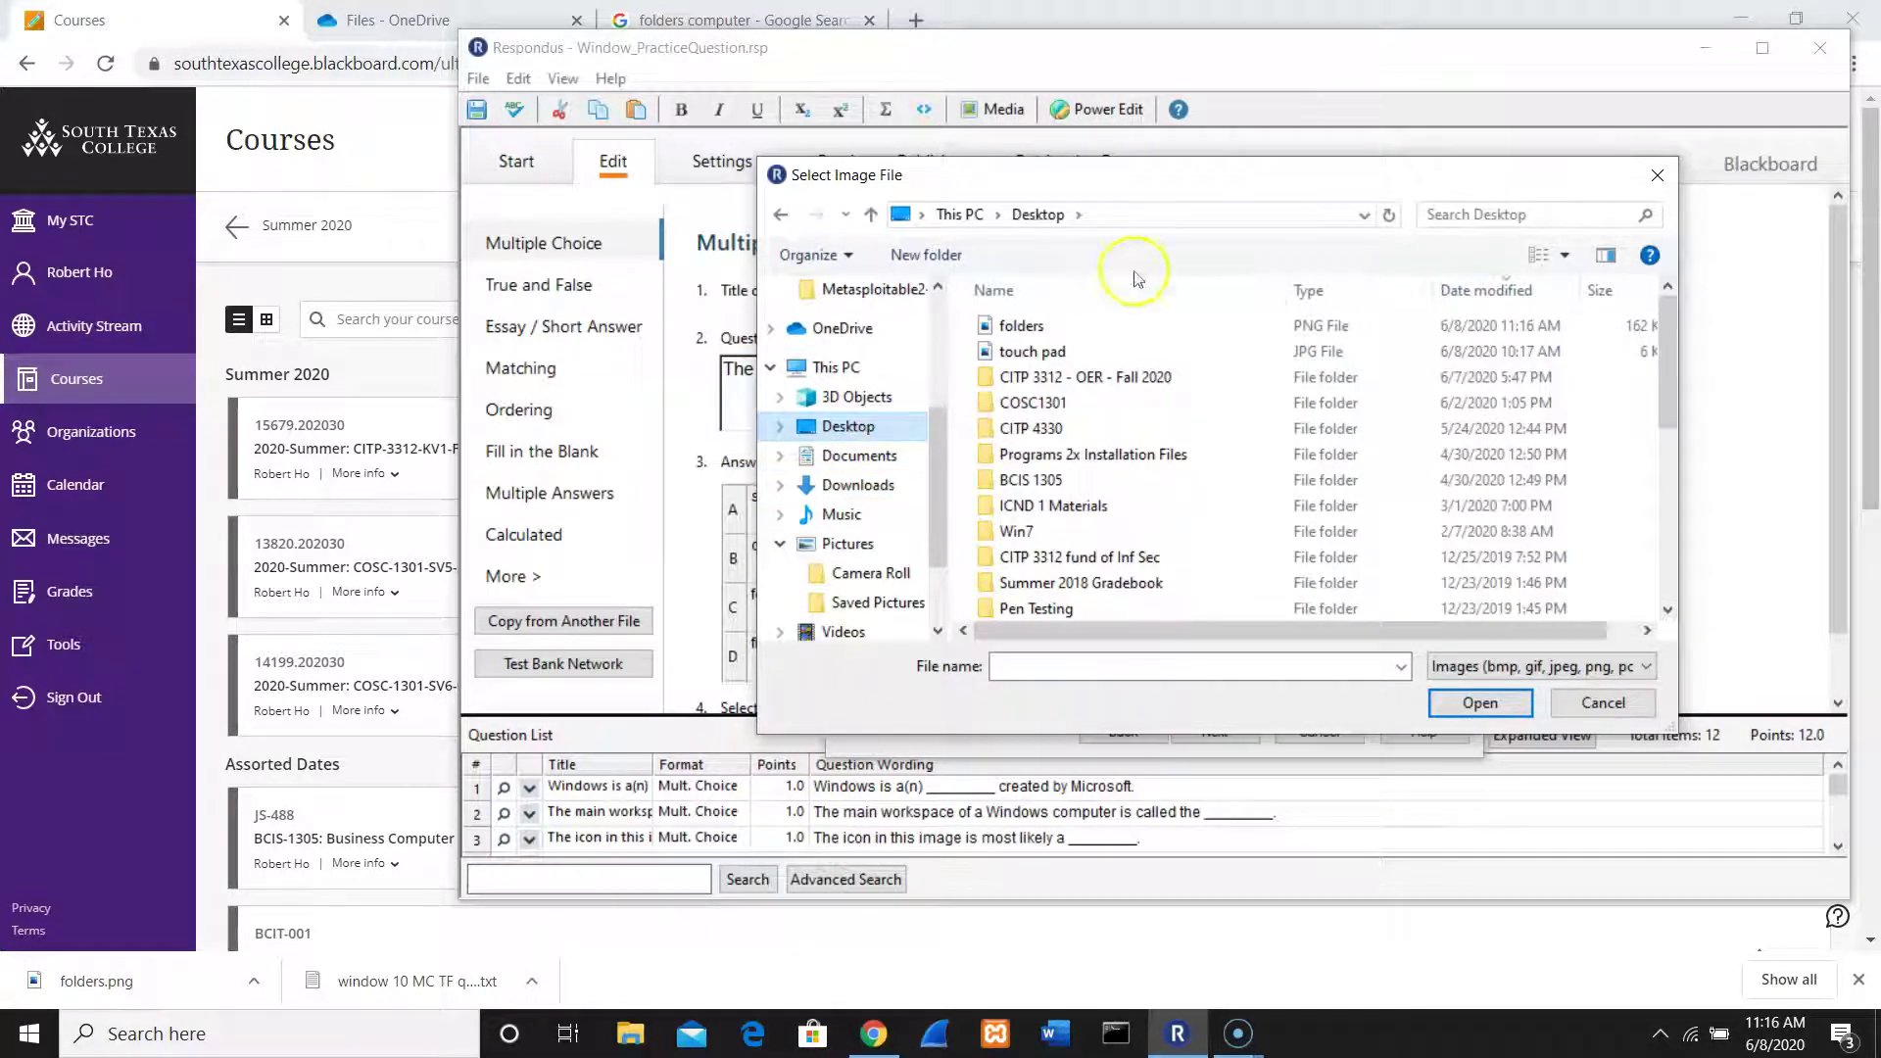
{"action": "double_click", "coordinate": [1024, 327]}
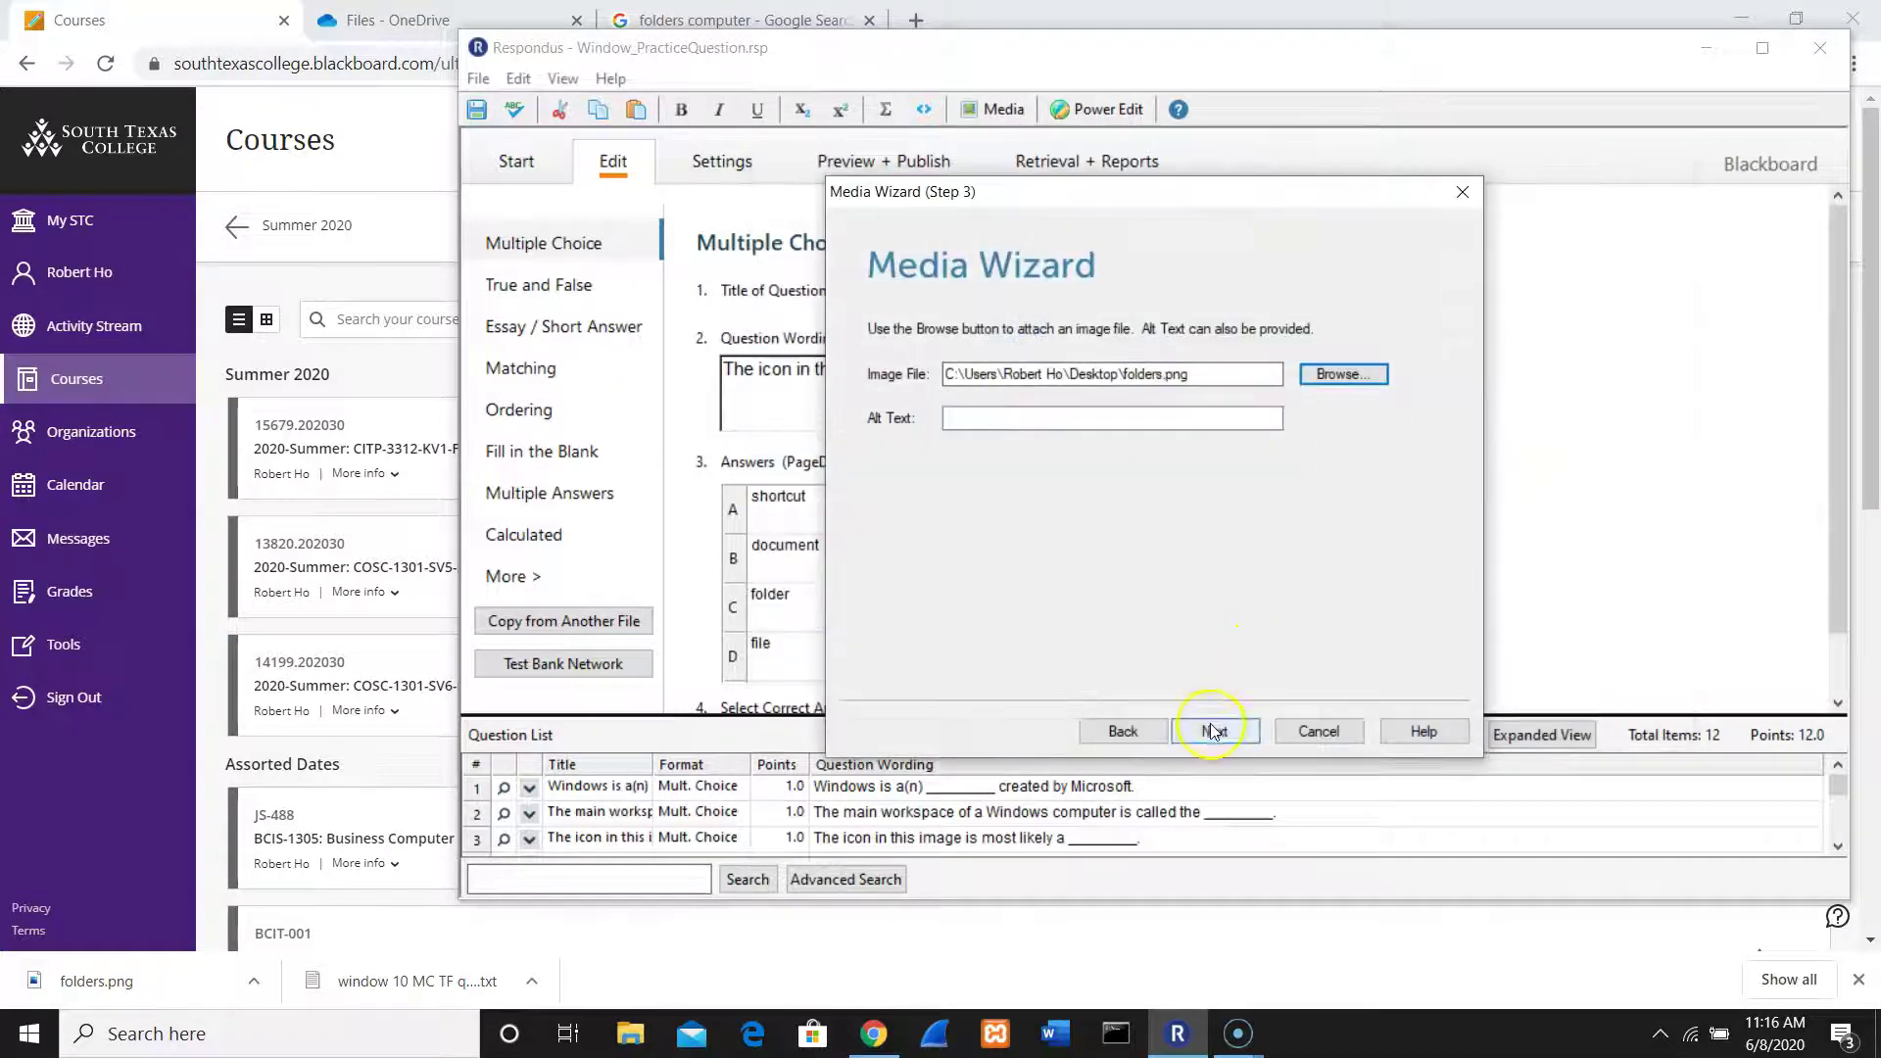
{"action": "left_click", "coordinate": [1212, 732]}
{"action": "left_click", "coordinate": [1213, 732]}
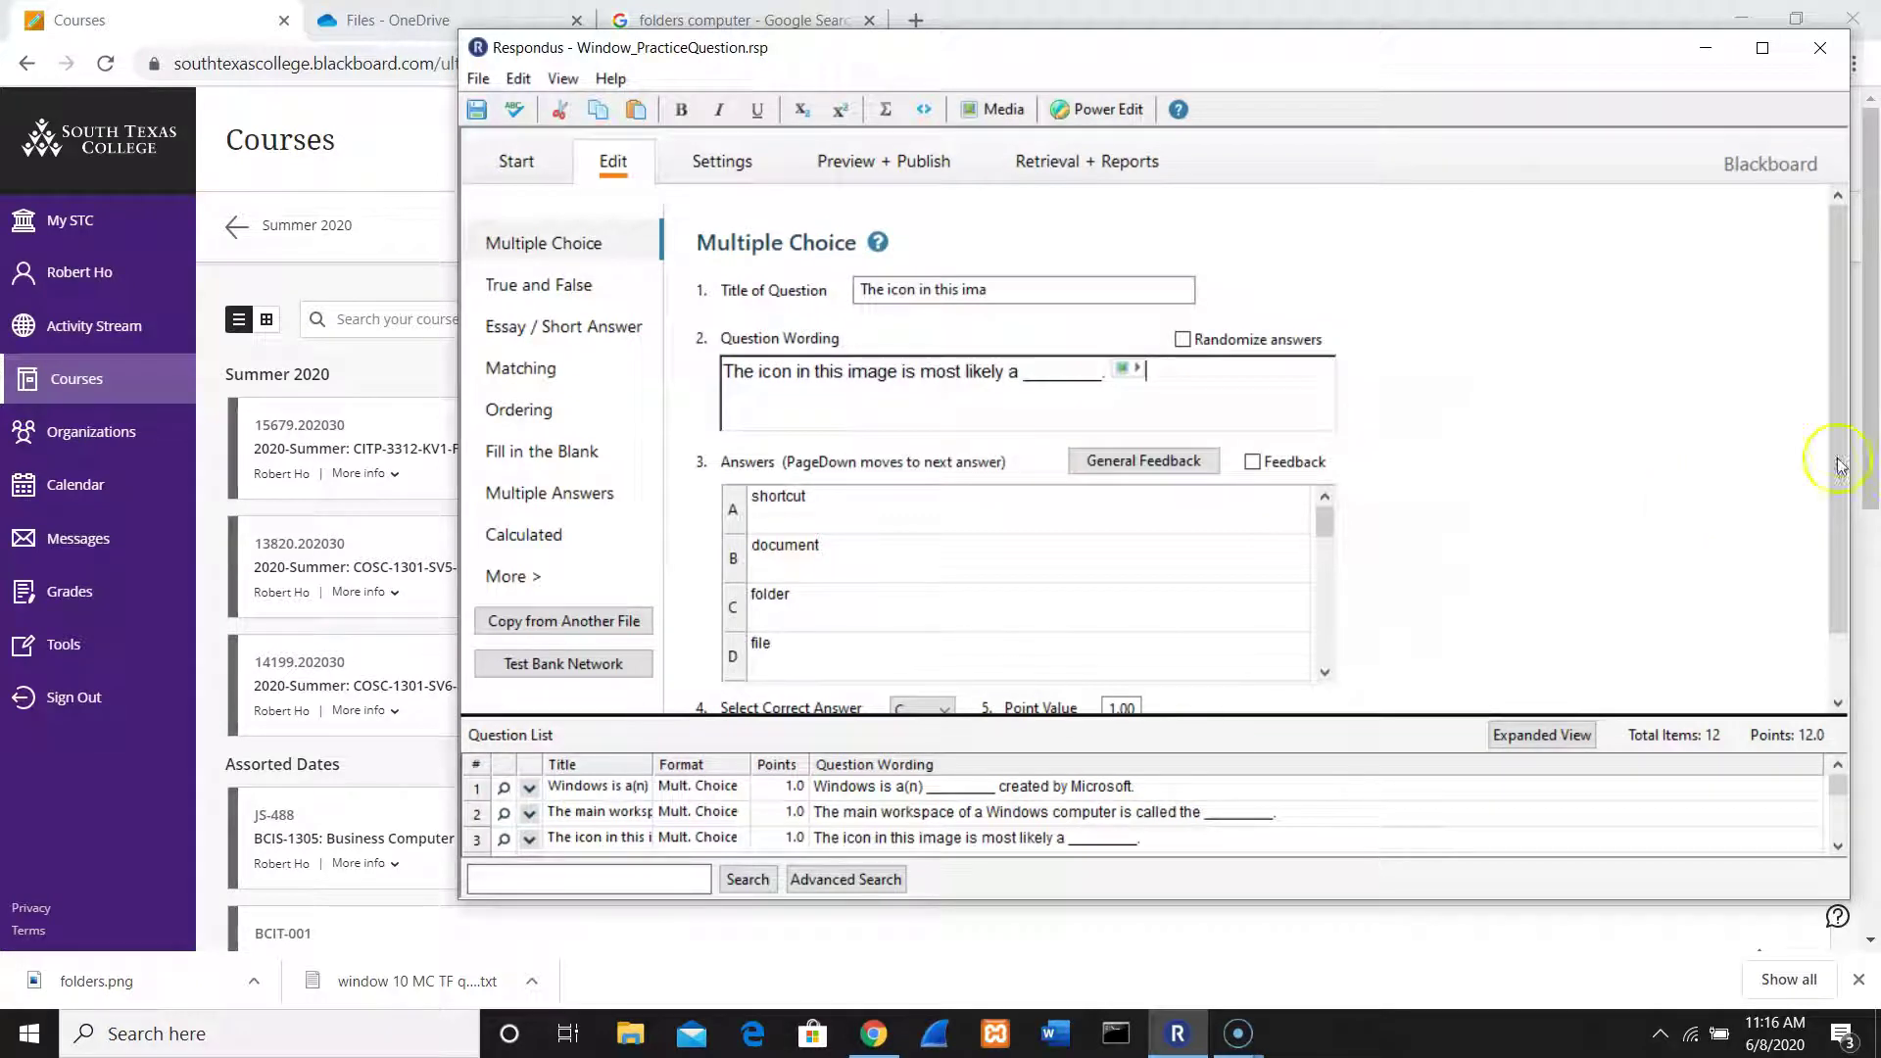
Step: Save the changes to question 3 and open the exam preview
{"action": "left_click", "coordinate": [1841, 486]}
{"action": "left_click_drag", "start_coordinate": [1841, 487], "coordinate": [1842, 546]}
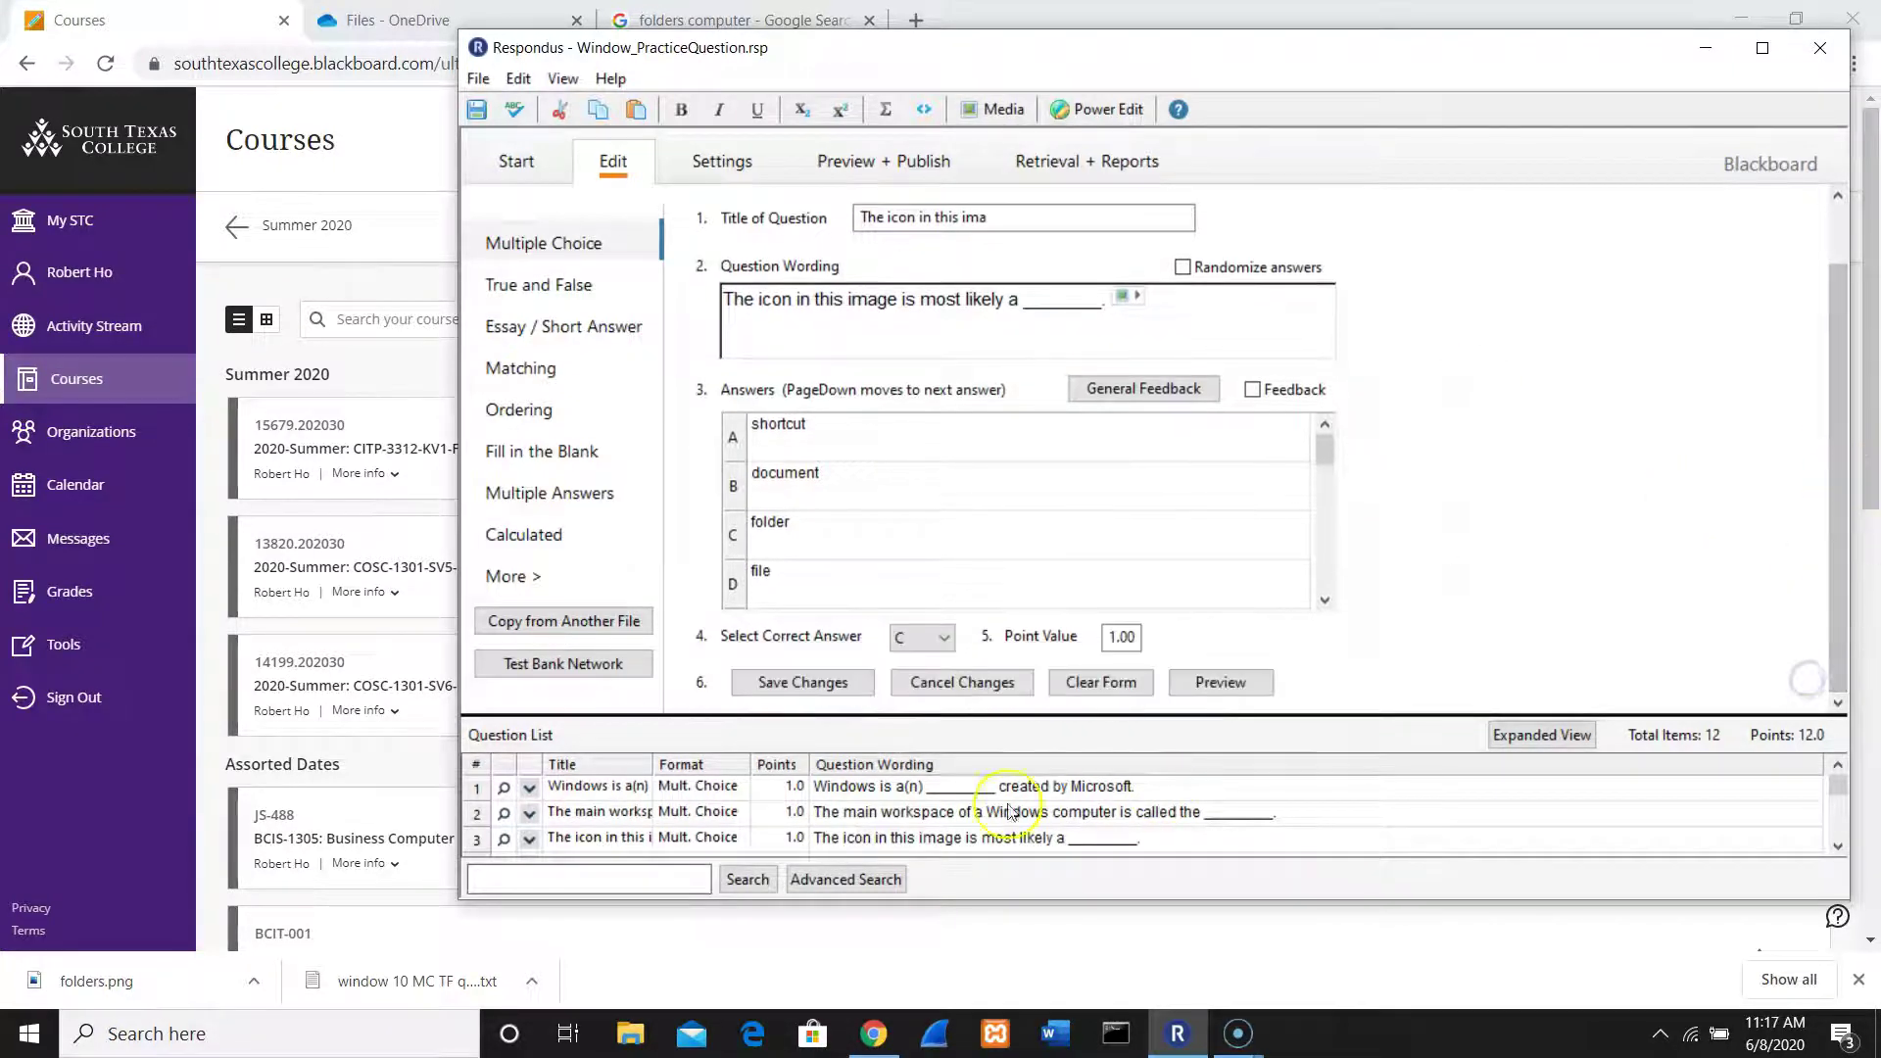
{"action": "left_click", "coordinate": [833, 686]}
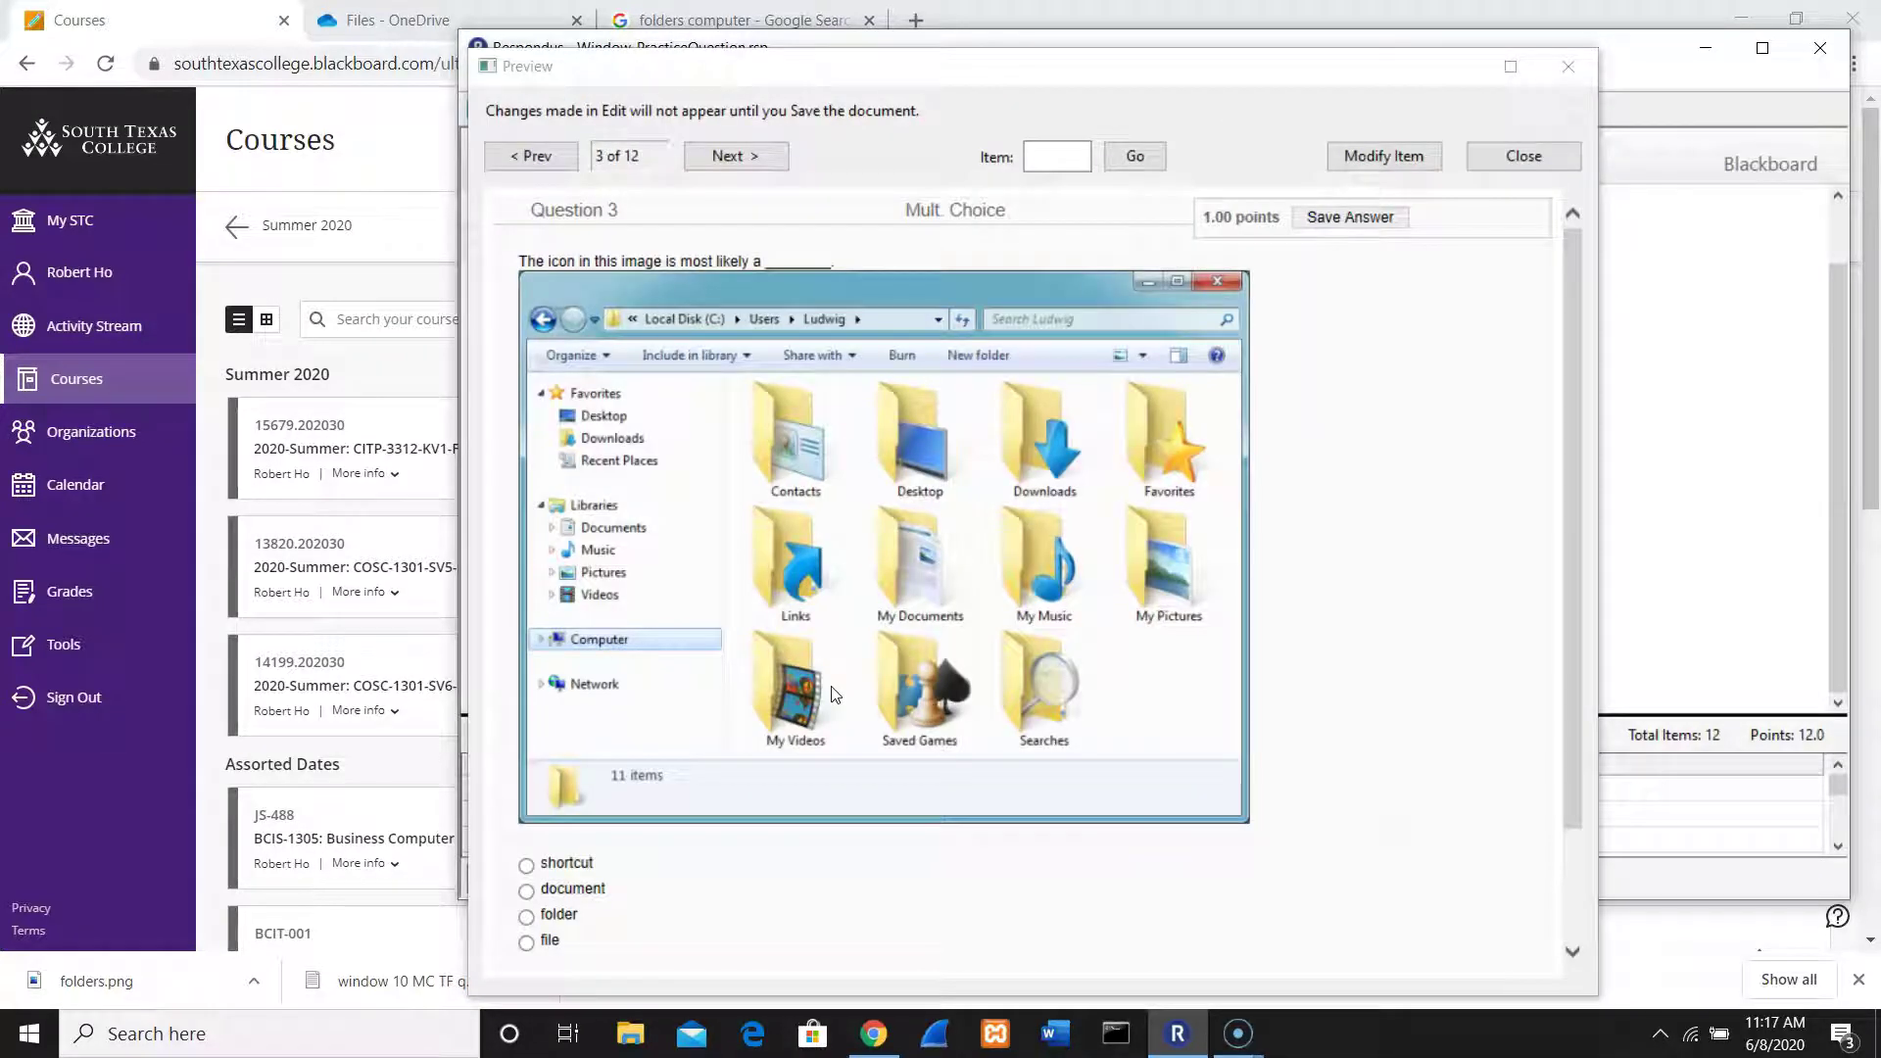
{"action": "left_click", "coordinate": [785, 454]}
Step: Step through previewed questions 1 to 5, rechecking the image on question 3
{"action": "left_click", "coordinate": [551, 157]}
{"action": "left_click", "coordinate": [555, 158]}
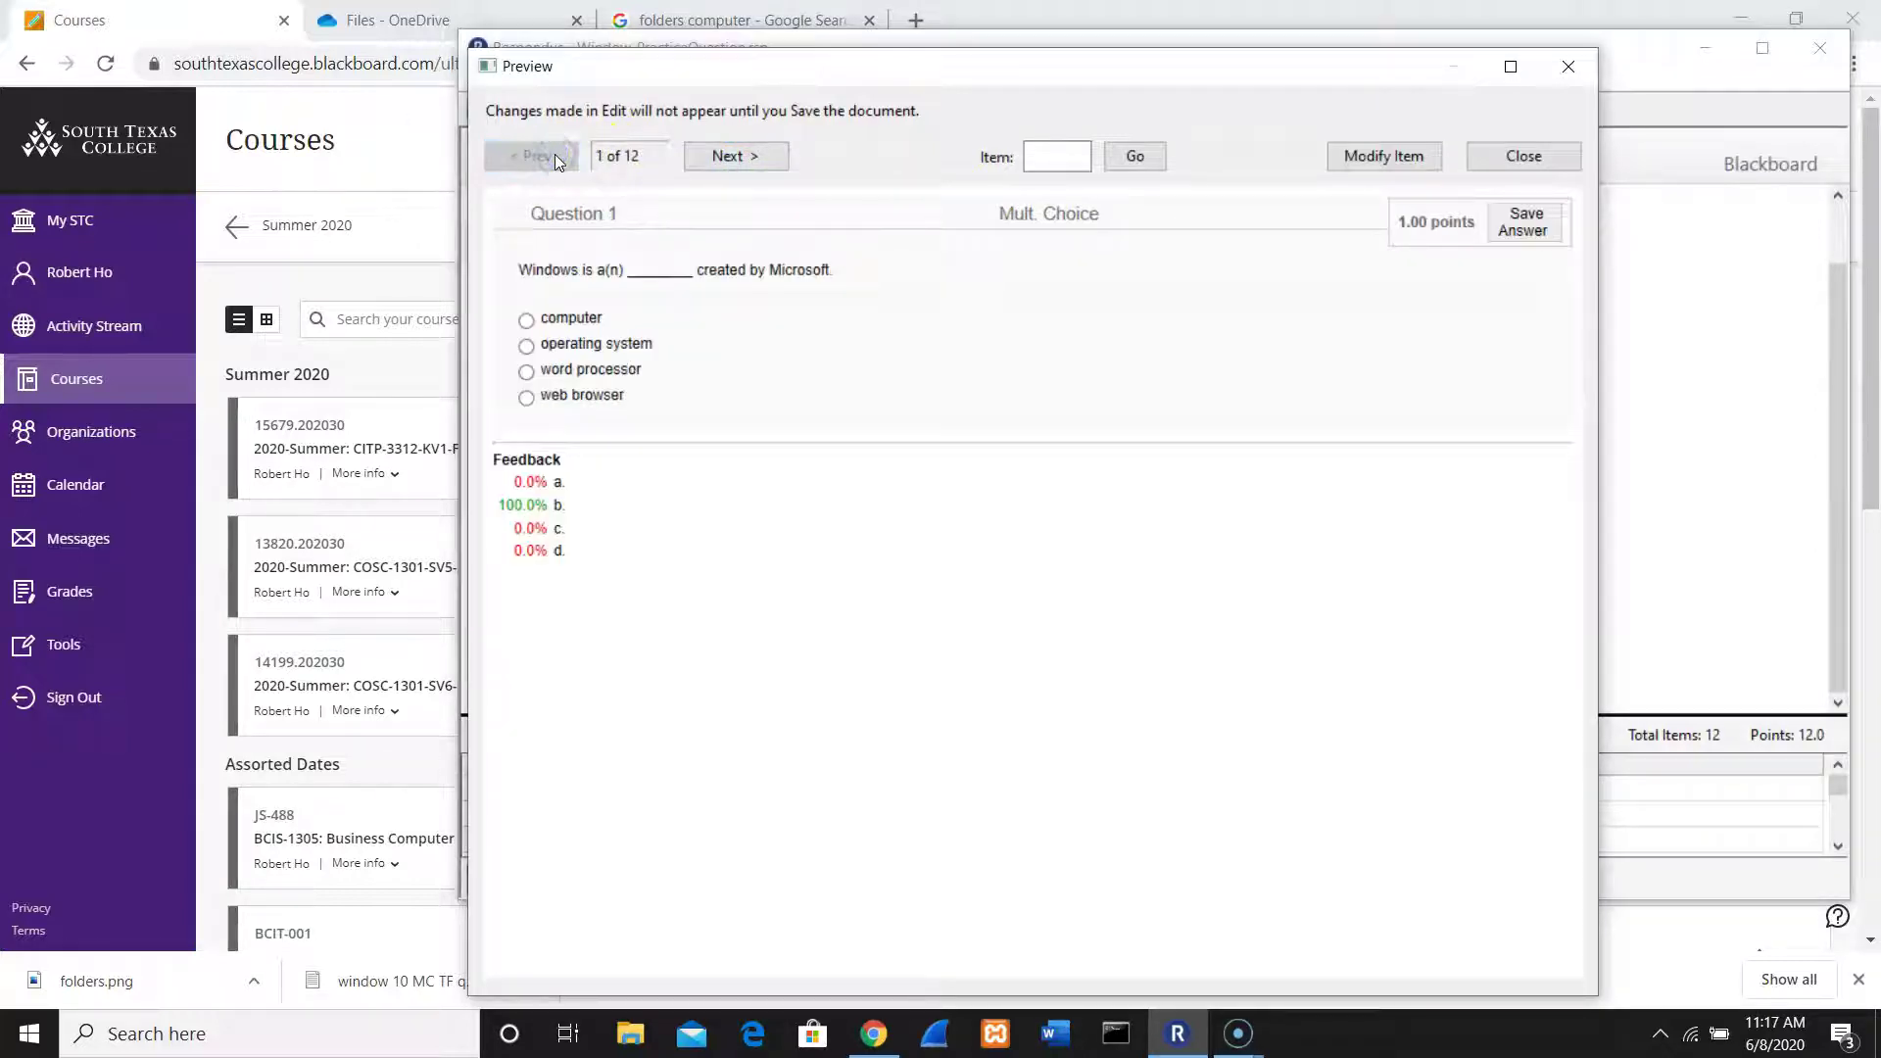
{"action": "left_click", "coordinate": [729, 159]}
{"action": "left_click", "coordinate": [729, 157]}
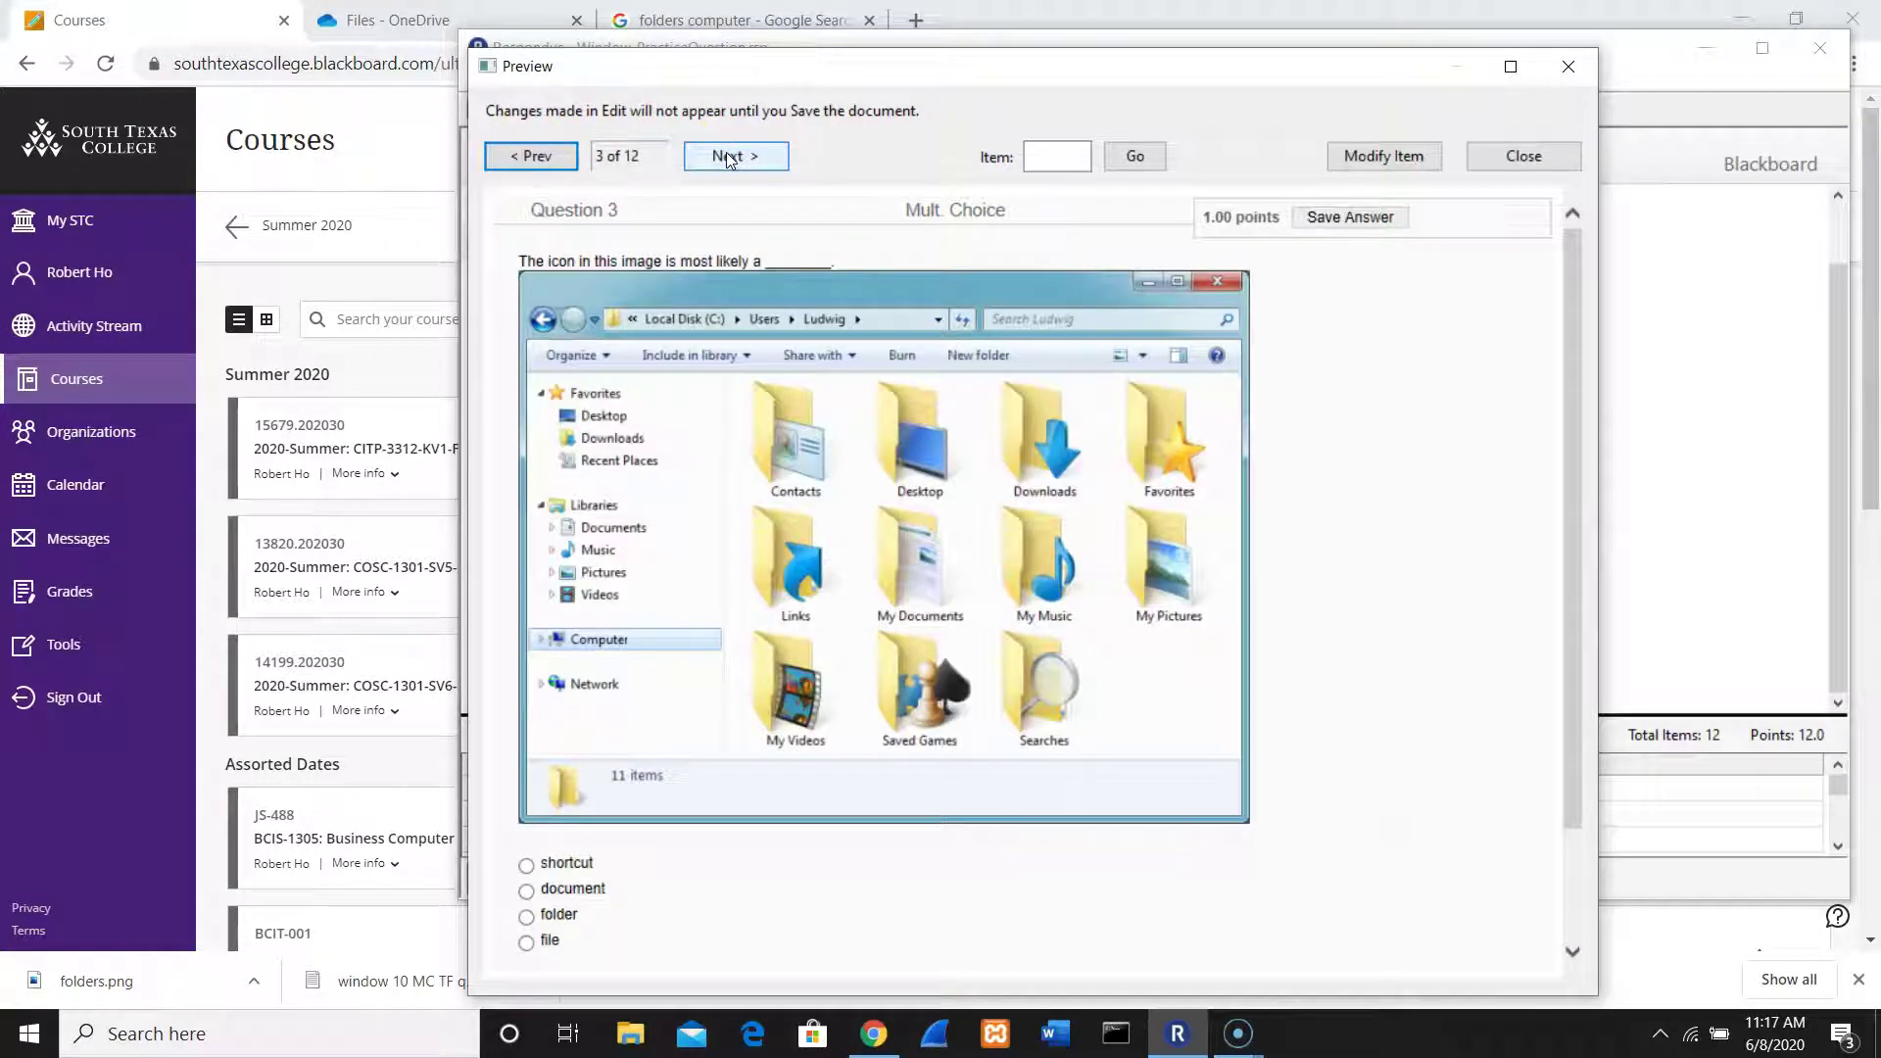
{"action": "left_click", "coordinate": [729, 158]}
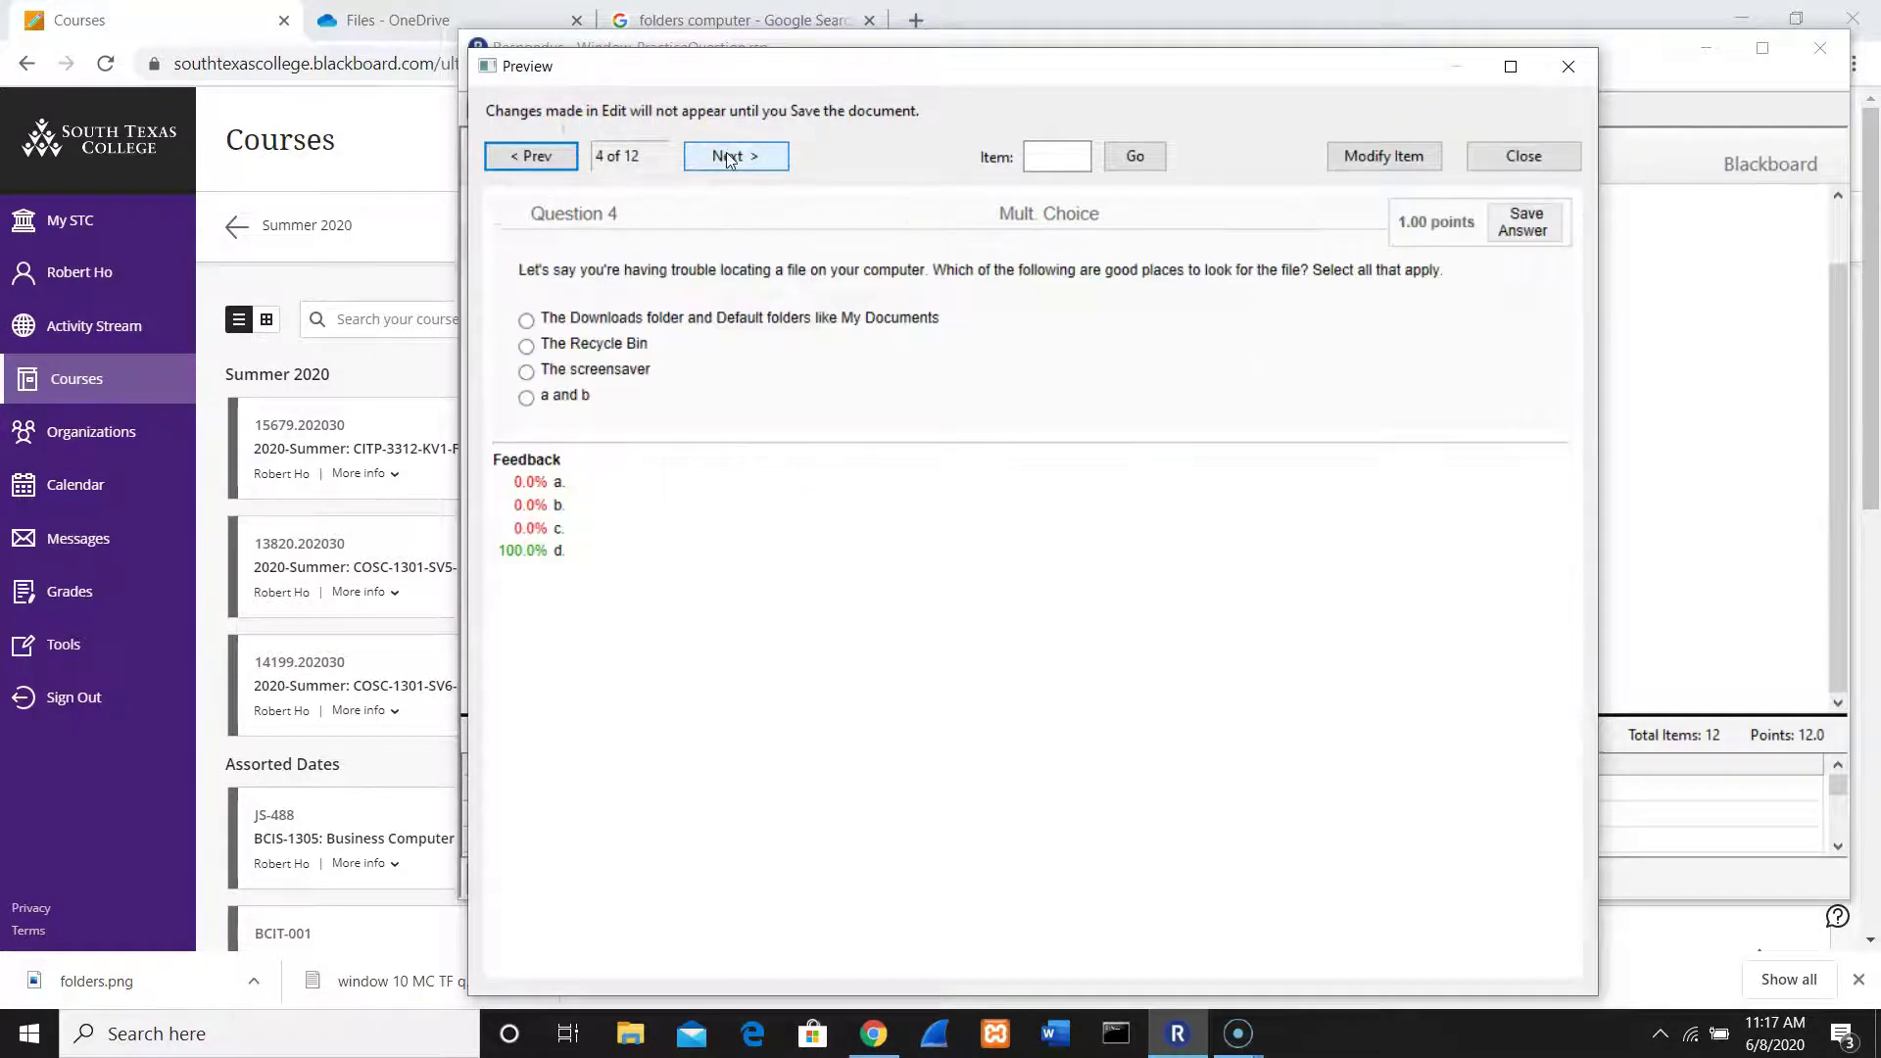
{"action": "left_click", "coordinate": [729, 159]}
{"action": "left_click", "coordinate": [525, 168]}
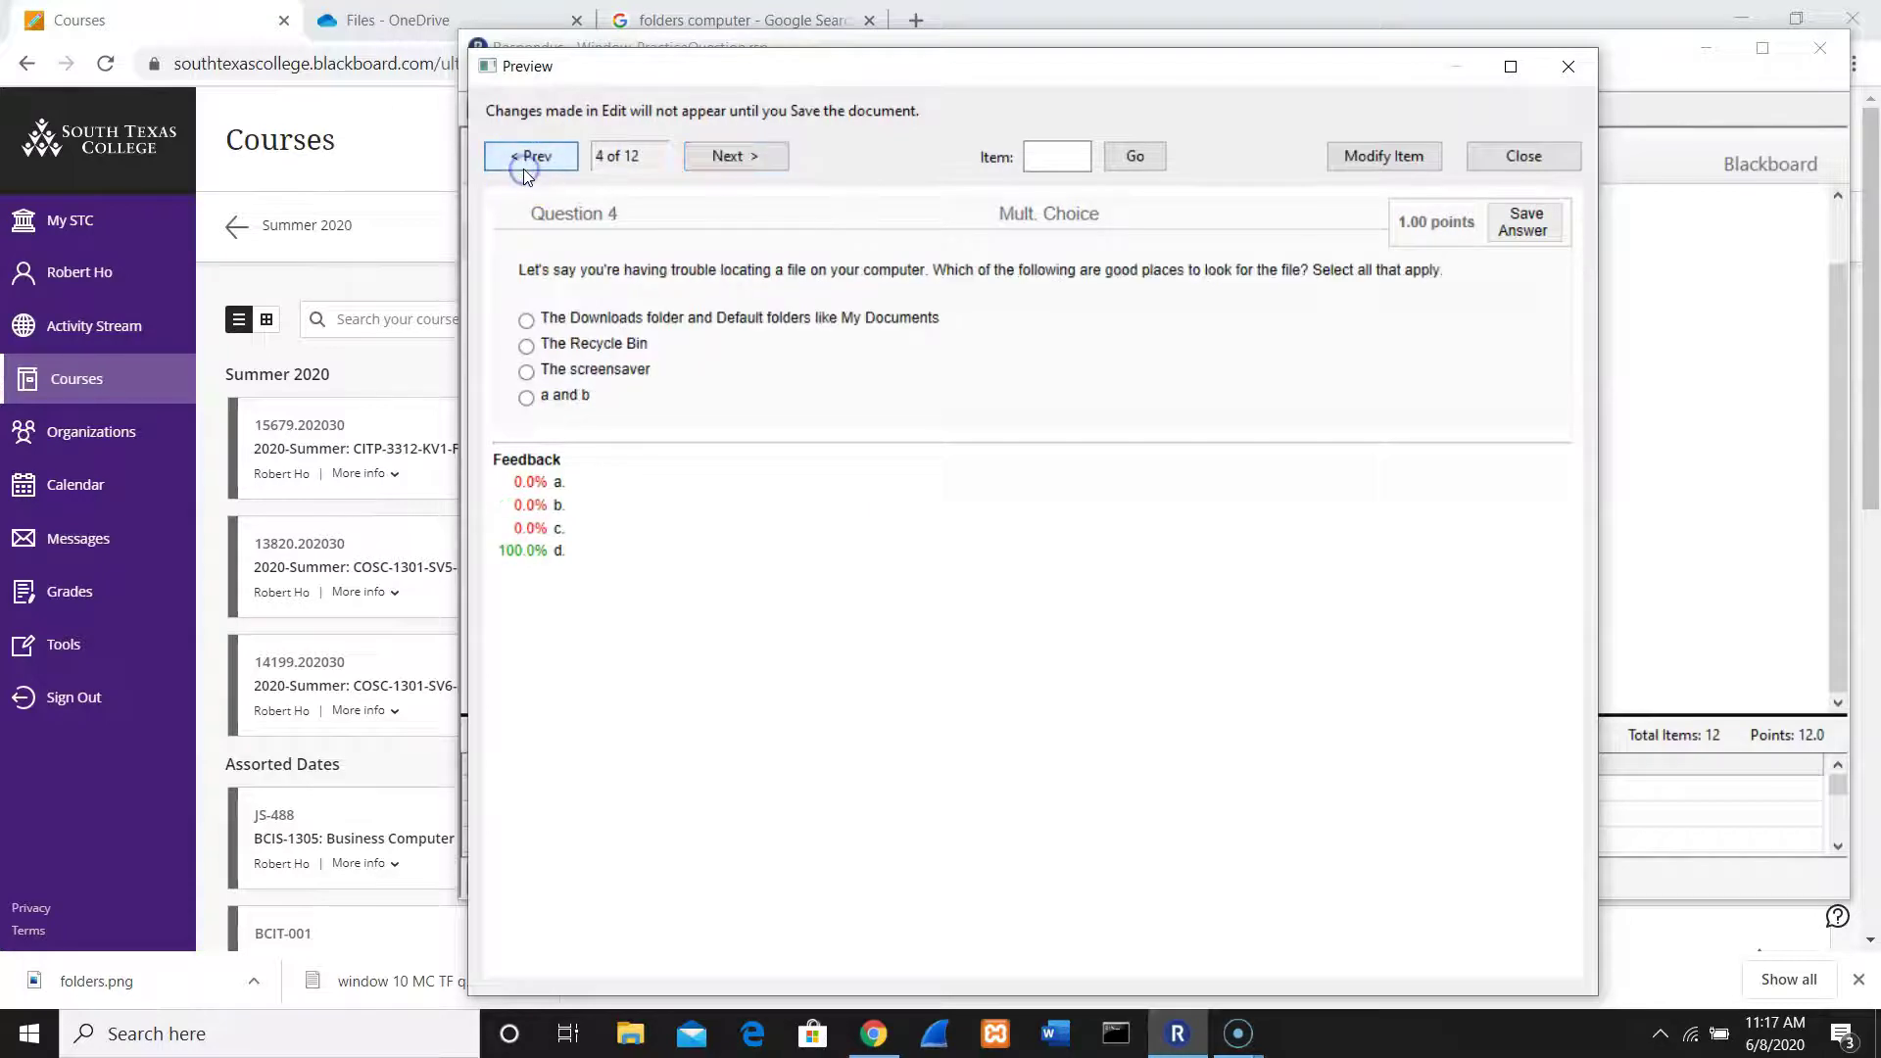
{"action": "left_click", "coordinate": [525, 169]}
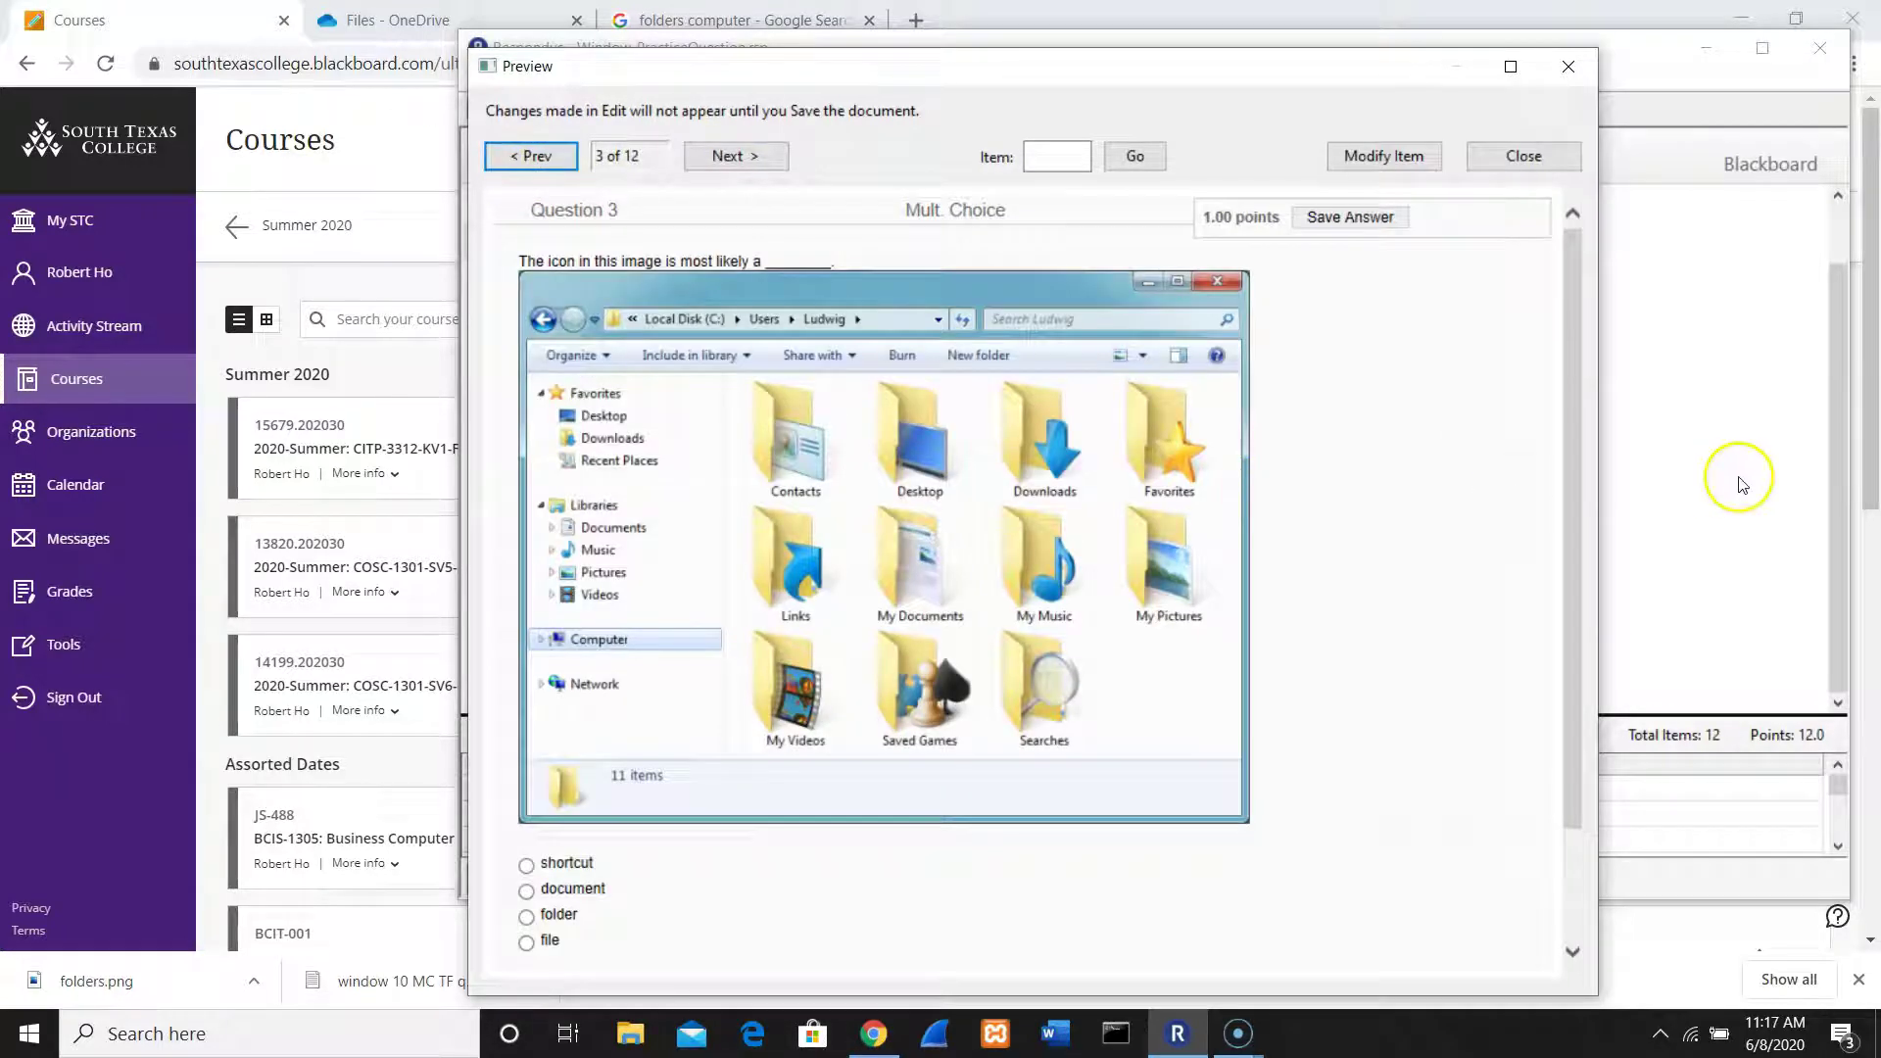
{"action": "left_click_drag", "start_coordinate": [1575, 534], "coordinate": [1558, 777]}
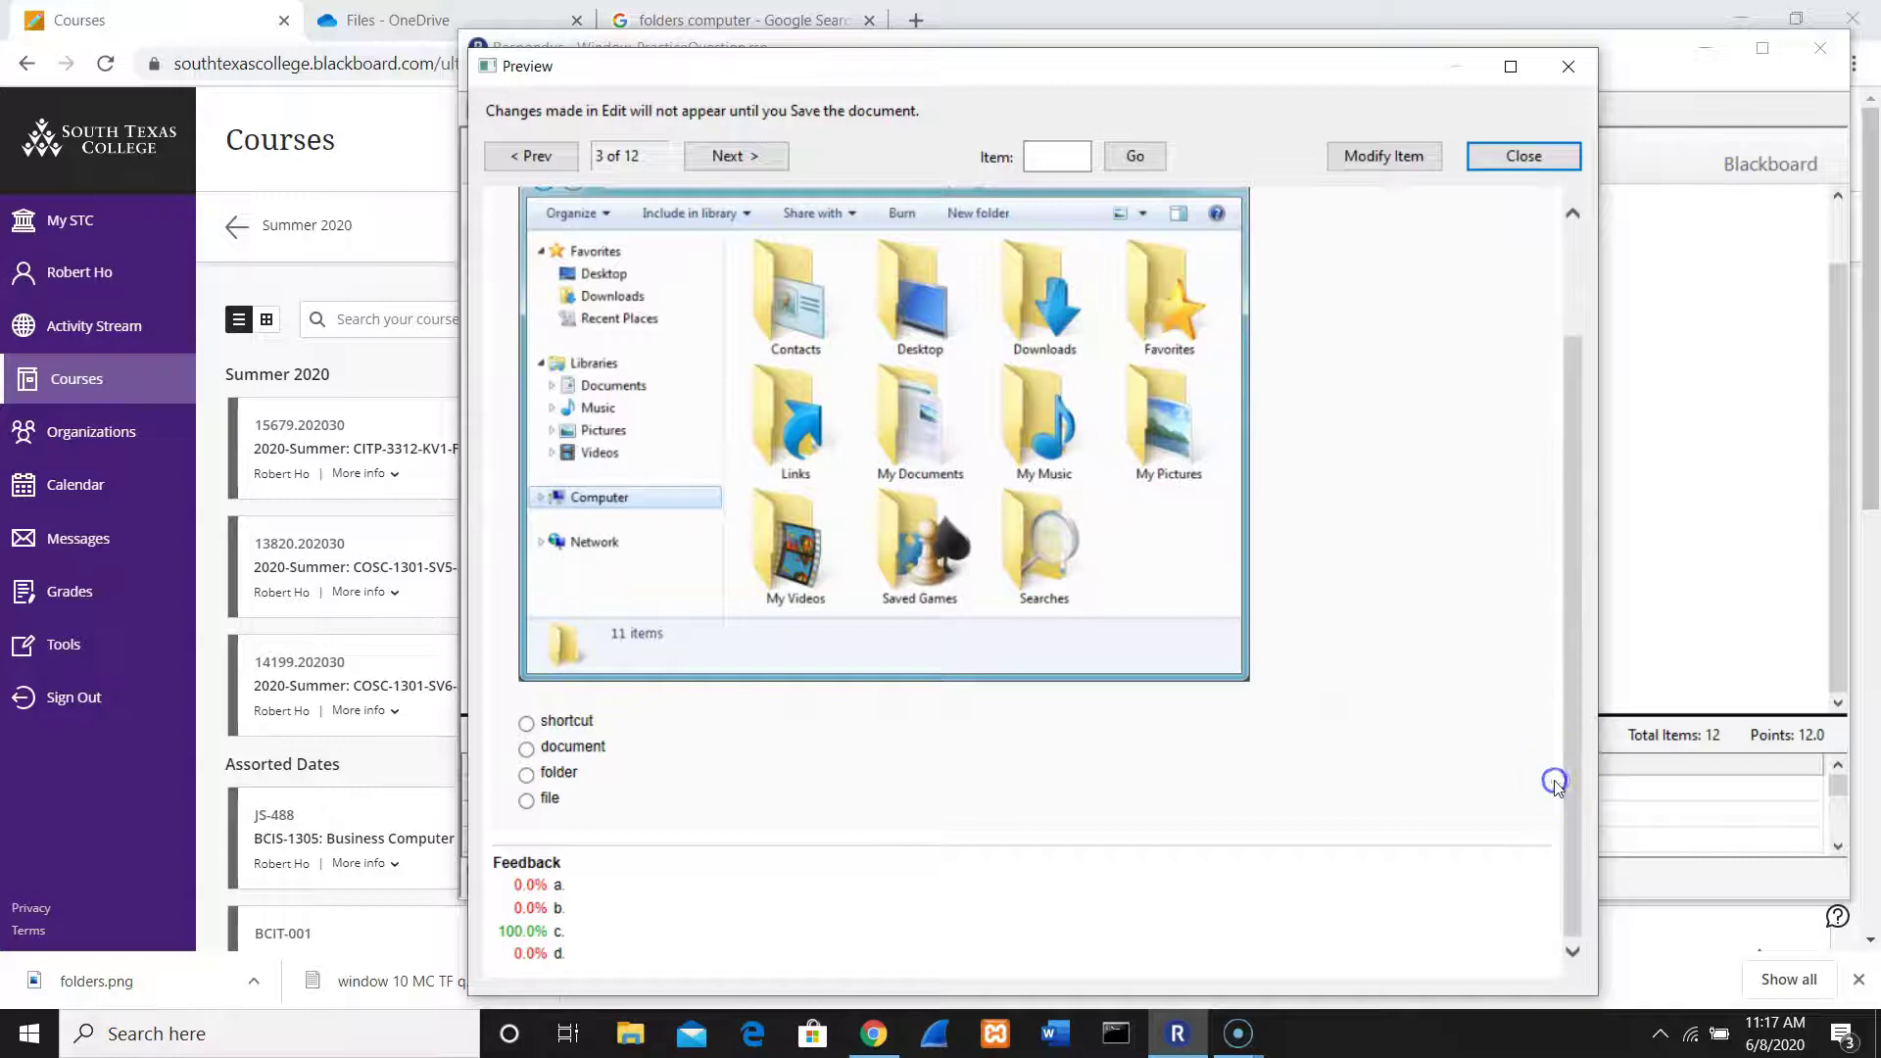
{"action": "left_click", "coordinate": [1410, 162]}
Step: Advance the preview to question 8, whose False answer contains question 9's text
{"action": "left_click", "coordinate": [737, 158]}
{"action": "left_click", "coordinate": [737, 160]}
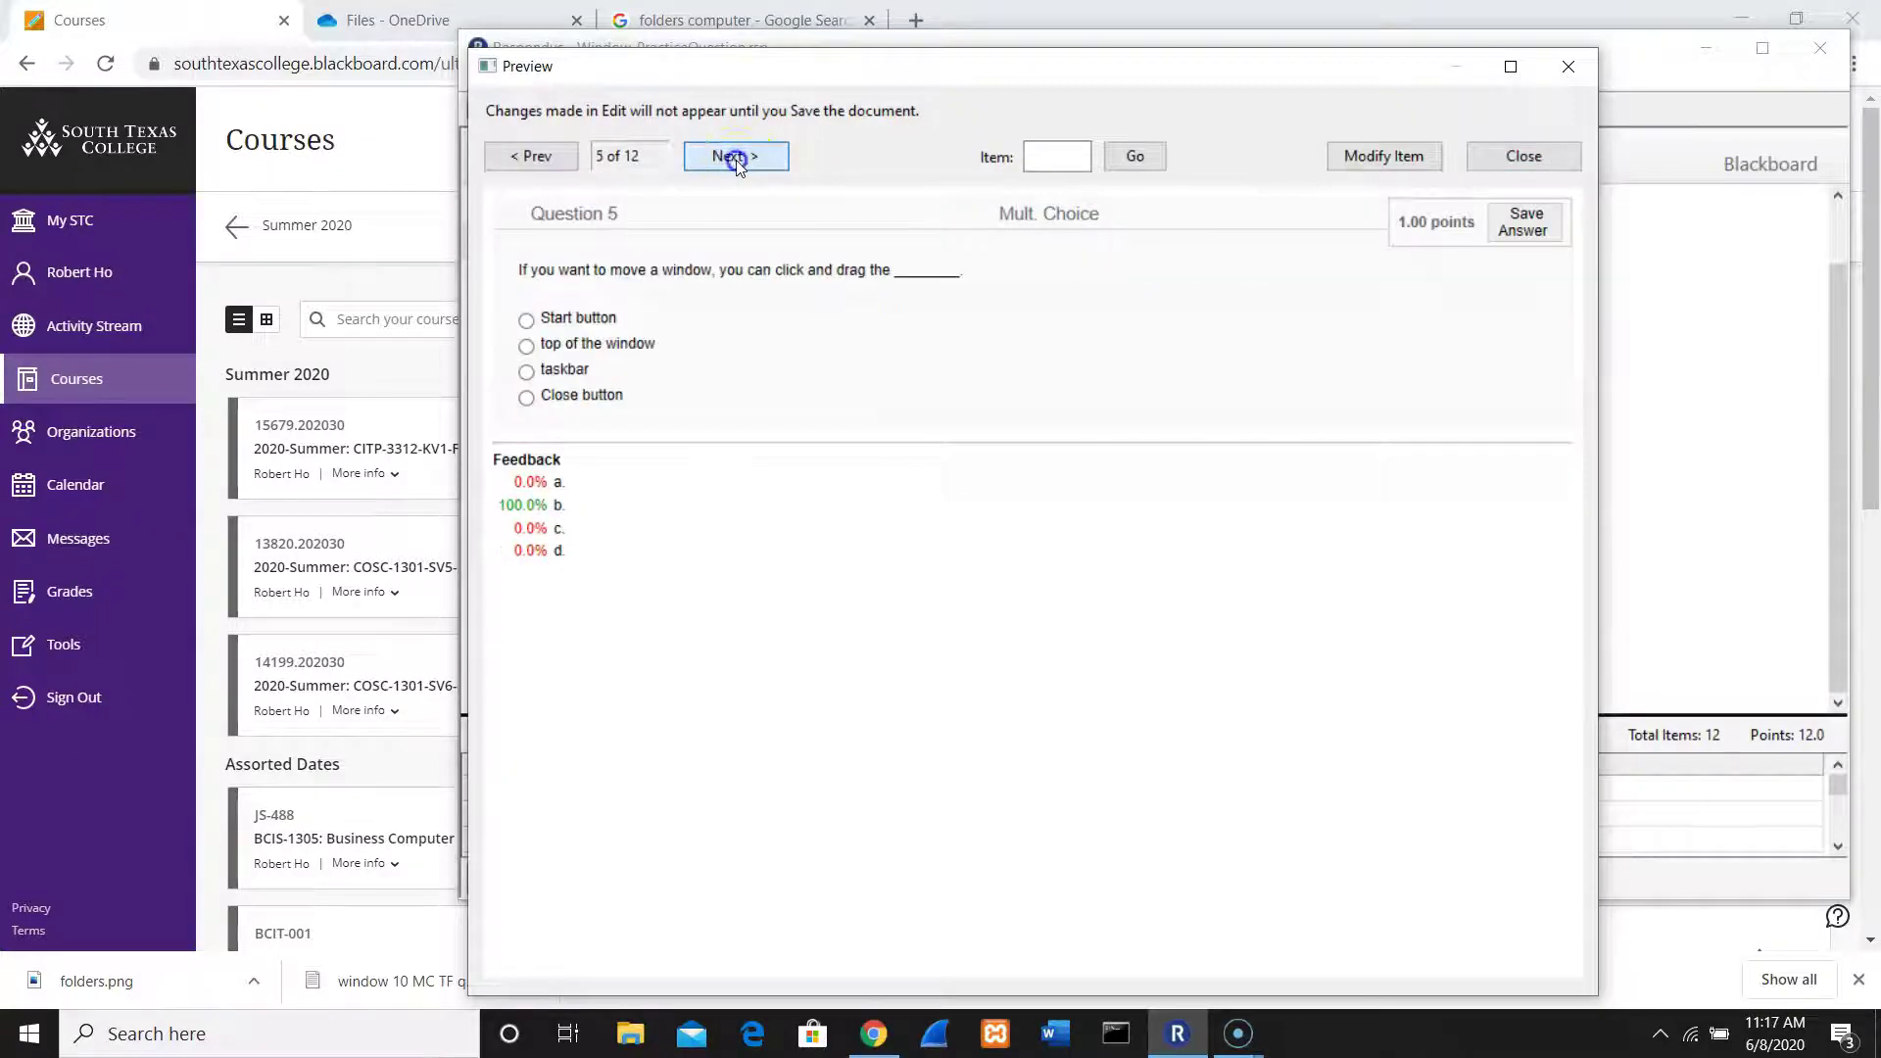
{"action": "left_click", "coordinate": [736, 161]}
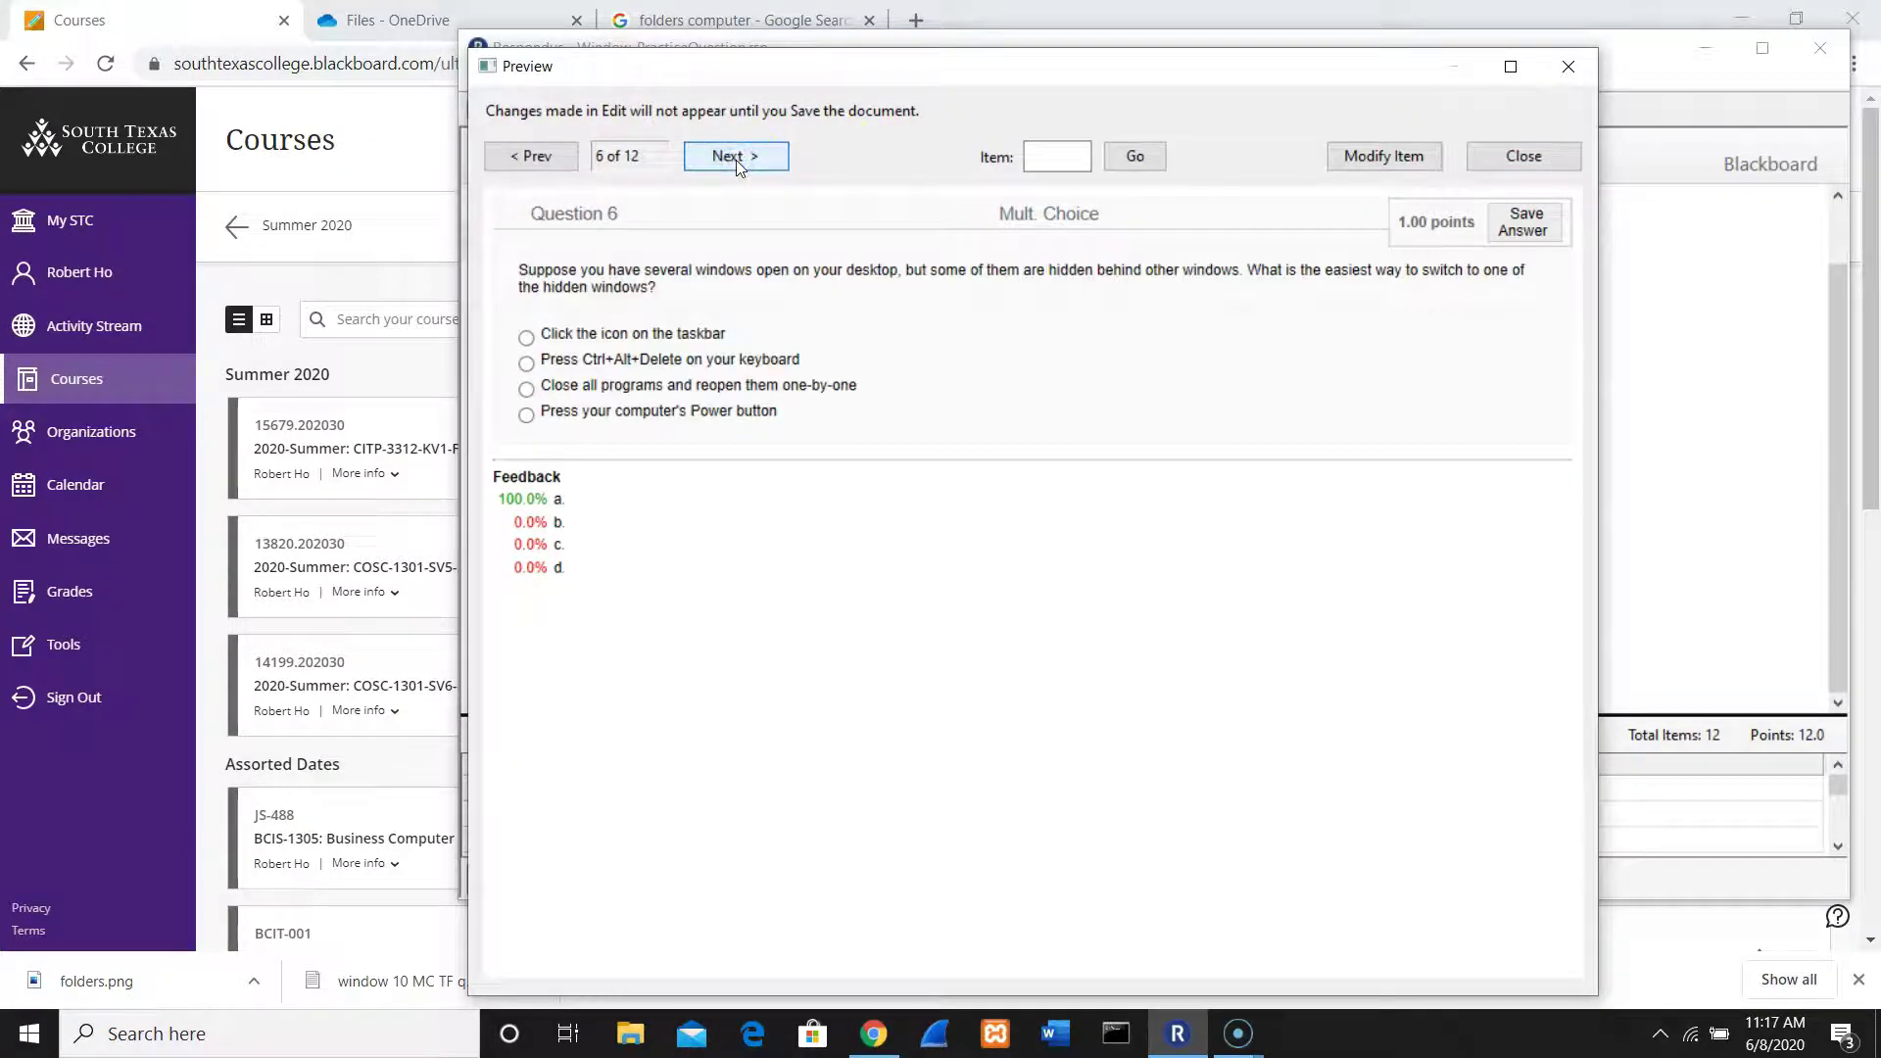
{"action": "left_click", "coordinate": [736, 161]}
{"action": "left_click", "coordinate": [736, 161]}
{"action": "left_click", "coordinate": [735, 161]}
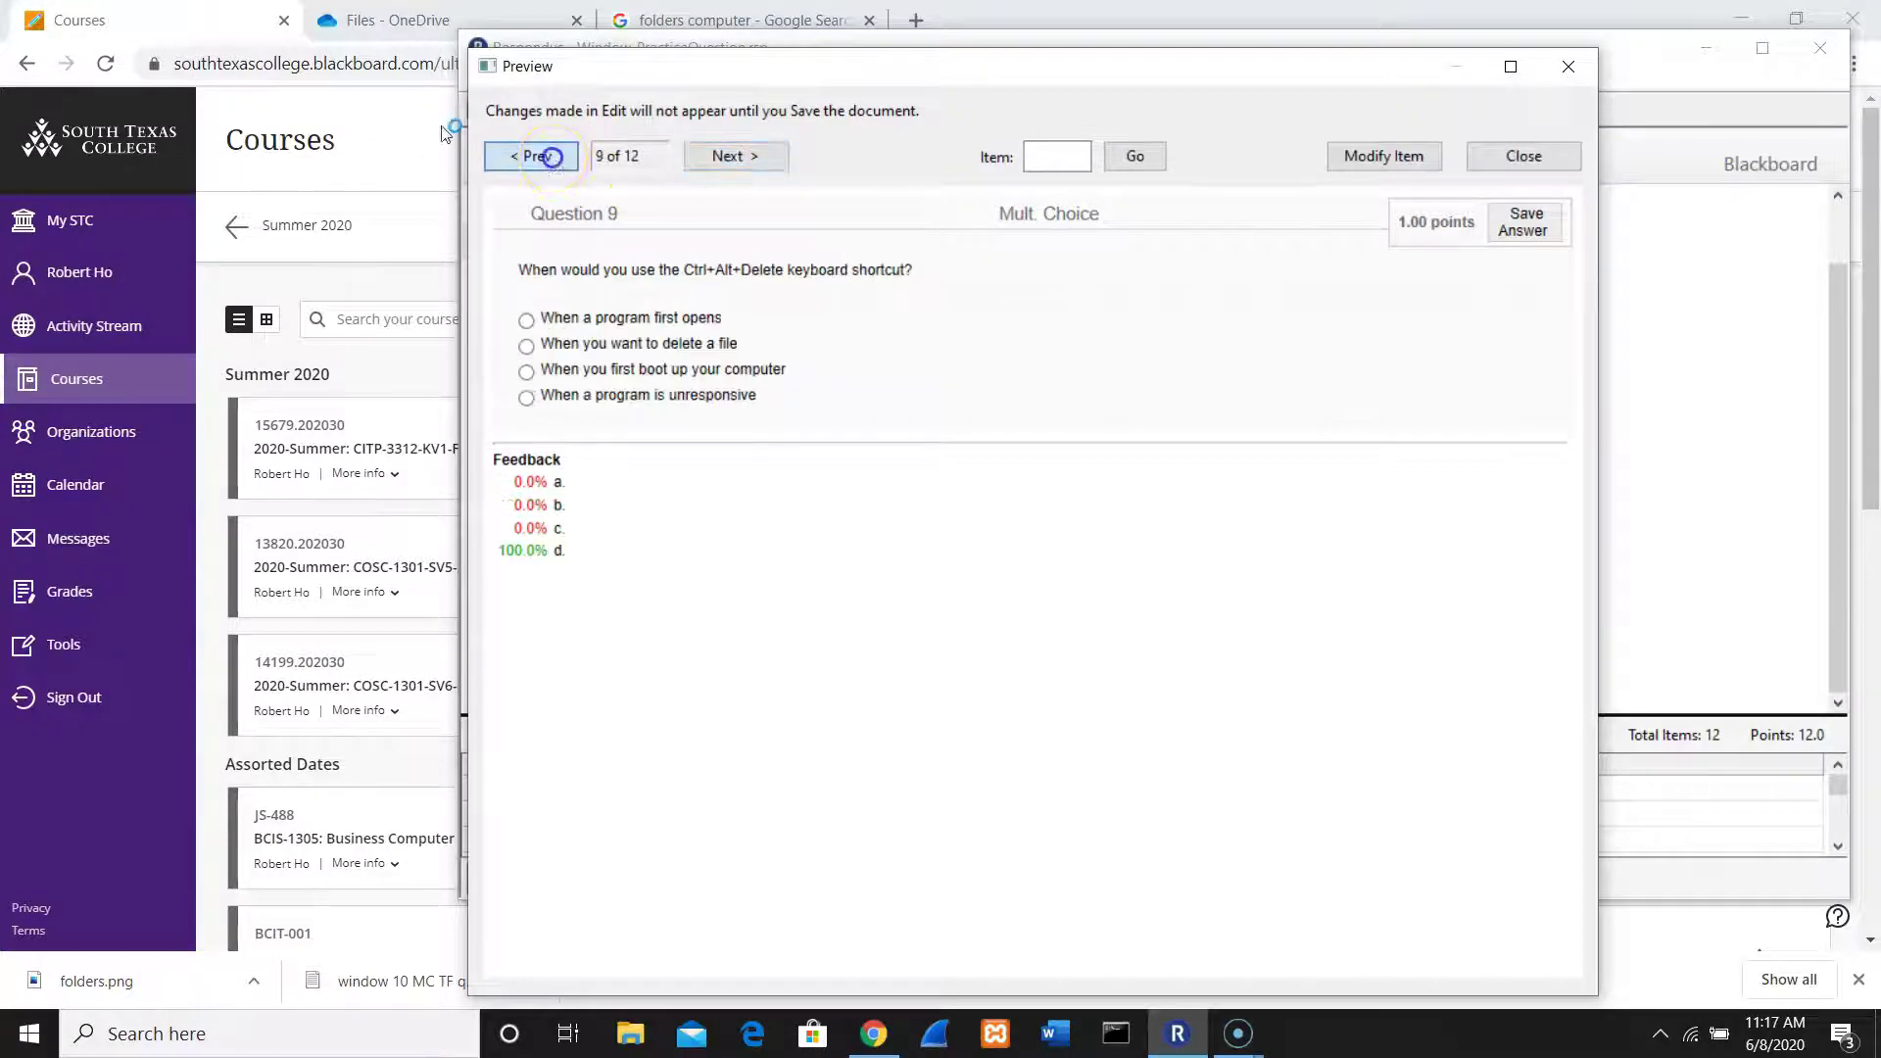
{"action": "left_click", "coordinate": [543, 156]}
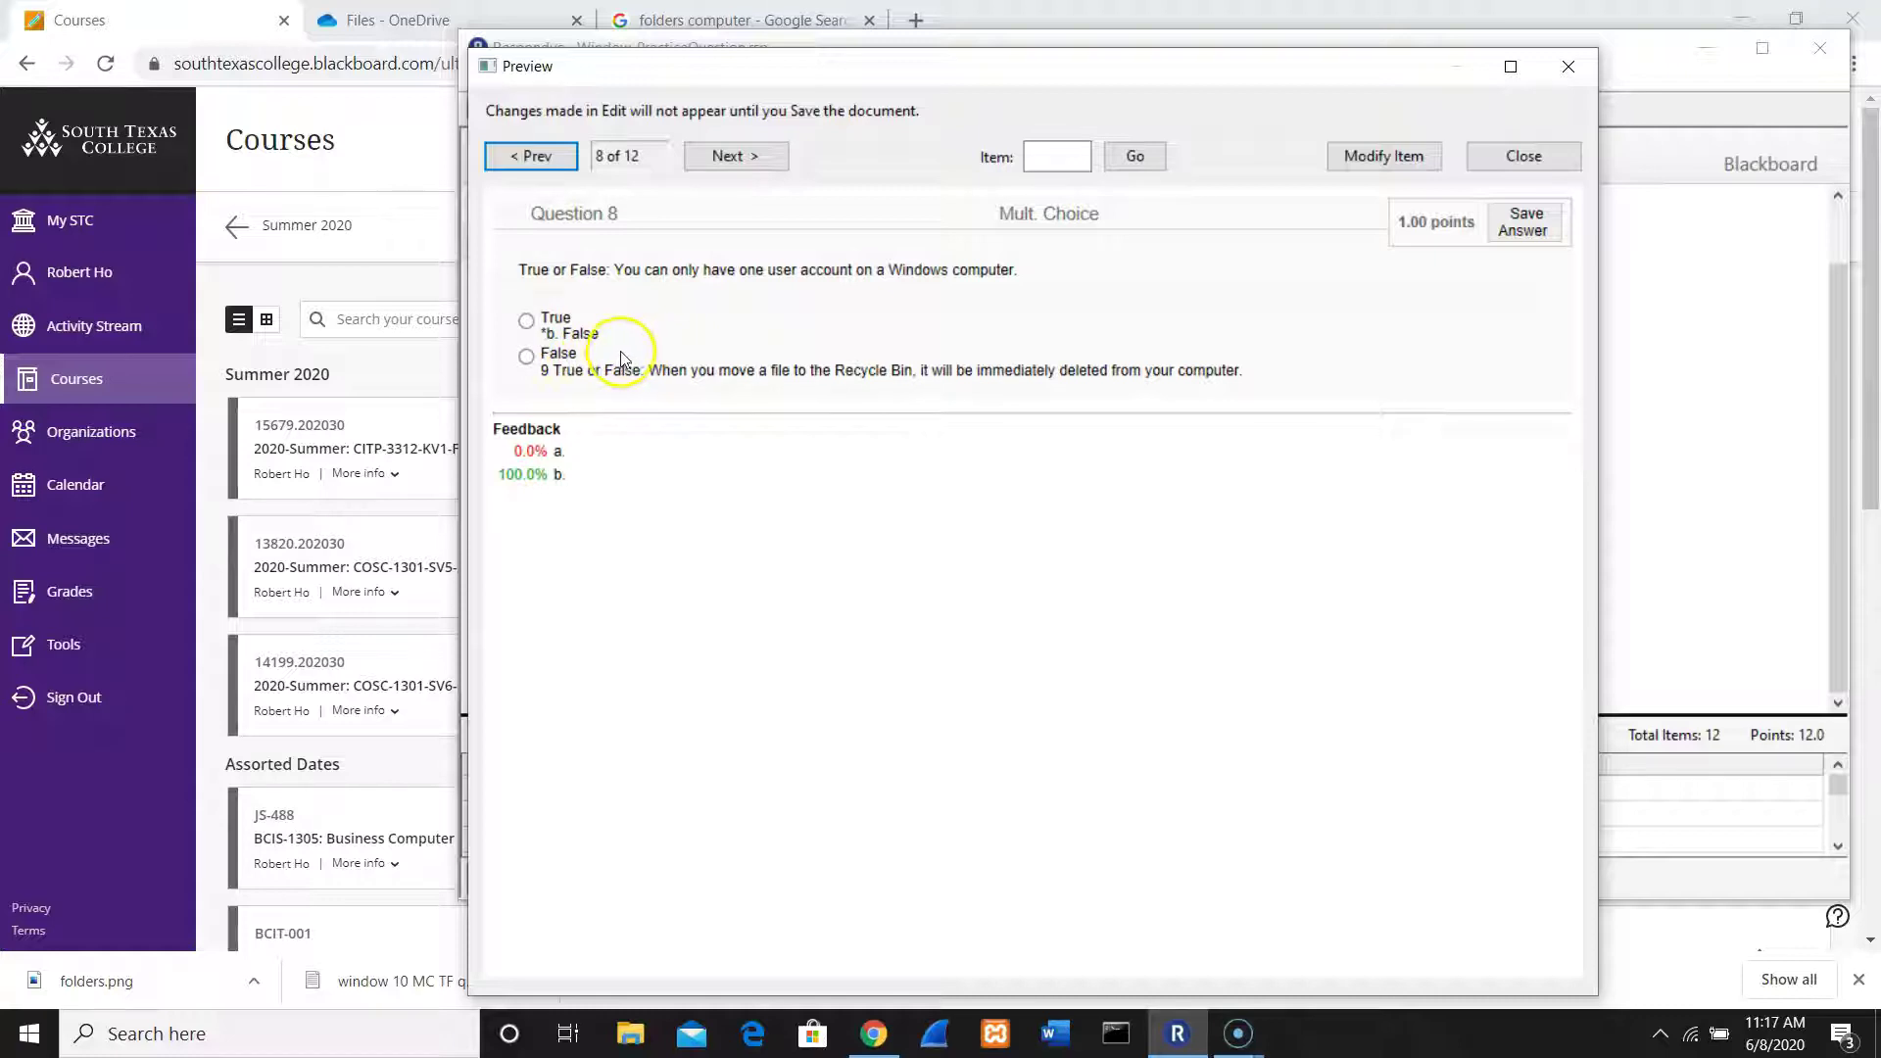
Step: Edit question 8 to delete the stray '*b. False' and question 9 text, leaving True and False answers
{"action": "left_click", "coordinate": [1360, 159]}
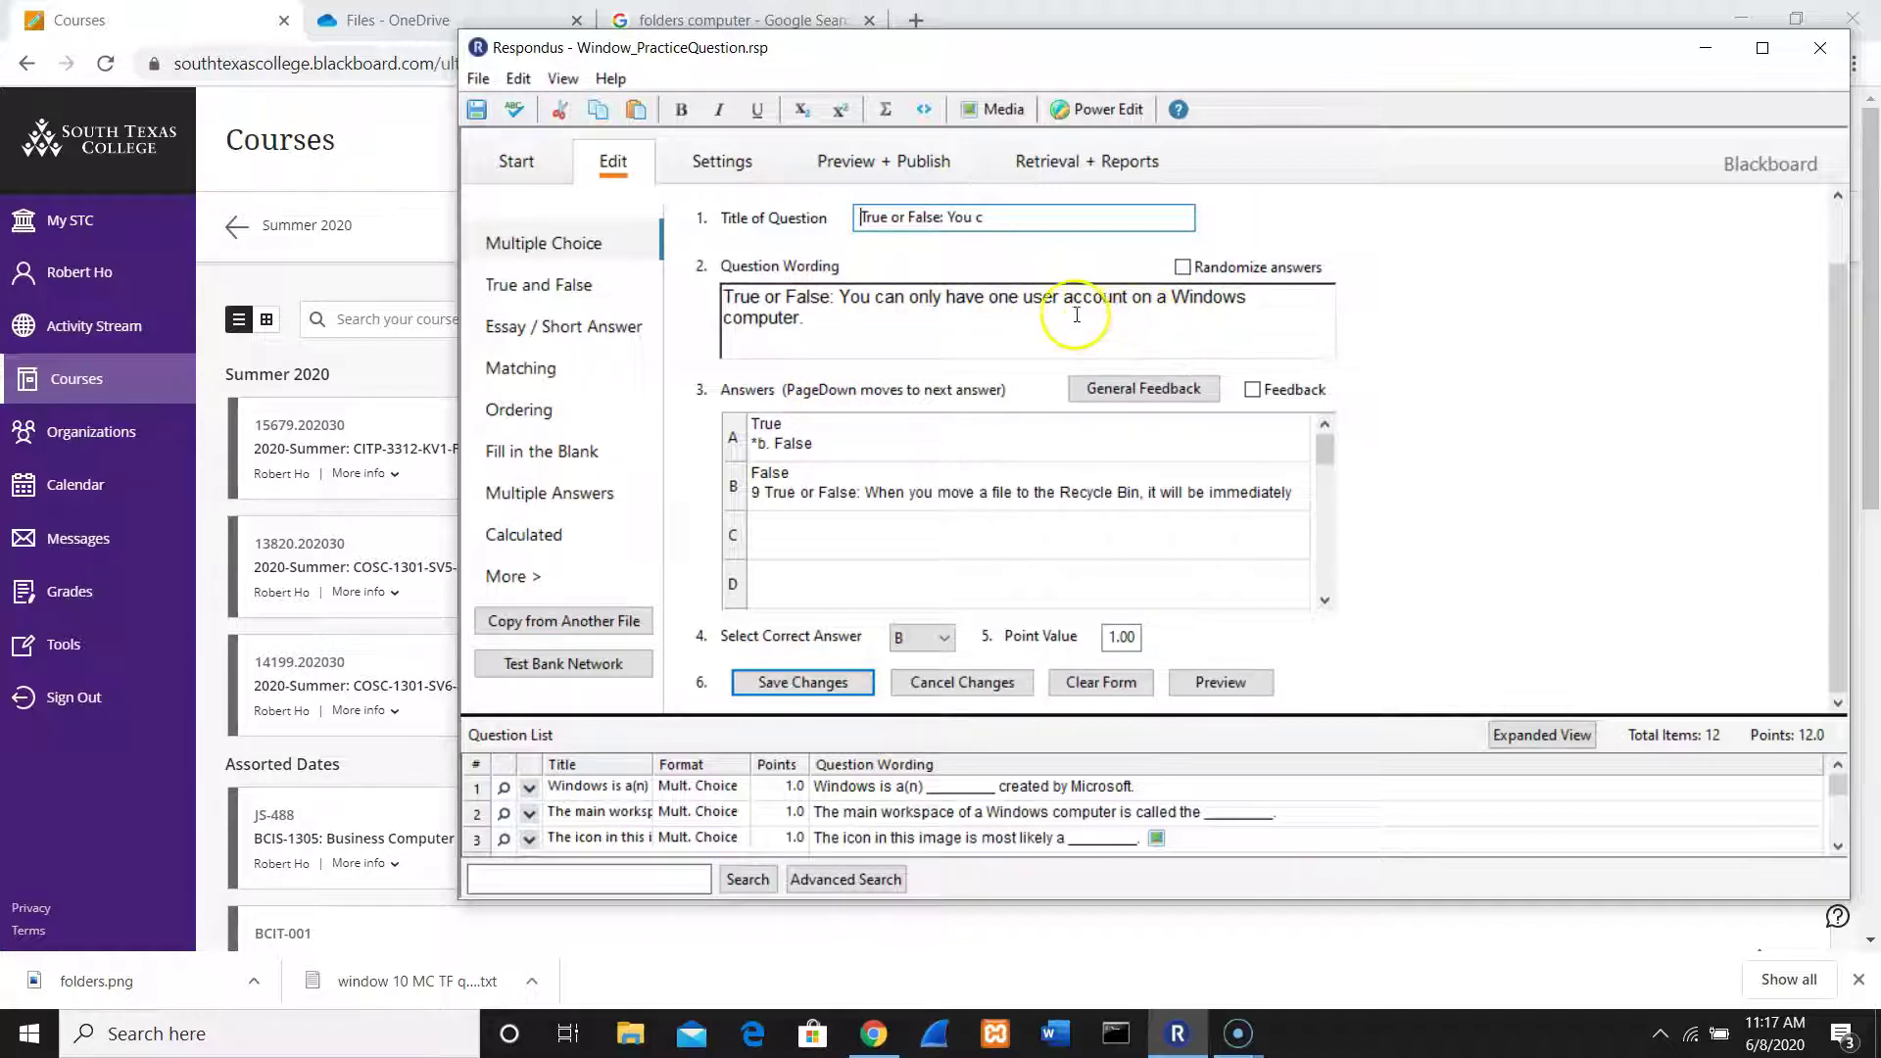
{"action": "left_click", "coordinate": [803, 500]}
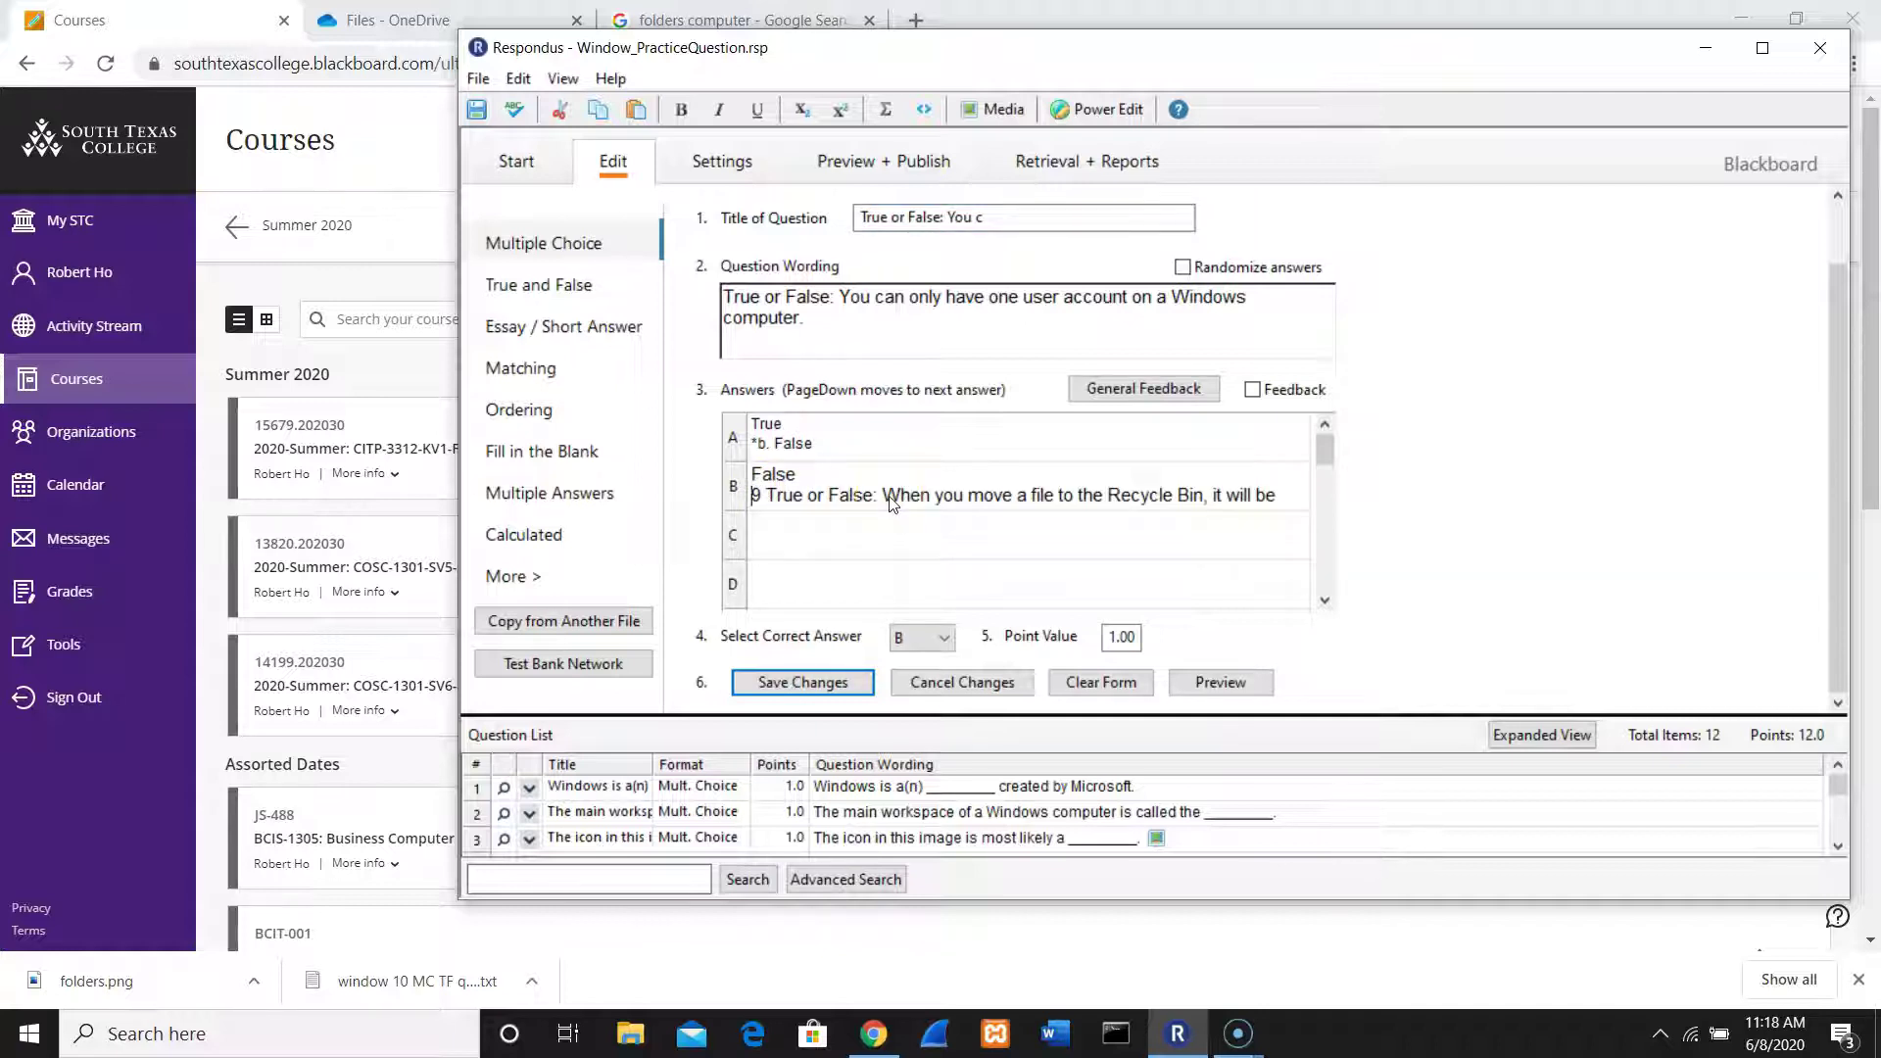
{"action": "key", "text": "Delete"}
{"action": "key", "text": "Delete"}
{"action": "key", "text": "Delete"}
{"action": "key", "text": "Delete"}
{"action": "key", "text": "Delete"}
{"action": "key", "text": "Delete"}
{"action": "key", "text": "Delete"}
{"action": "key", "text": "Delete"}
{"action": "key", "text": "Delete"}
{"action": "key", "text": "Delete"}
{"action": "key", "text": "Delete"}
{"action": "key", "text": "Delete"}
{"action": "key", "text": "Delete"}
{"action": "key", "text": "Delete"}
{"action": "key", "text": "Delete"}
{"action": "key", "text": "Delete"}
{"action": "key", "text": "Delete"}
{"action": "key", "text": "Delete"}
{"action": "key", "text": "Delete"}
{"action": "key", "text": "Delete"}
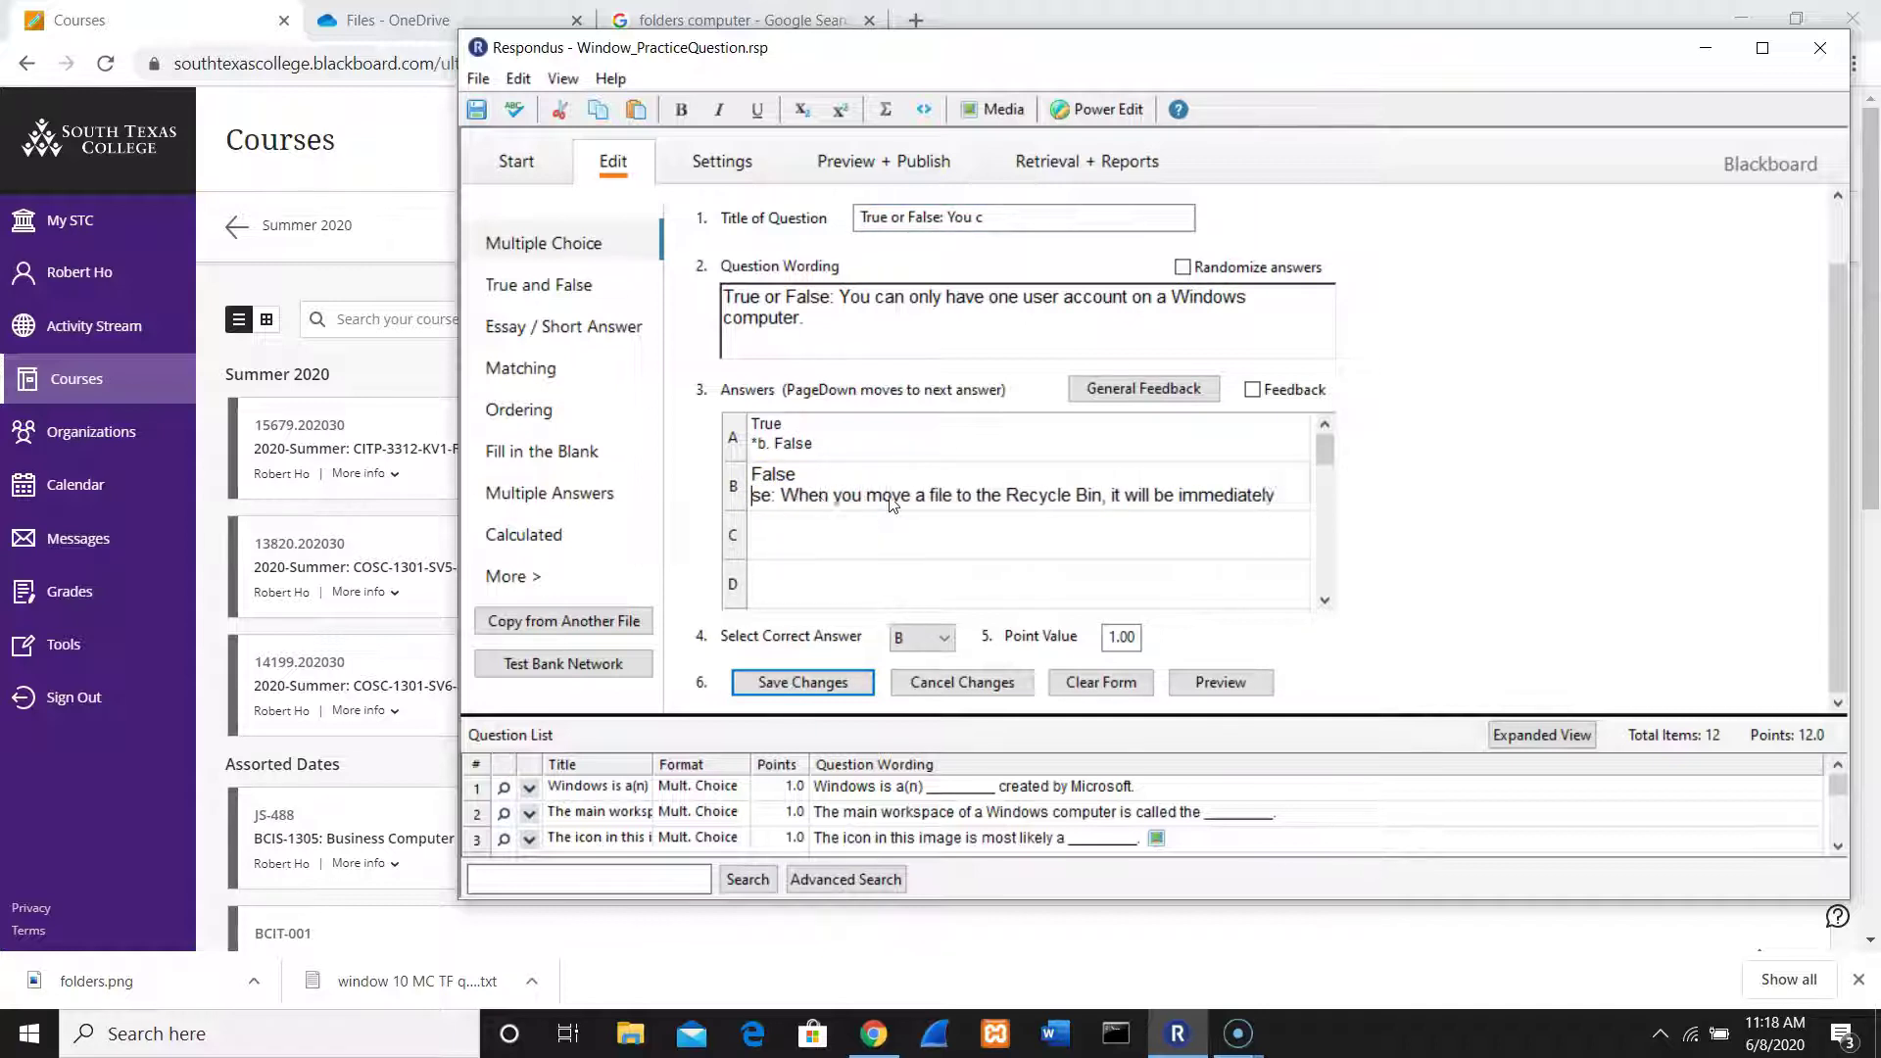
{"action": "key", "text": "Delete"}
{"action": "key", "text": "Delete"}
{"action": "key", "text": "Delete"}
{"action": "key", "text": "Delete"}
{"action": "key", "text": "Delete"}
{"action": "key", "text": "Delete"}
{"action": "key", "text": "Delete"}
{"action": "key", "text": "Delete"}
{"action": "key", "text": "Delete"}
{"action": "key", "text": "Delete"}
{"action": "key", "text": "Delete"}
{"action": "key", "text": "Delete"}
{"action": "key", "text": "Delete"}
{"action": "key", "text": "Delete"}
{"action": "key", "text": "Delete"}
{"action": "key", "text": "Delete"}
{"action": "key", "text": "Delete"}
{"action": "key", "text": "Delete"}
{"action": "key", "text": "Delete"}
{"action": "key", "text": "Delete"}
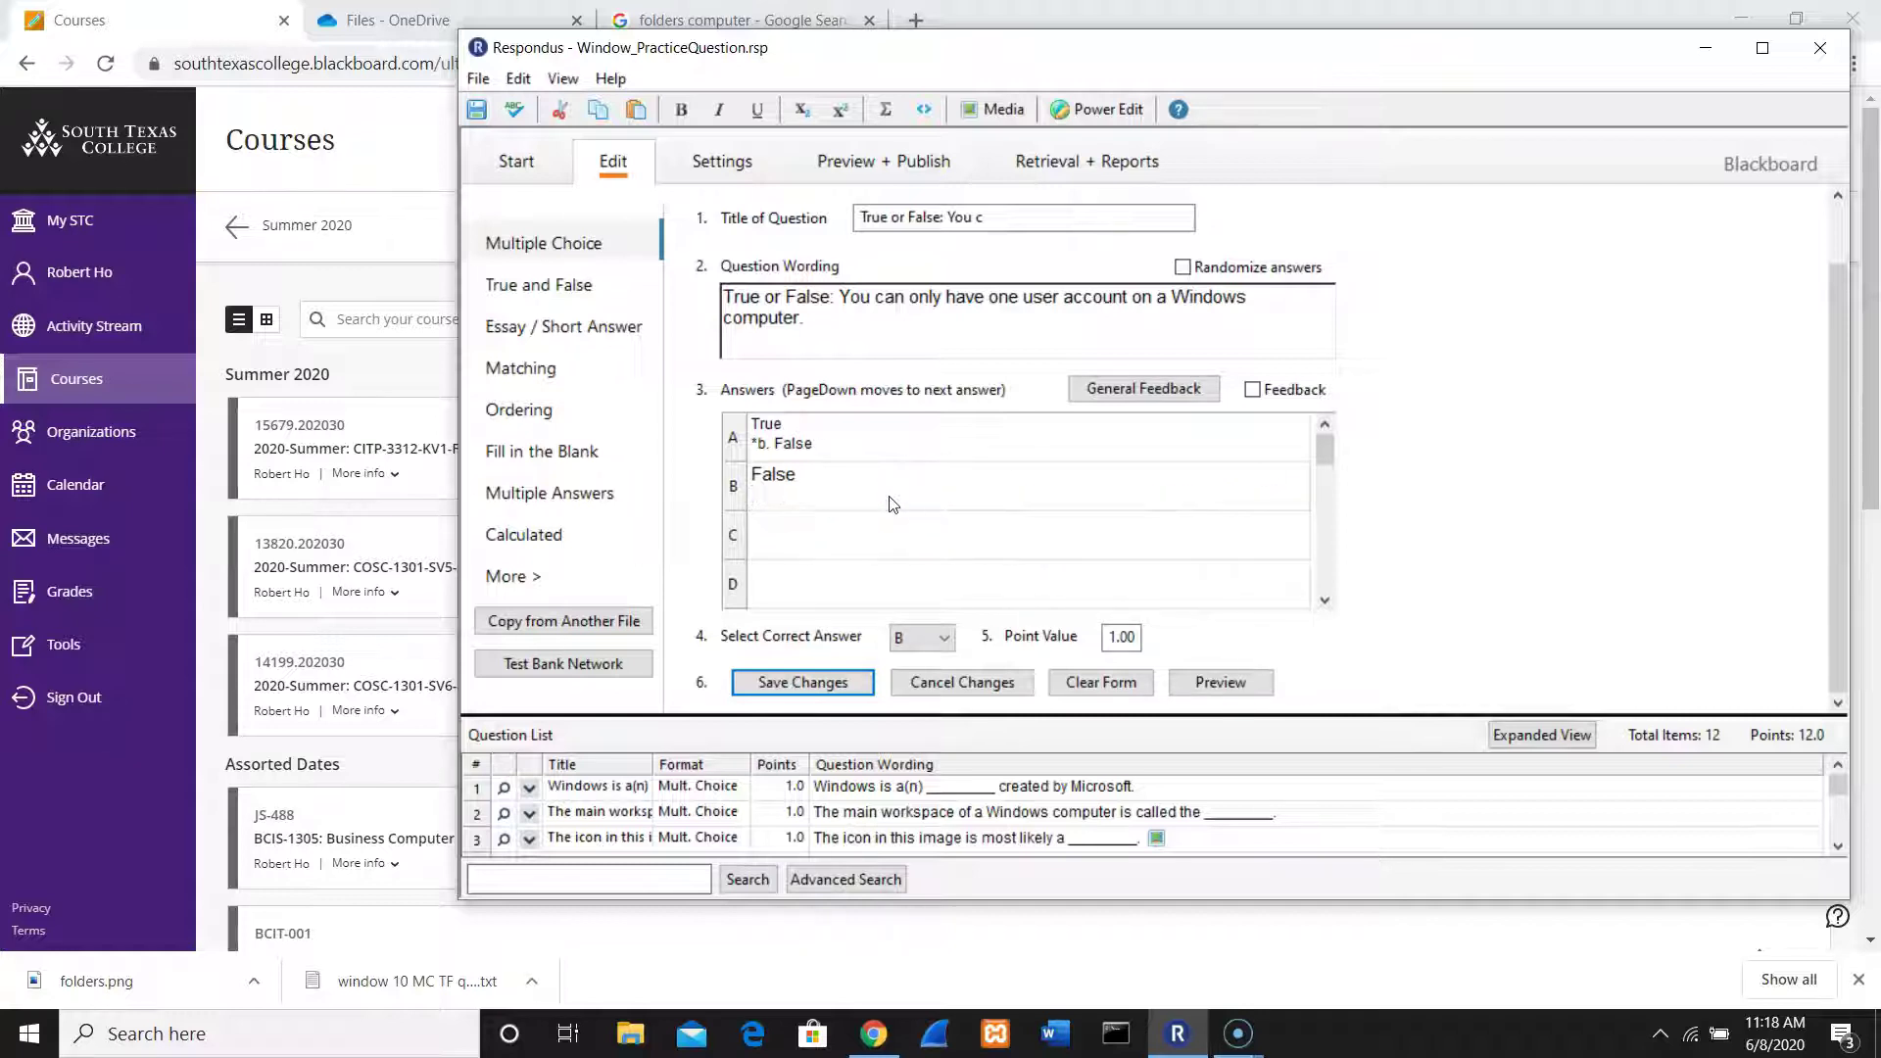
{"action": "left_click", "coordinate": [817, 443]}
{"action": "key", "text": "Page_Up"}
{"action": "left_click", "coordinate": [816, 478]}
Step: Save question 8's corrections and bring up its preview showing only True and False
{"action": "left_click", "coordinate": [830, 683]}
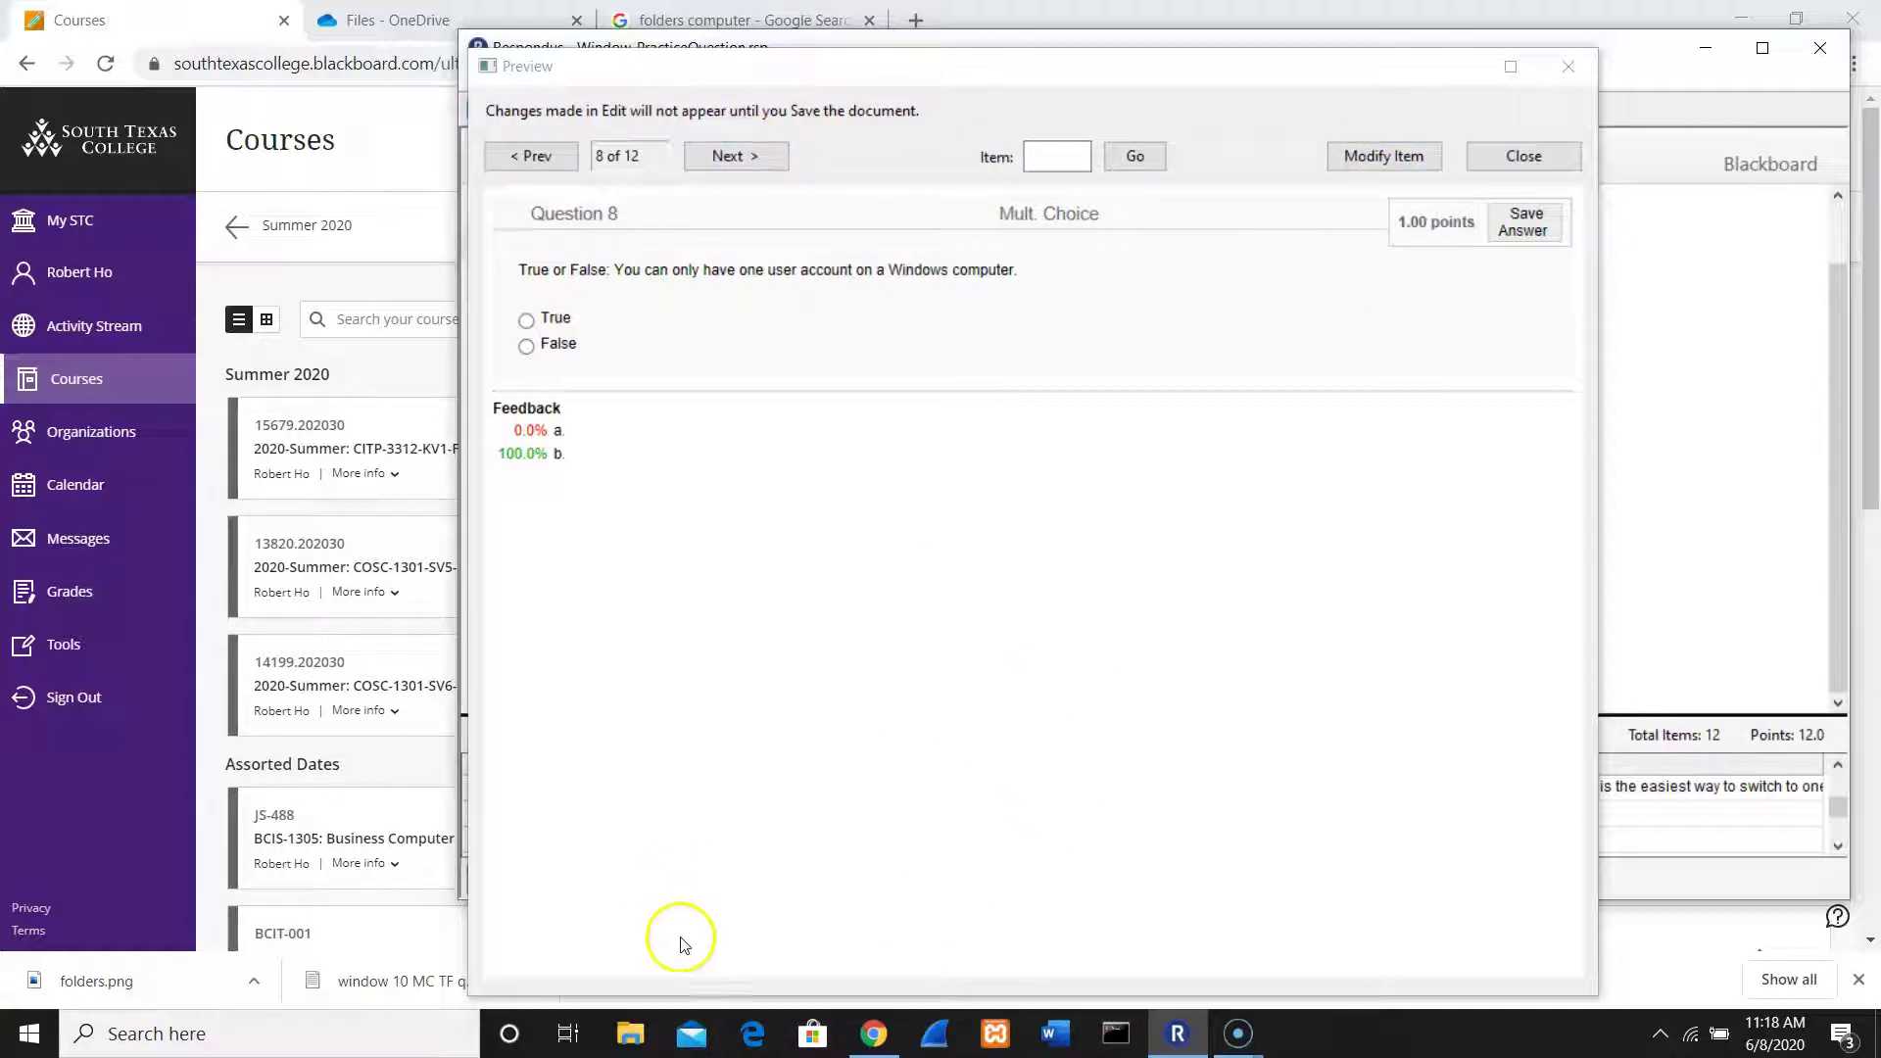
{"action": "left_click", "coordinate": [568, 1034]}
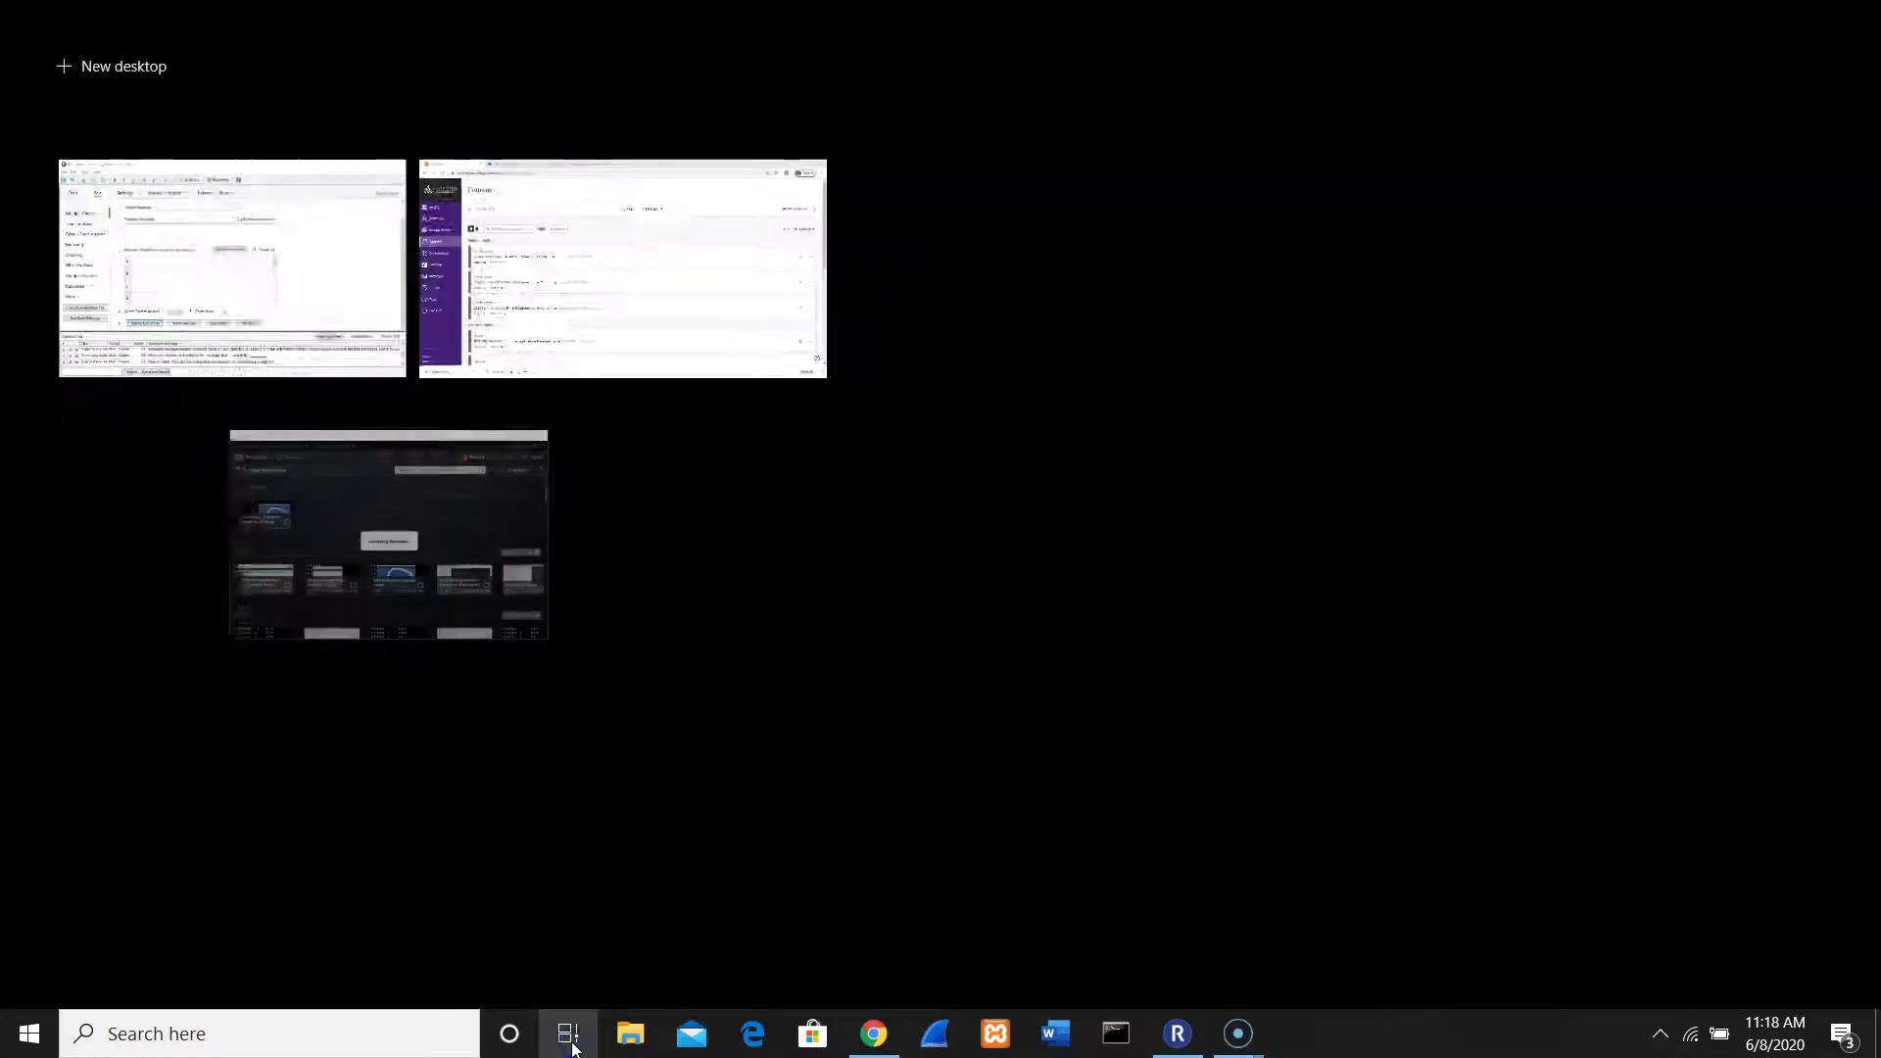
{"action": "left_click", "coordinate": [568, 1035]}
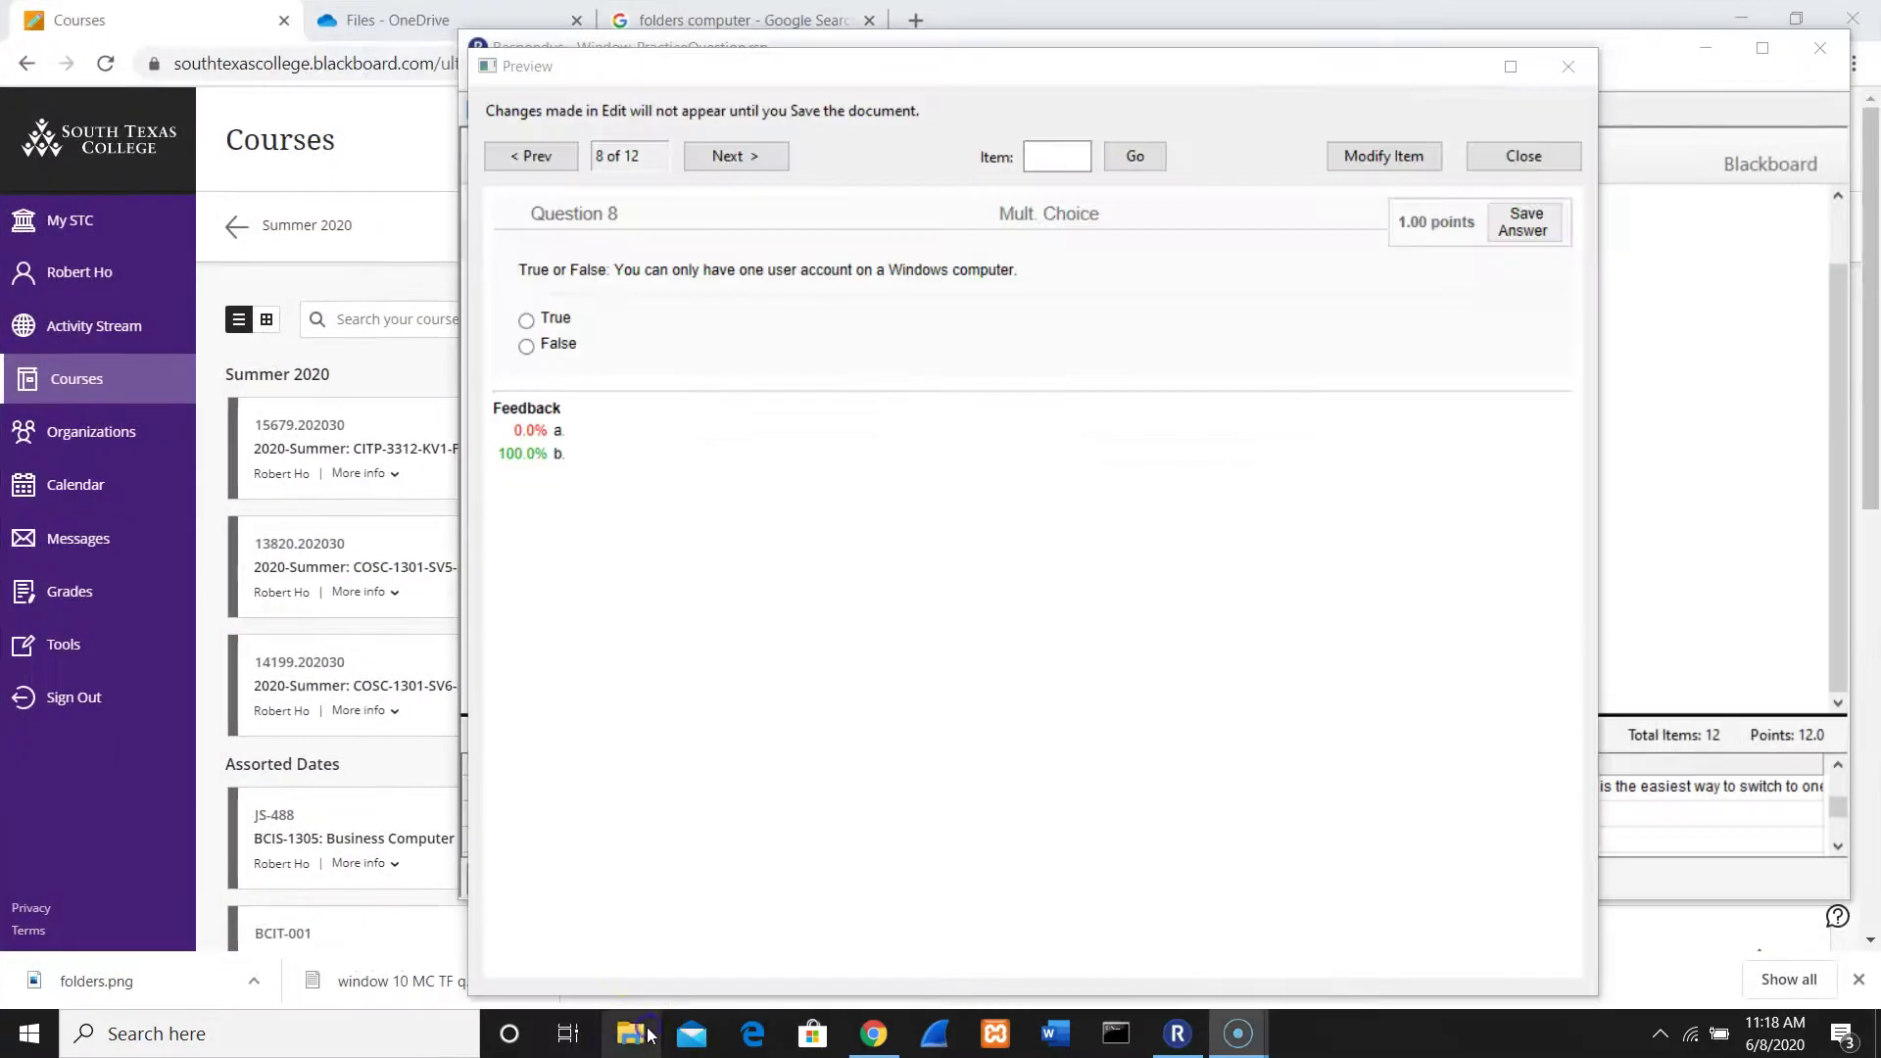
{"action": "left_click", "coordinate": [638, 1033]}
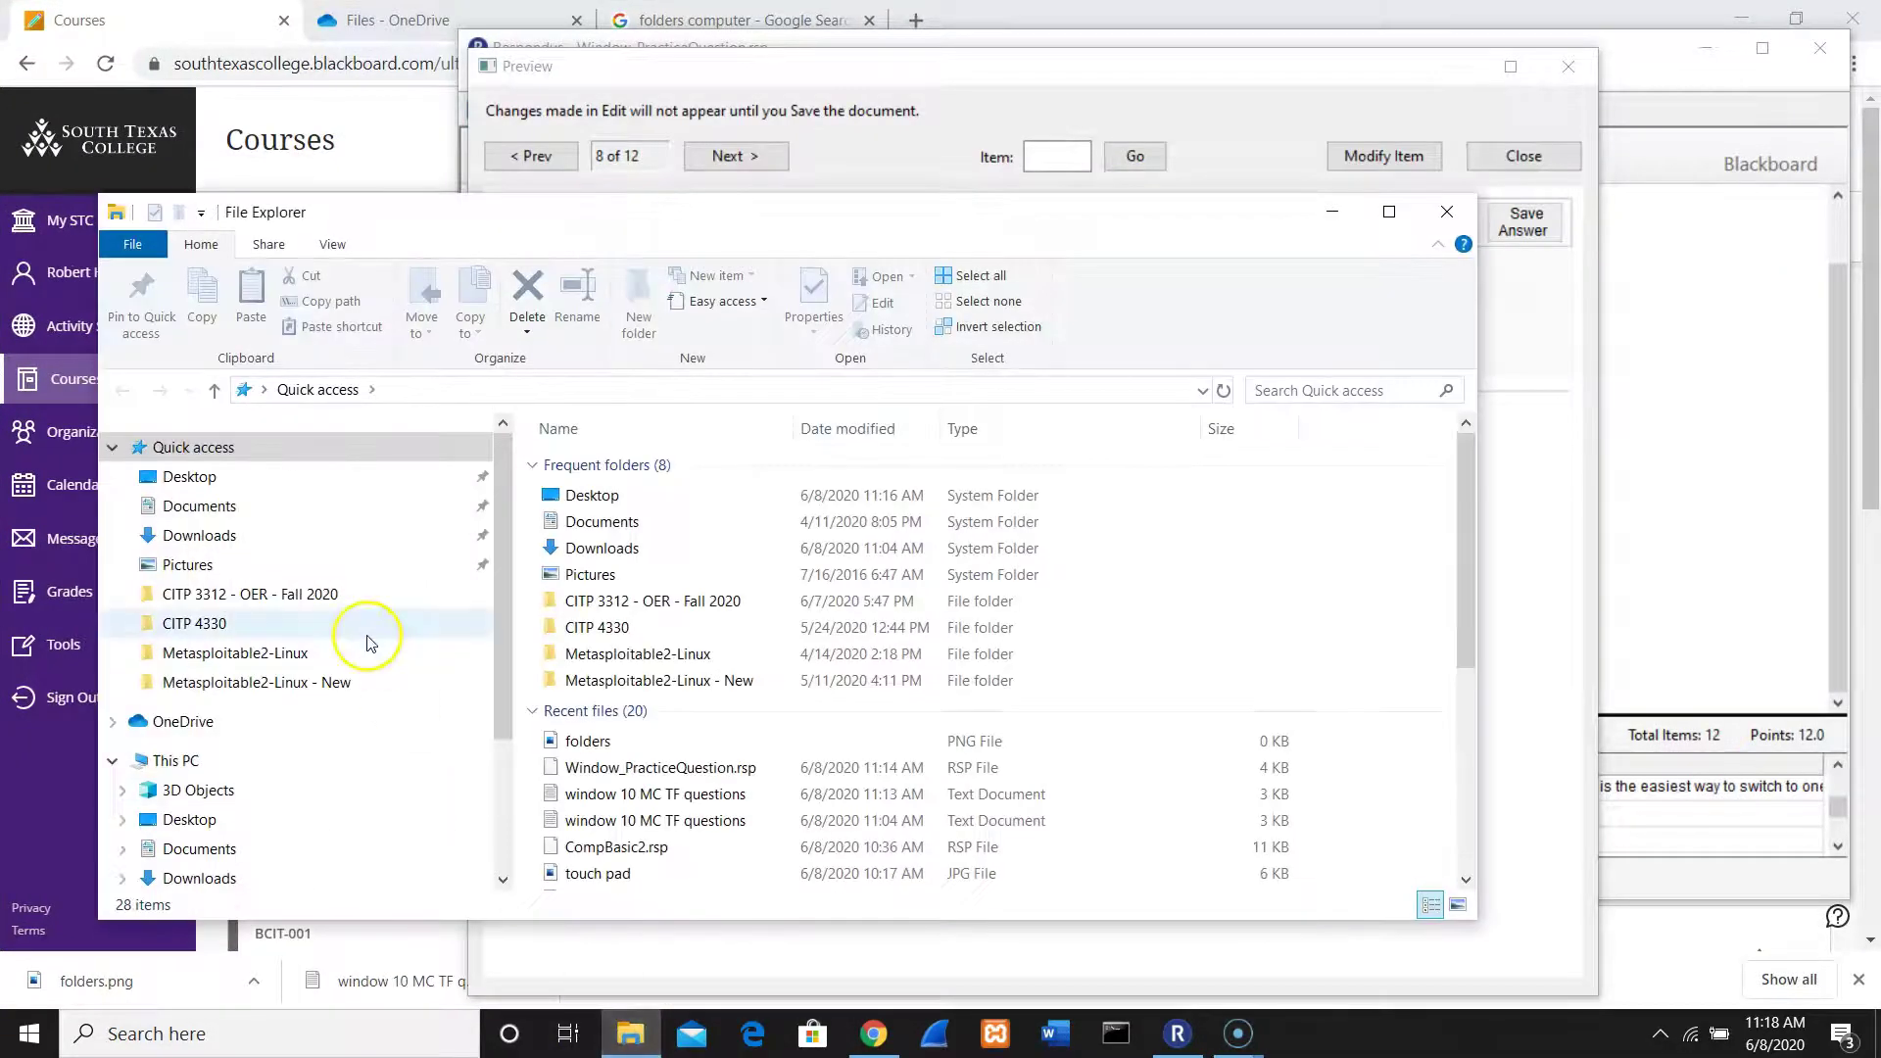
{"action": "left_click", "coordinate": [208, 480]}
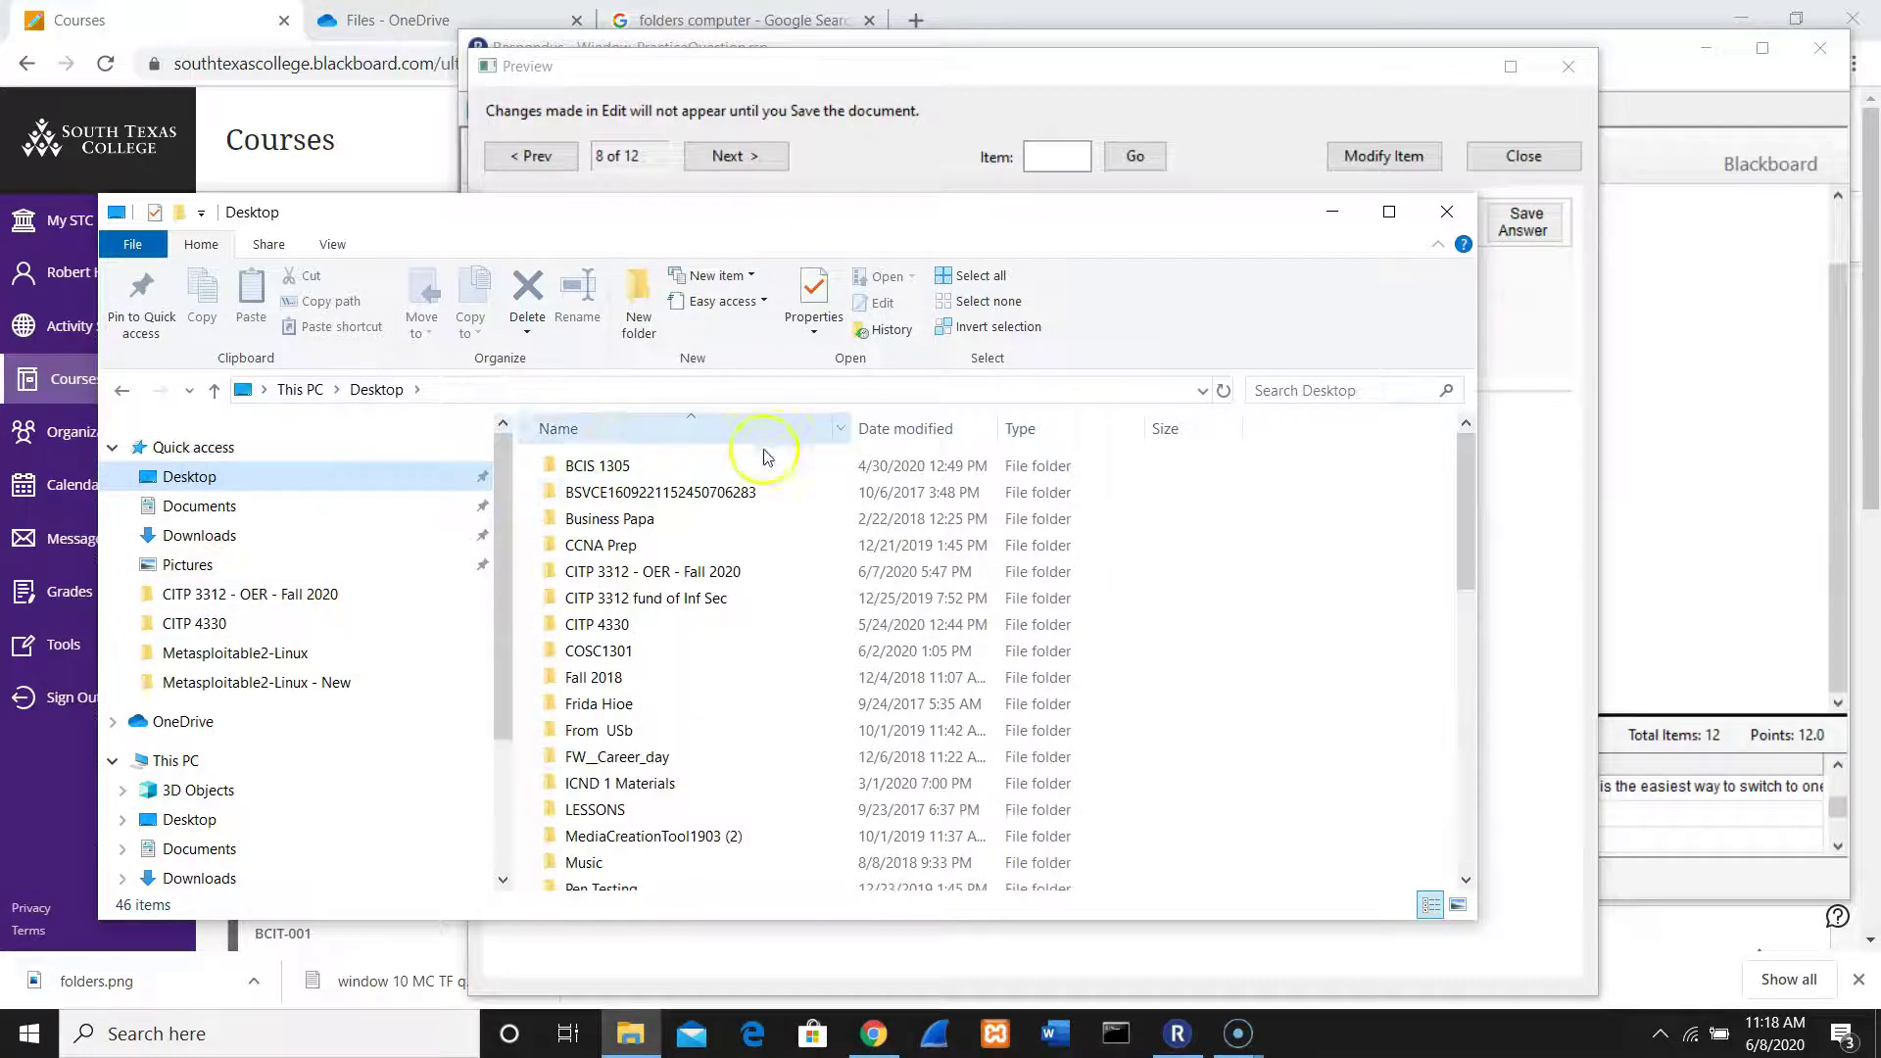
{"action": "left_click", "coordinate": [920, 430]}
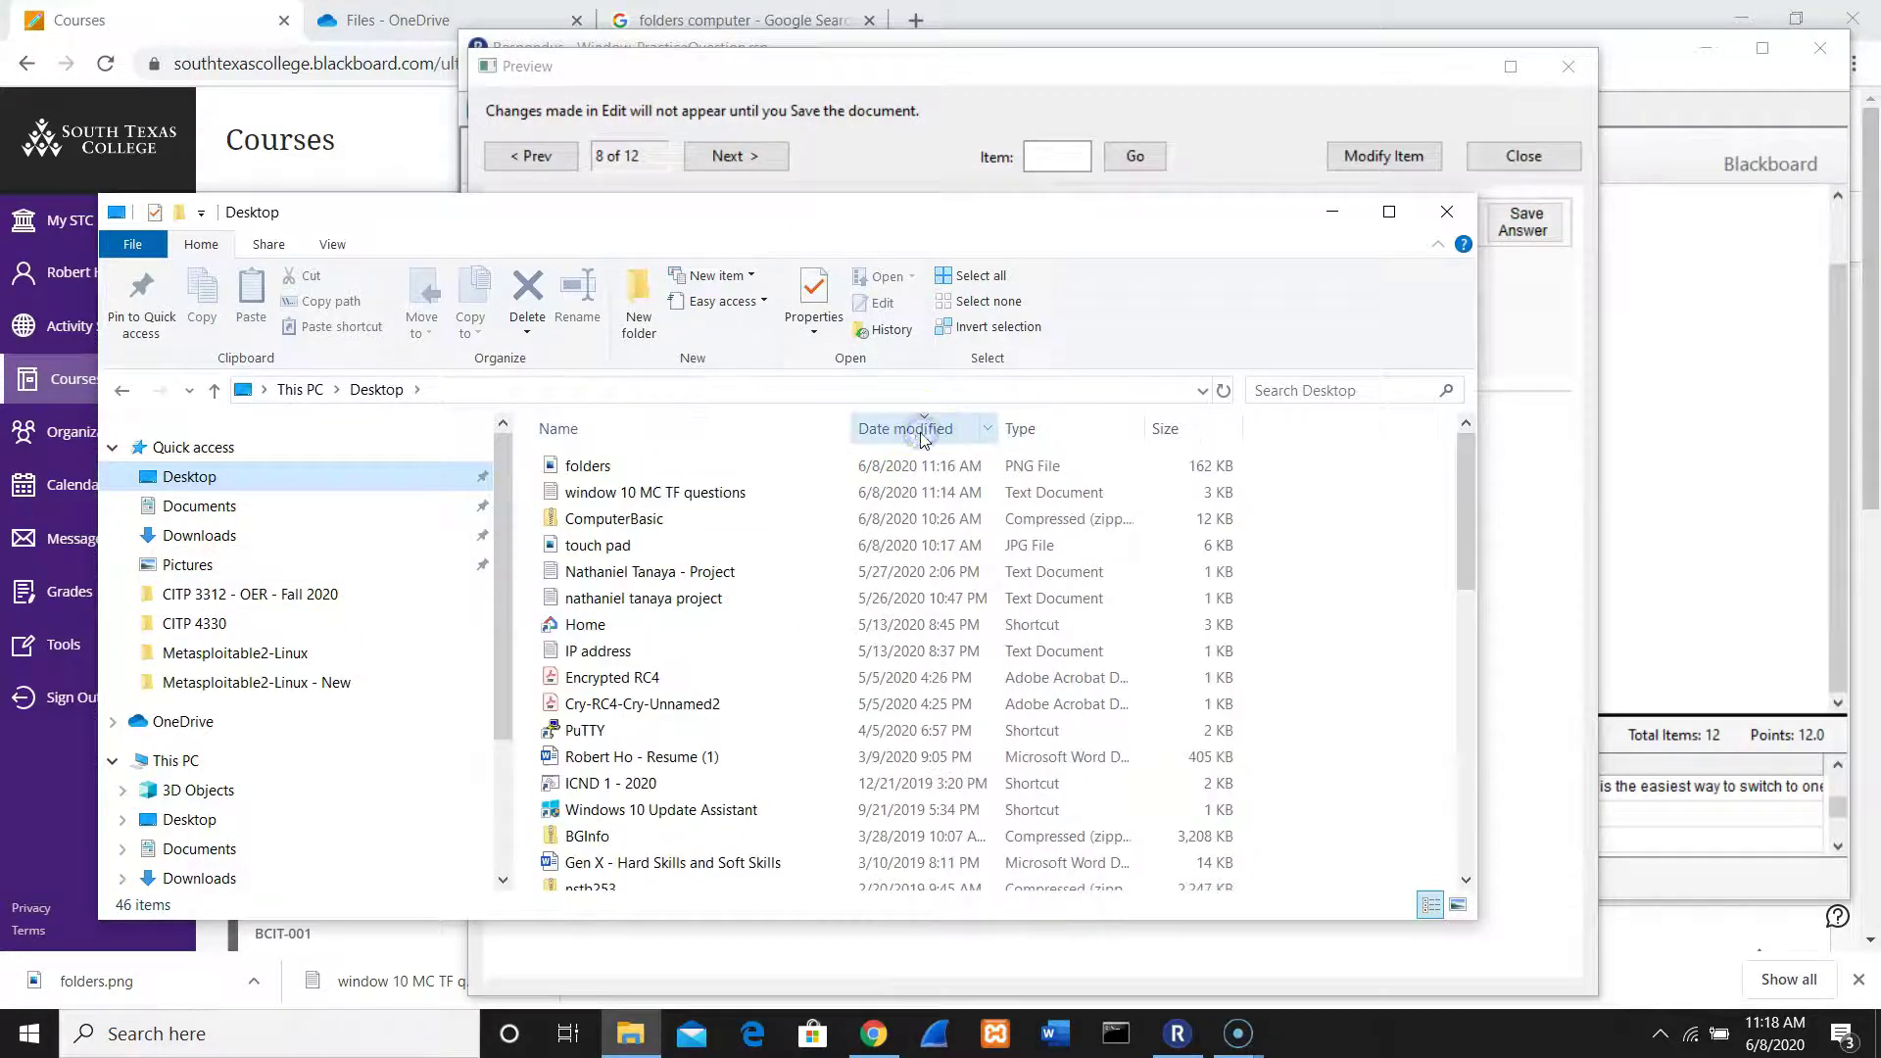
{"action": "double_click", "coordinate": [738, 495]}
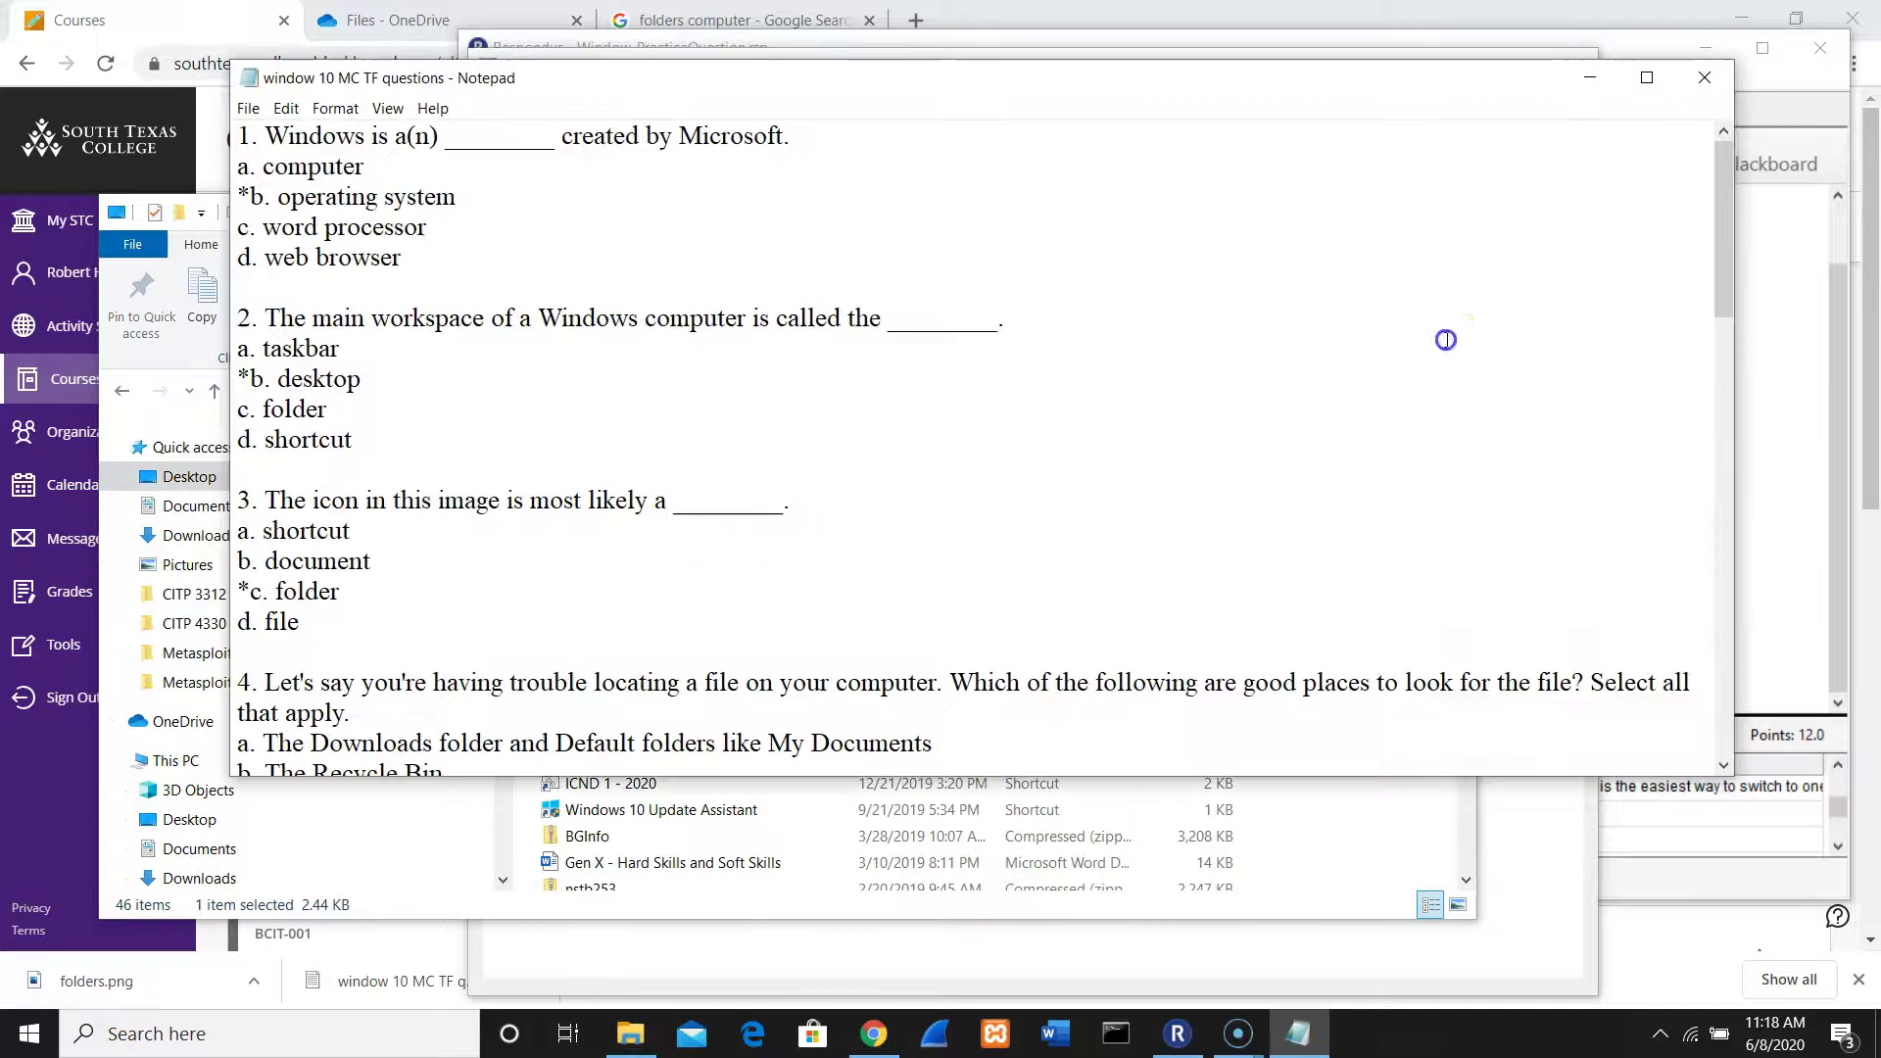
{"action": "left_click_drag", "start_coordinate": [1721, 233], "coordinate": [1693, 487]}
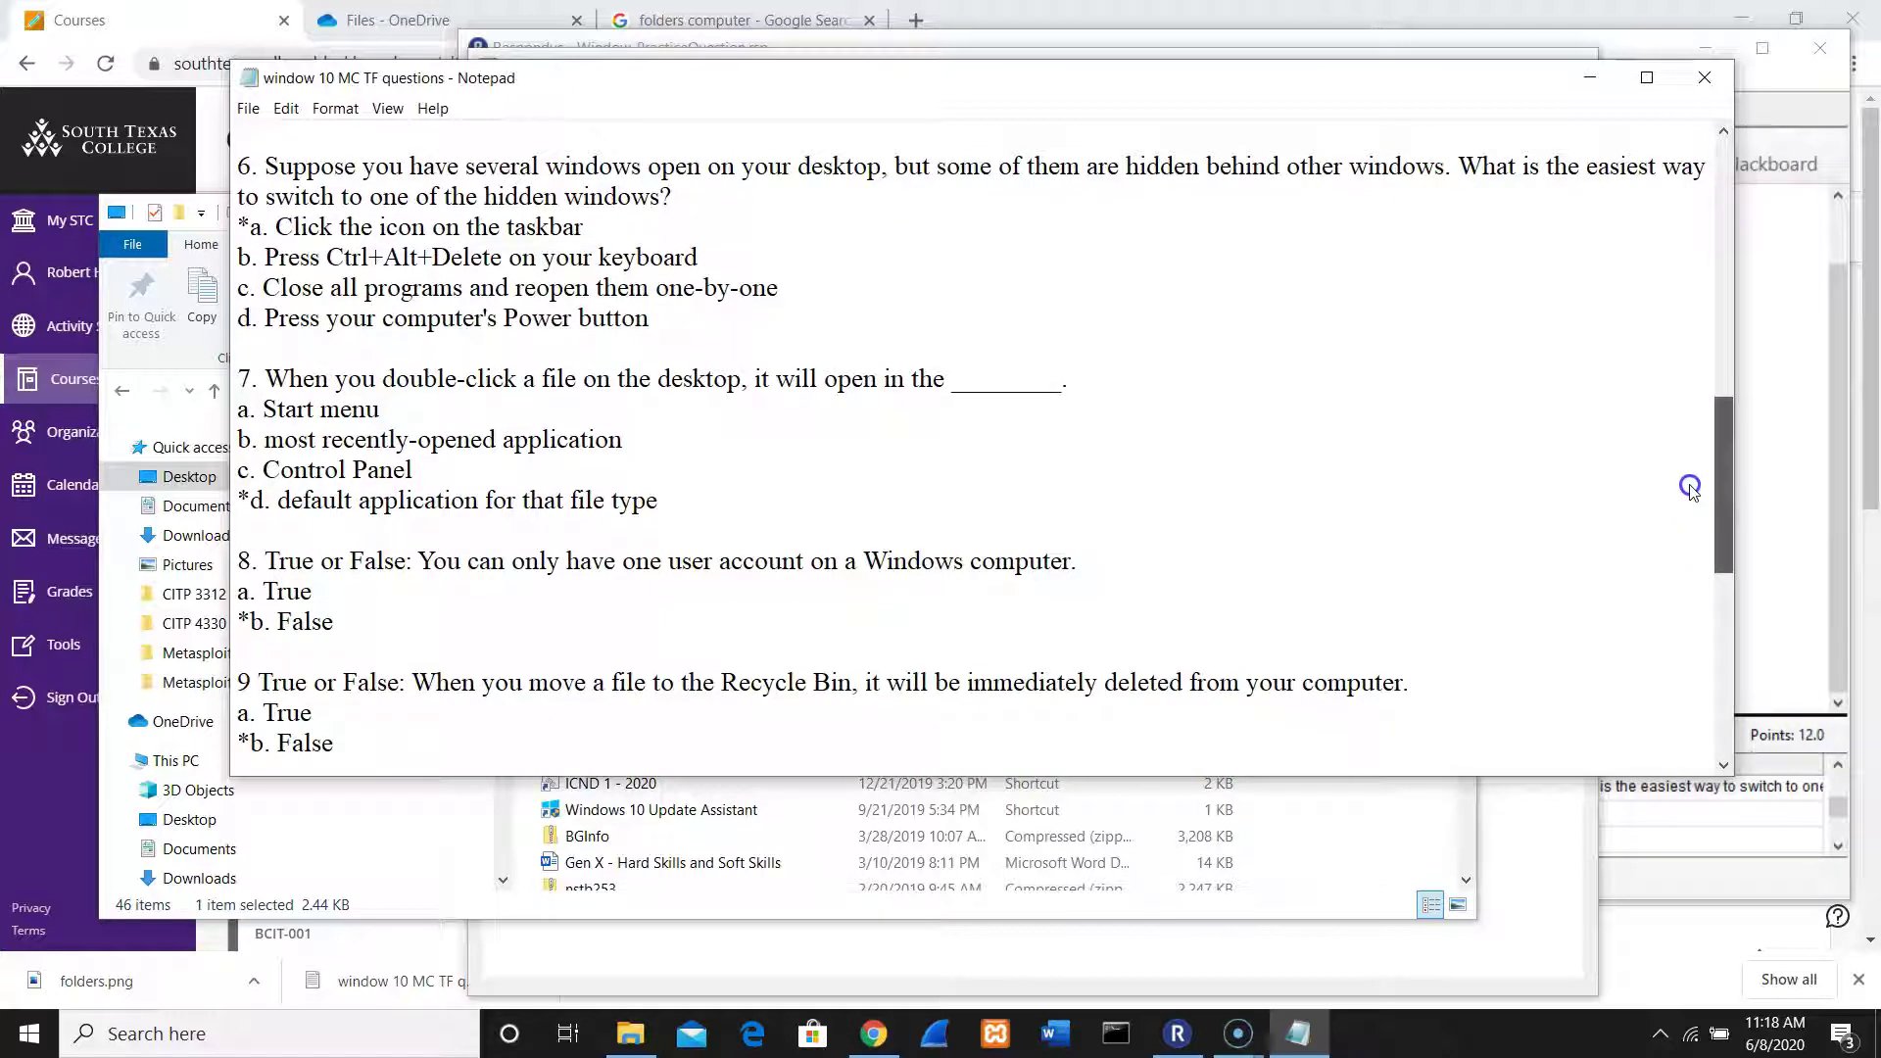
{"action": "left_click_drag", "start_coordinate": [1689, 487], "coordinate": [1687, 490]}
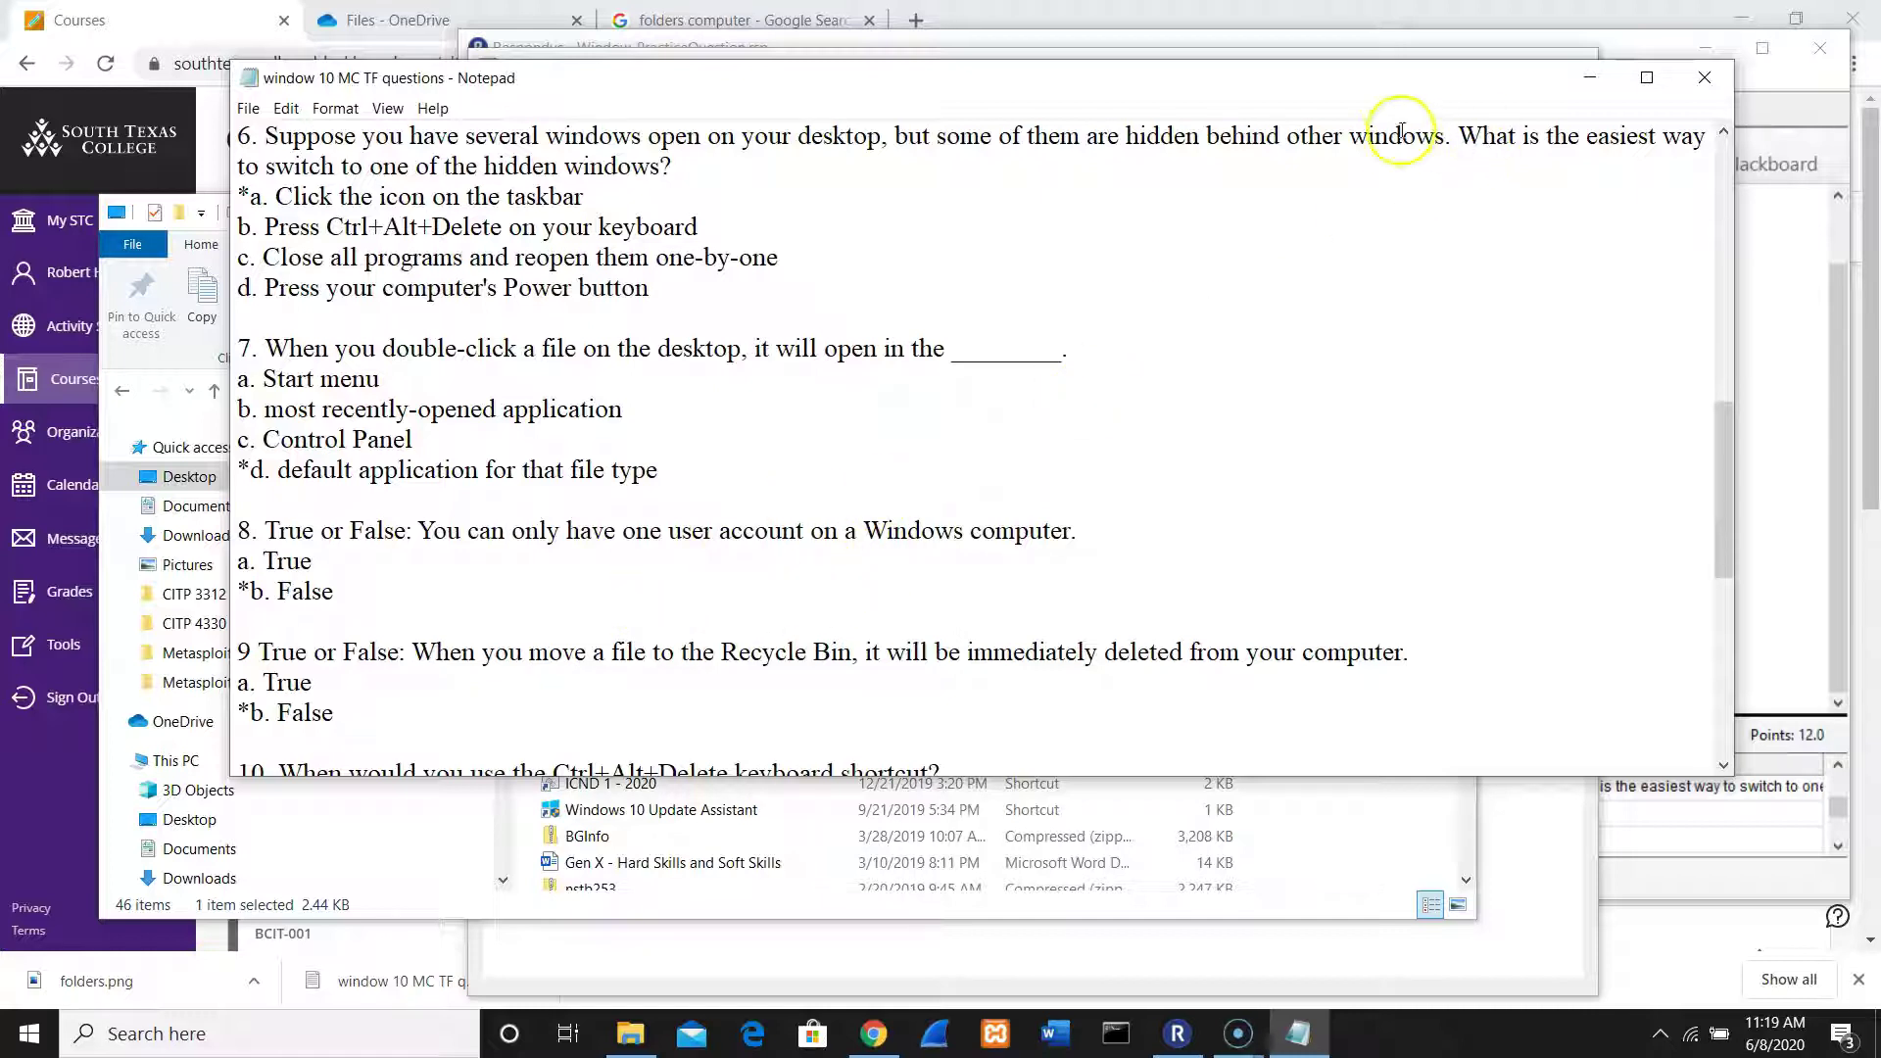
{"action": "left_click", "coordinate": [1589, 79]}
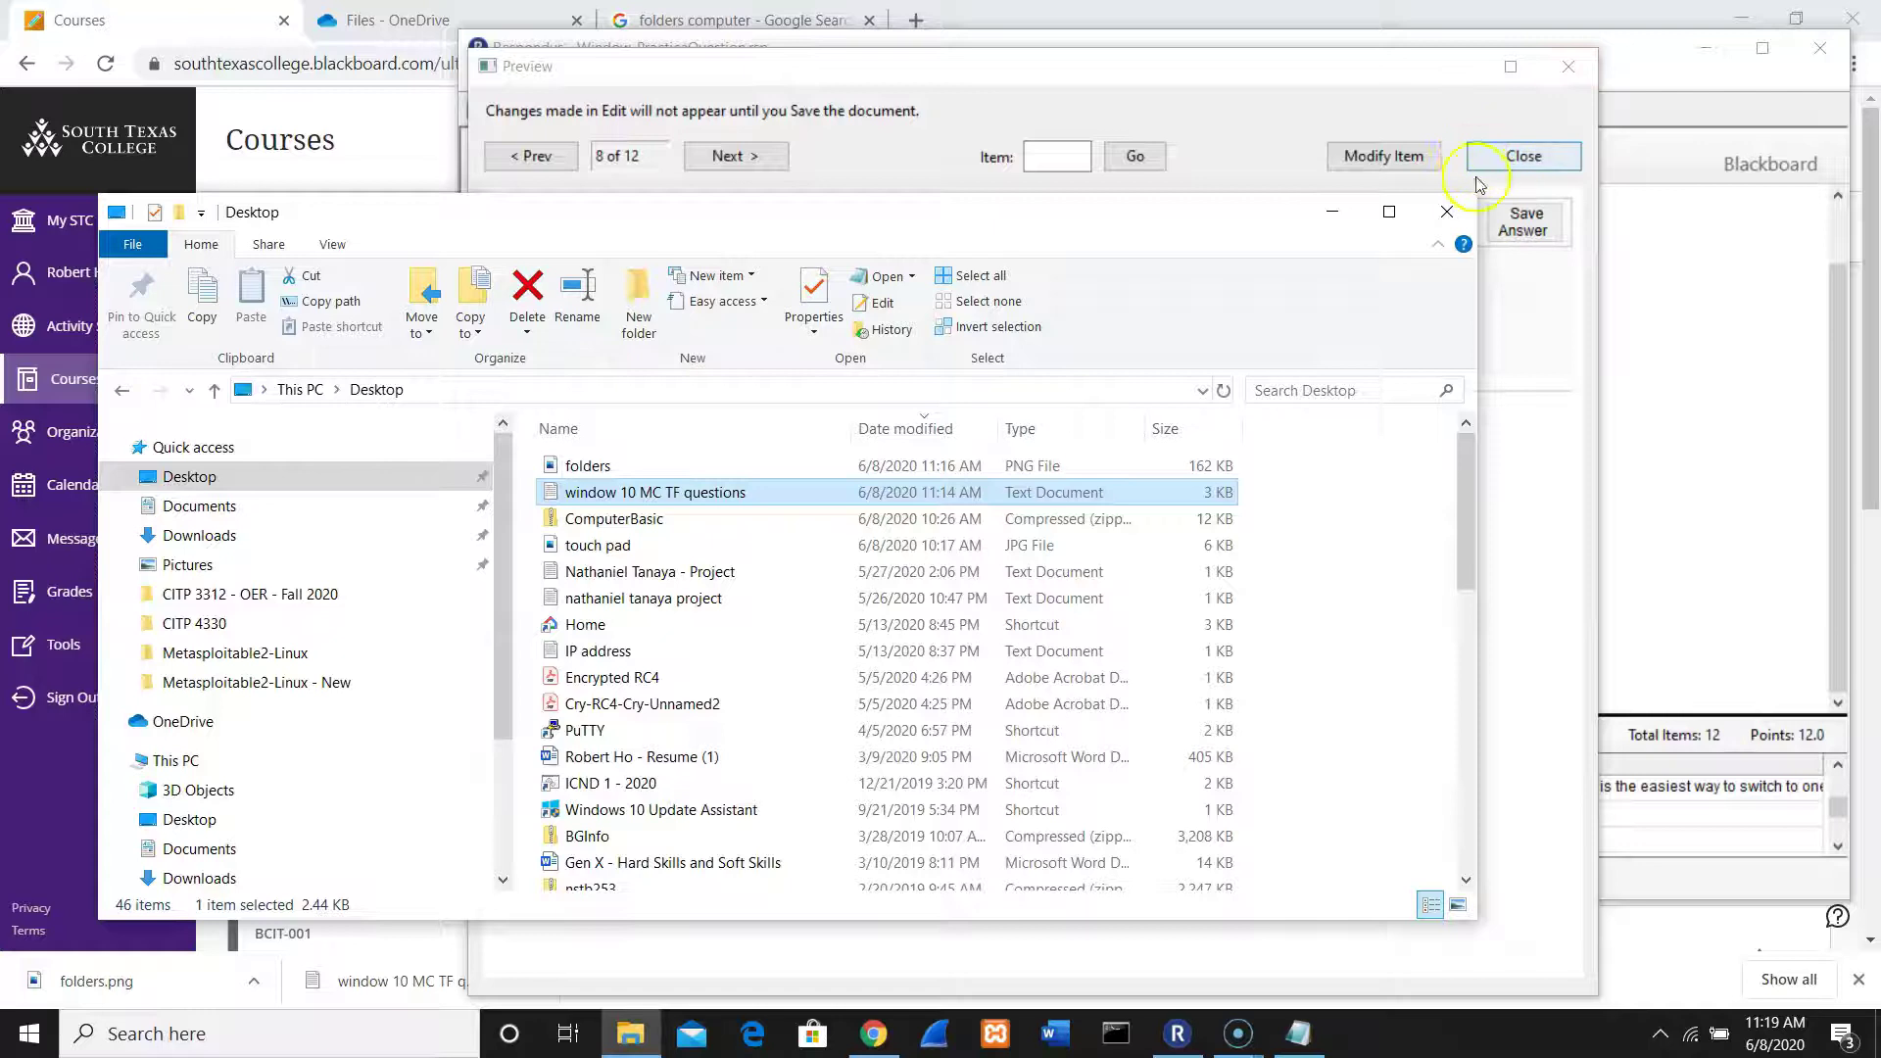
{"action": "left_click", "coordinate": [1333, 210]}
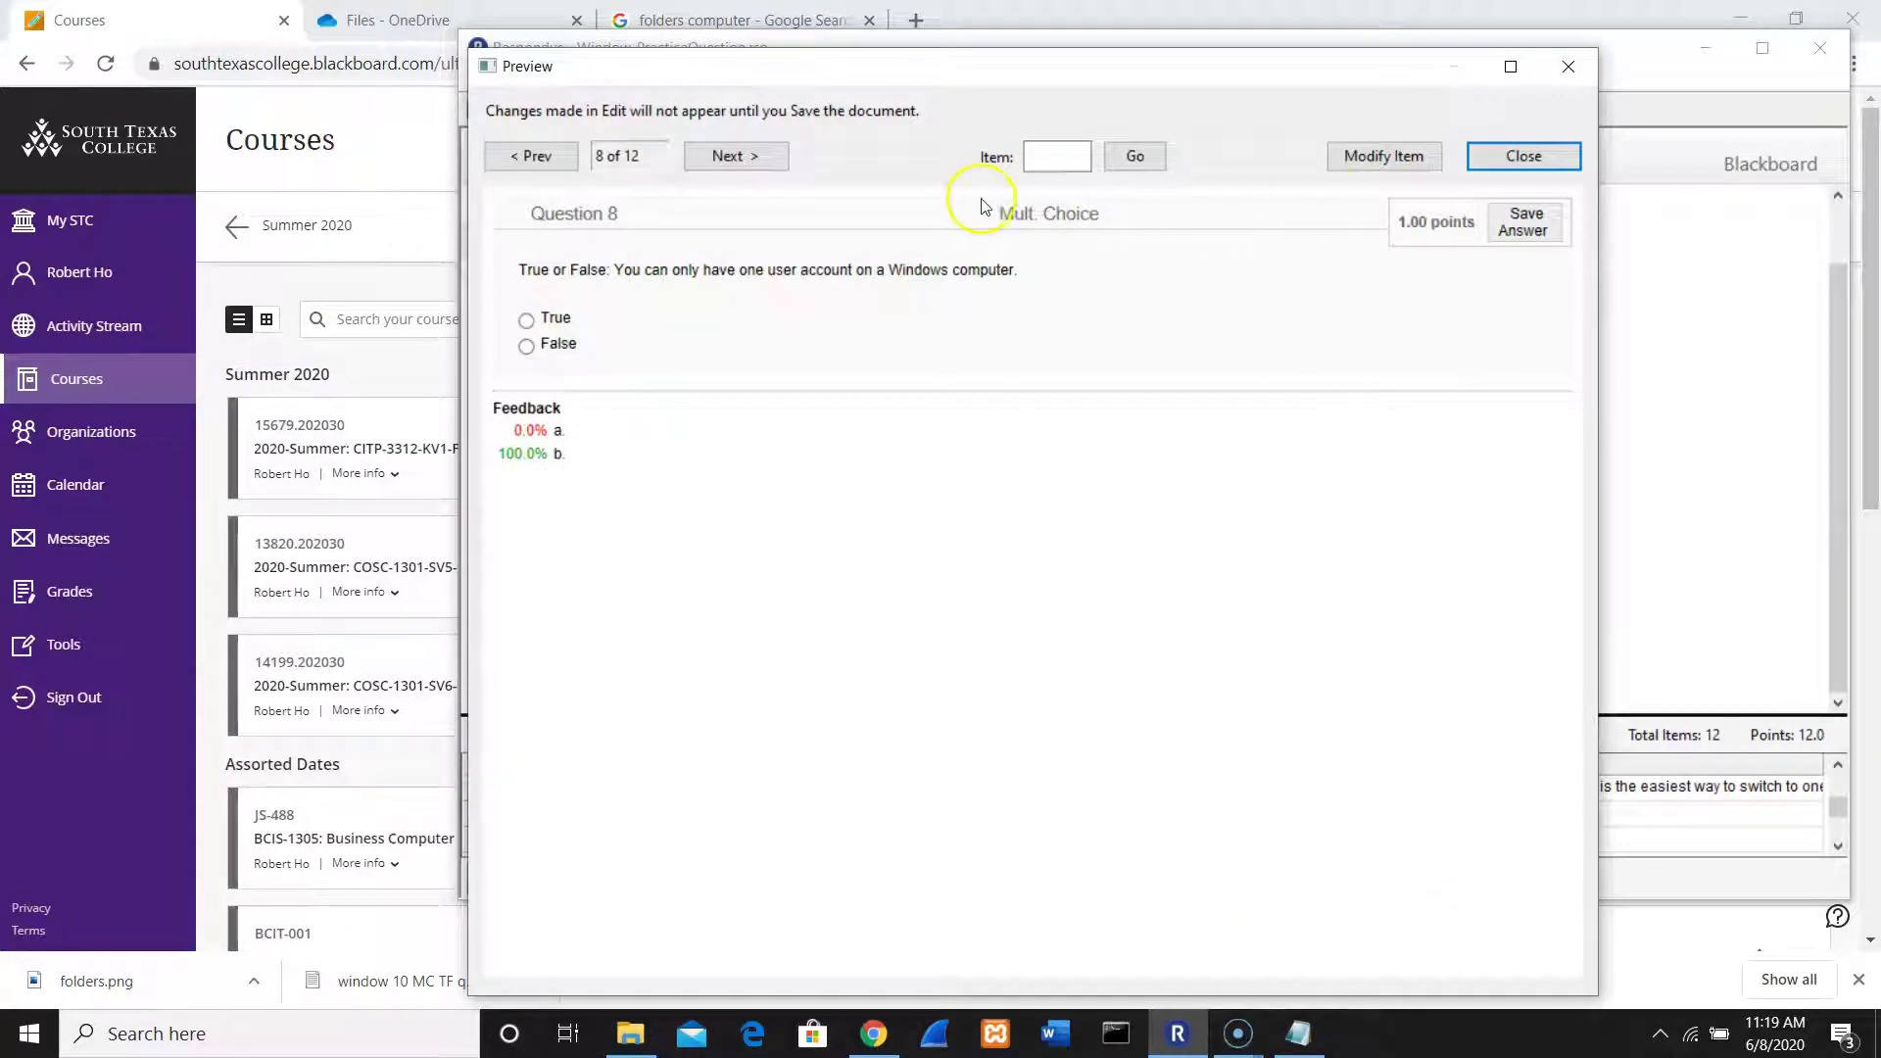
Step: Page the preview through questions 9 to 12, then close it to return to the blank question form
{"action": "left_click", "coordinate": [731, 161]}
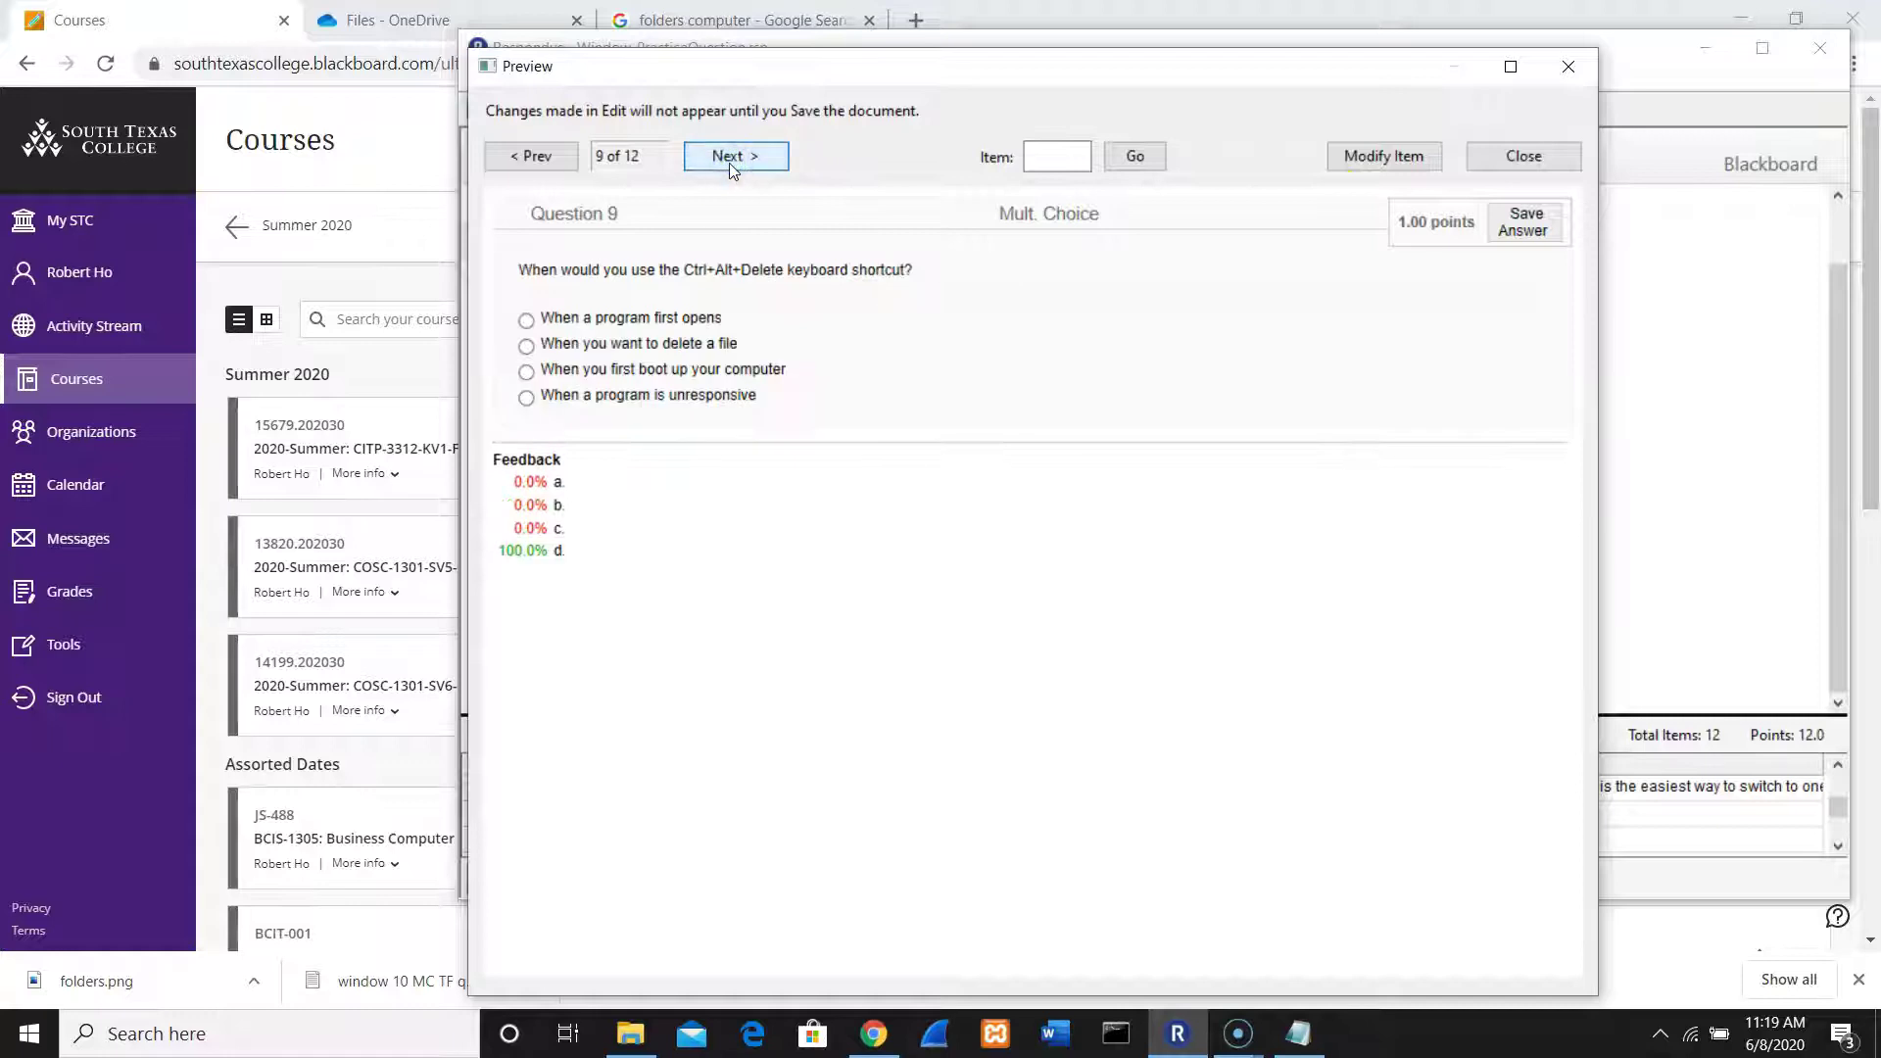
{"action": "left_click", "coordinate": [730, 162]}
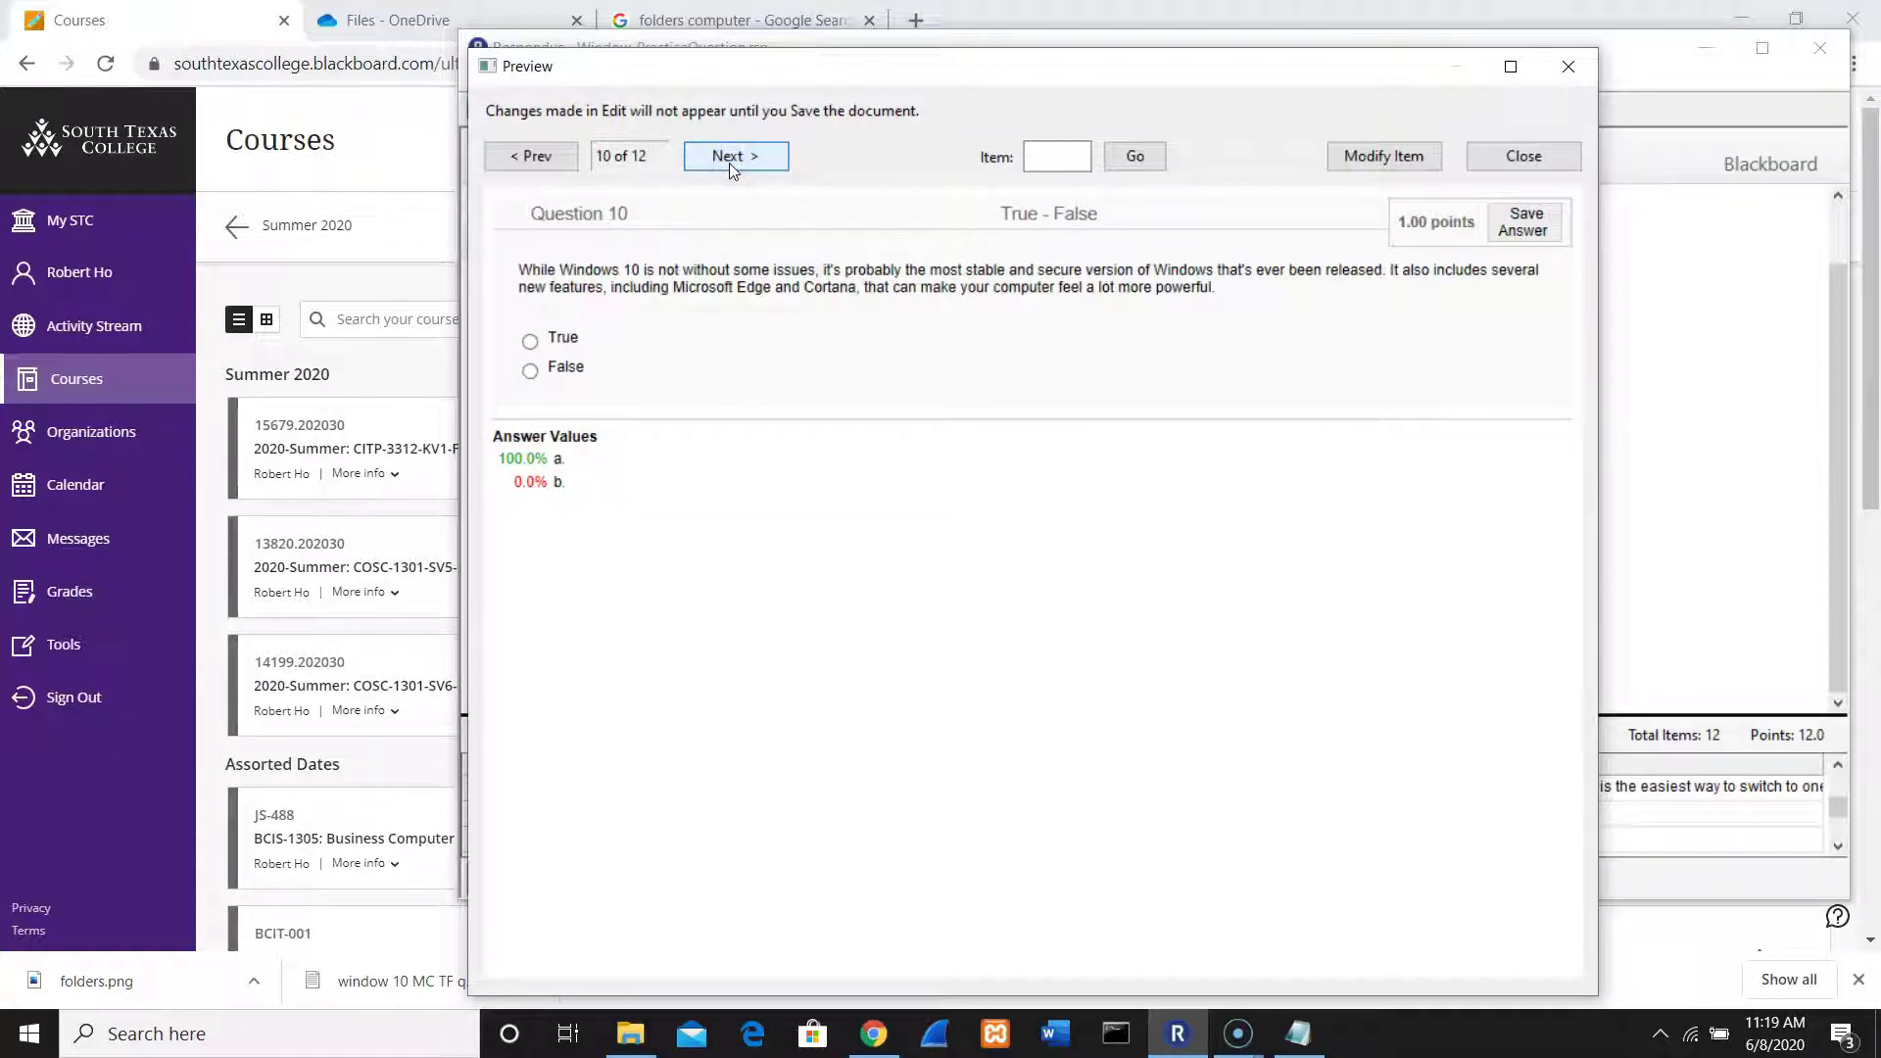
{"action": "left_click", "coordinate": [729, 162]}
{"action": "left_click", "coordinate": [729, 162]}
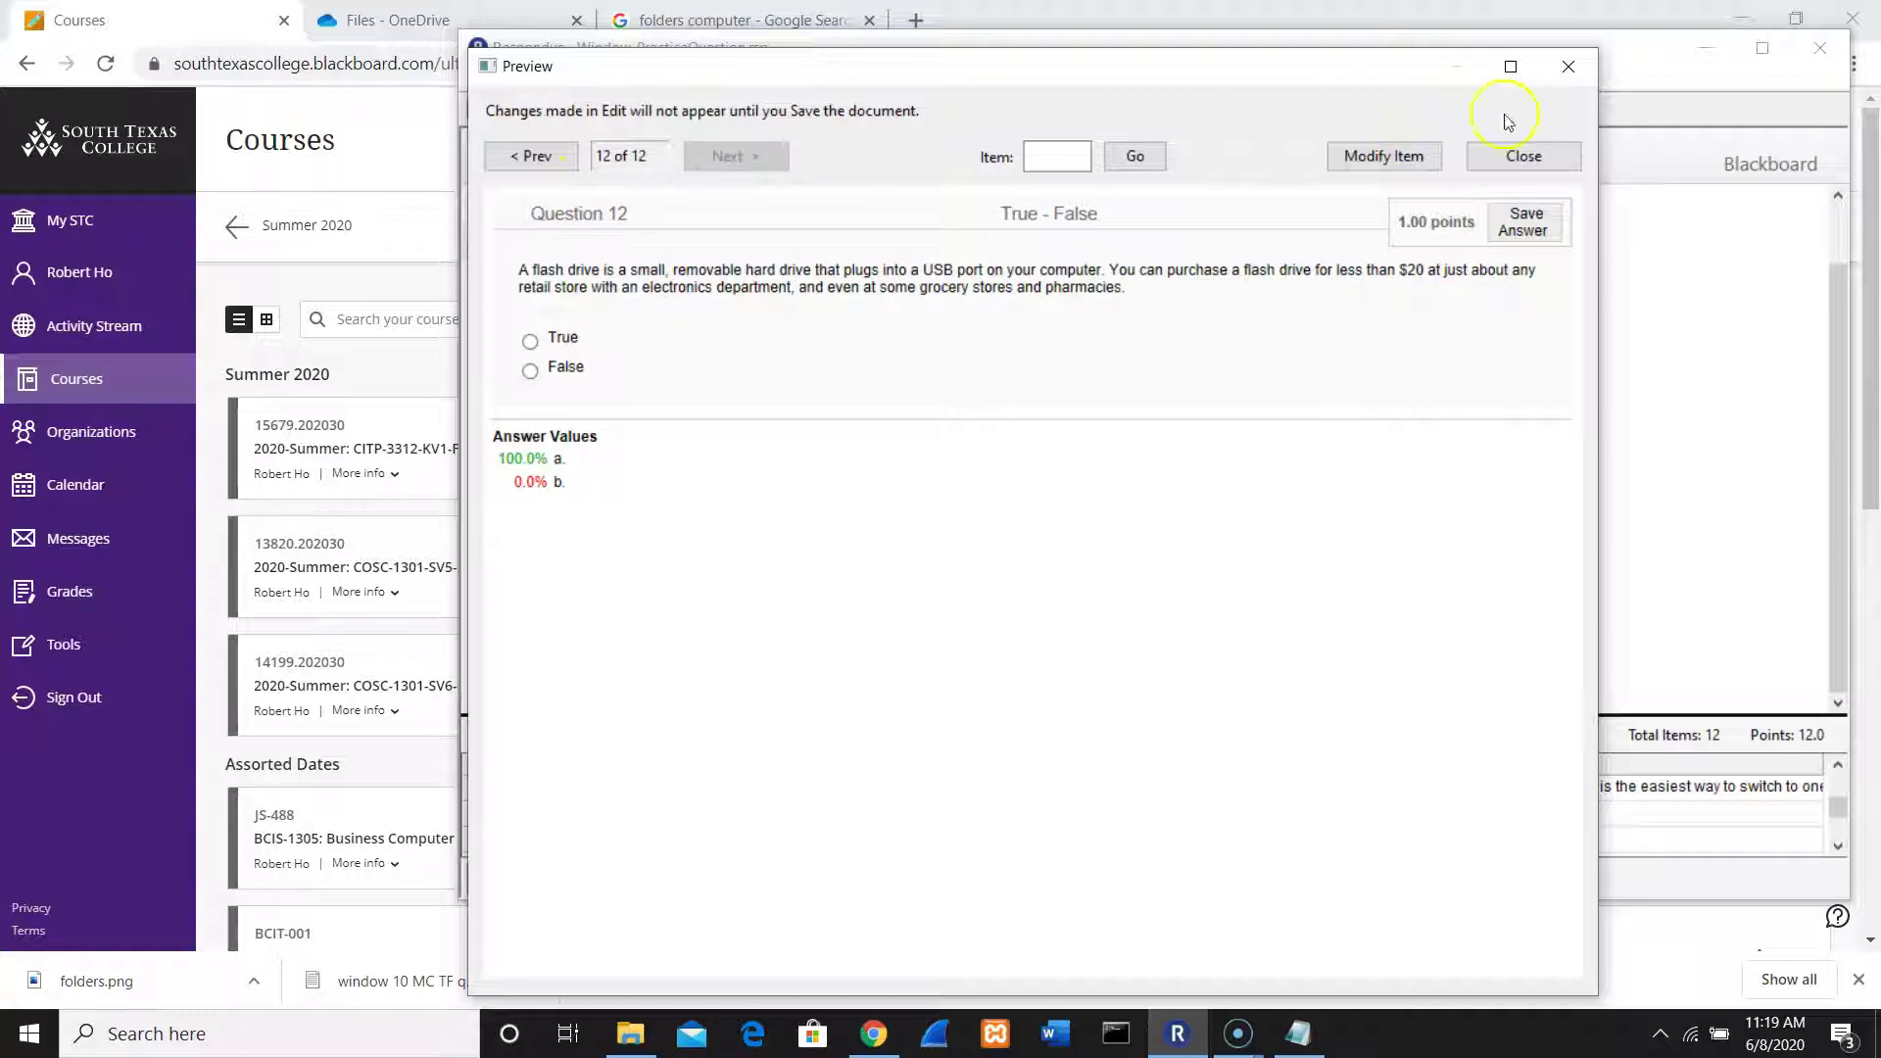
{"action": "left_click", "coordinate": [1521, 161]}
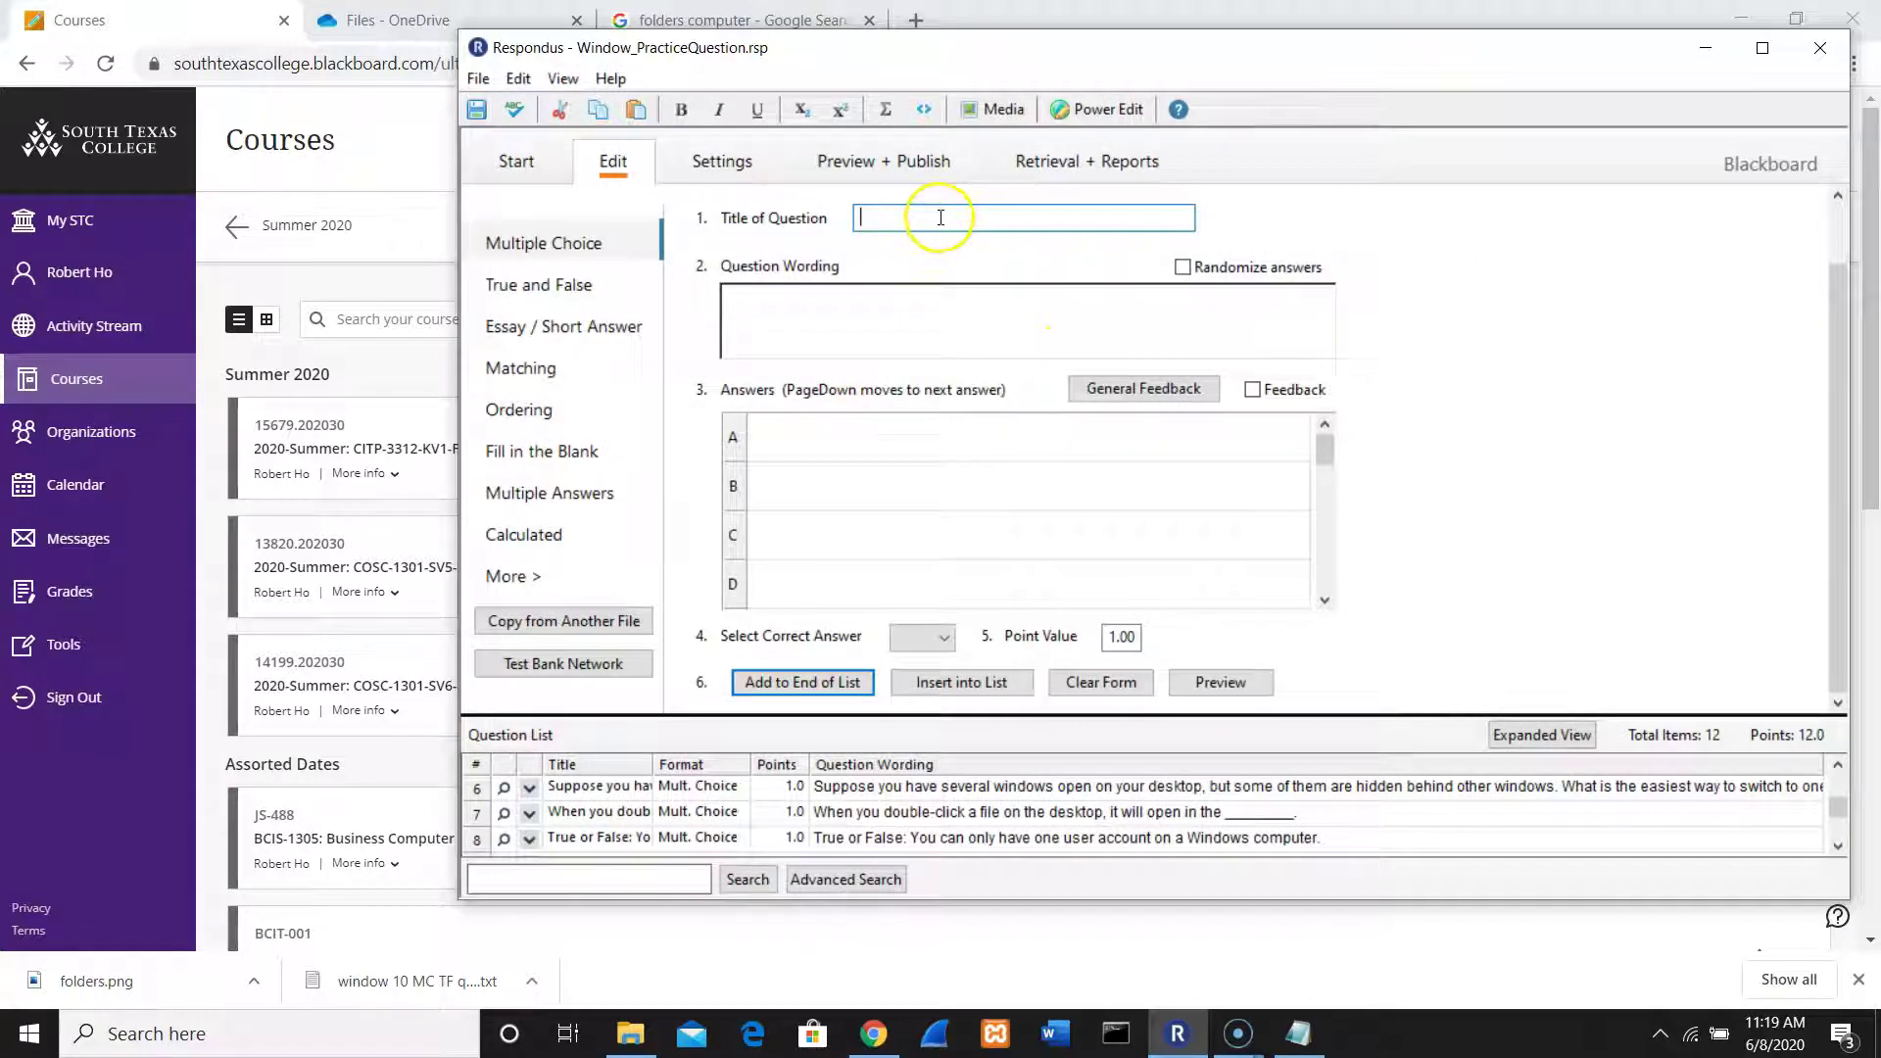
Step: Copy question 9's Recycle Bin wording from the notes file into Question Wording
{"action": "left_click", "coordinate": [1289, 1038]}
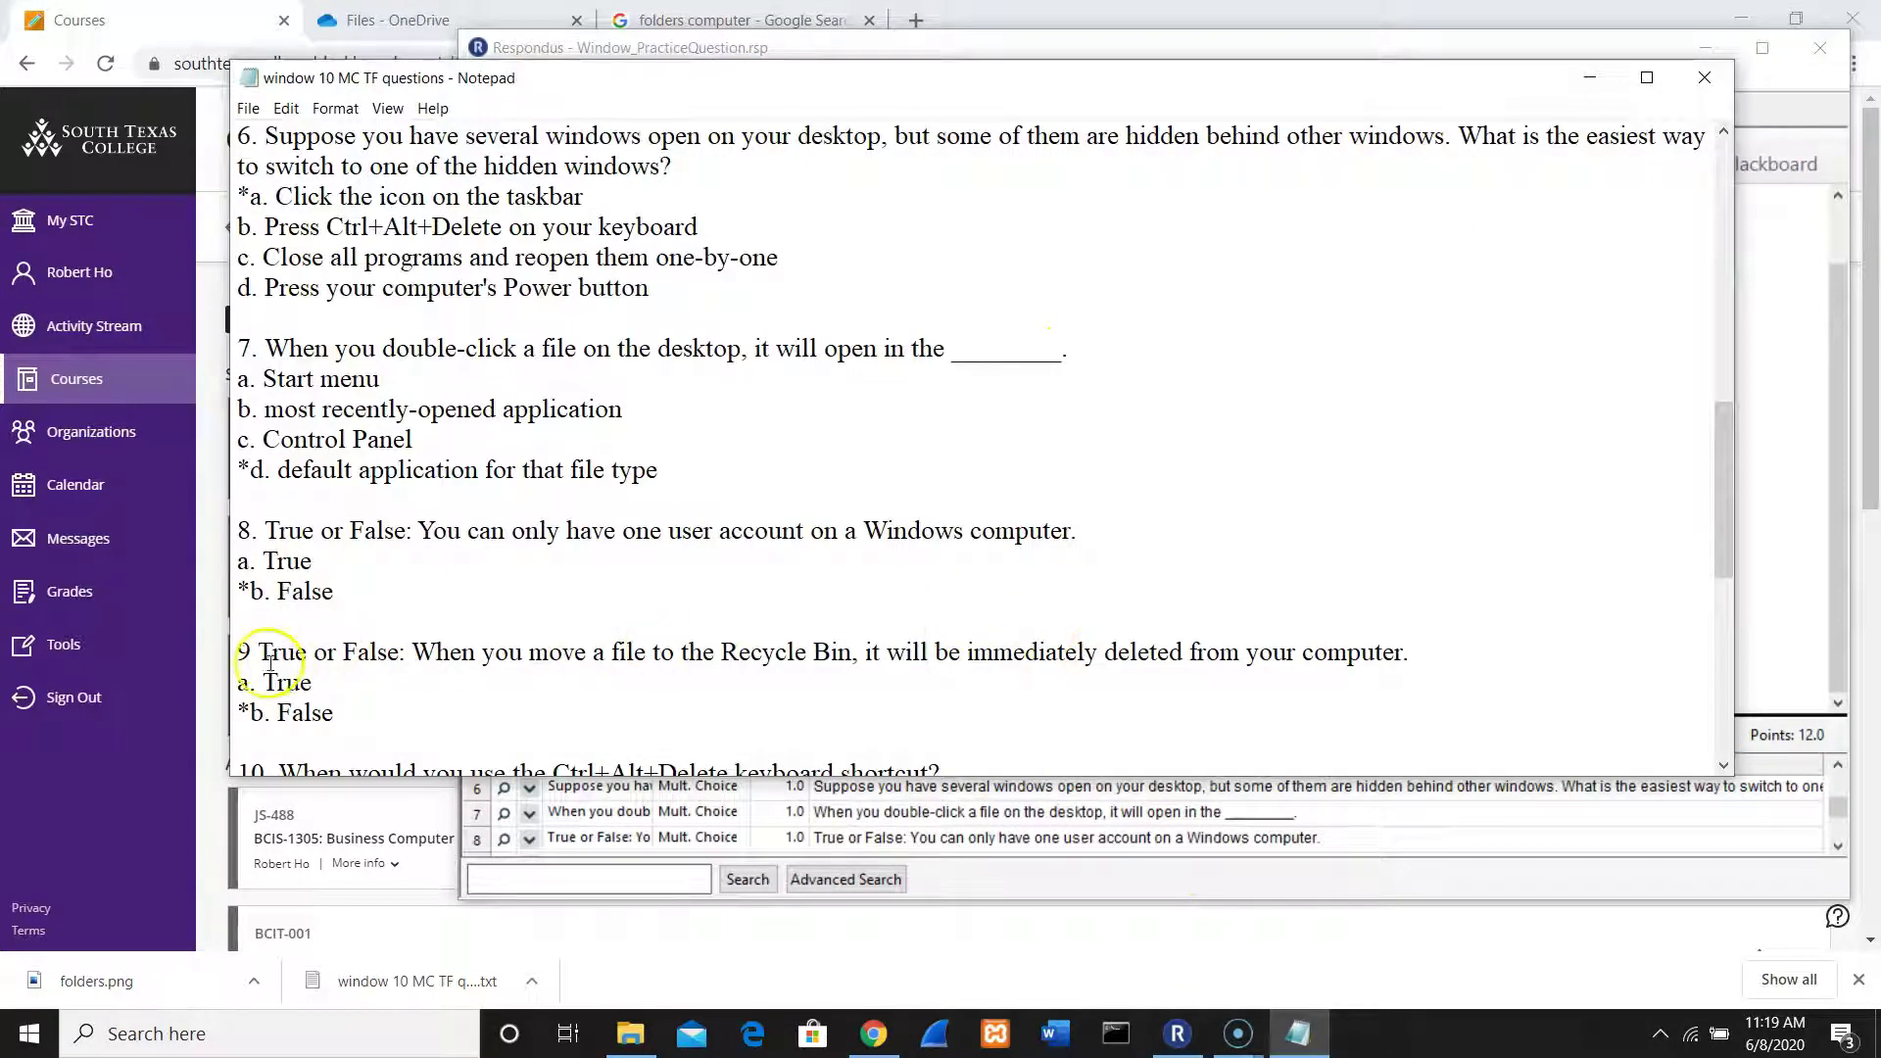
{"action": "left_click", "coordinate": [233, 650]}
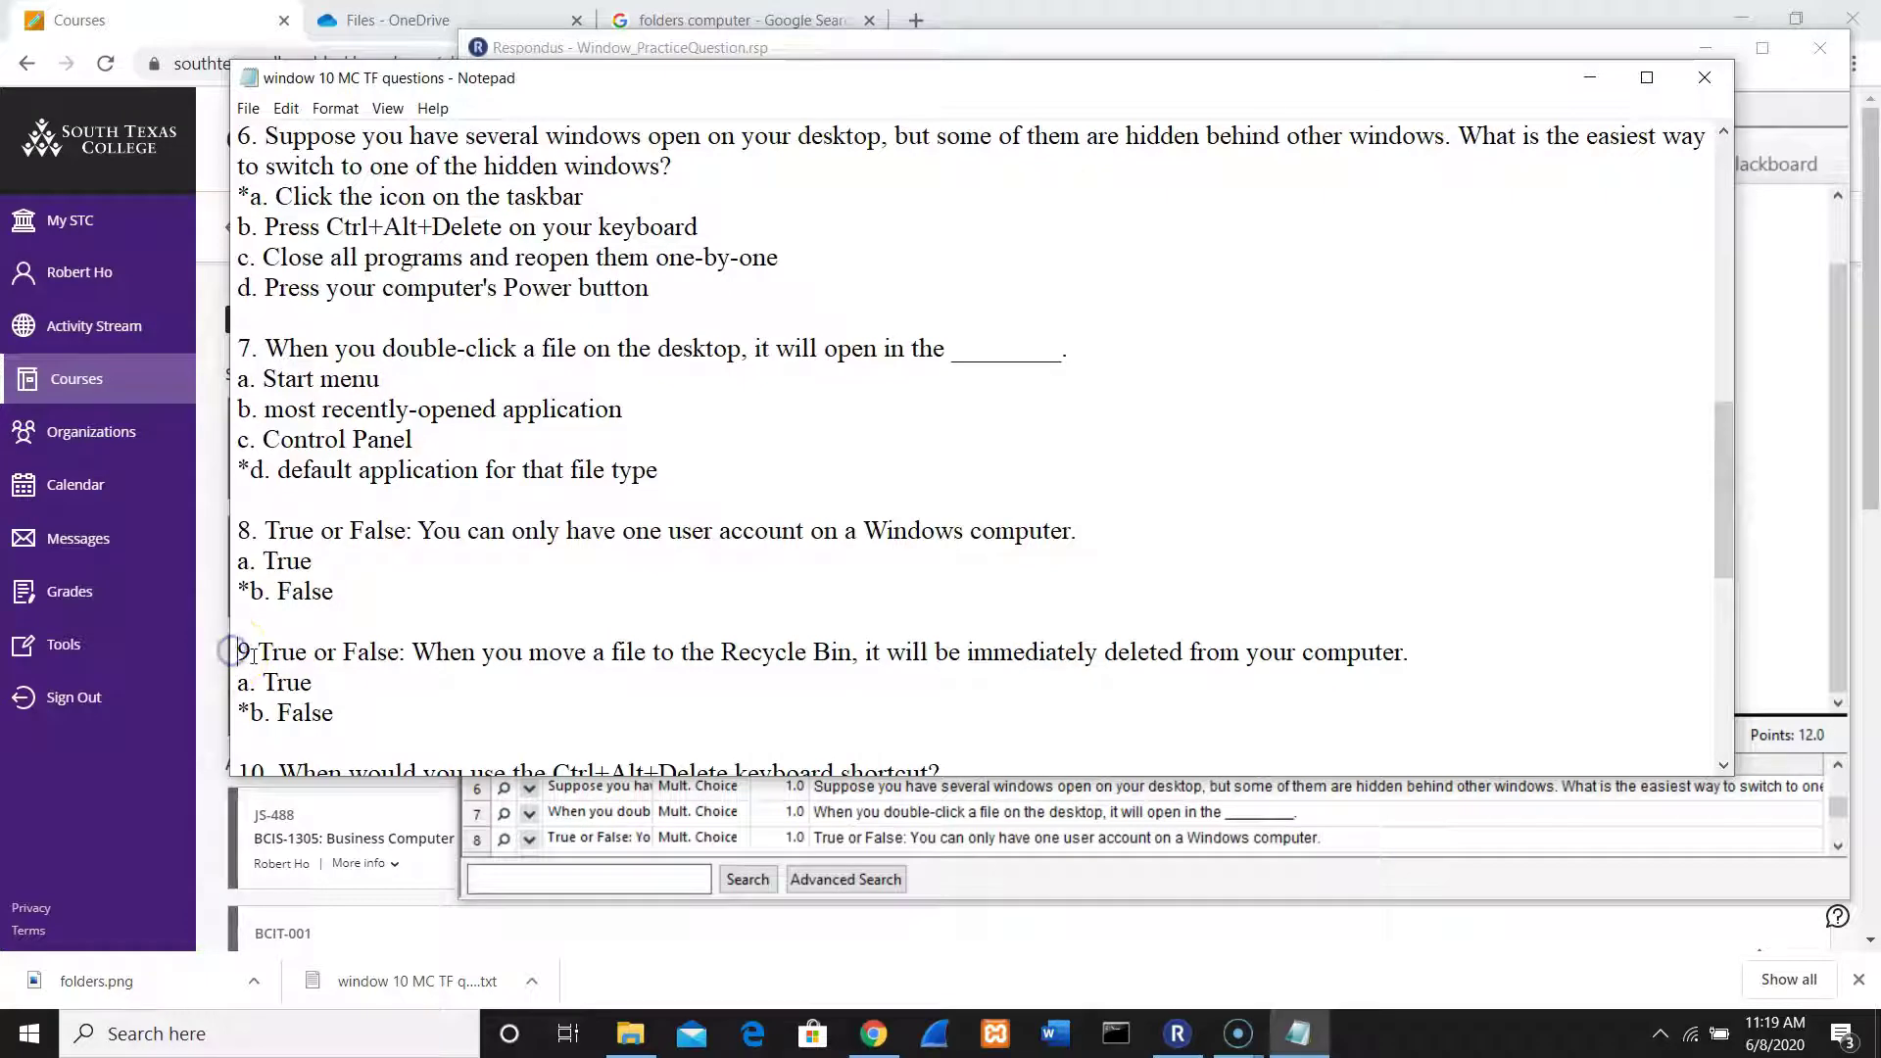
{"action": "double_click", "coordinate": [244, 651]}
{"action": "left_click_drag", "start_coordinate": [258, 651], "coordinate": [1428, 644]}
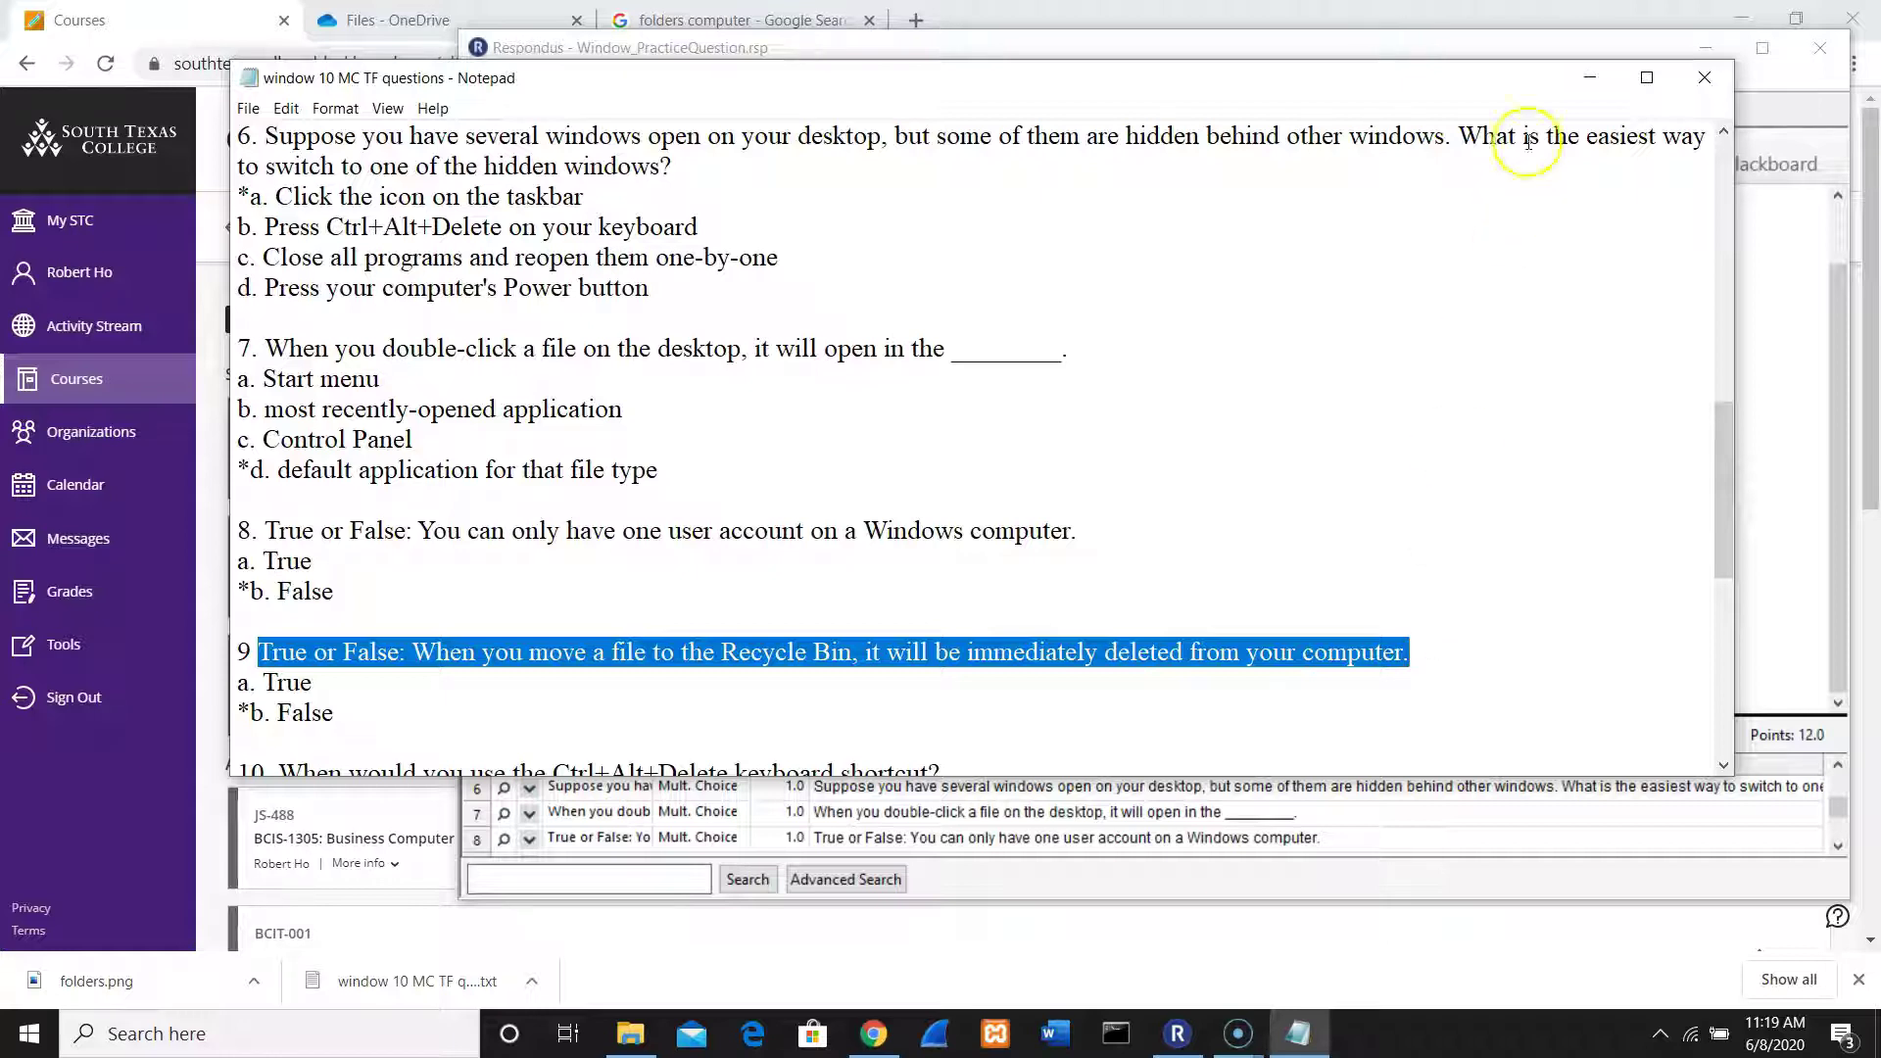
{"action": "left_click", "coordinate": [1587, 78]}
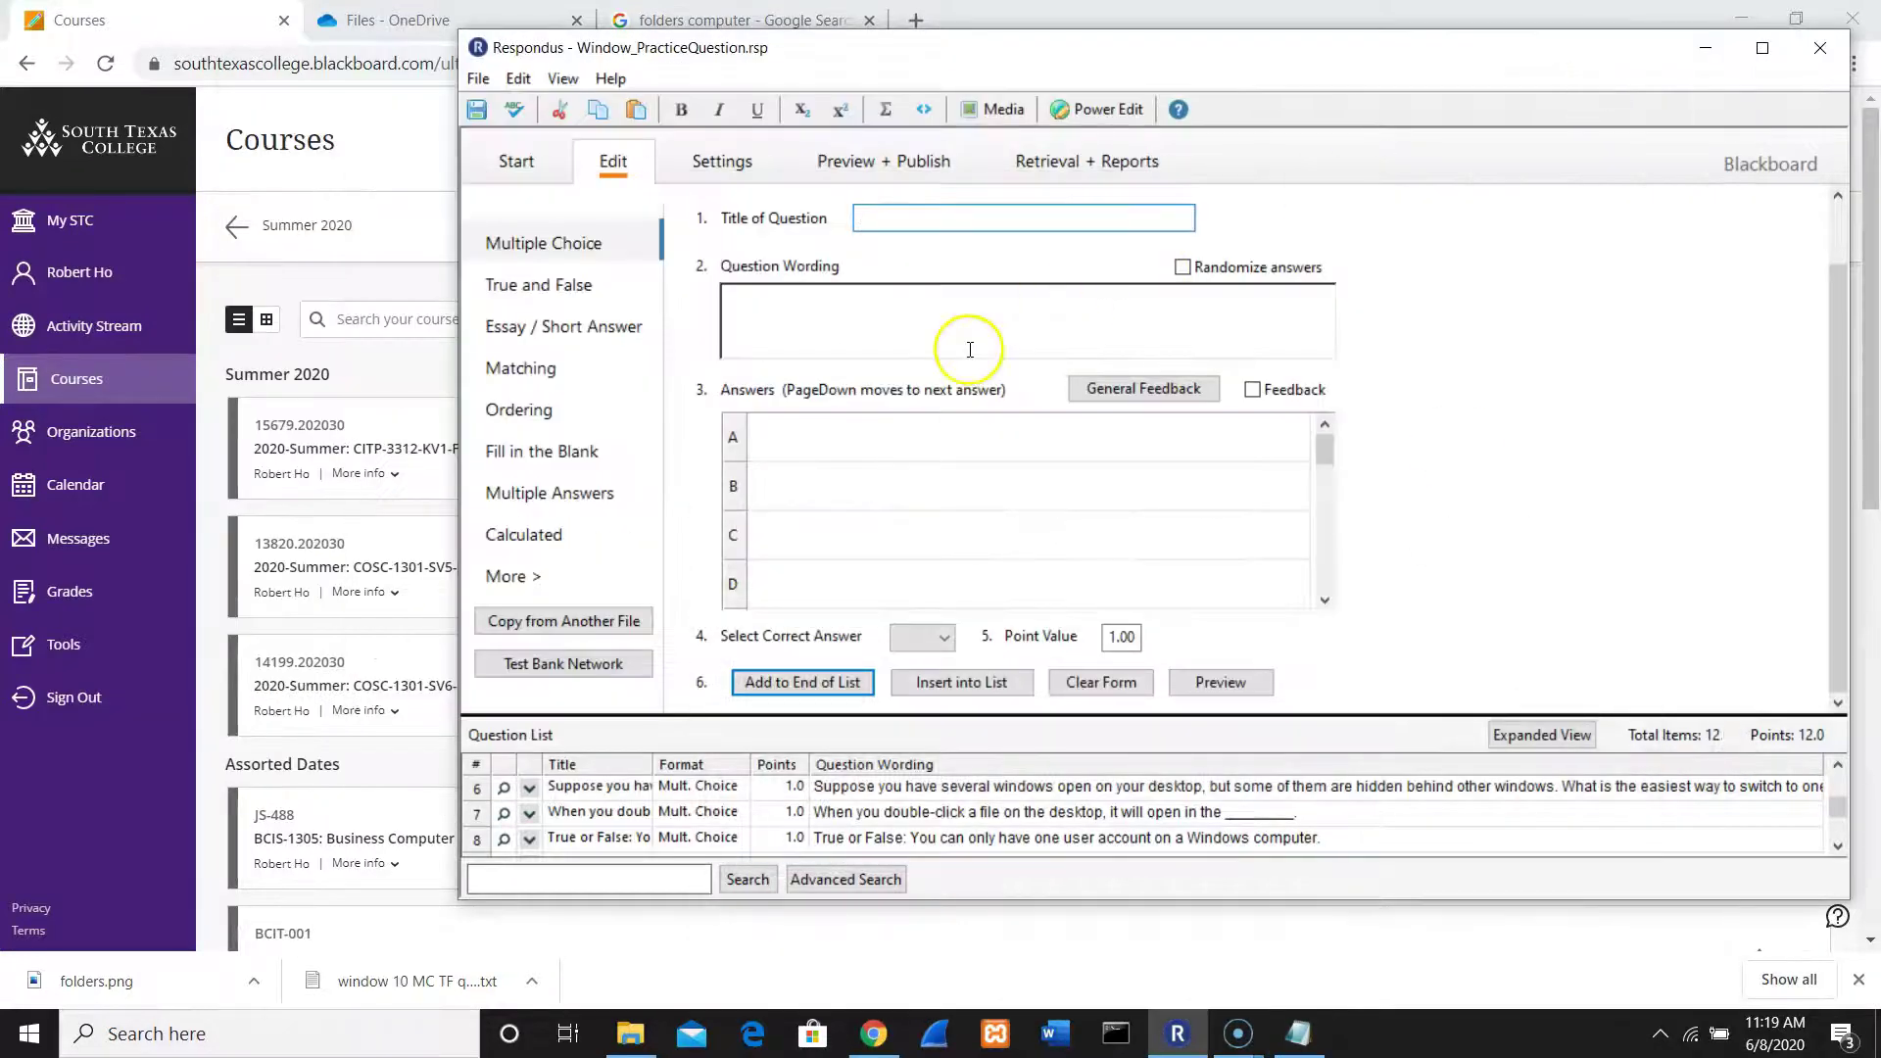
{"action": "left_click", "coordinate": [987, 322]}
{"action": "type", "text": "True or False: When you move a file to the Recycle Bin, it will be immediately deleted from your computer."}
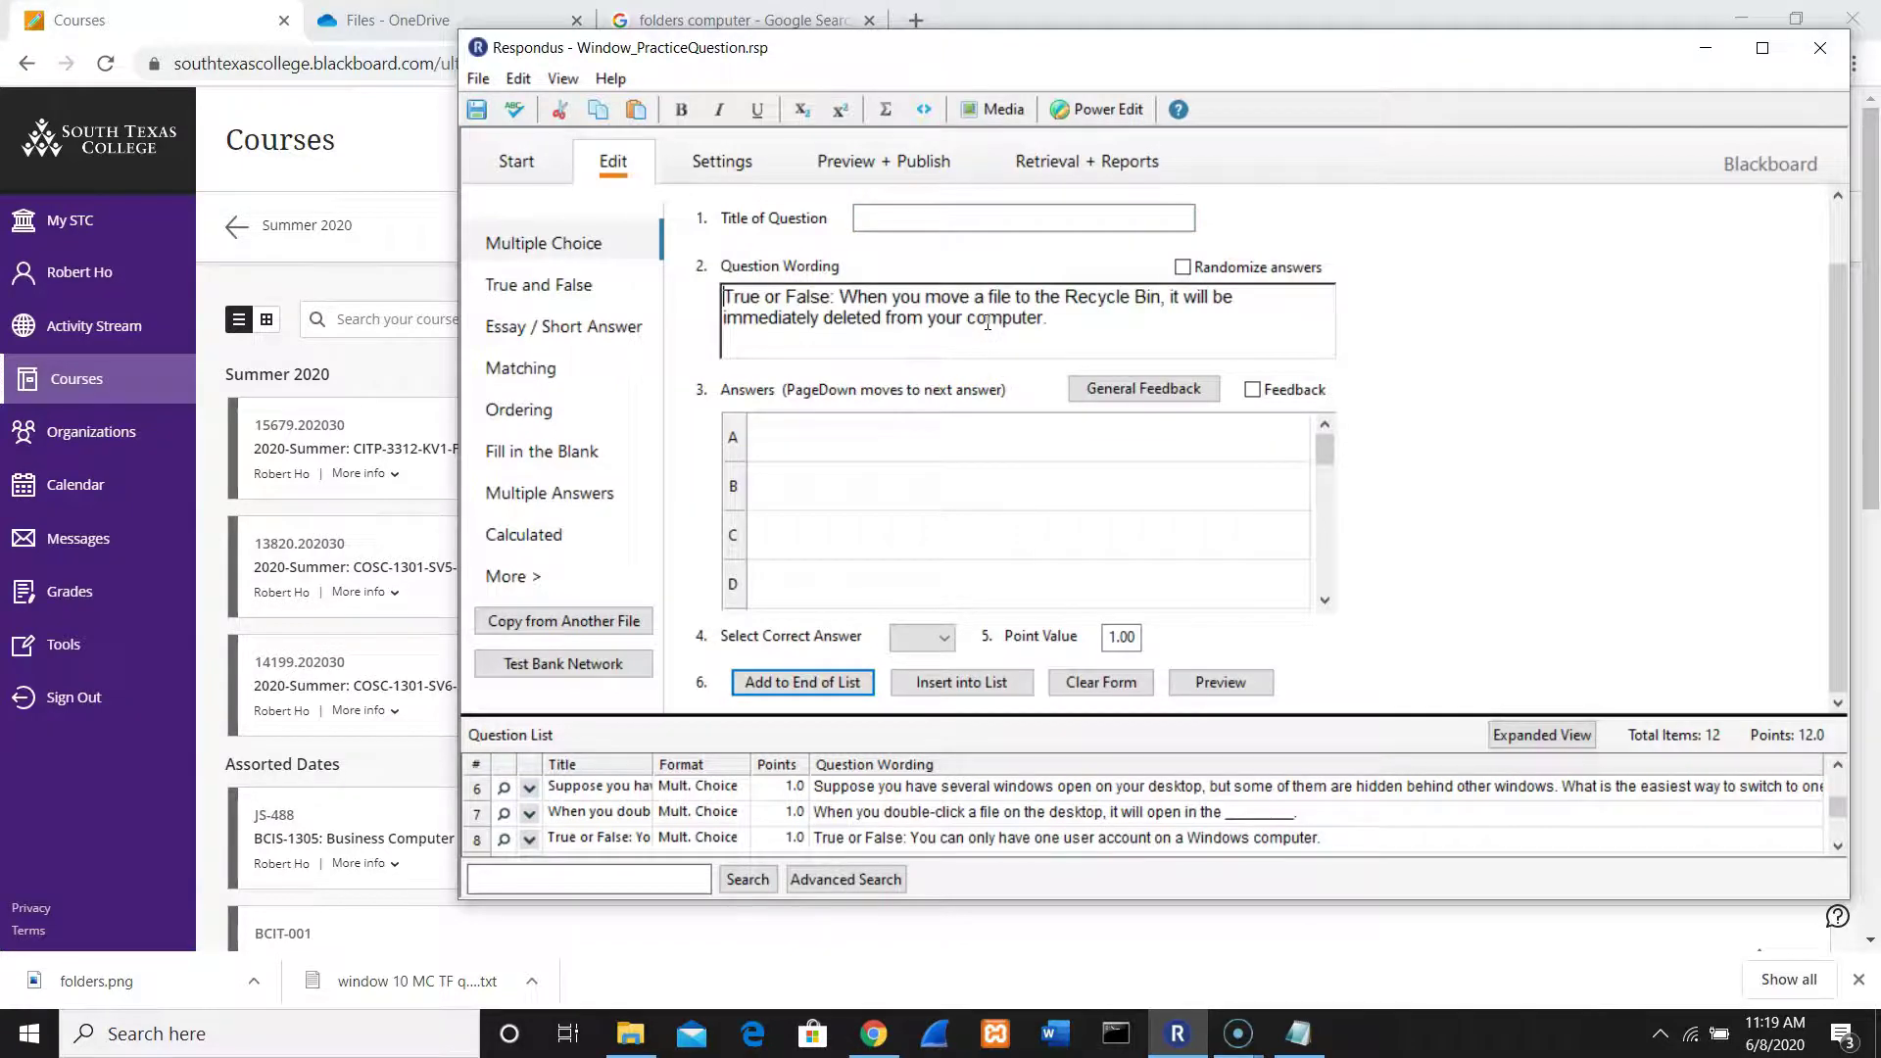
Step: Enter True and False as answers A and B
{"action": "left_click", "coordinate": [770, 441]}
{"action": "left_click", "coordinate": [1048, 436]}
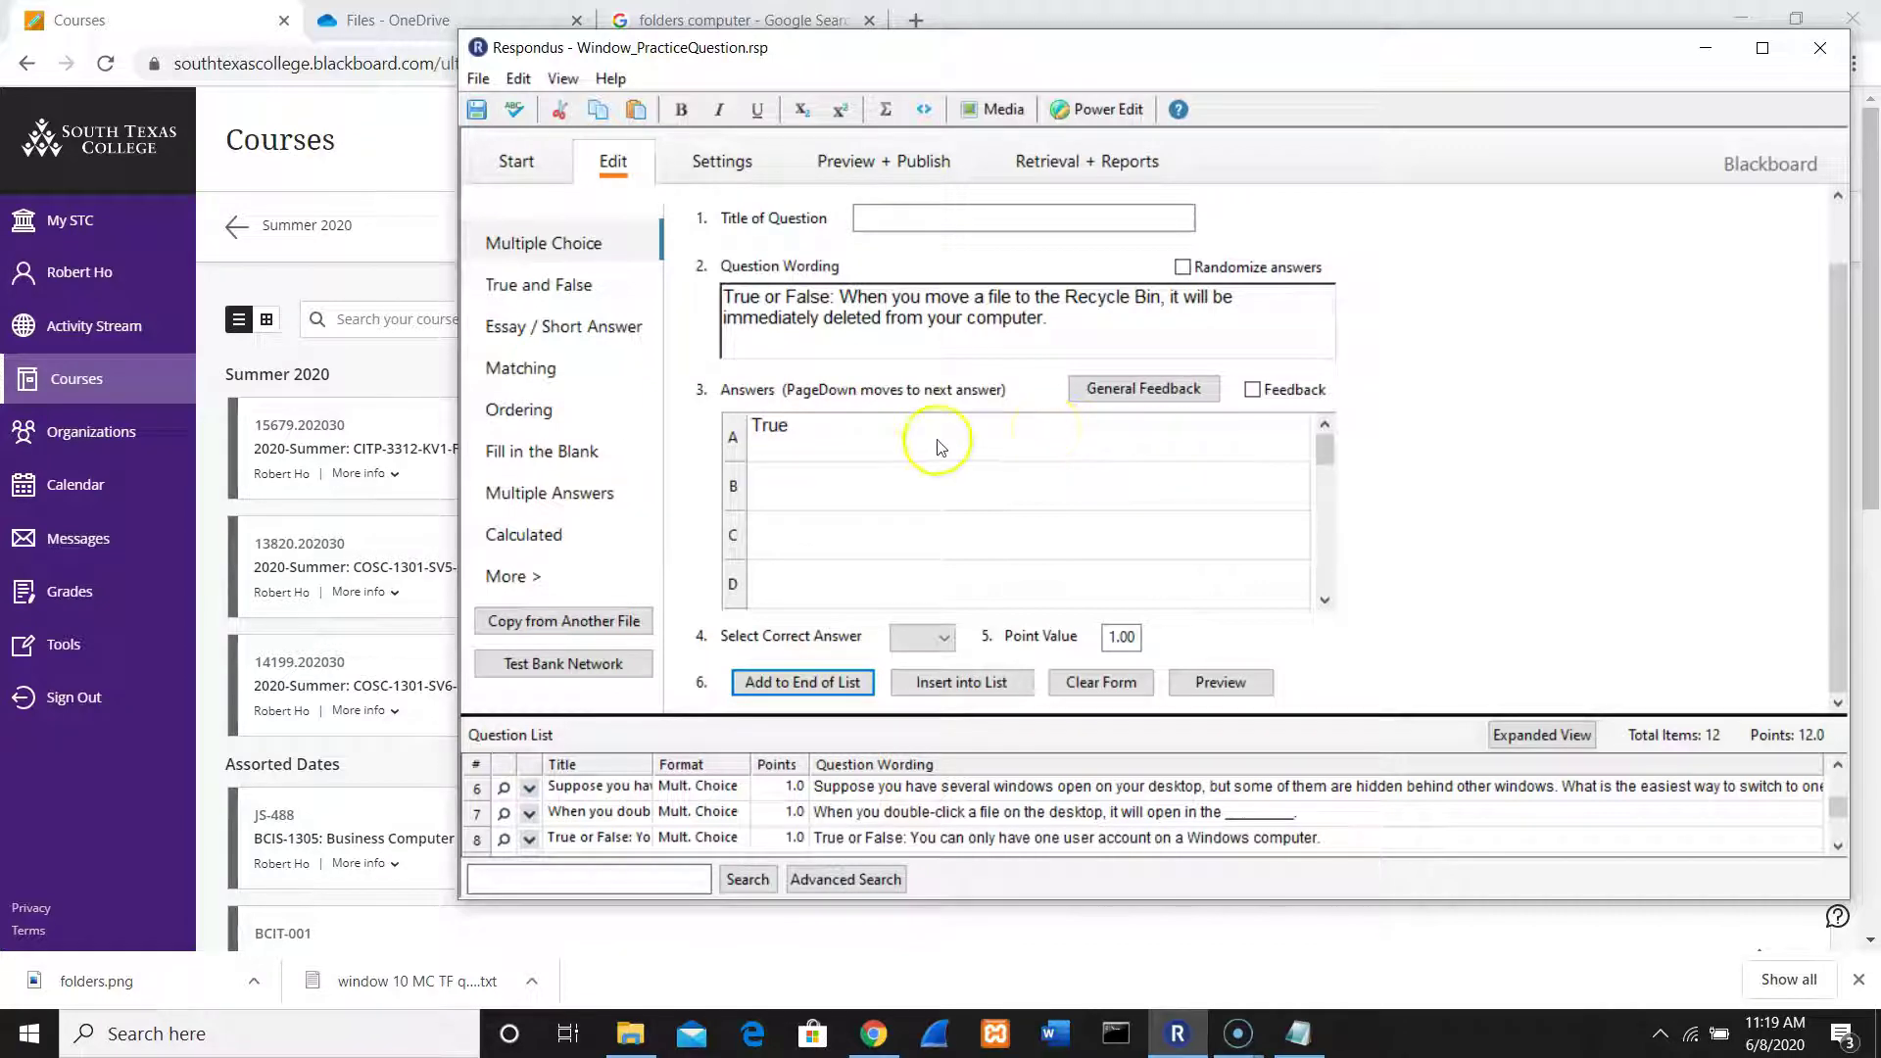
{"action": "left_click", "coordinate": [915, 480]}
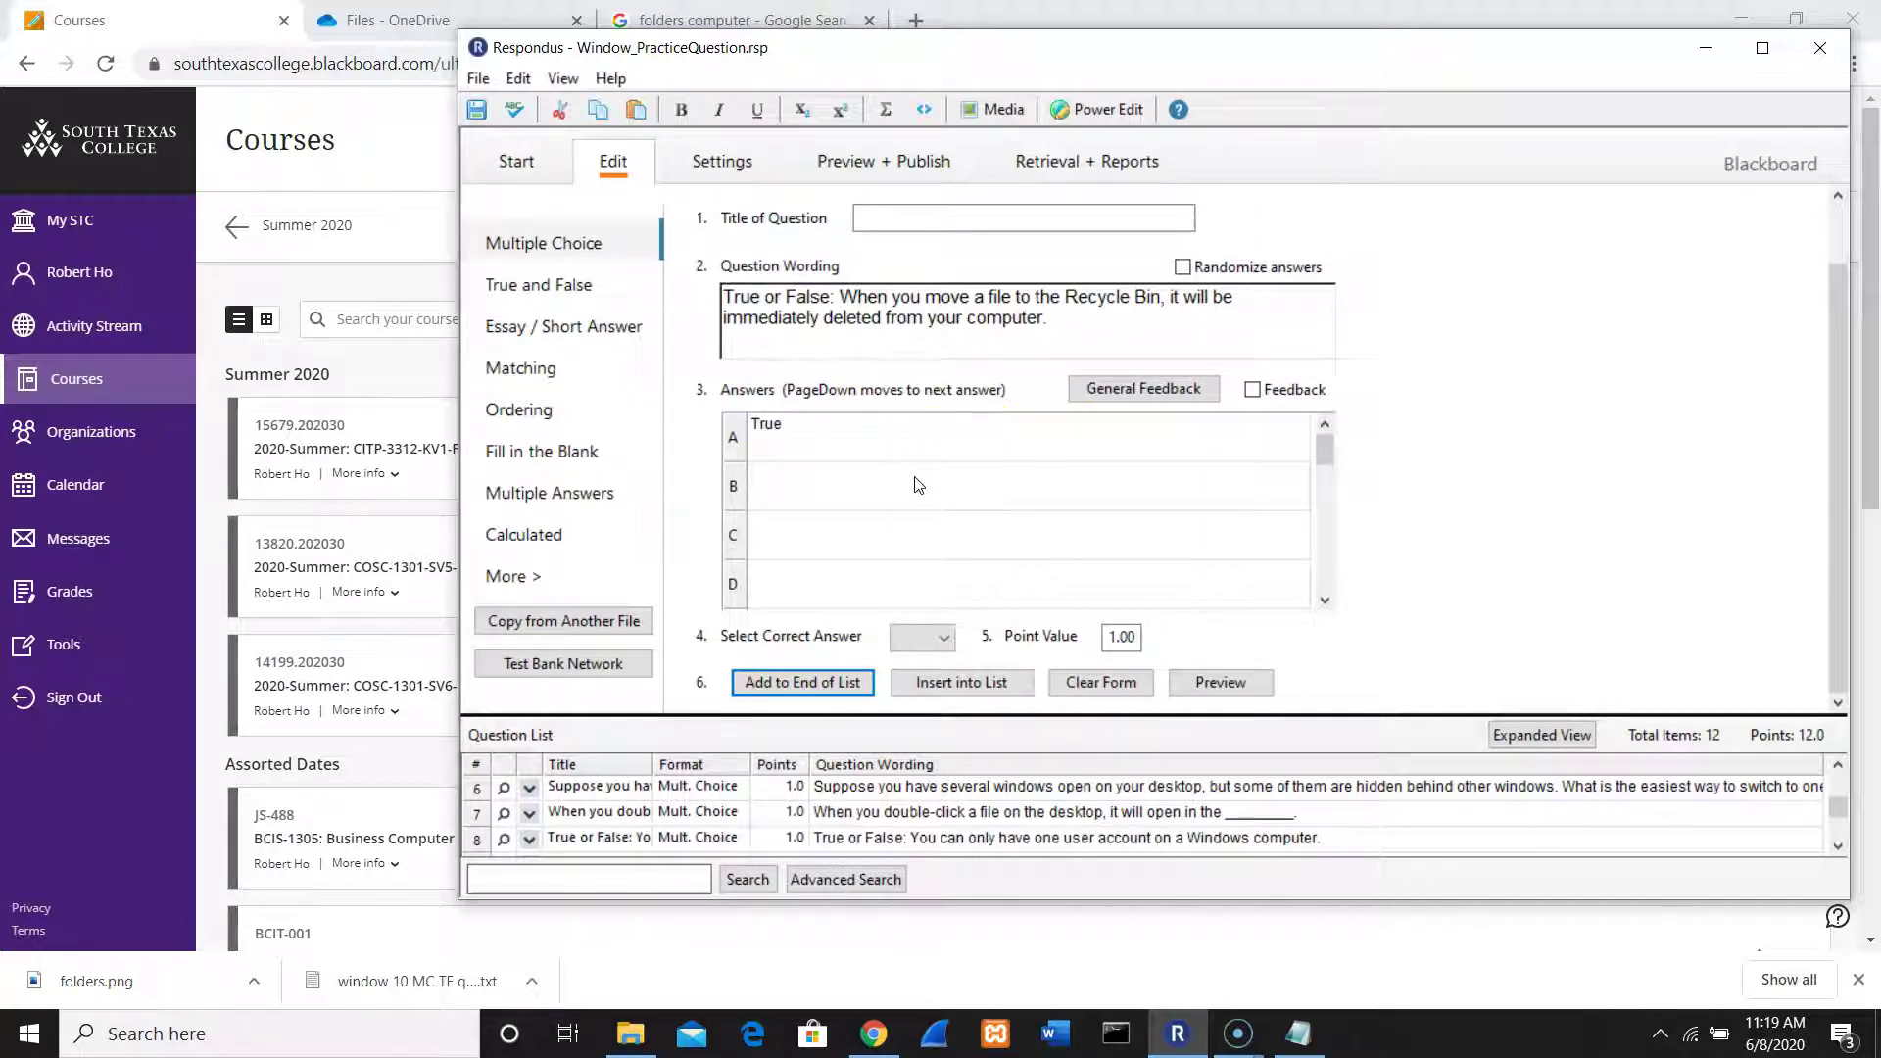
{"action": "type", "text": "False"}
Step: Mark B (False) correct, title the question 'Recycle bin', and add it to the end of the list
{"action": "left_click", "coordinate": [940, 637]}
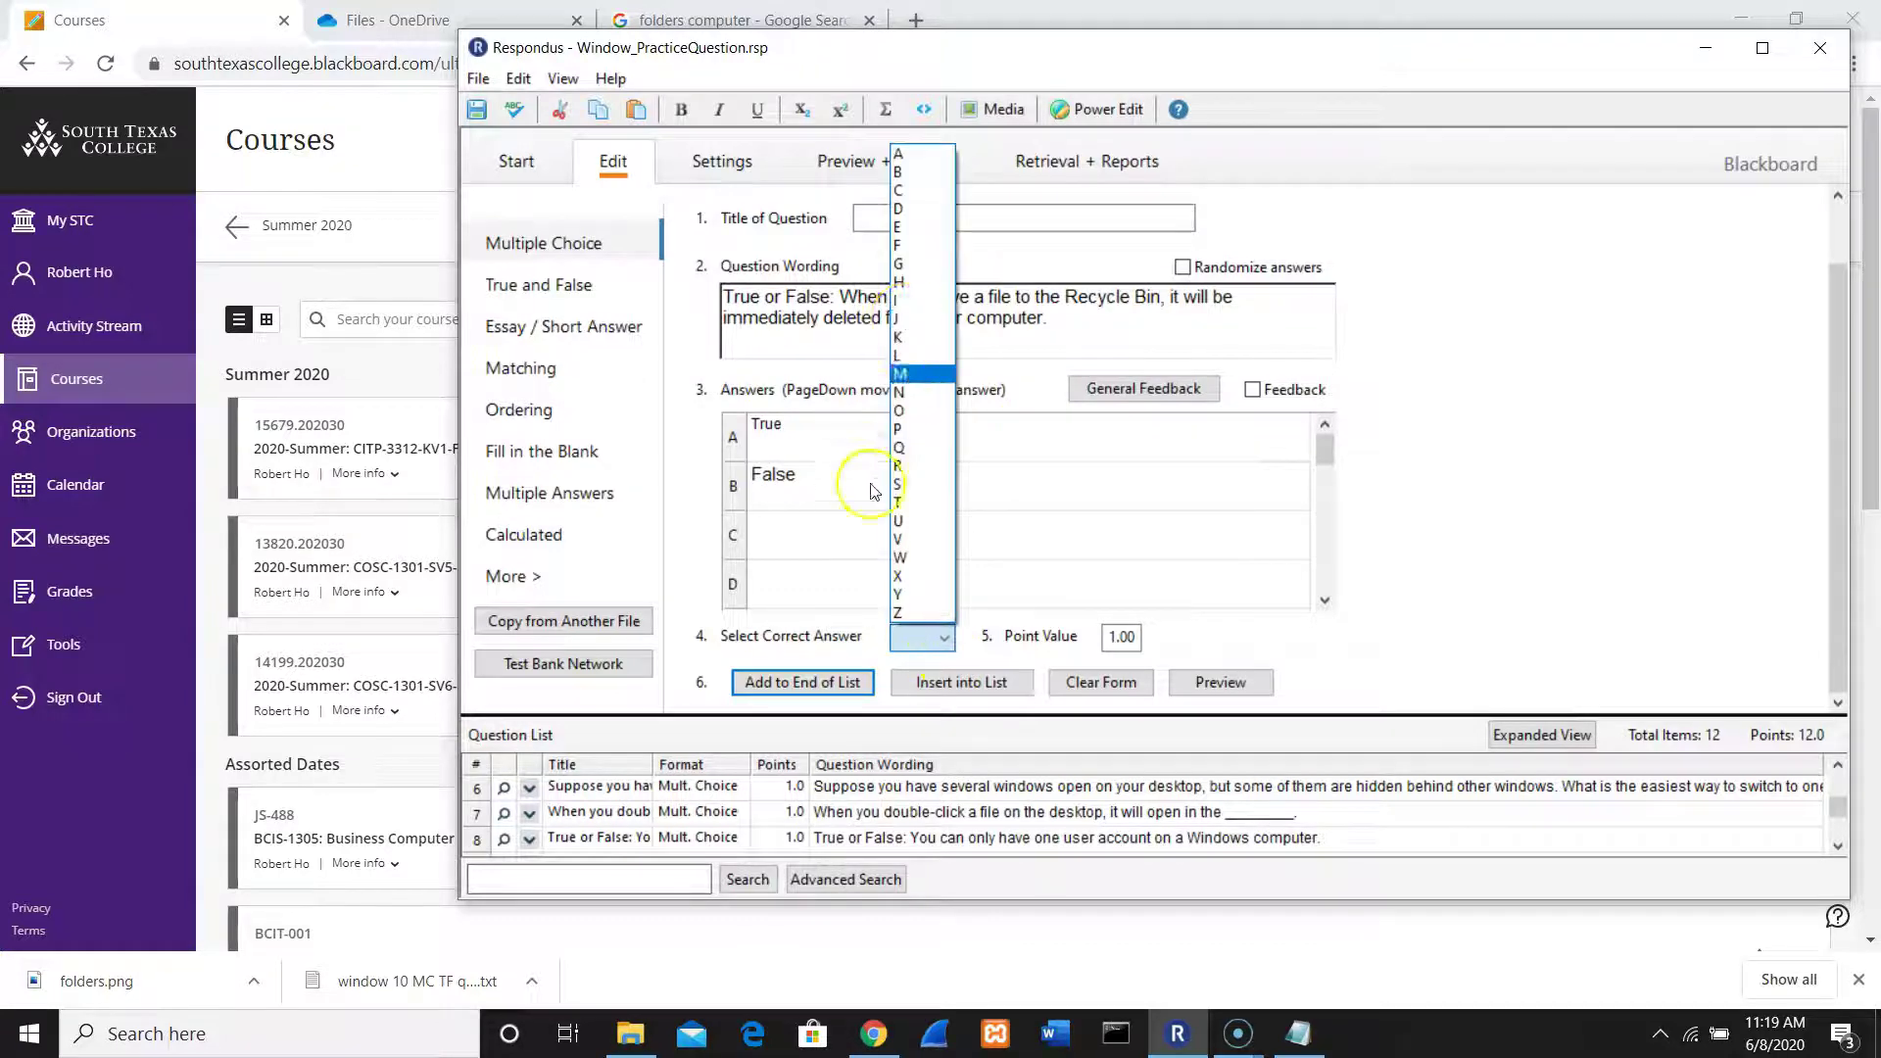
{"action": "left_click", "coordinate": [901, 173]}
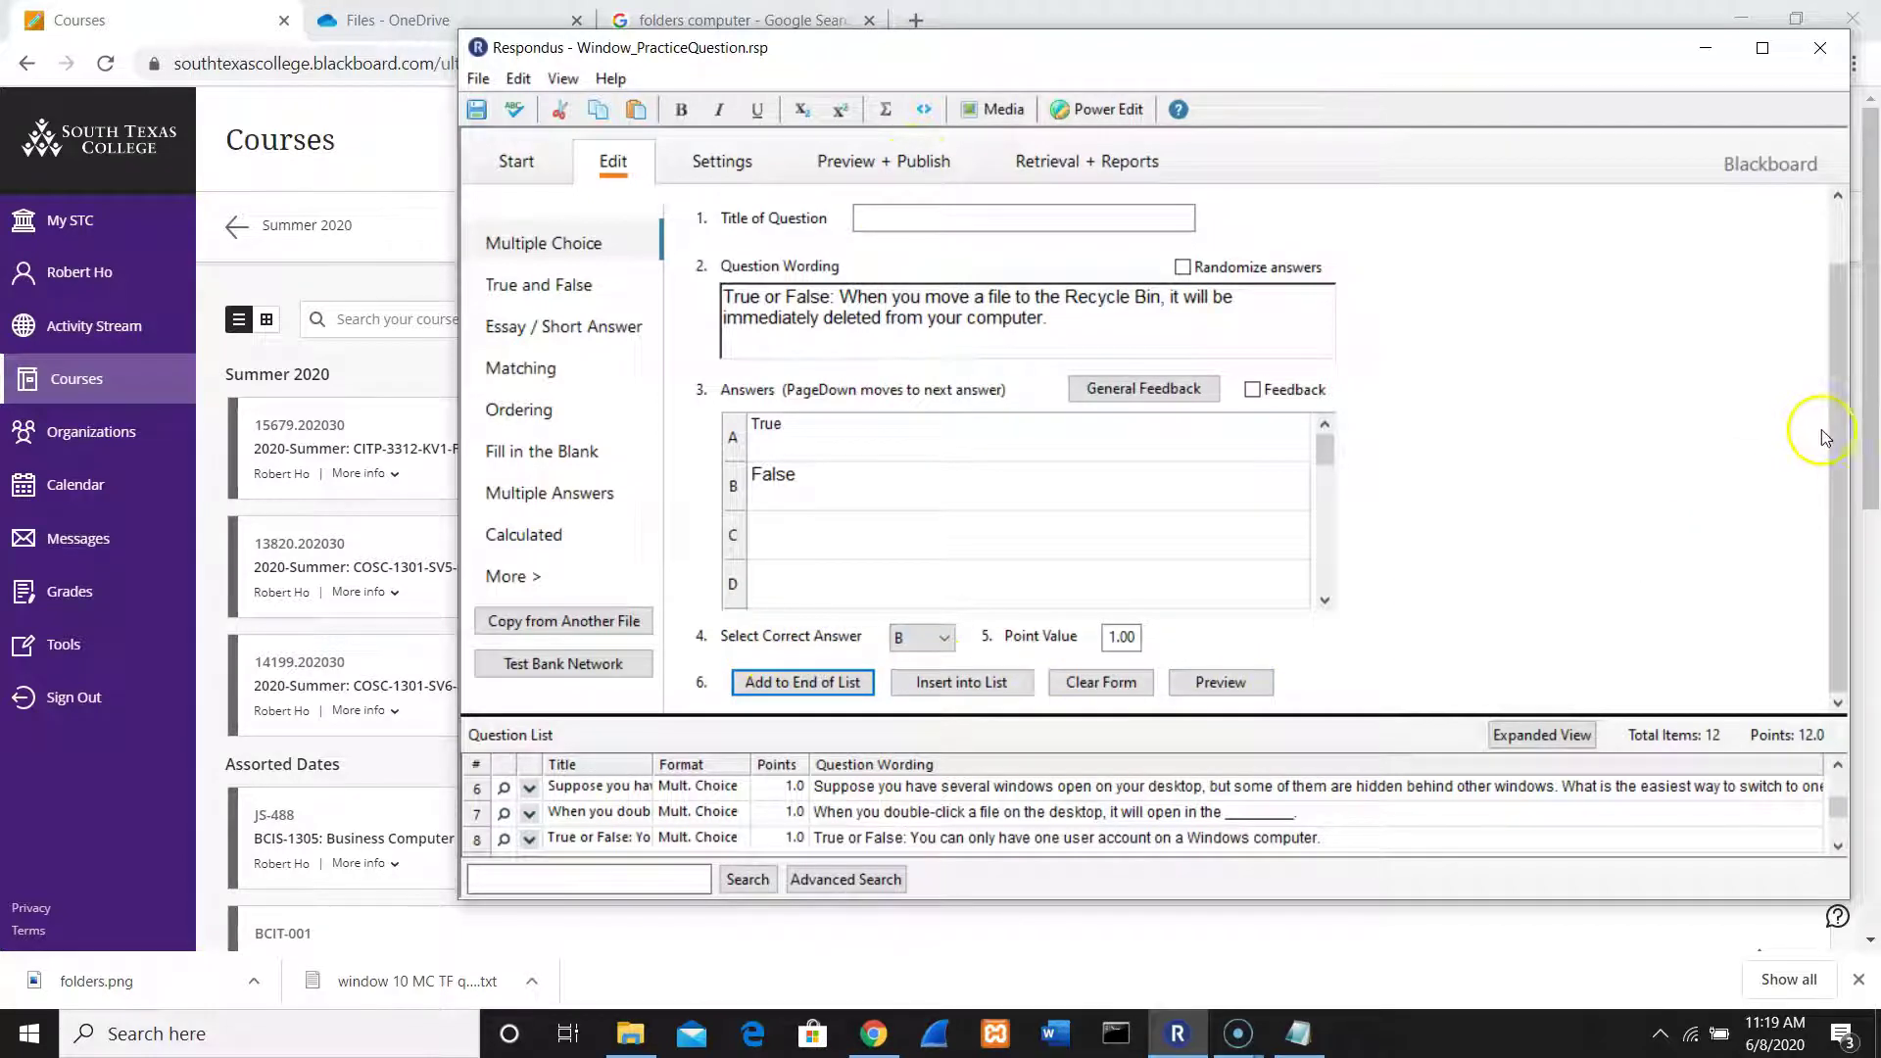
{"action": "left_click", "coordinate": [1839, 507]}
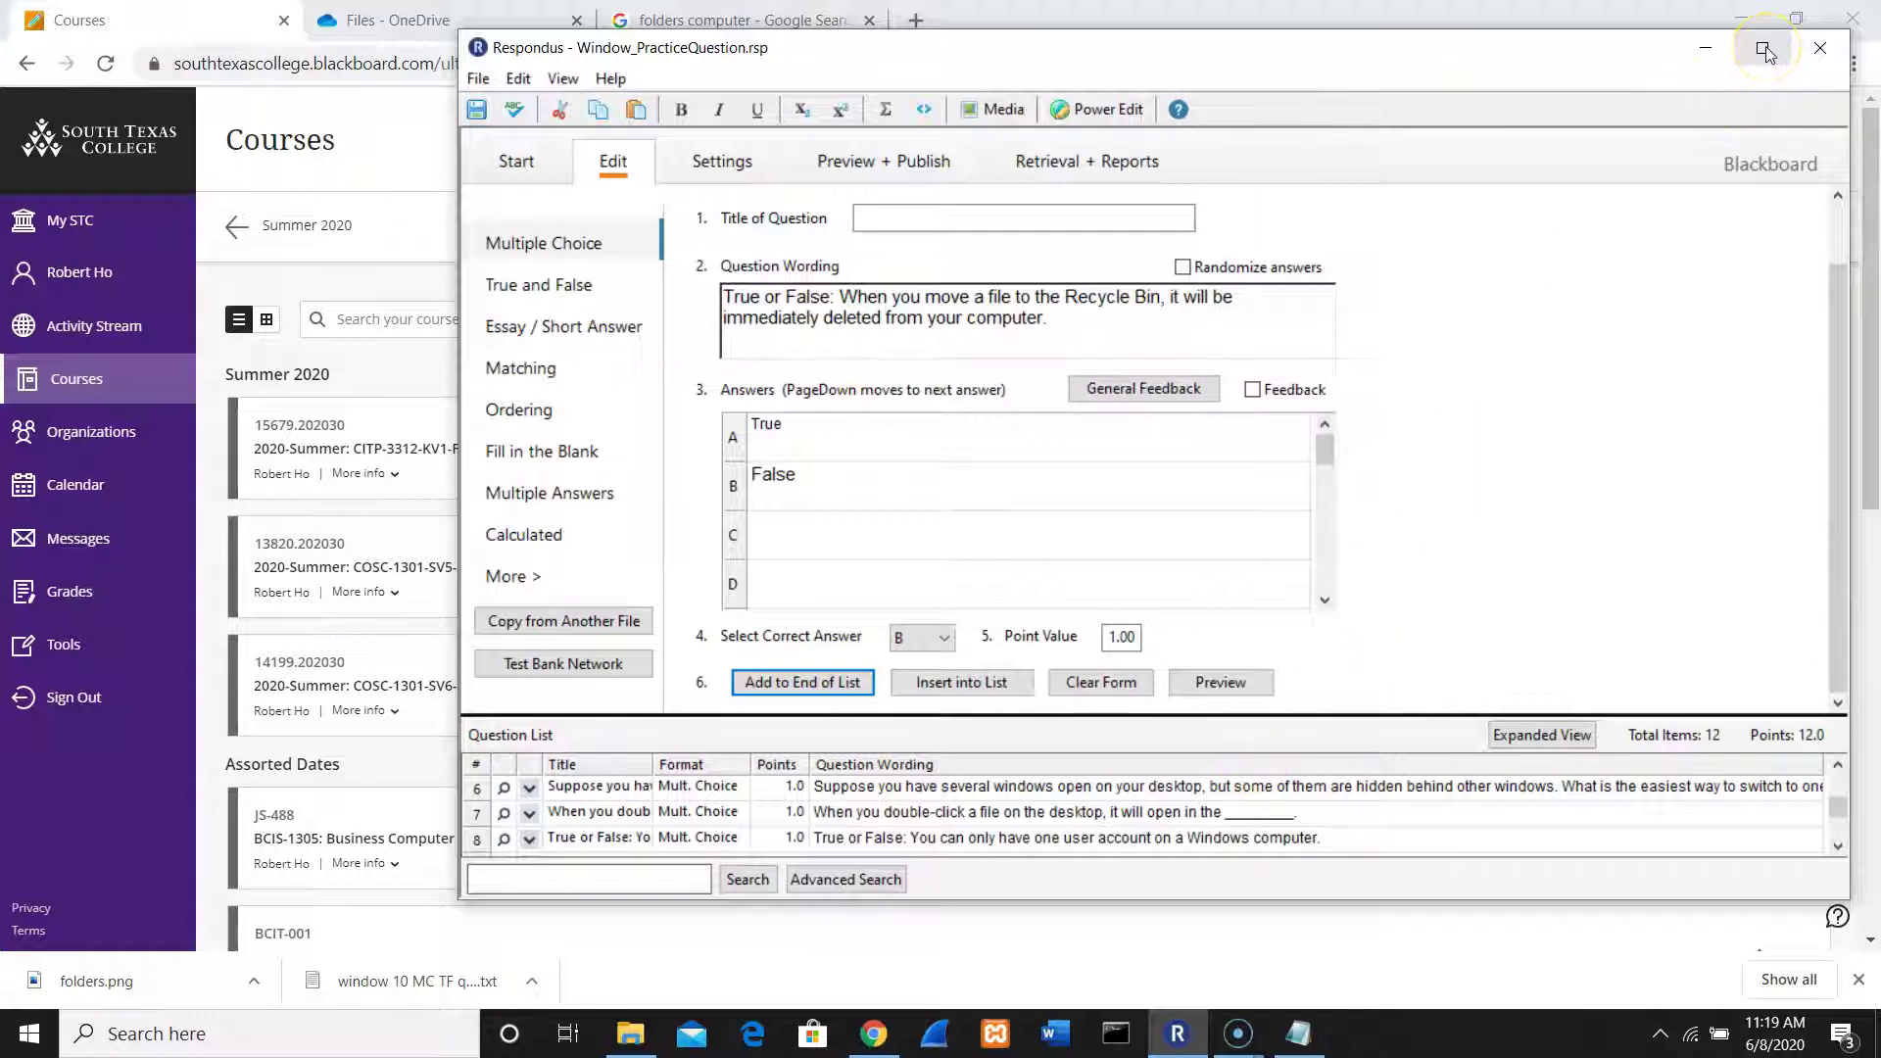
{"action": "left_click", "coordinate": [1063, 225]}
{"action": "type", "text": "Recycle bin"}
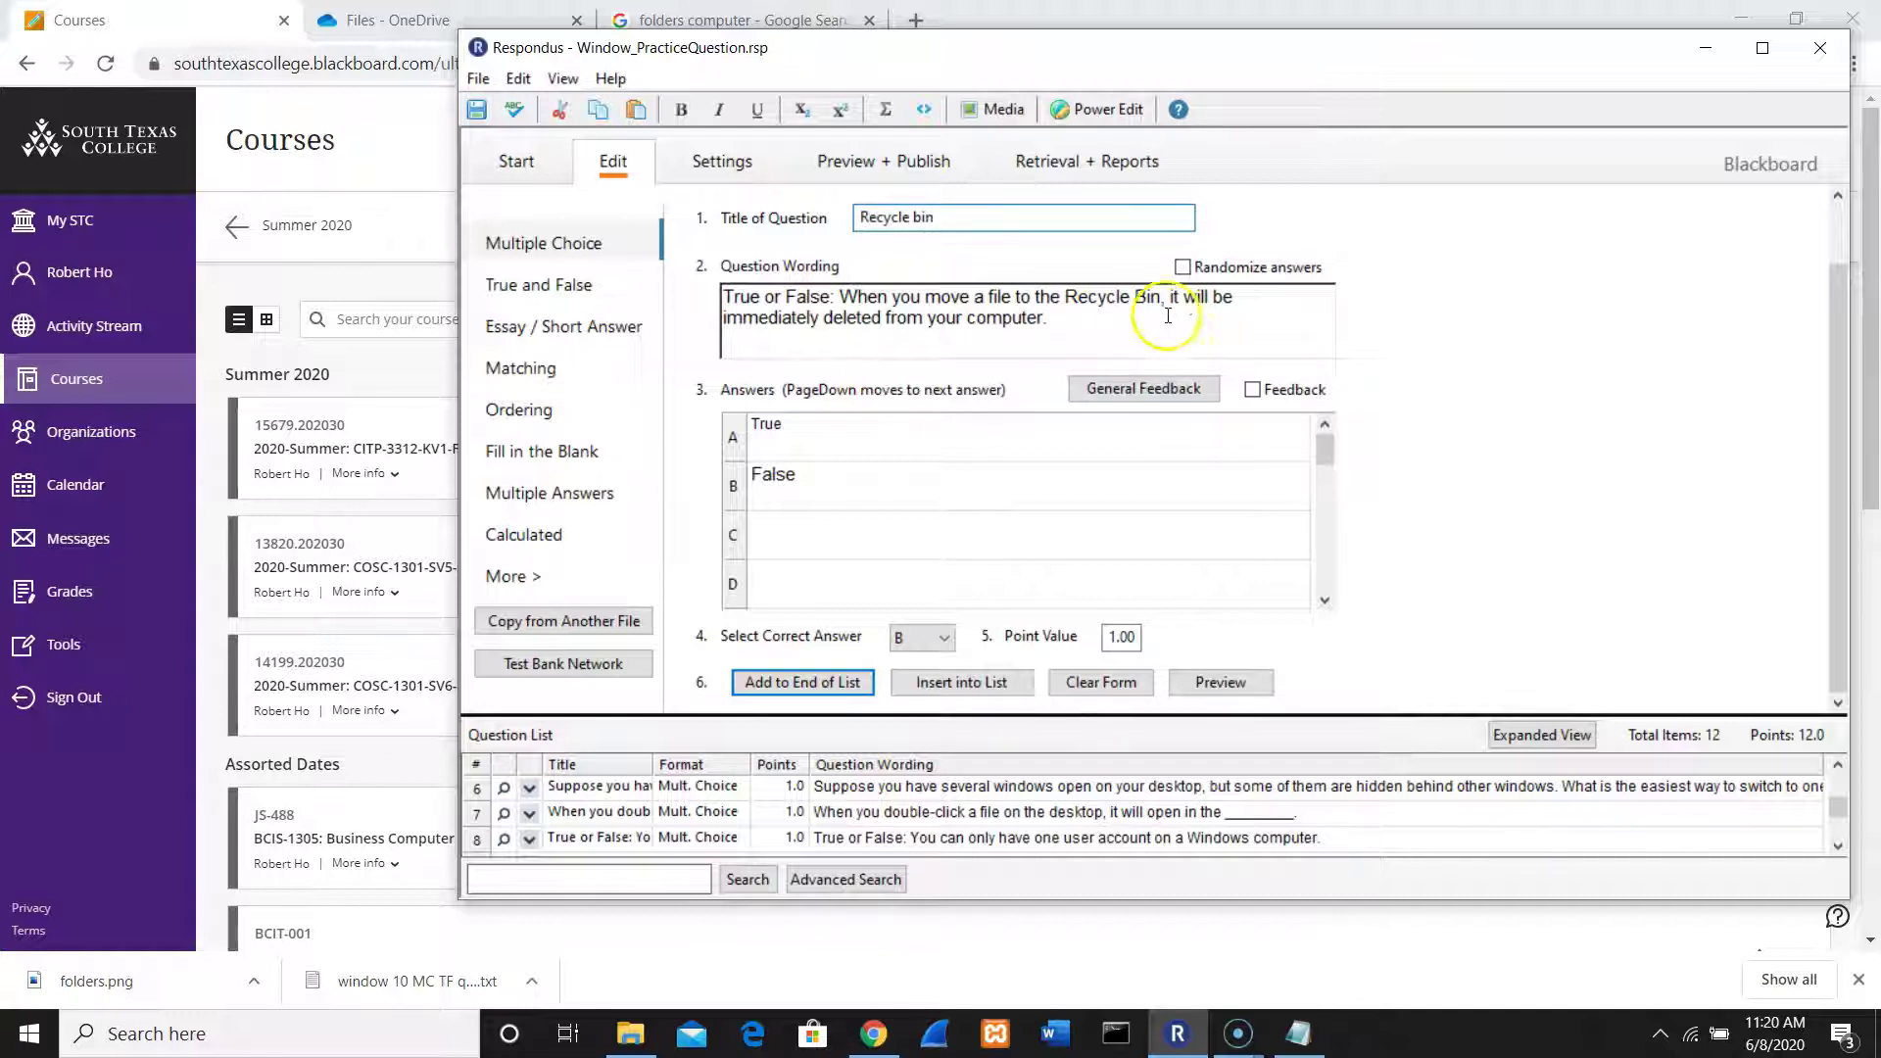
{"action": "left_click", "coordinate": [805, 682]}
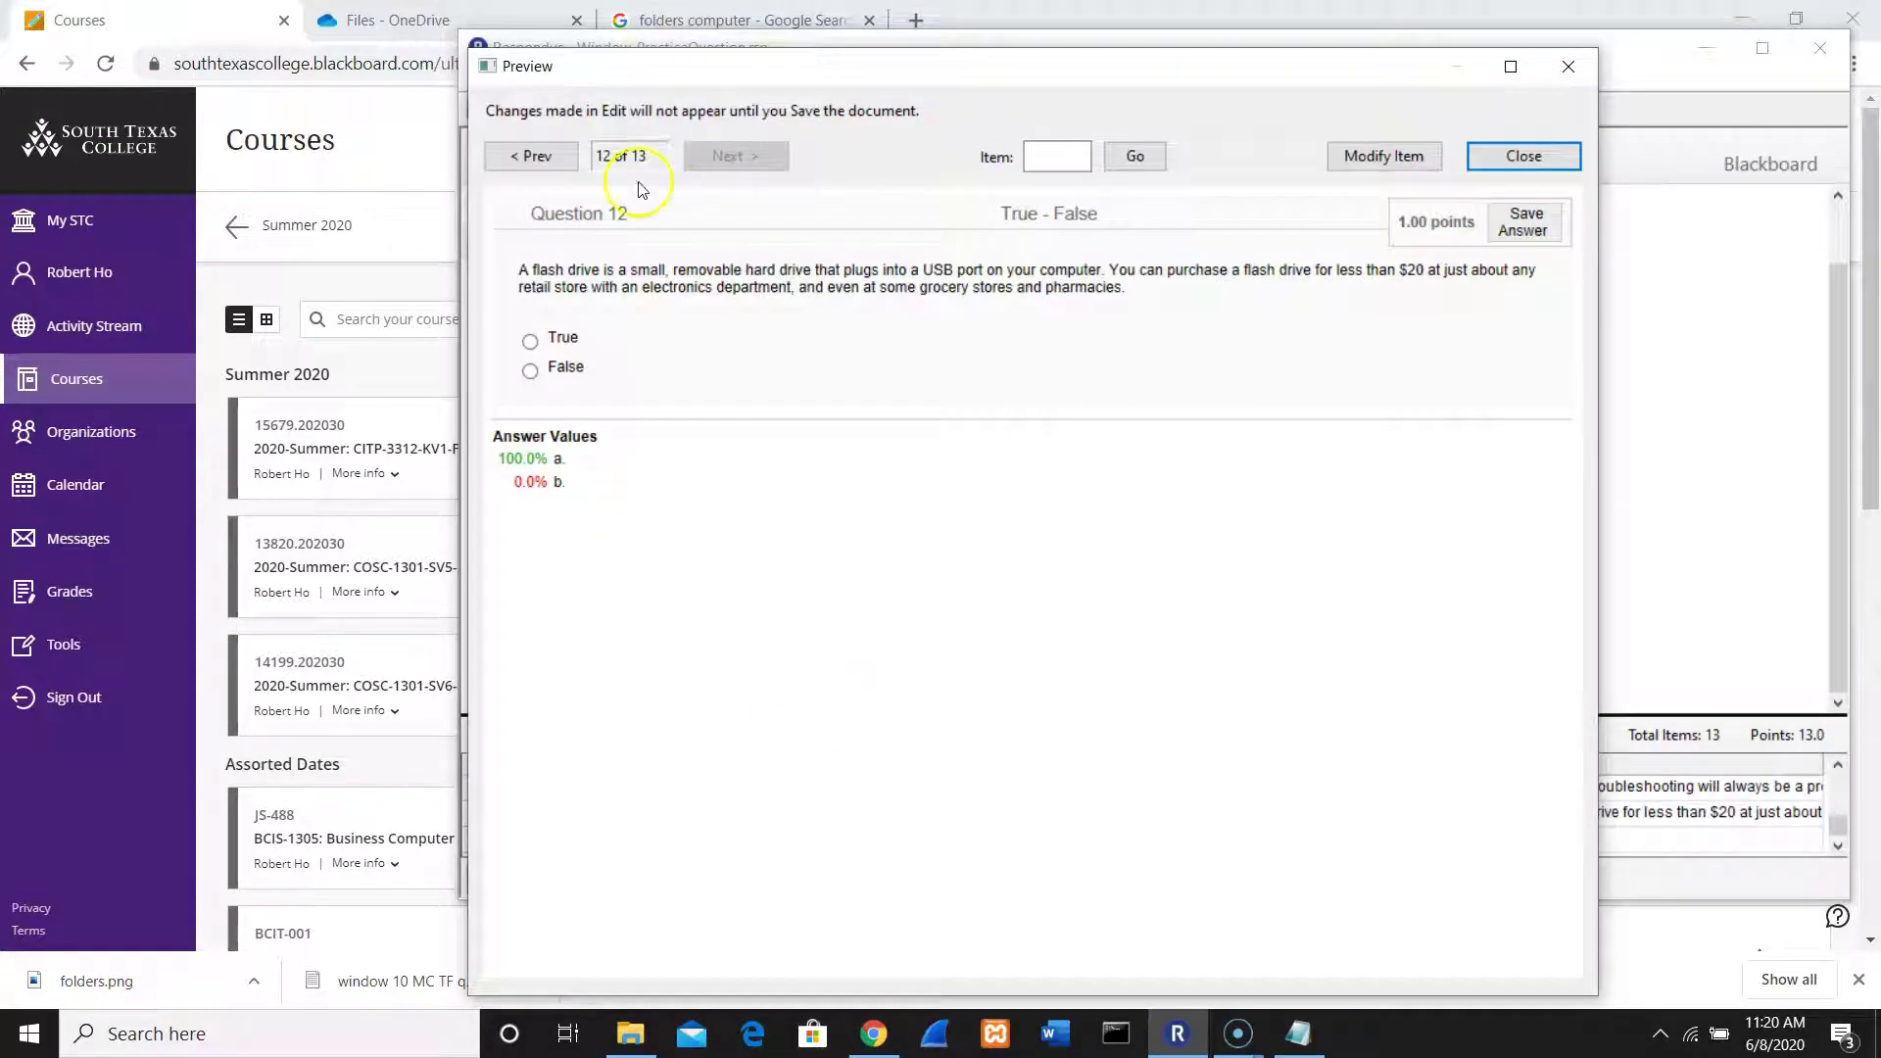
Step: Step back to question 11 of 13 in the preview, then close it
{"action": "left_click", "coordinate": [541, 167]}
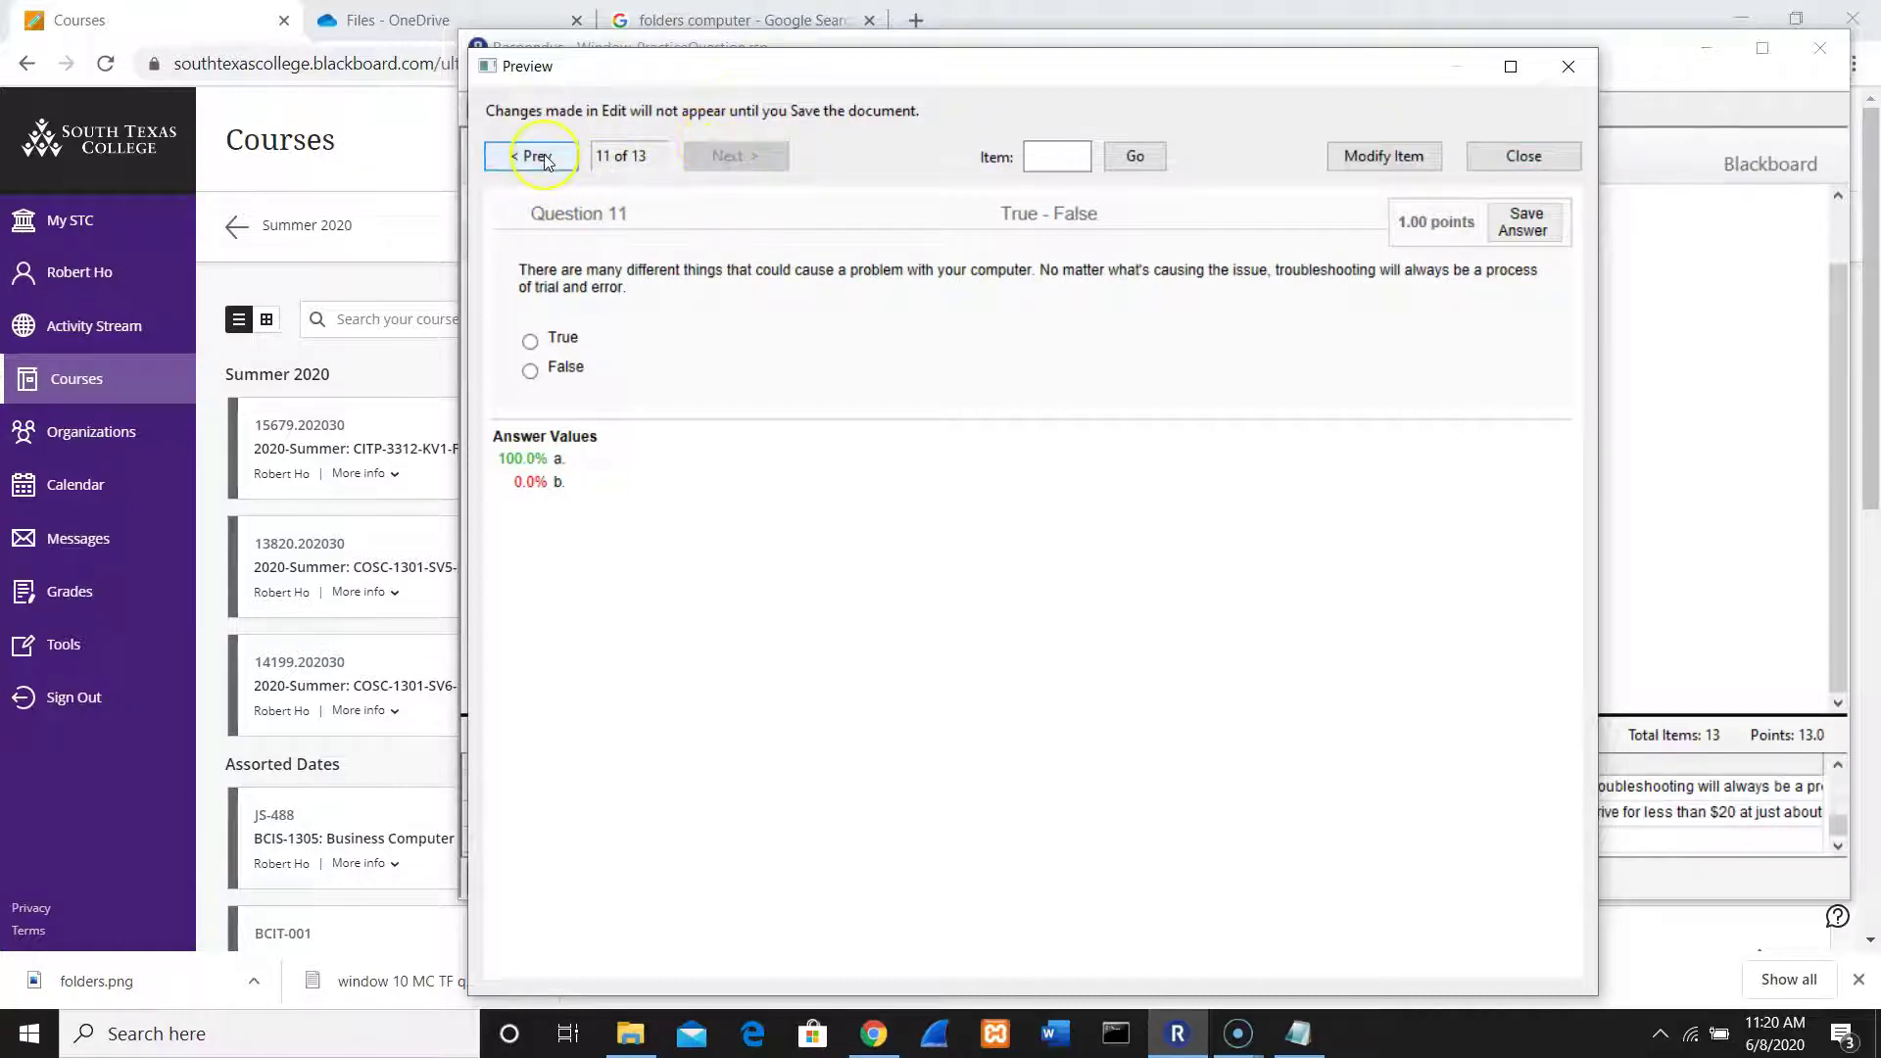
{"action": "left_click", "coordinate": [1496, 159]}
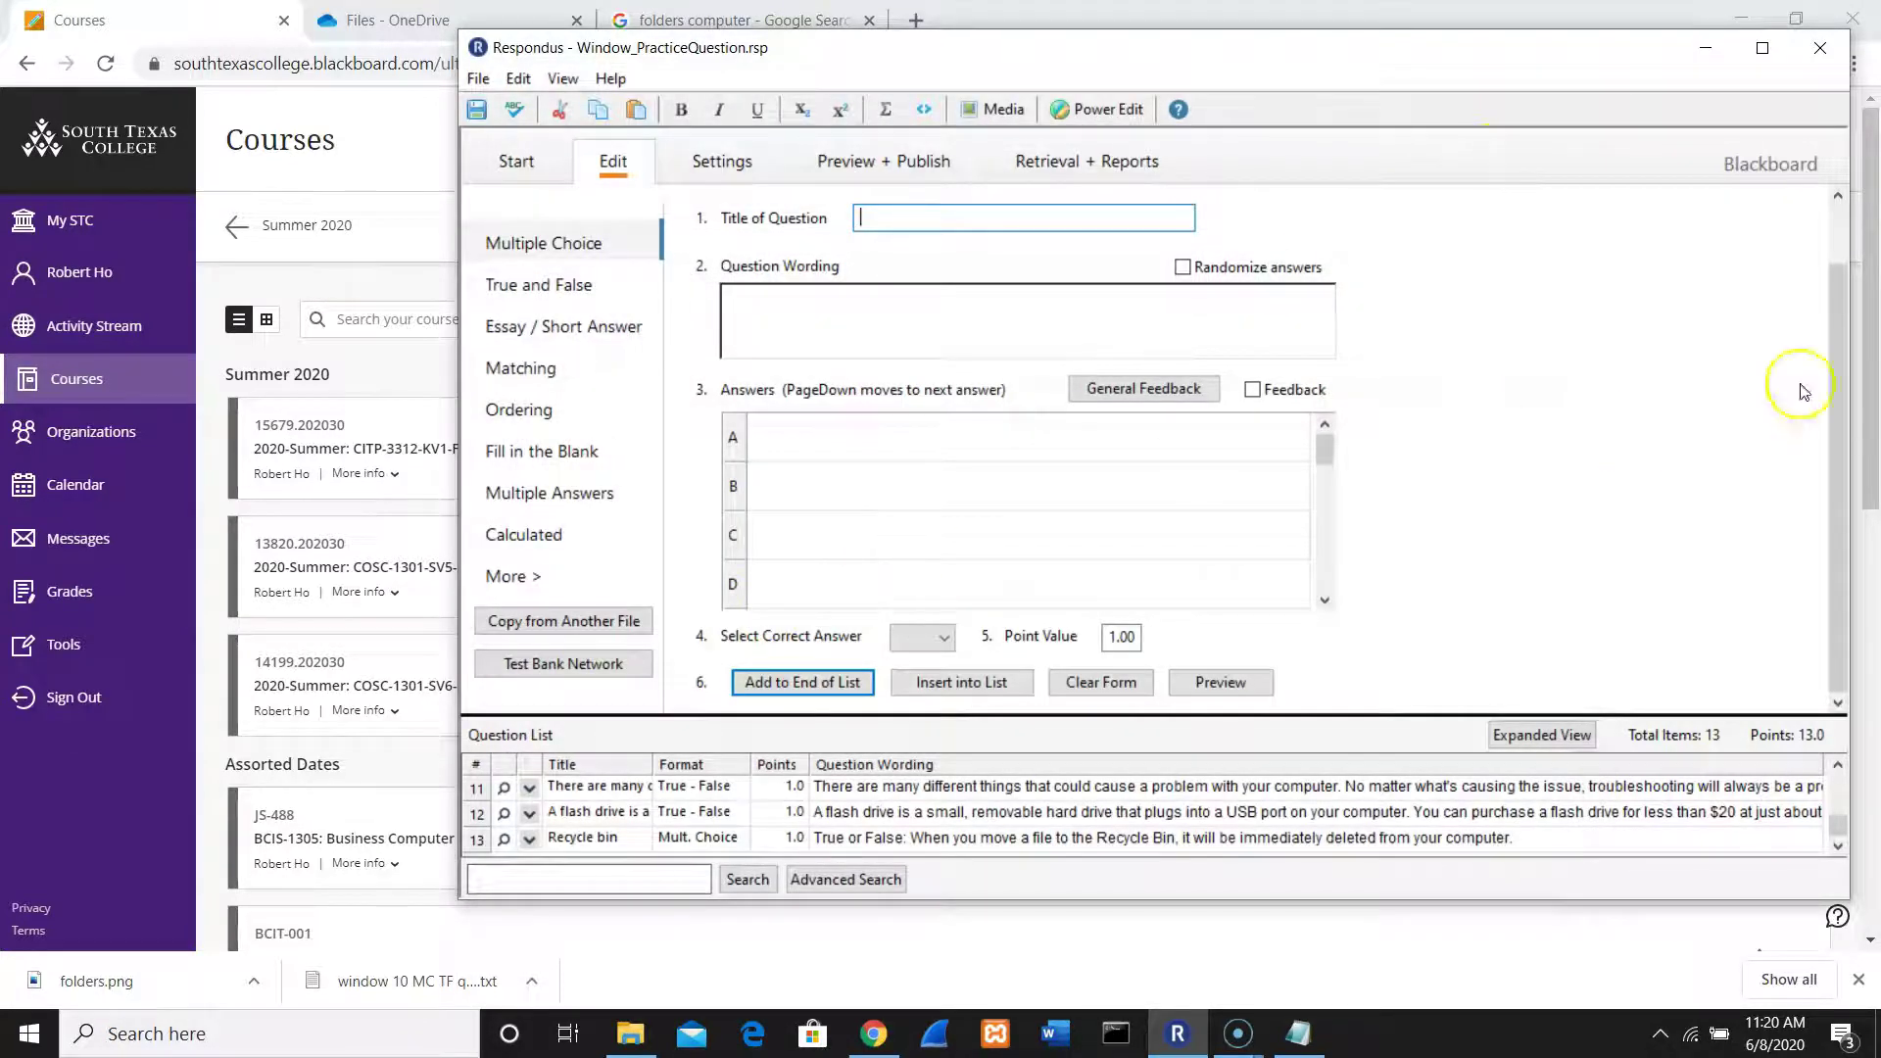
{"action": "left_click", "coordinate": [1843, 862]}
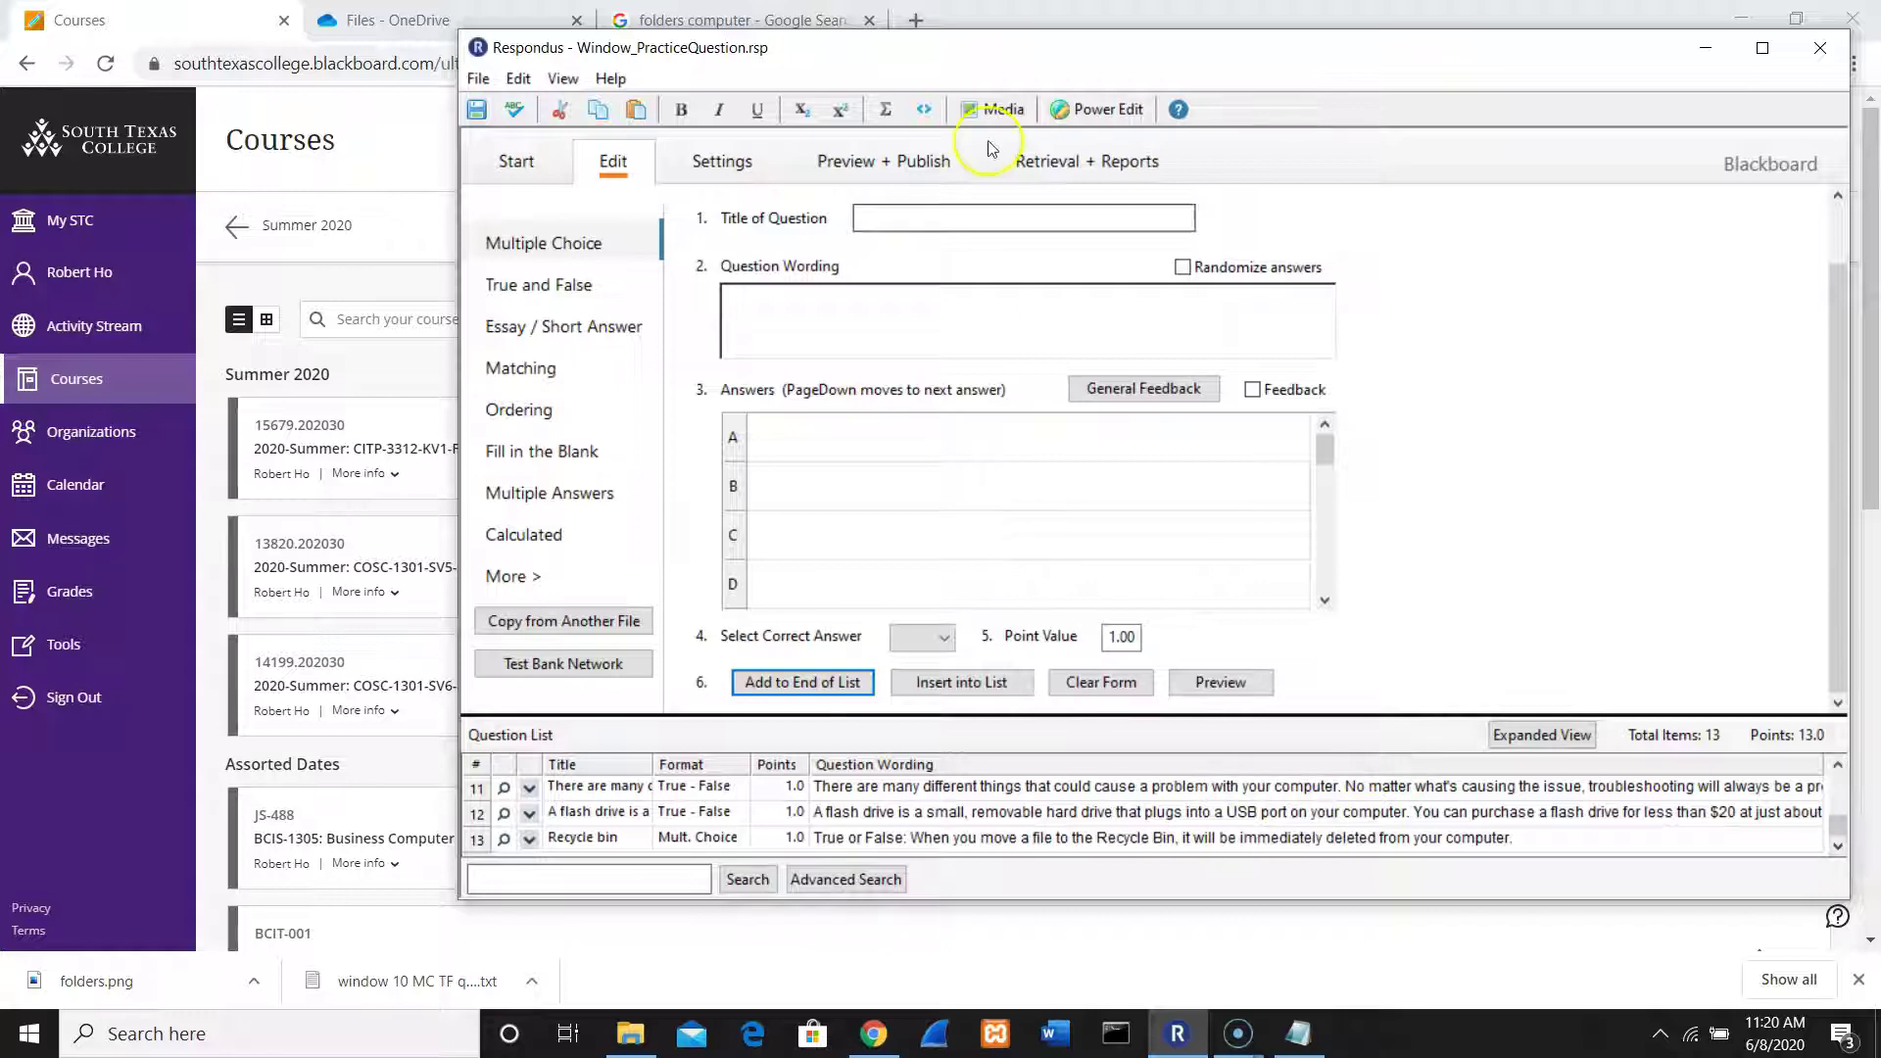
Step: On Preview + Publish, preview the whole exam, step back to question 10, and close it
{"action": "left_click", "coordinate": [868, 161]}
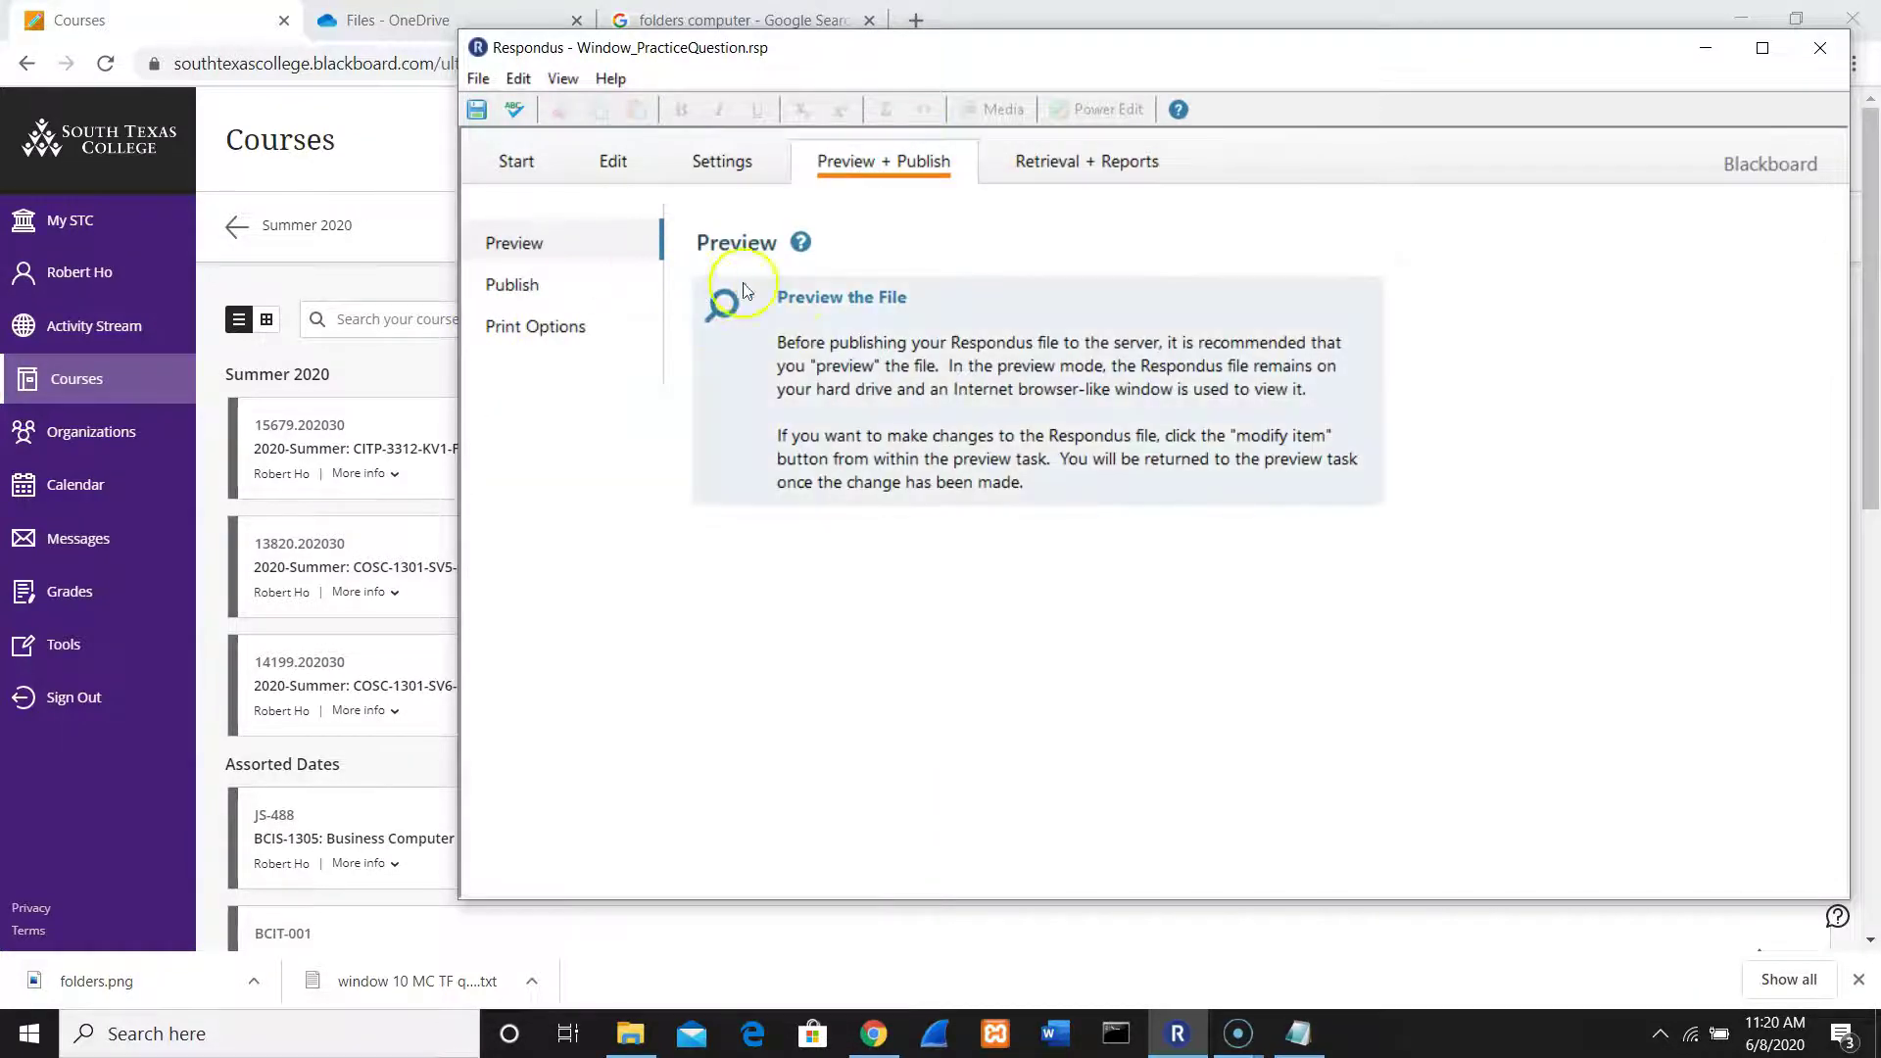
{"action": "left_click", "coordinate": [802, 298]}
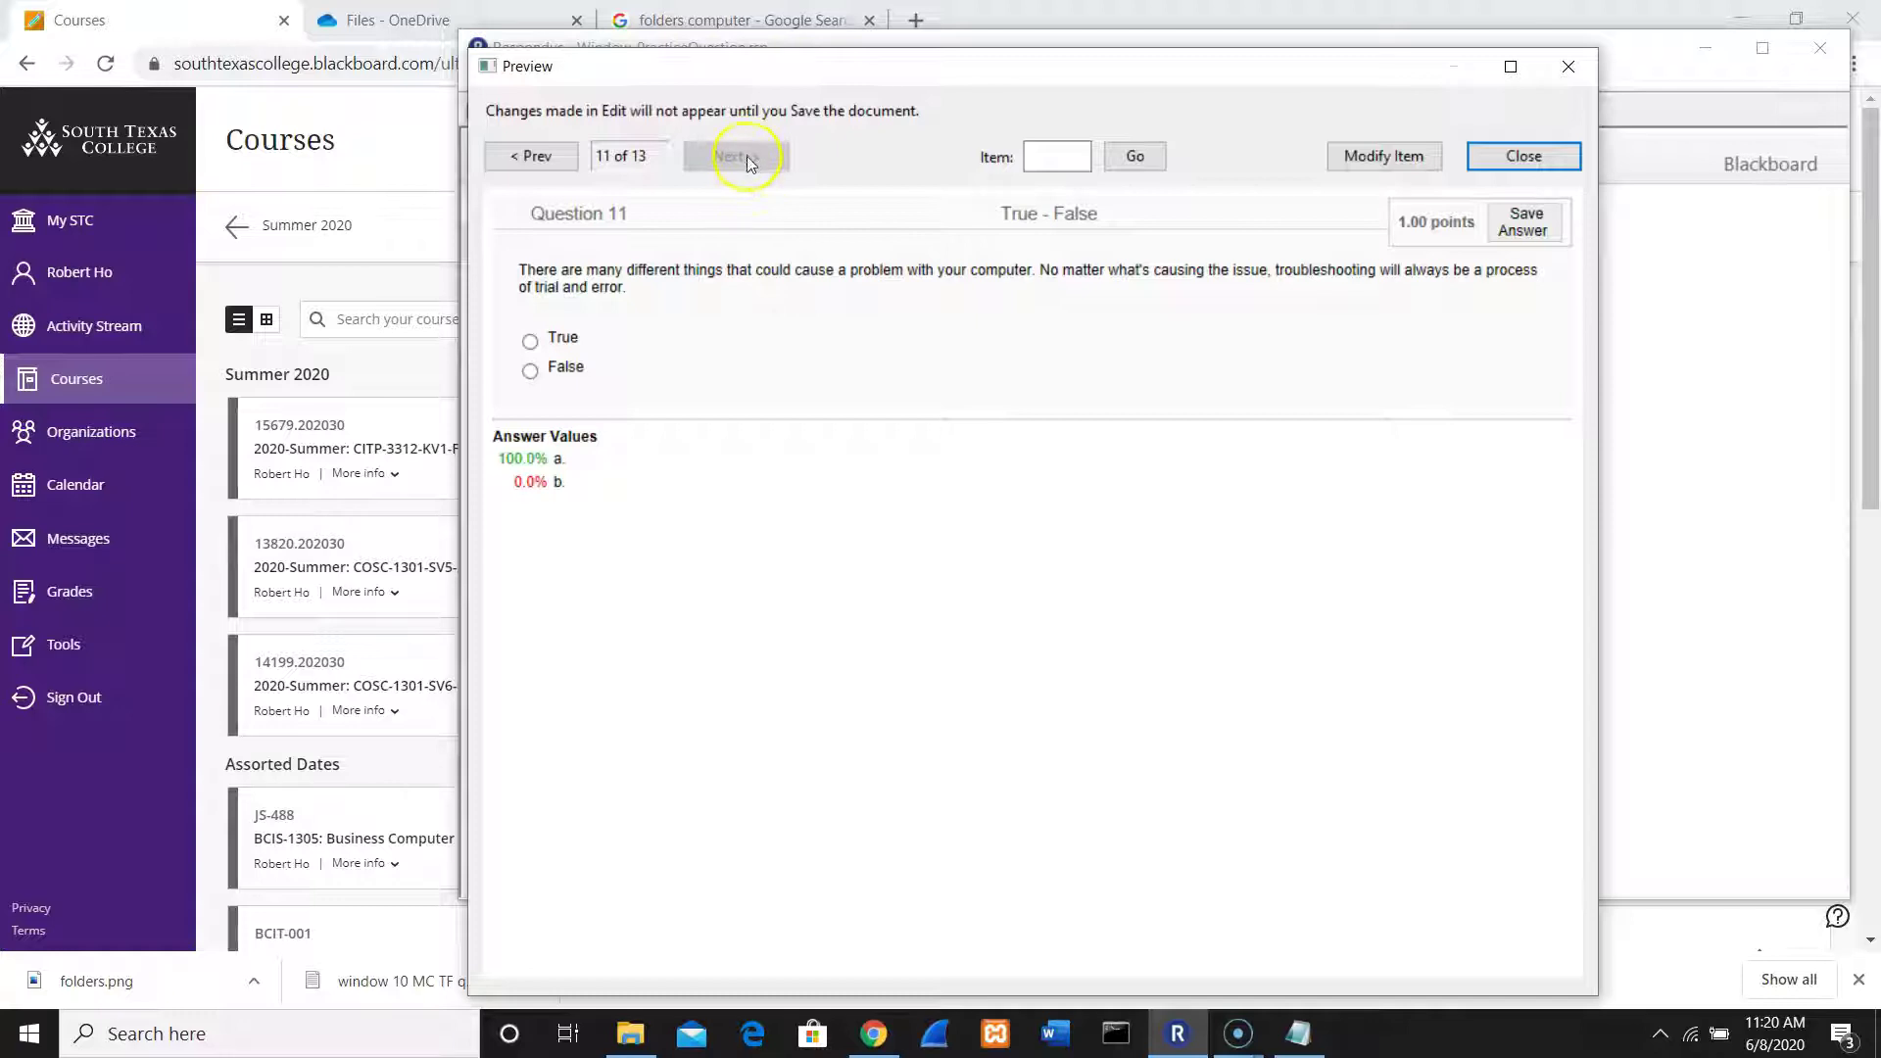
{"action": "left_click", "coordinate": [529, 158]}
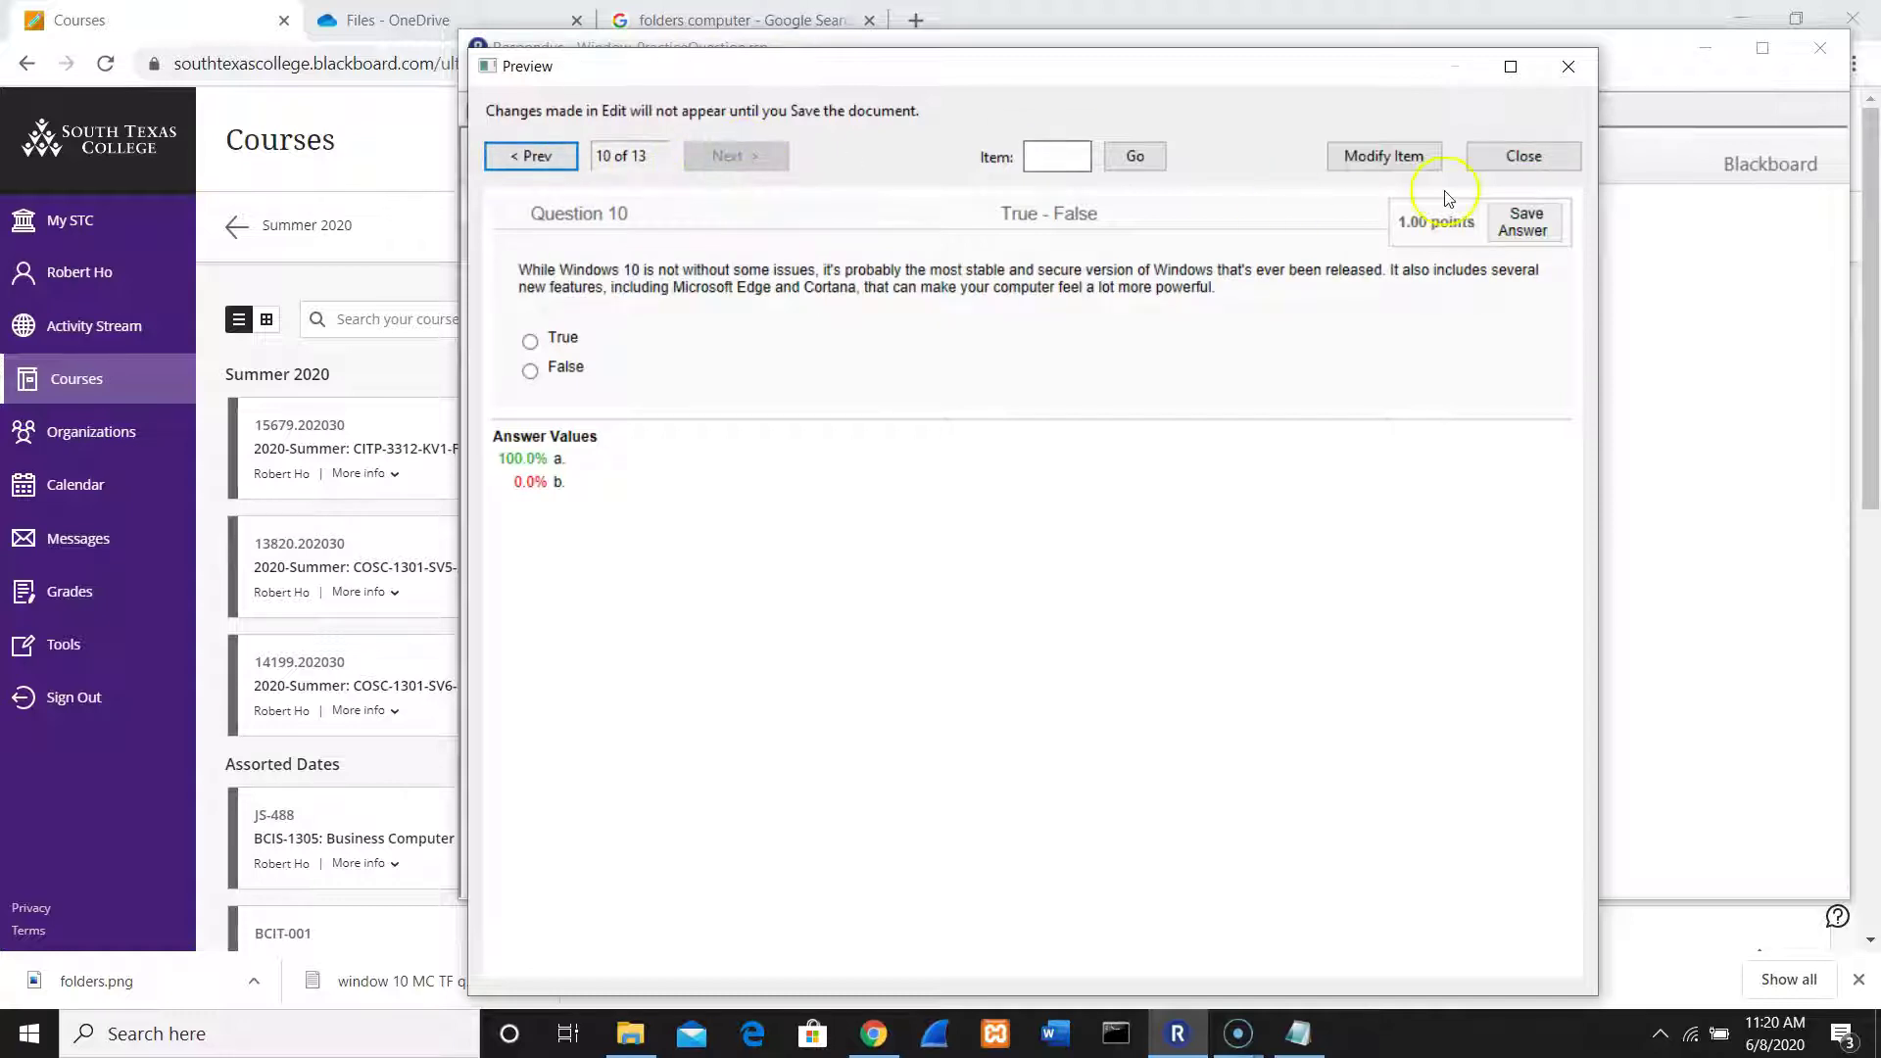
{"action": "left_click", "coordinate": [1569, 66]}
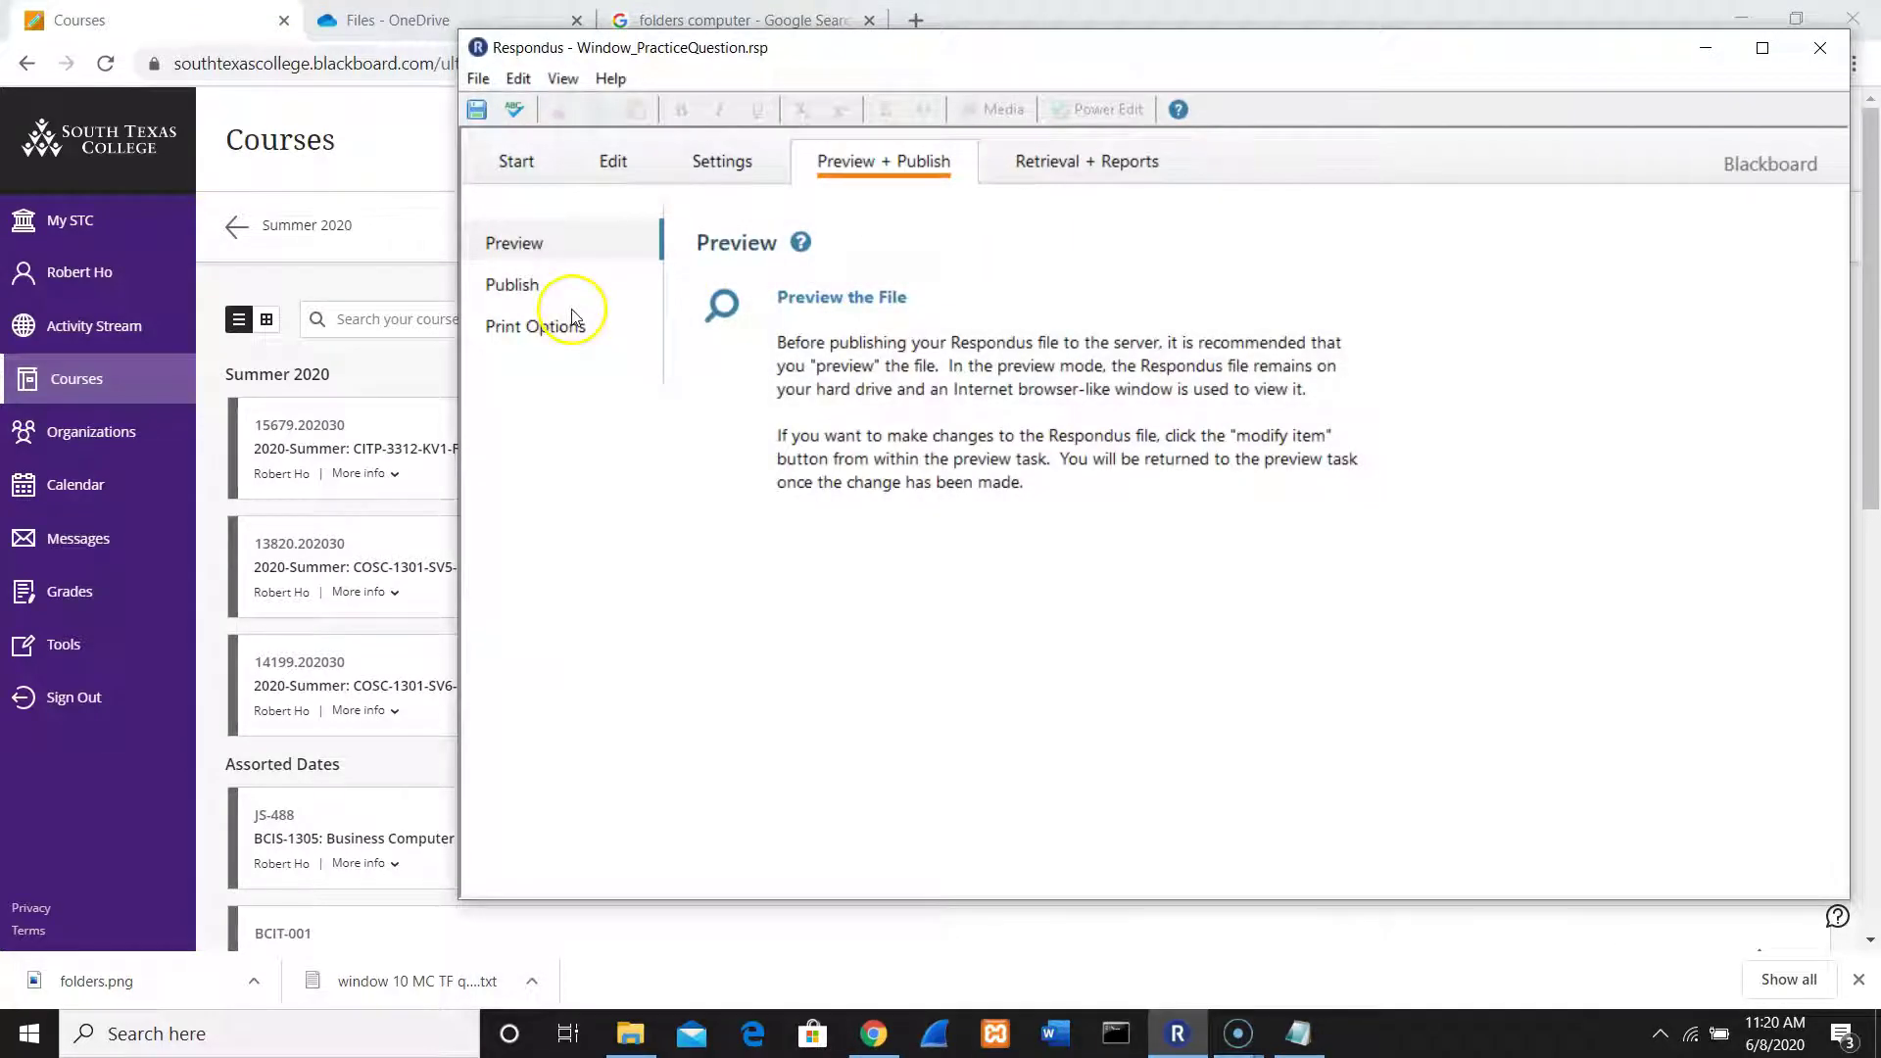
Step: Launch the single-course Publish Wizard and confirm the Bb Login server settings (southtexascollege.blackboard.com, port 443)
{"action": "left_click", "coordinate": [519, 286]}
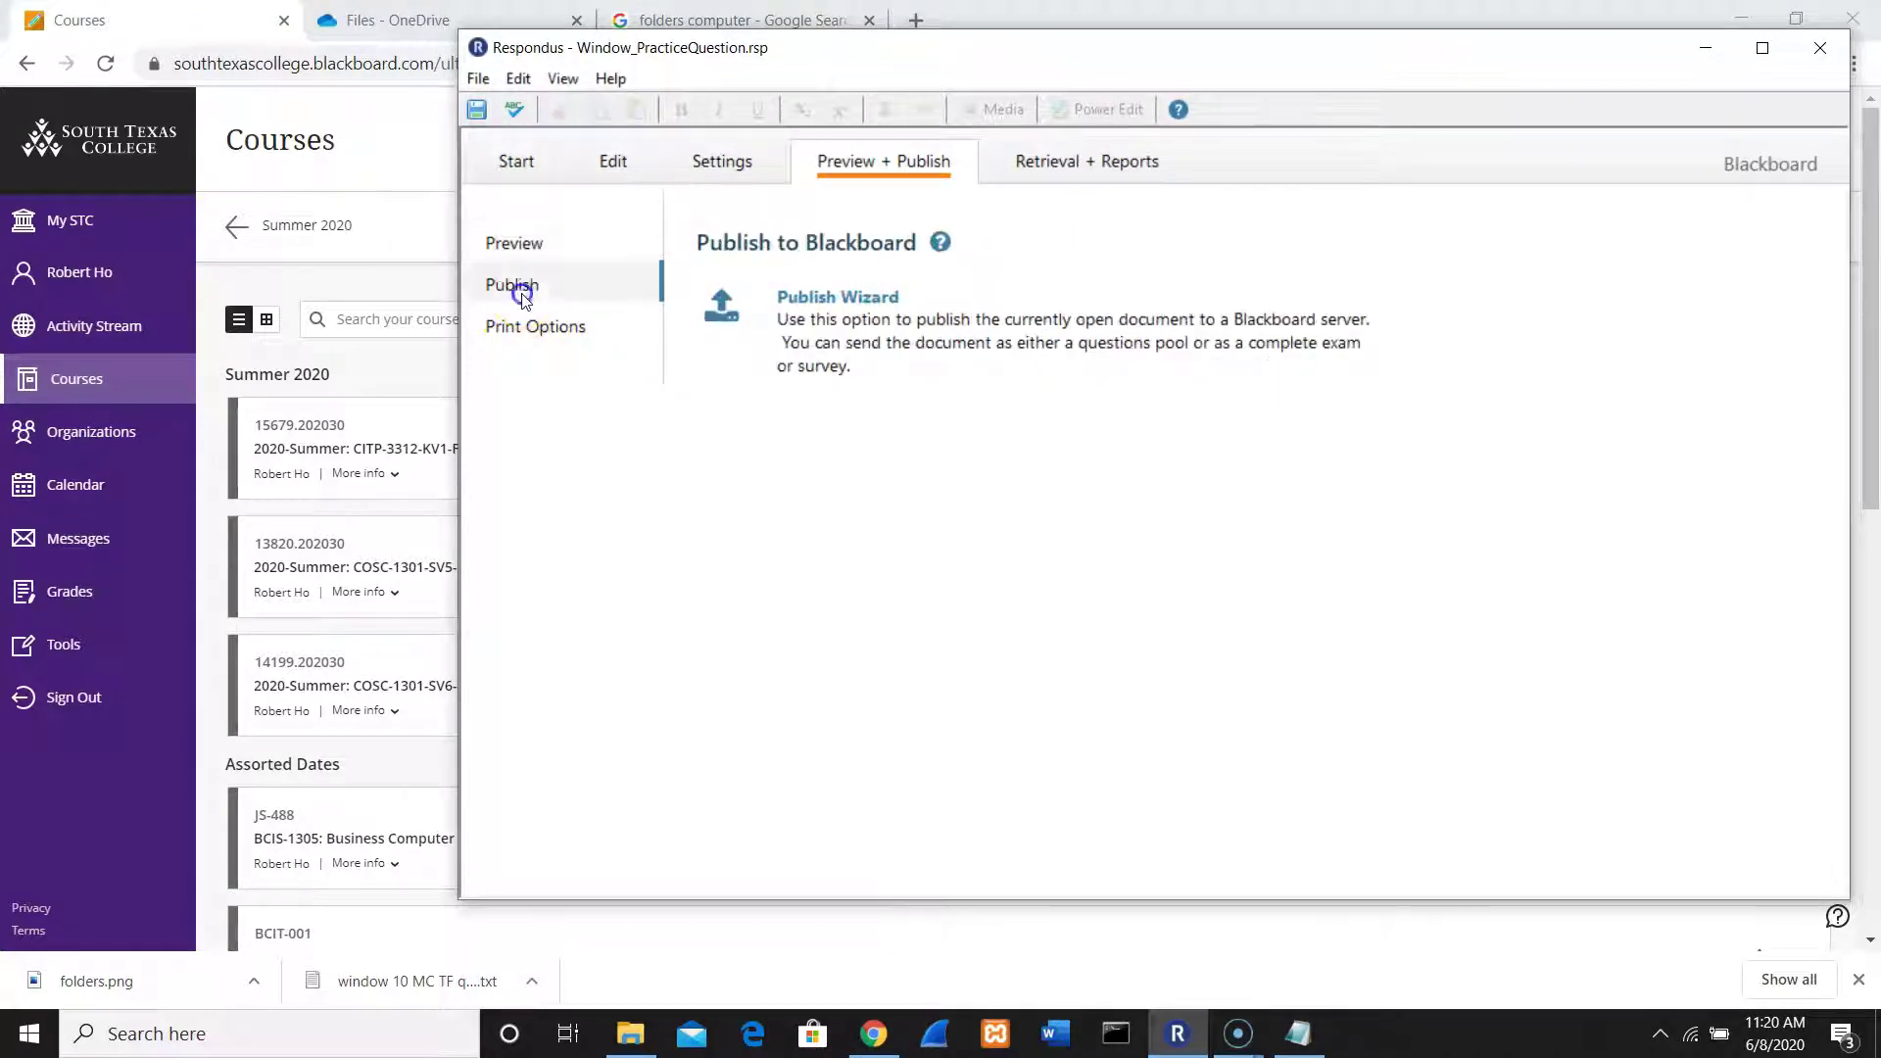
{"action": "left_click", "coordinate": [870, 310]}
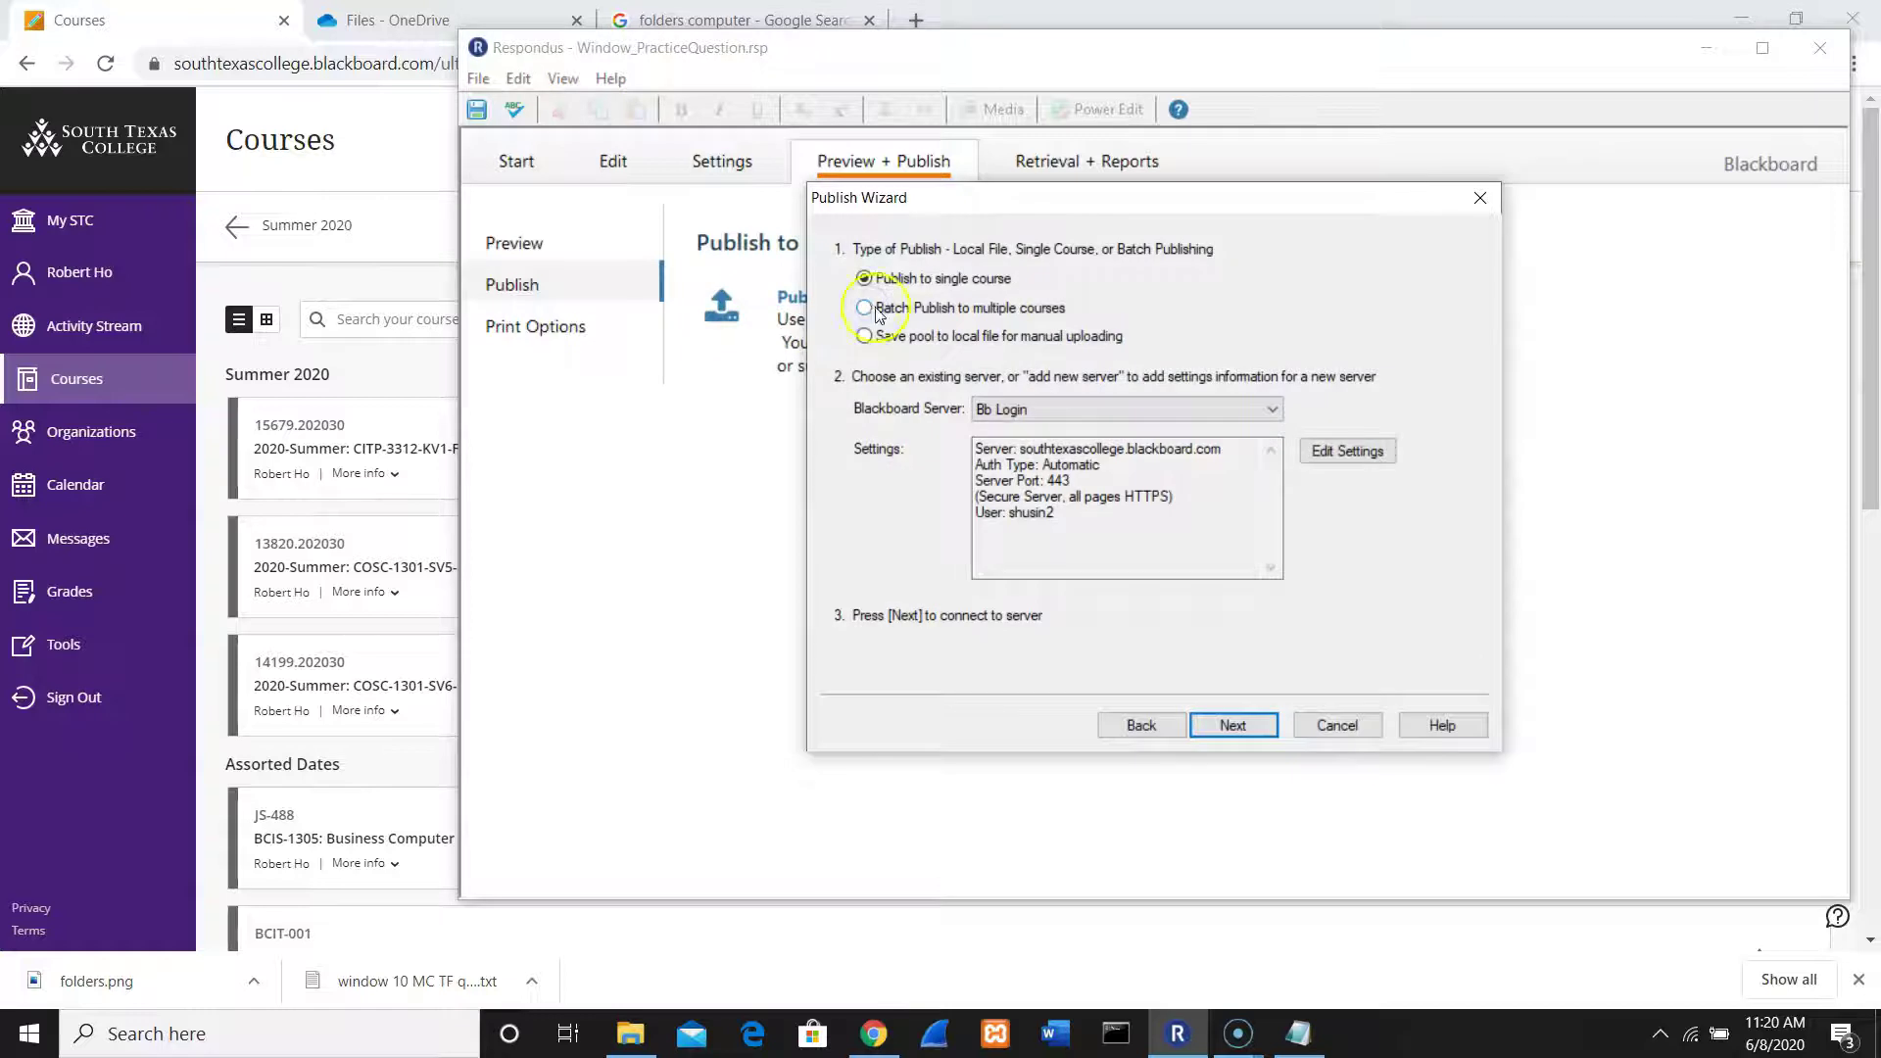
{"action": "left_click", "coordinate": [1357, 450]}
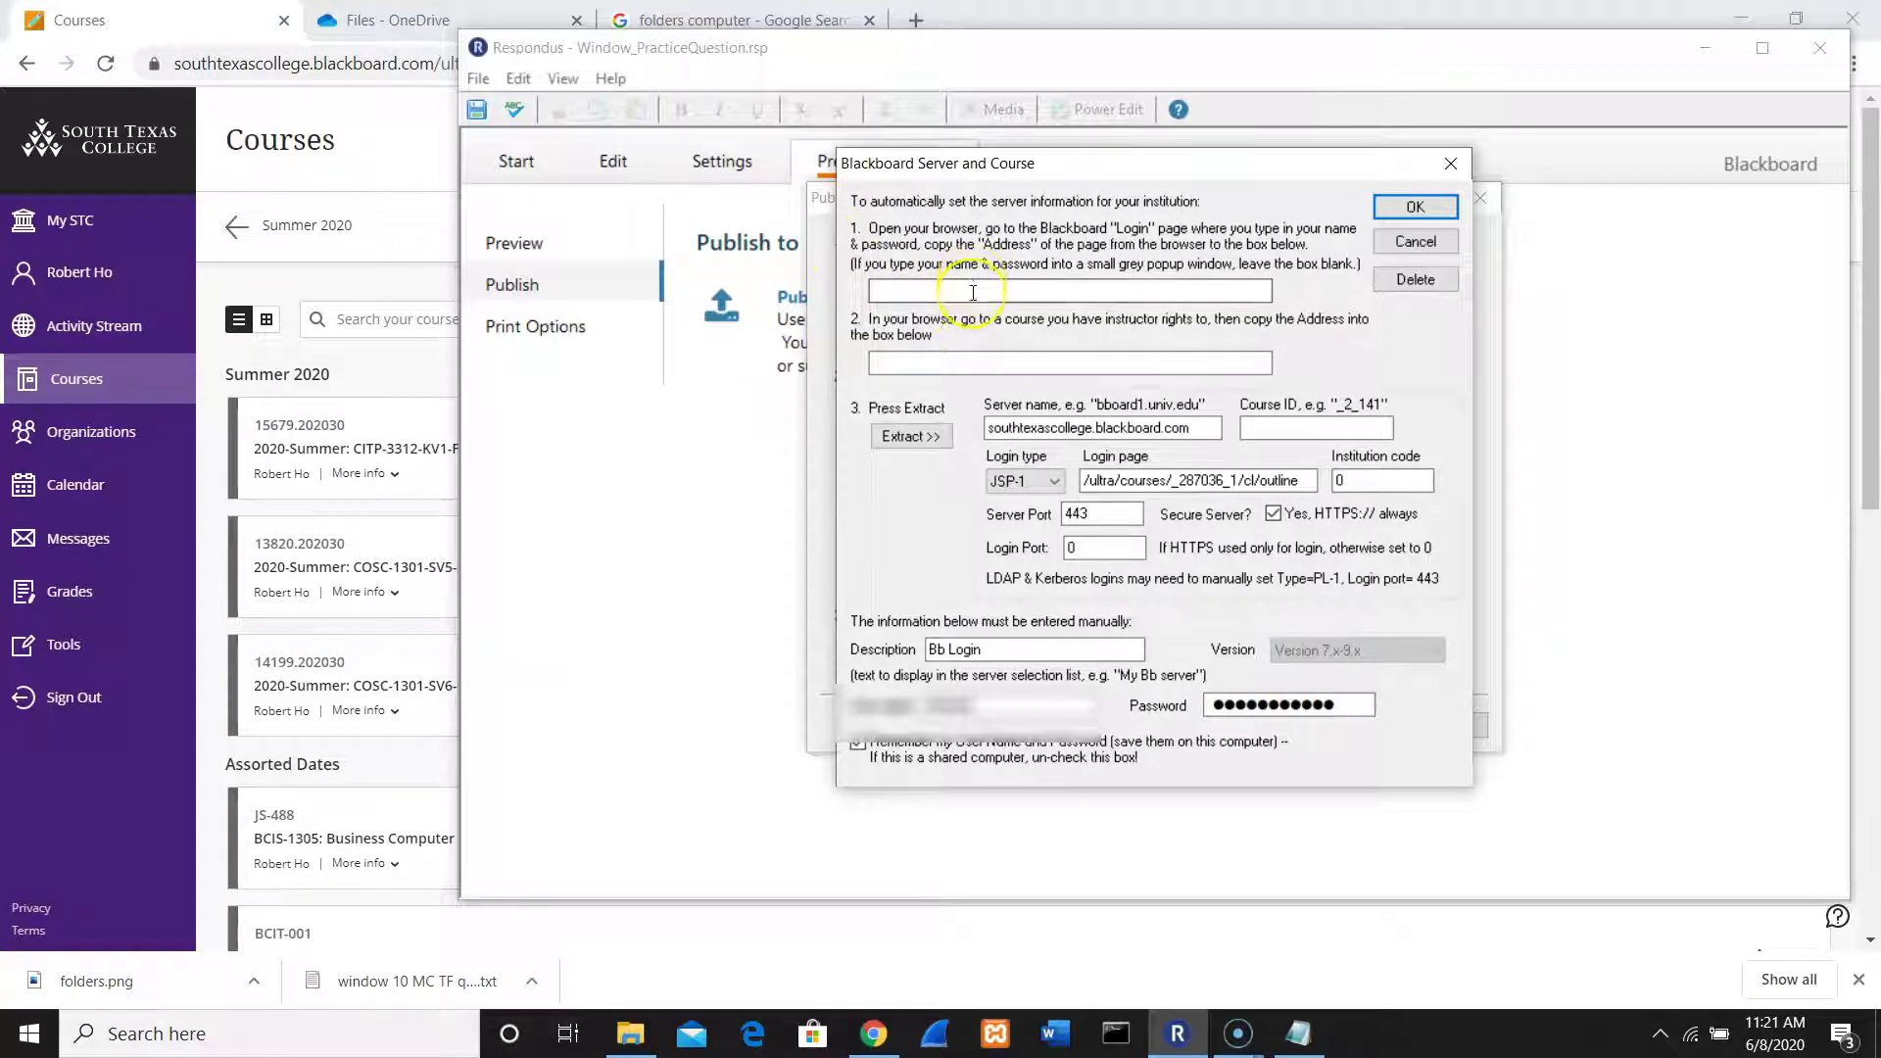
{"action": "left_click", "coordinate": [961, 364]}
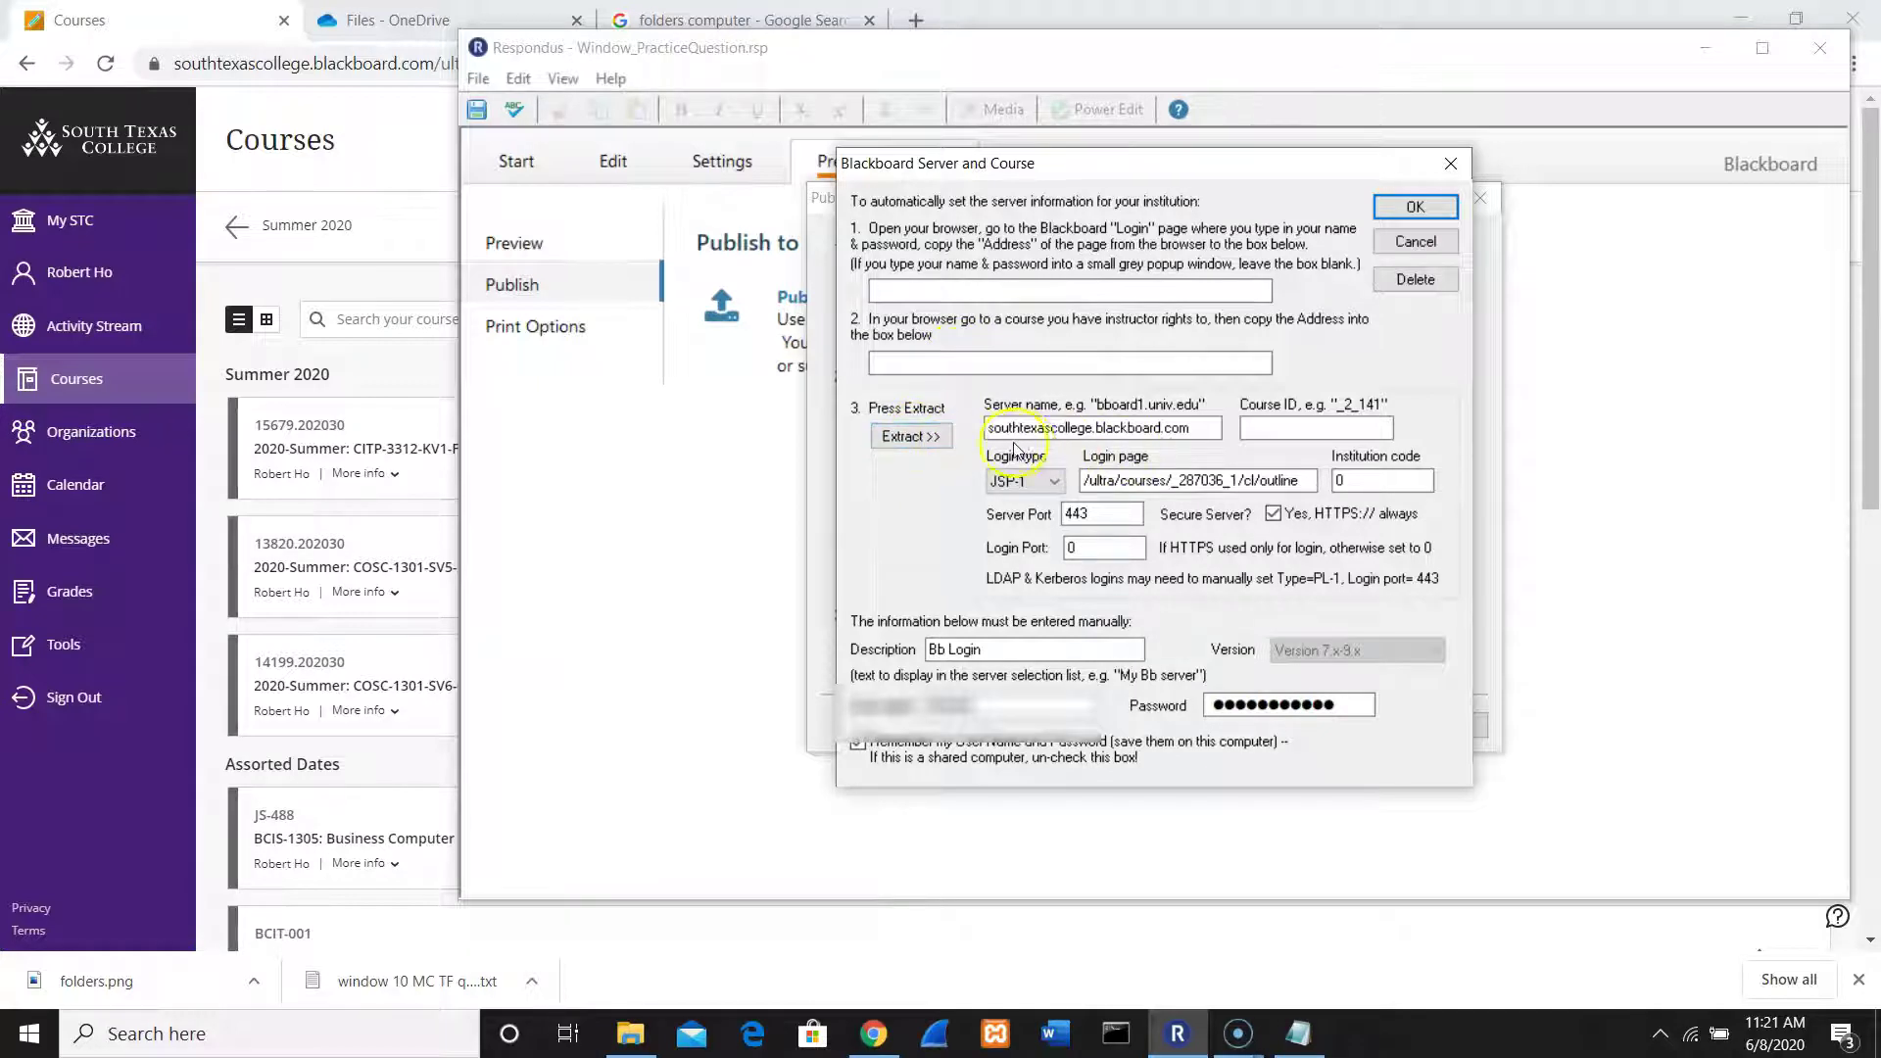
{"action": "left_click", "coordinate": [992, 437]}
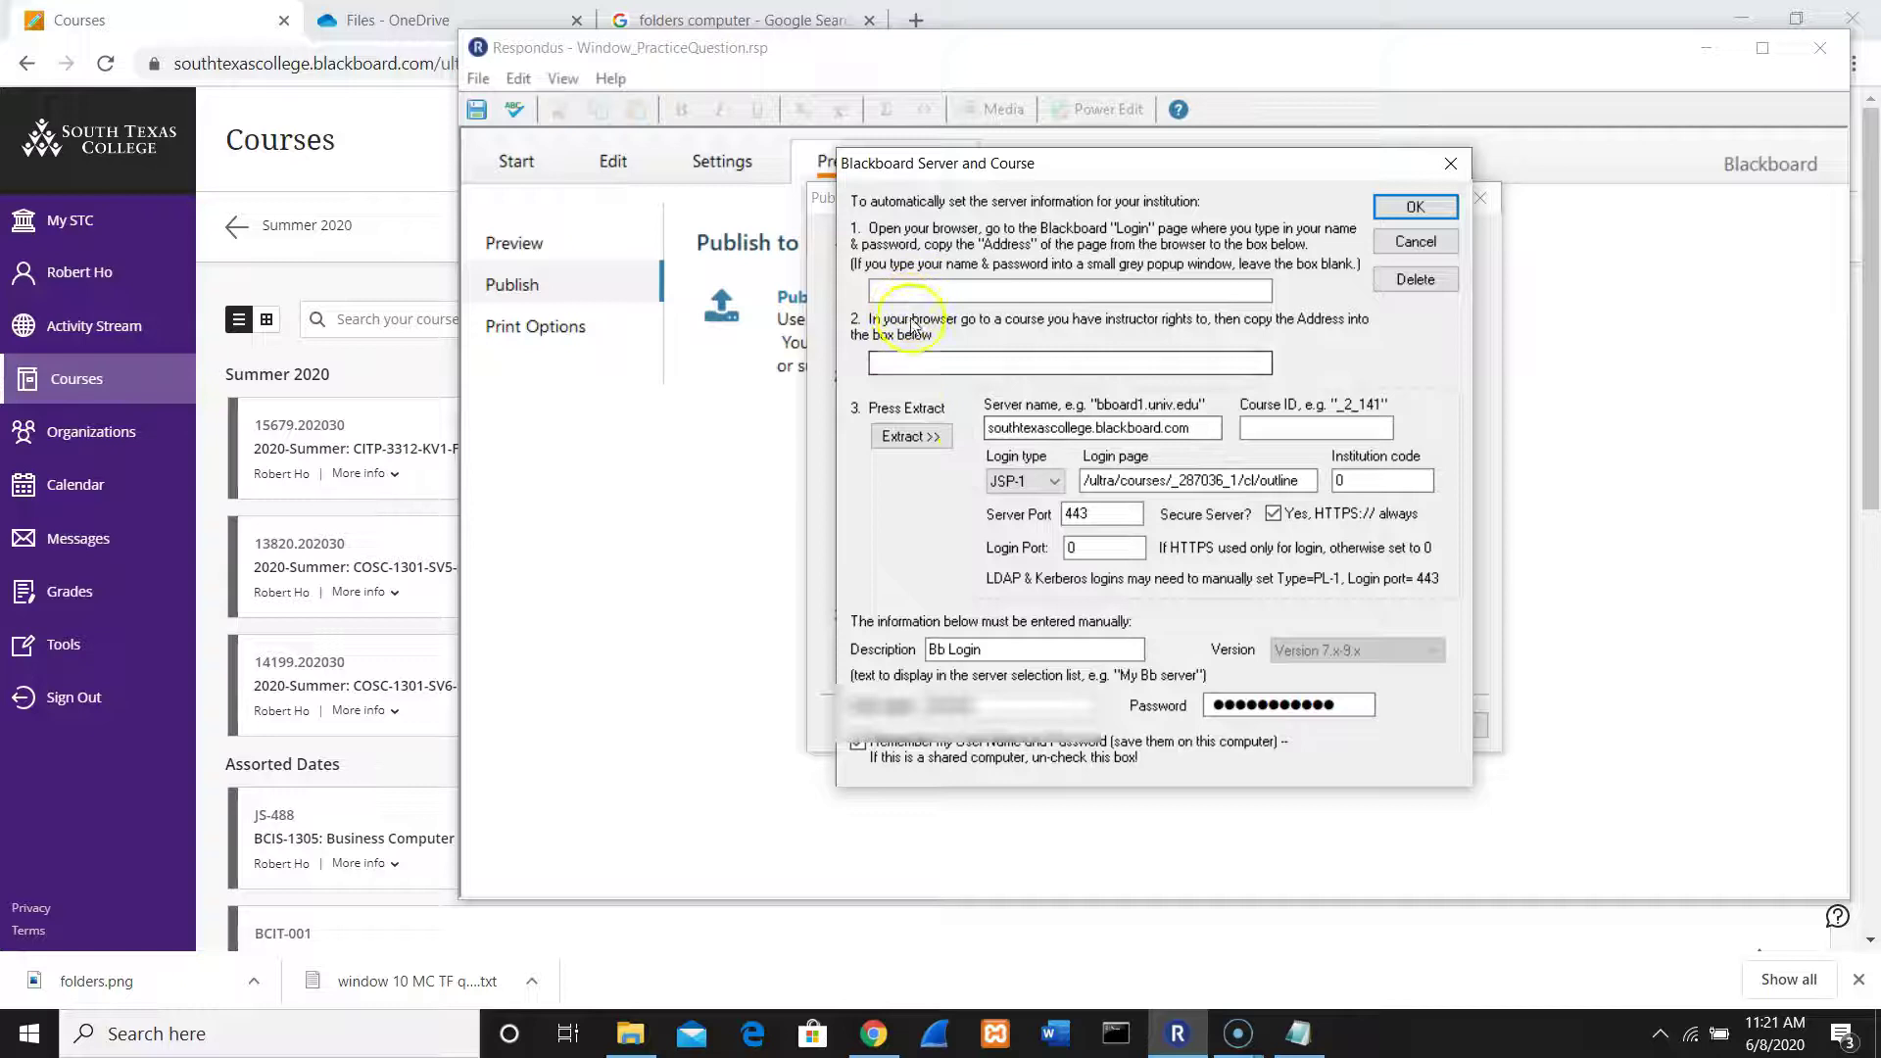
{"action": "left_click", "coordinate": [934, 287]}
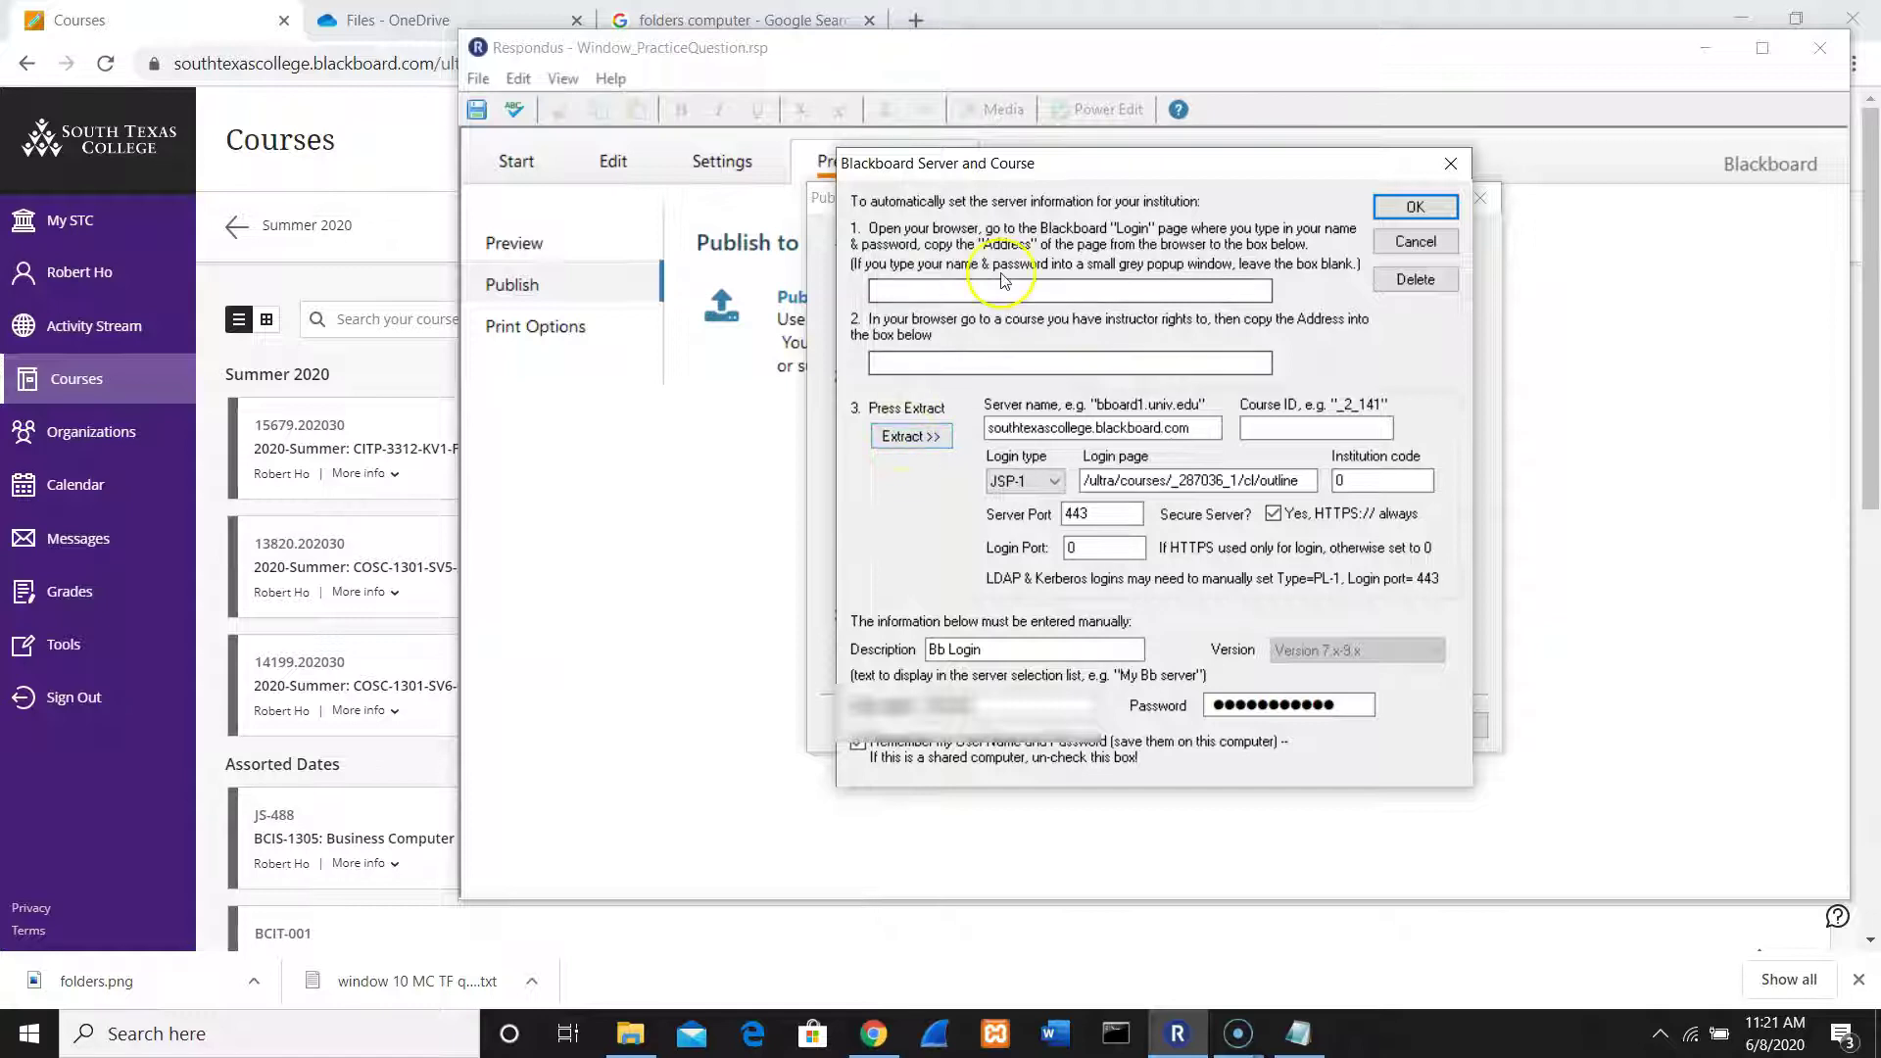
{"action": "left_click", "coordinate": [1053, 449]}
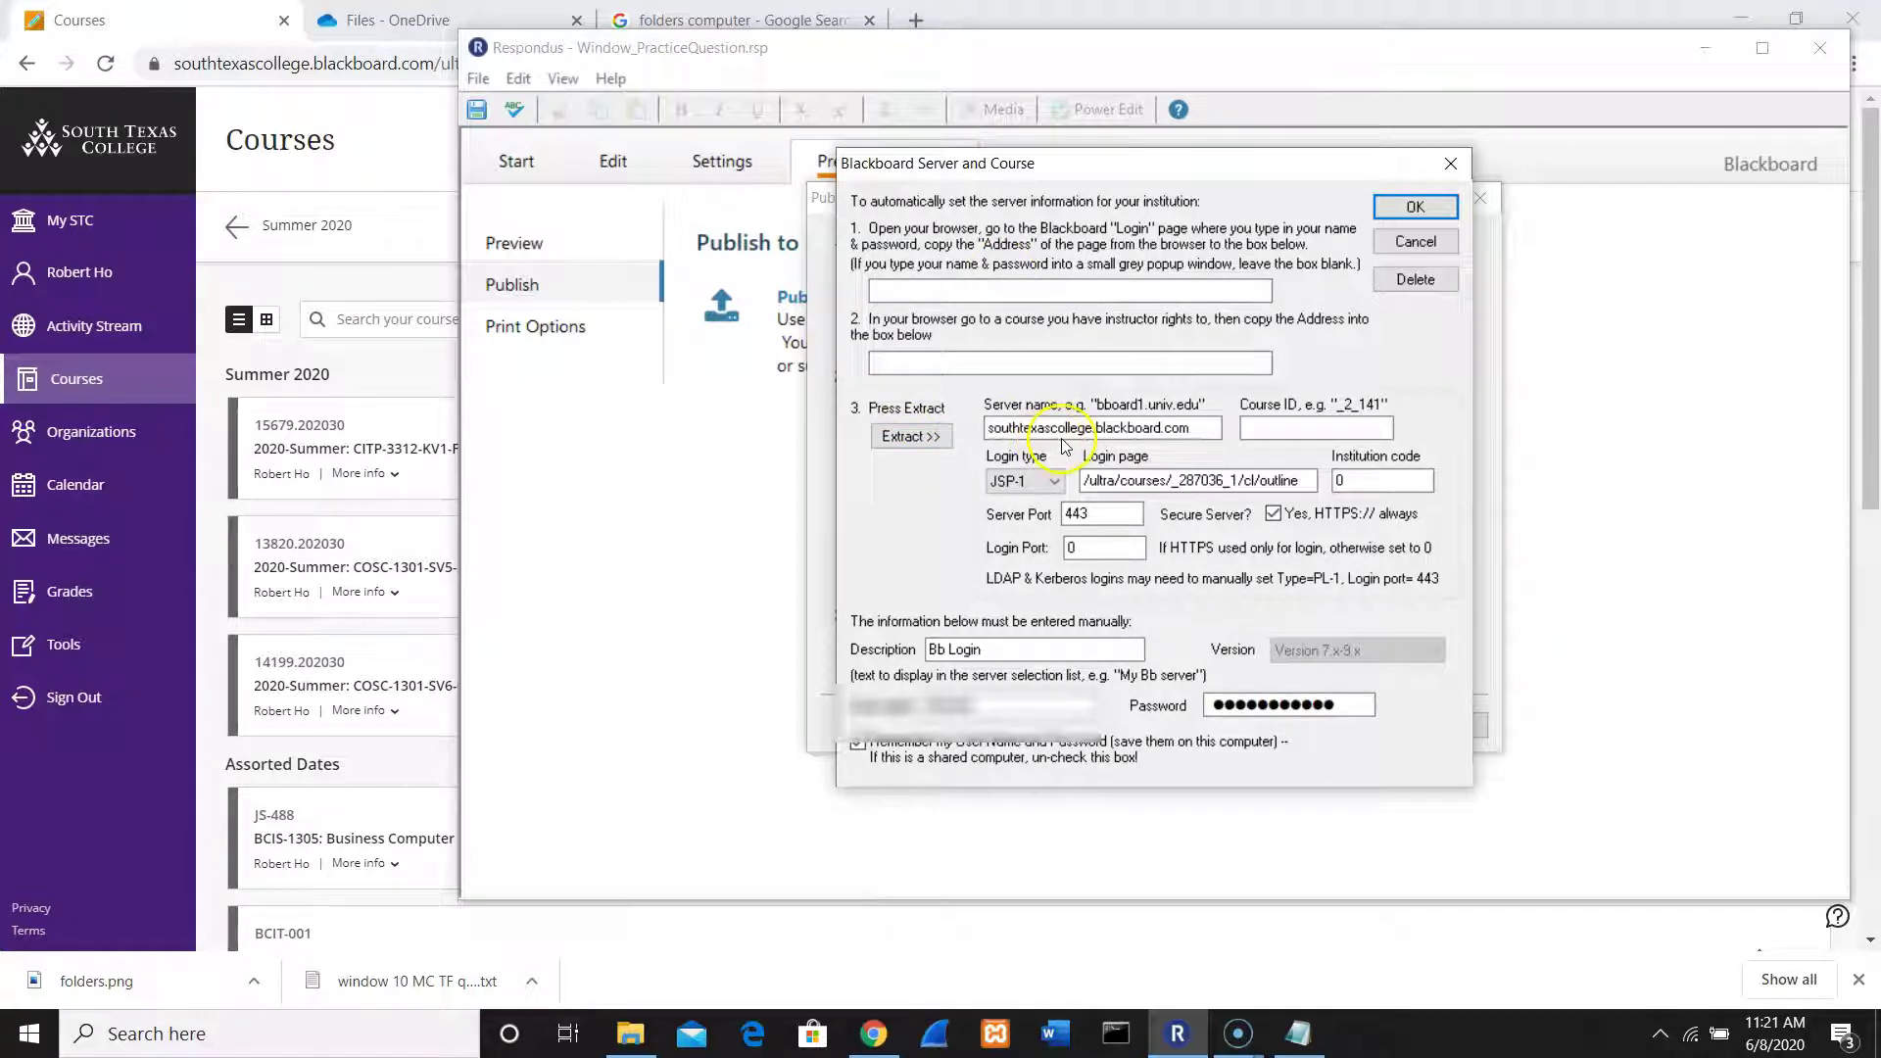
{"action": "double_click", "coordinate": [1185, 431]}
{"action": "left_click", "coordinate": [1185, 431]}
{"action": "left_click", "coordinate": [1413, 222]}
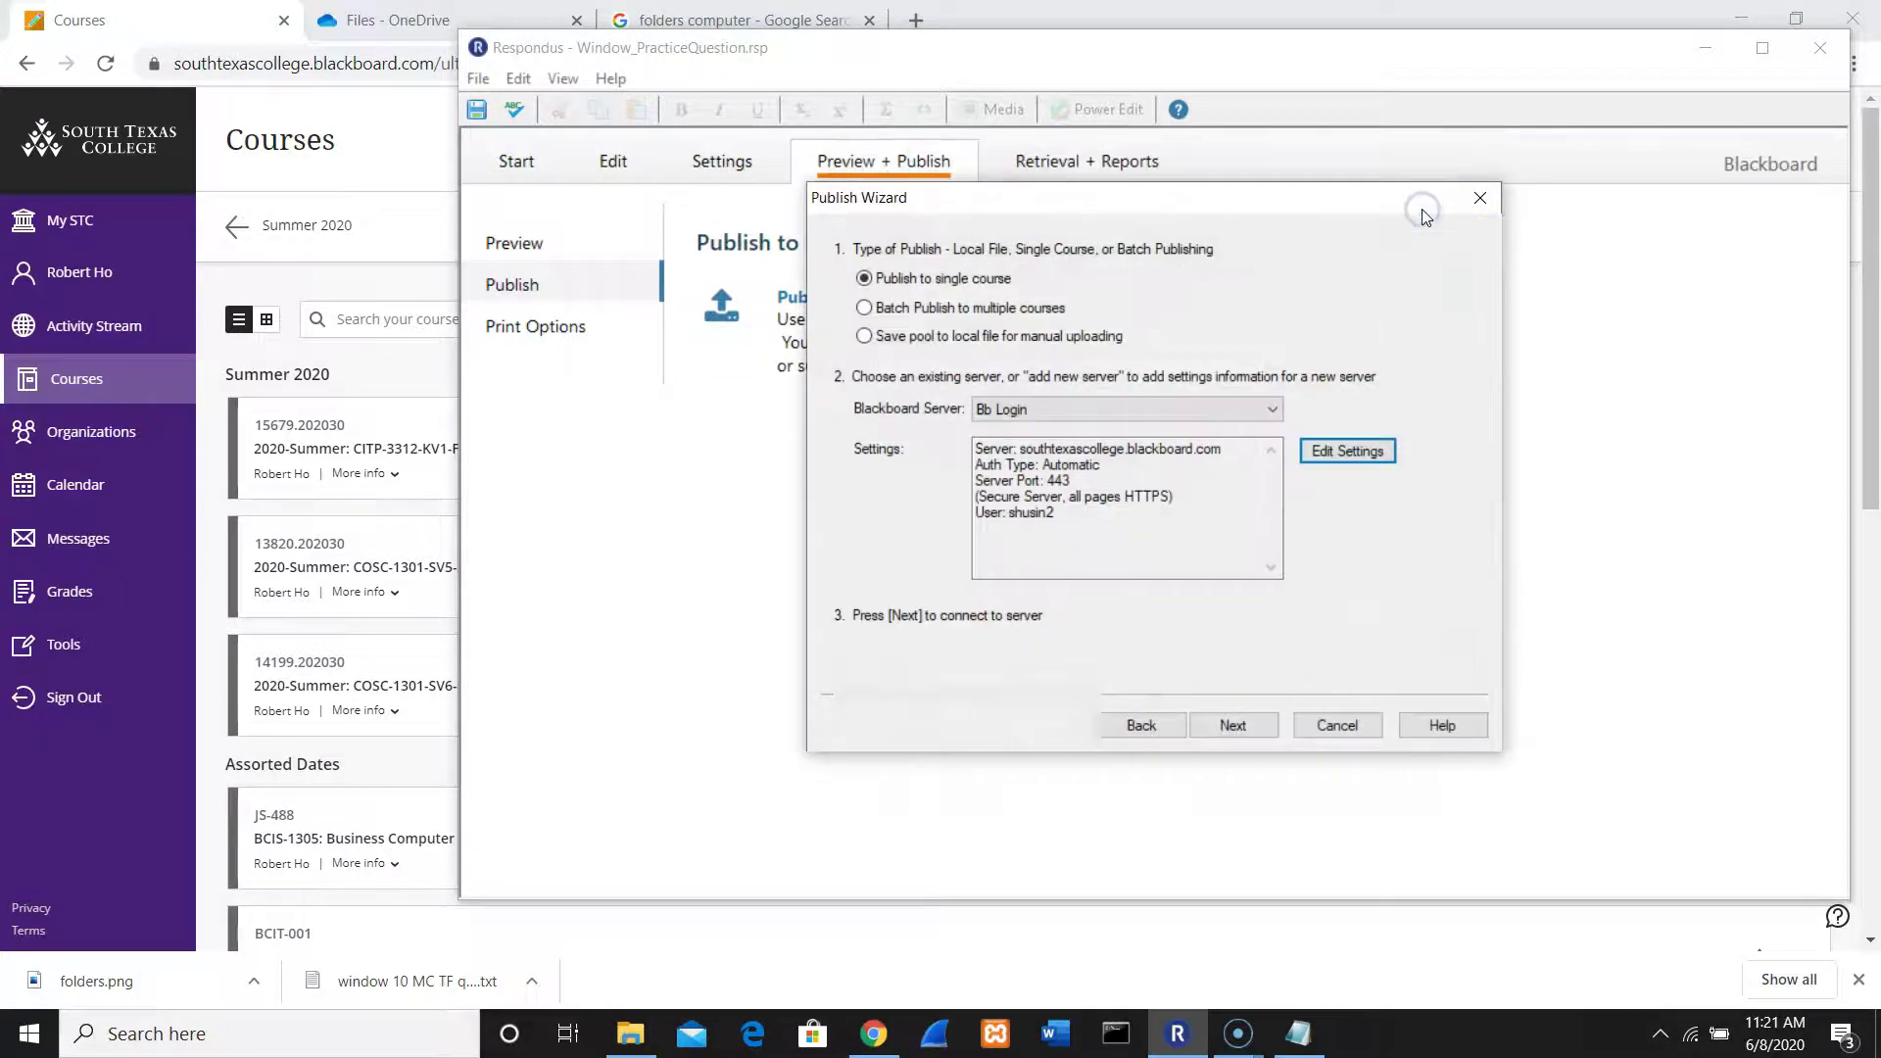
Step: Connect to the Blackboard server and advance to the course-selection step
{"action": "left_click", "coordinate": [1232, 735]}
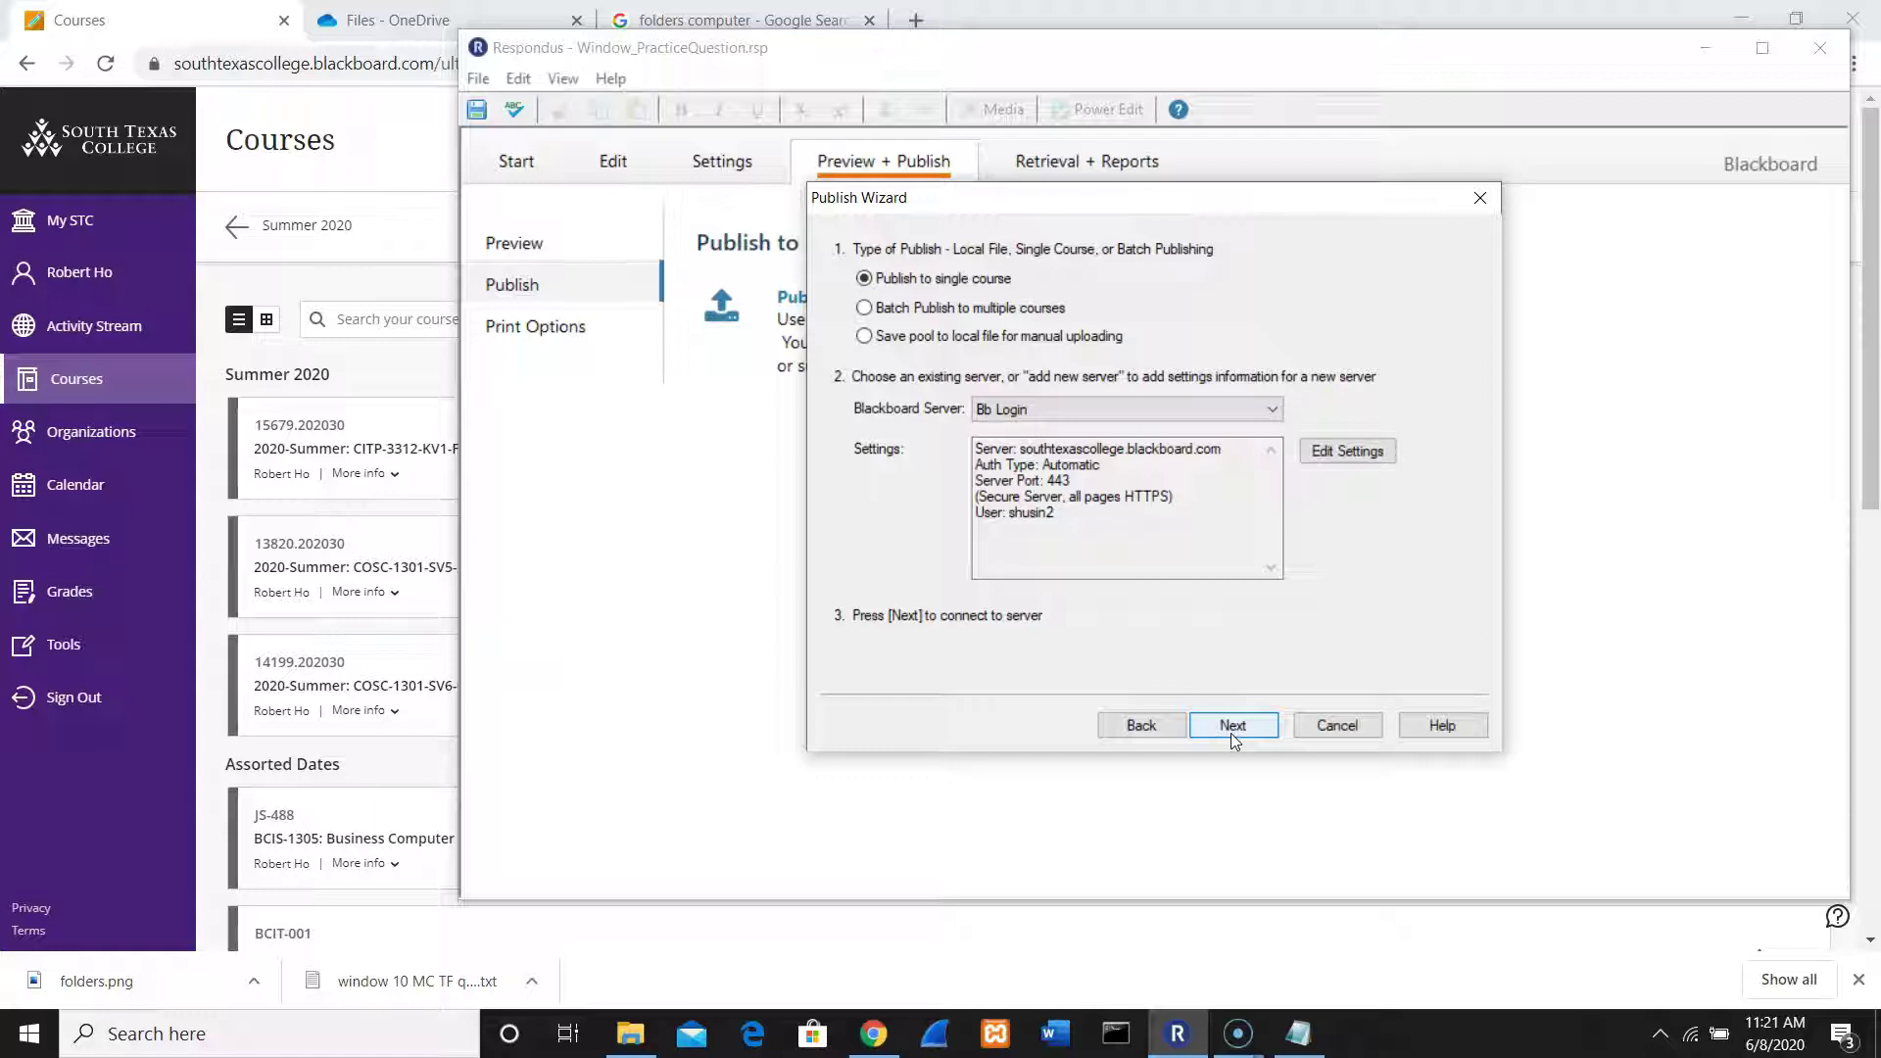
{"action": "left_click", "coordinate": [1243, 735]}
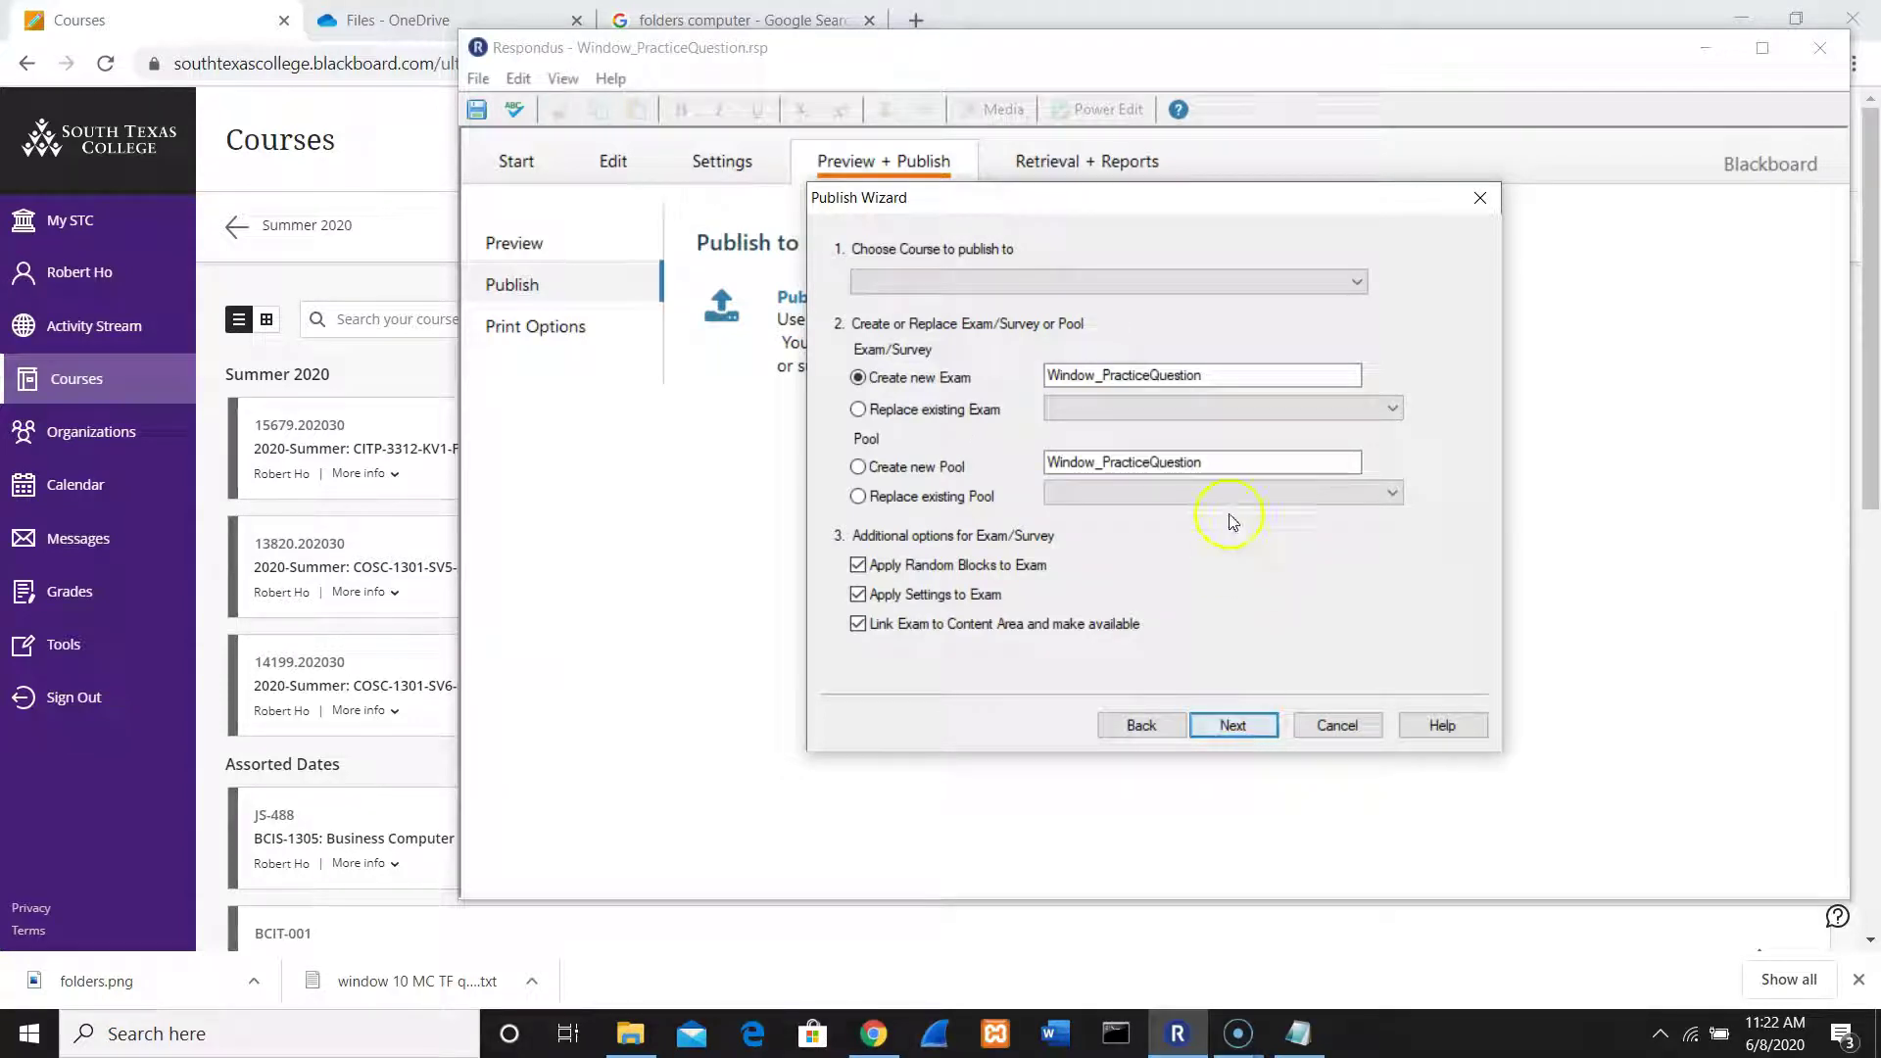
Step: Choose the 13820 SV5 course, keep Create new Exam, link it in Course Content's Week 2 folder, and finish
{"action": "left_click", "coordinate": [1356, 283]}
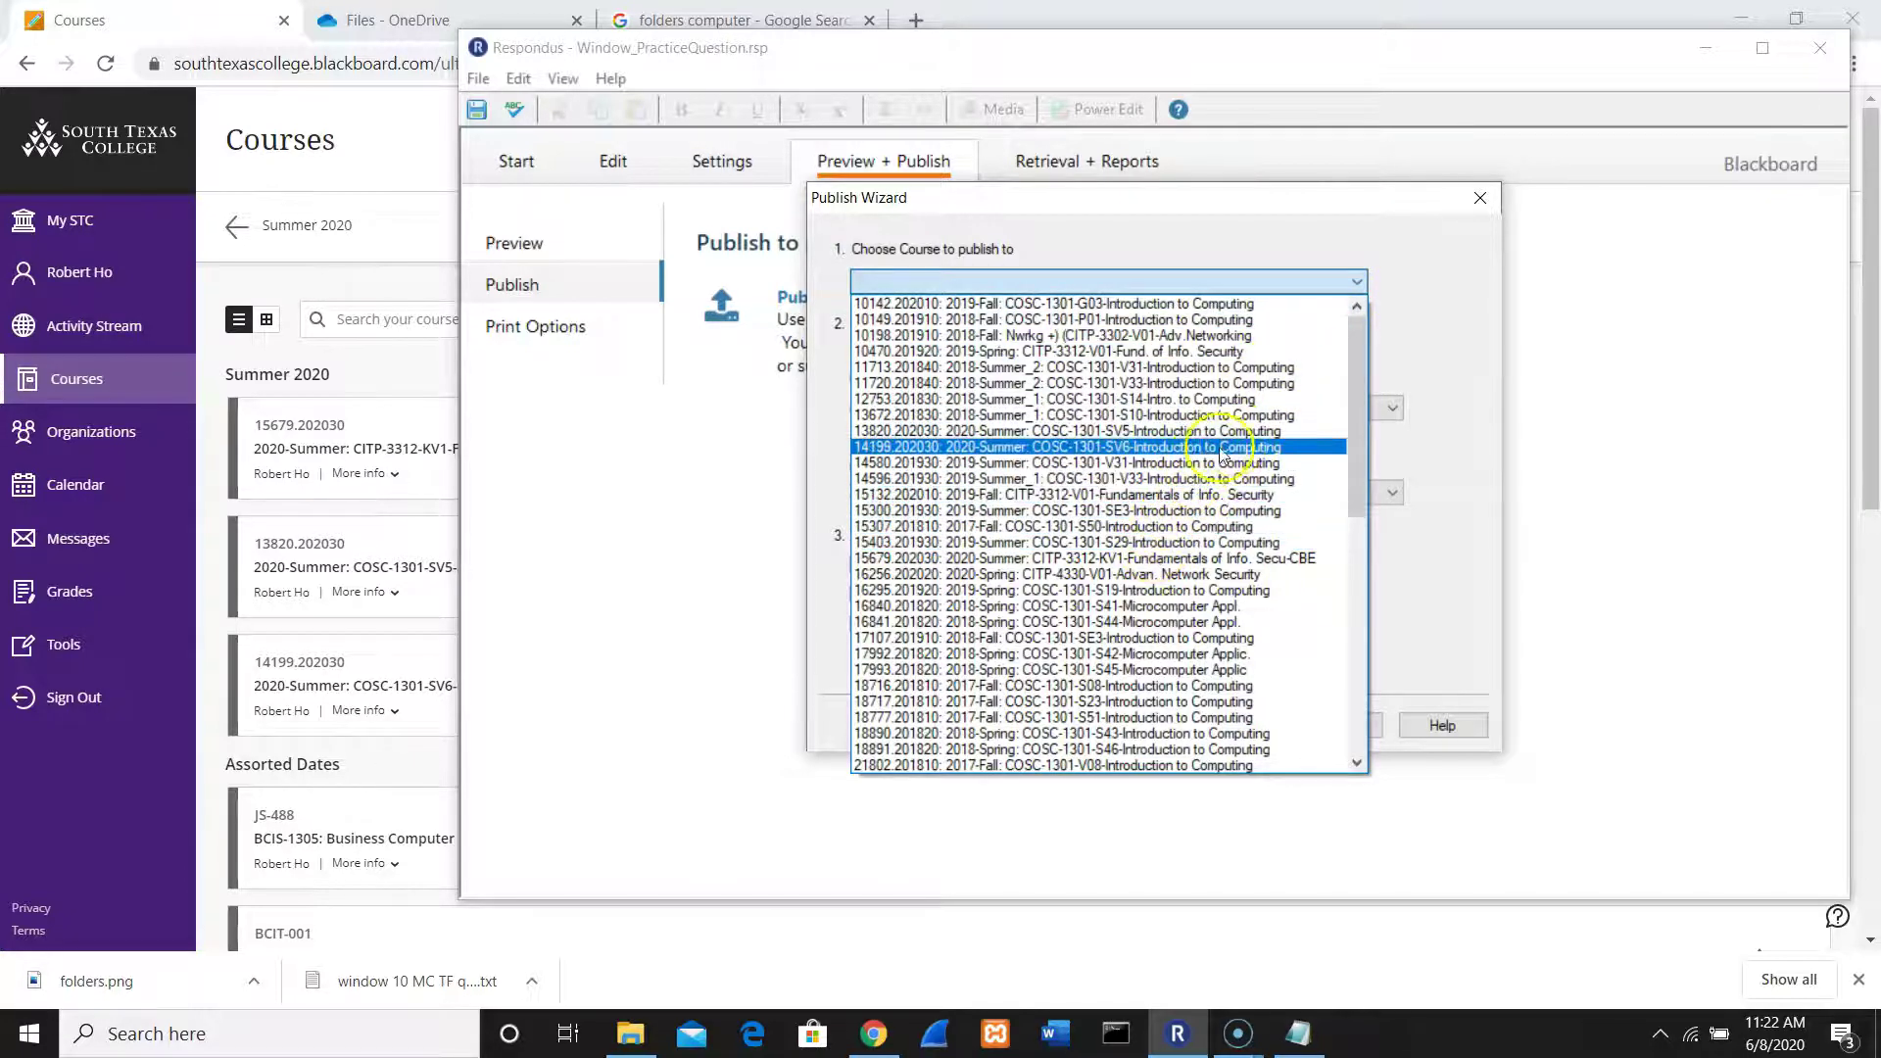
{"action": "left_click", "coordinate": [1257, 440]}
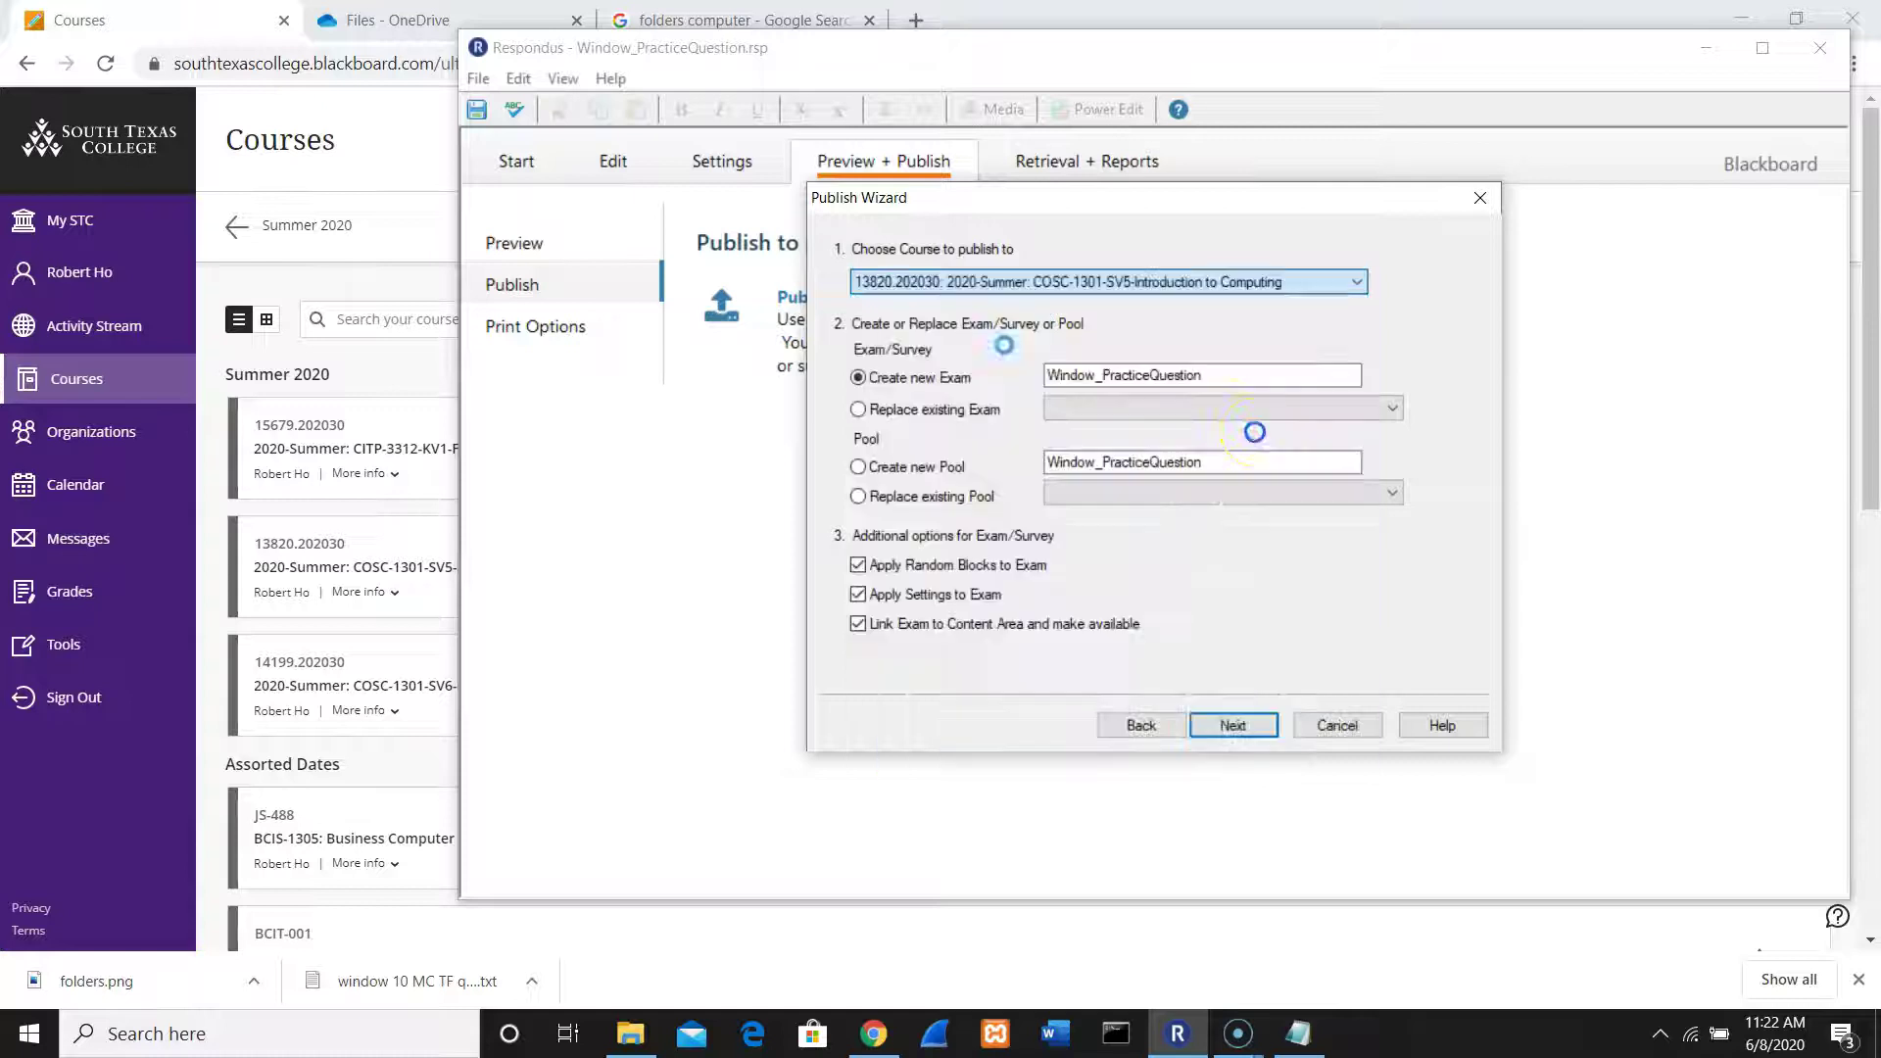
{"action": "left_click", "coordinate": [862, 410]}
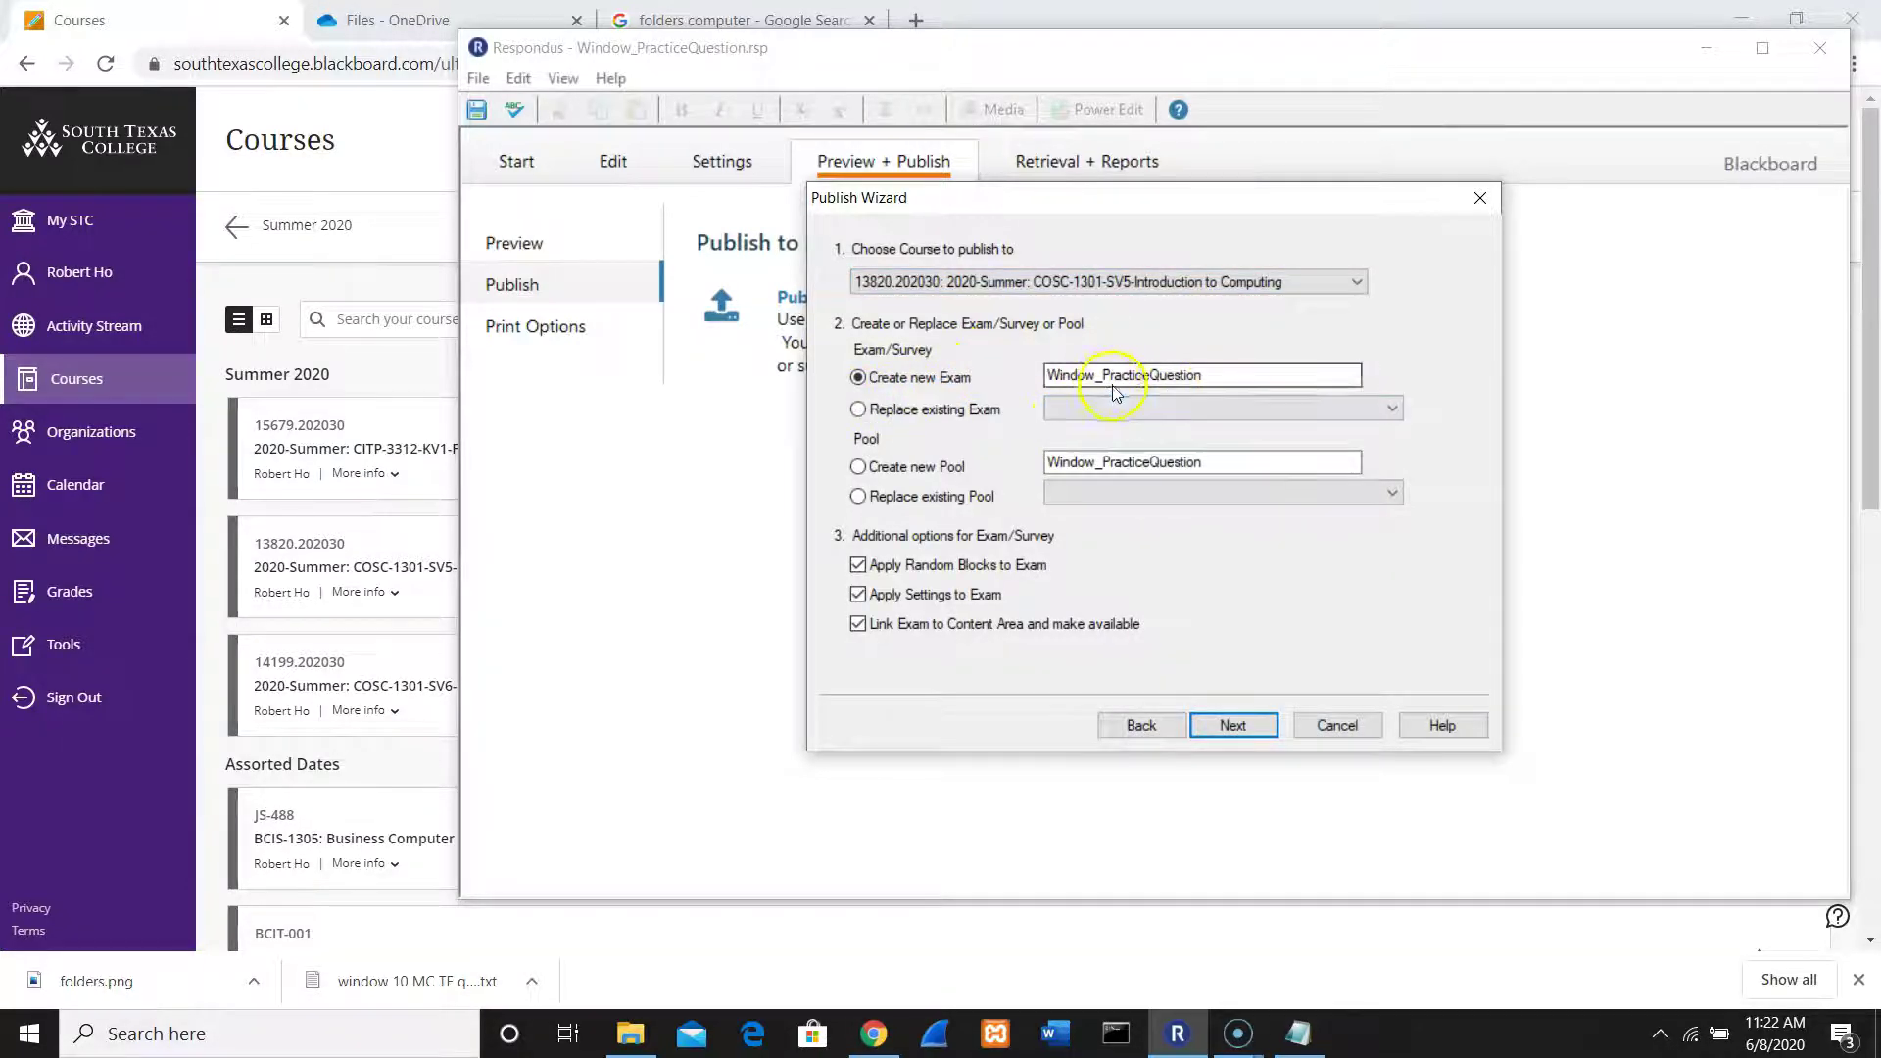
{"action": "left_click", "coordinate": [1234, 726]}
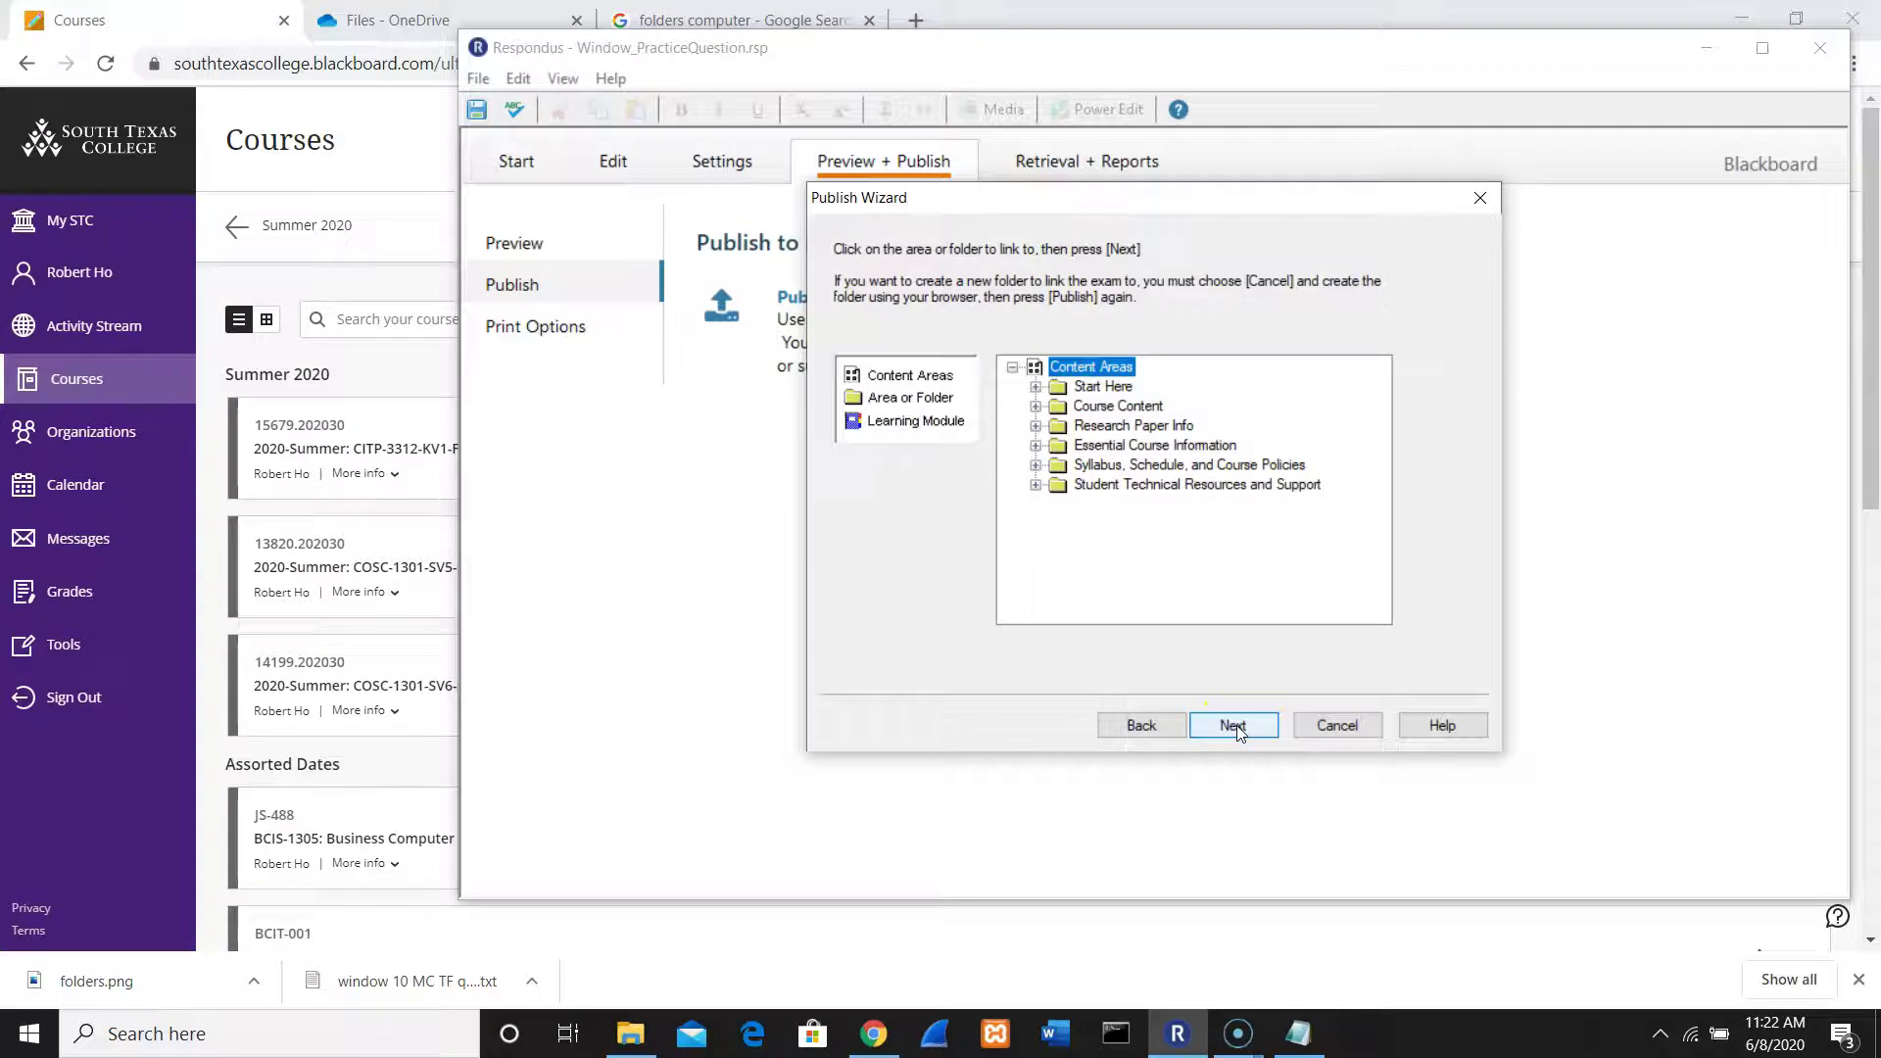
{"action": "left_click", "coordinate": [1136, 406]}
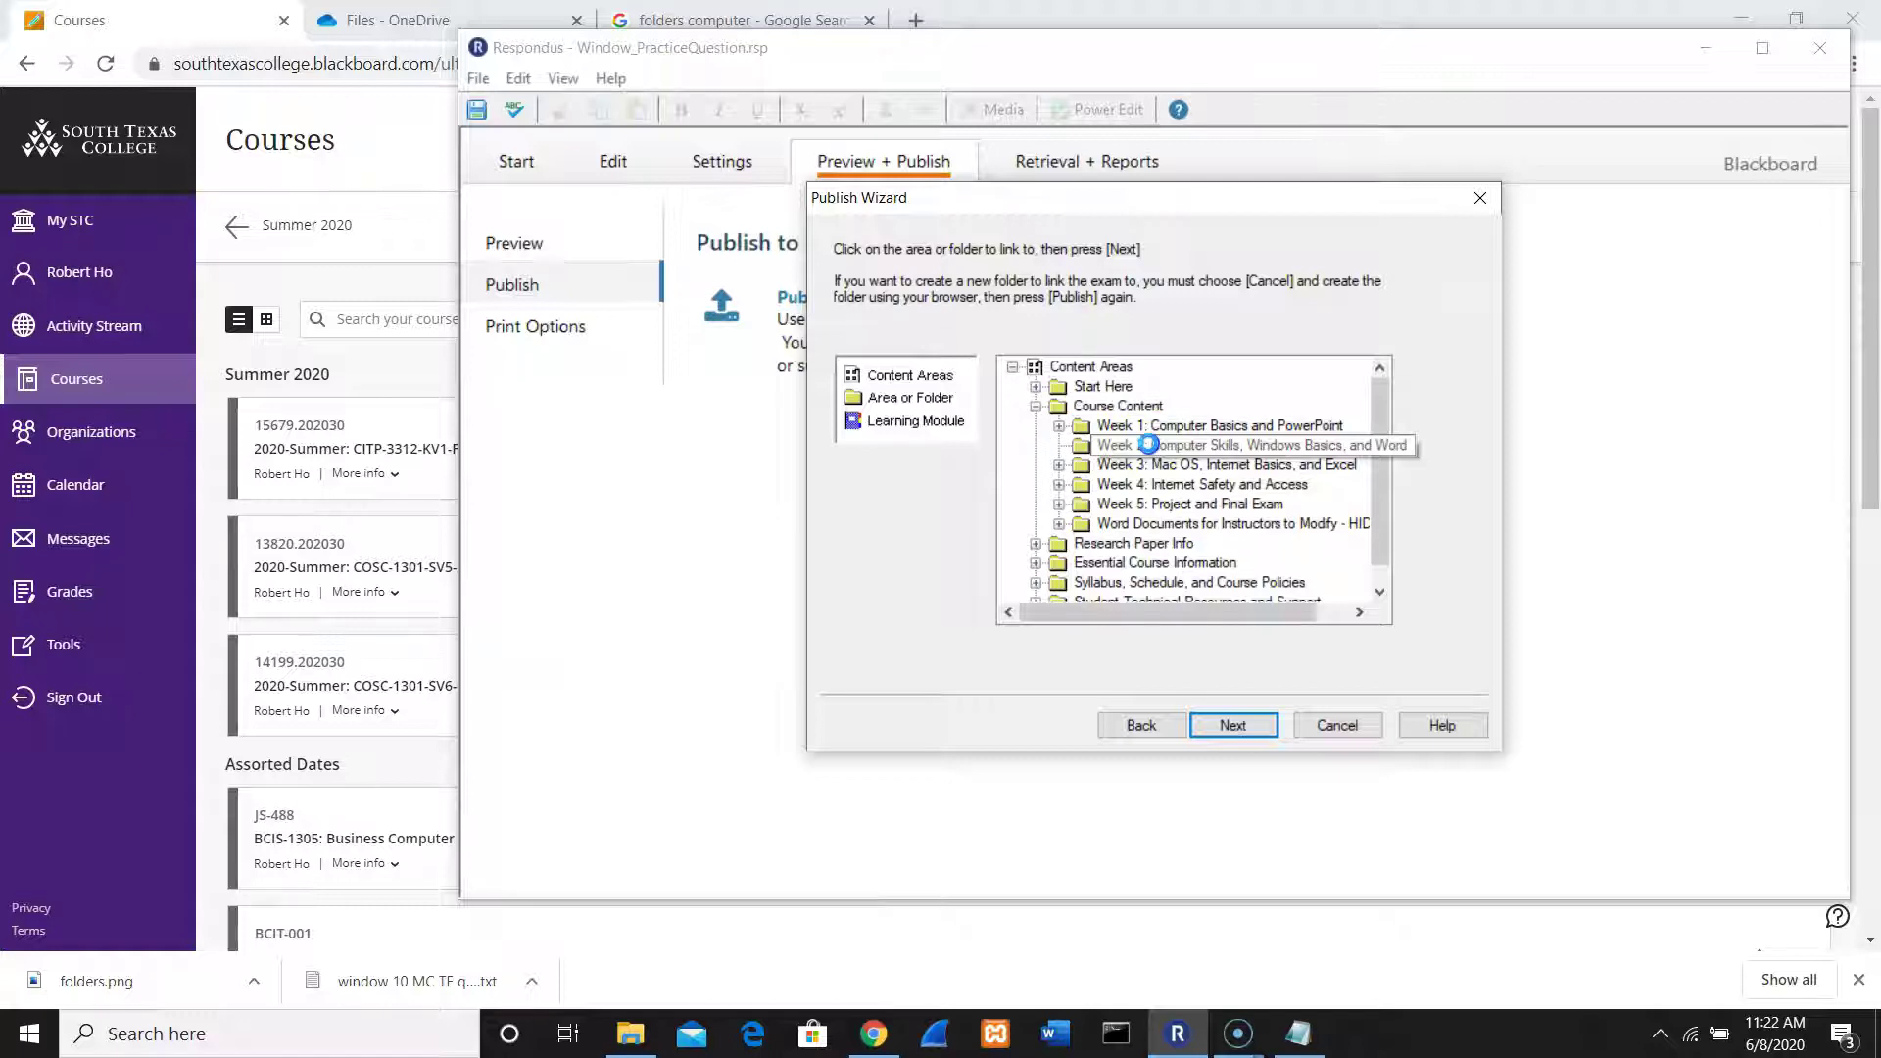
{"action": "left_click", "coordinate": [1150, 447]}
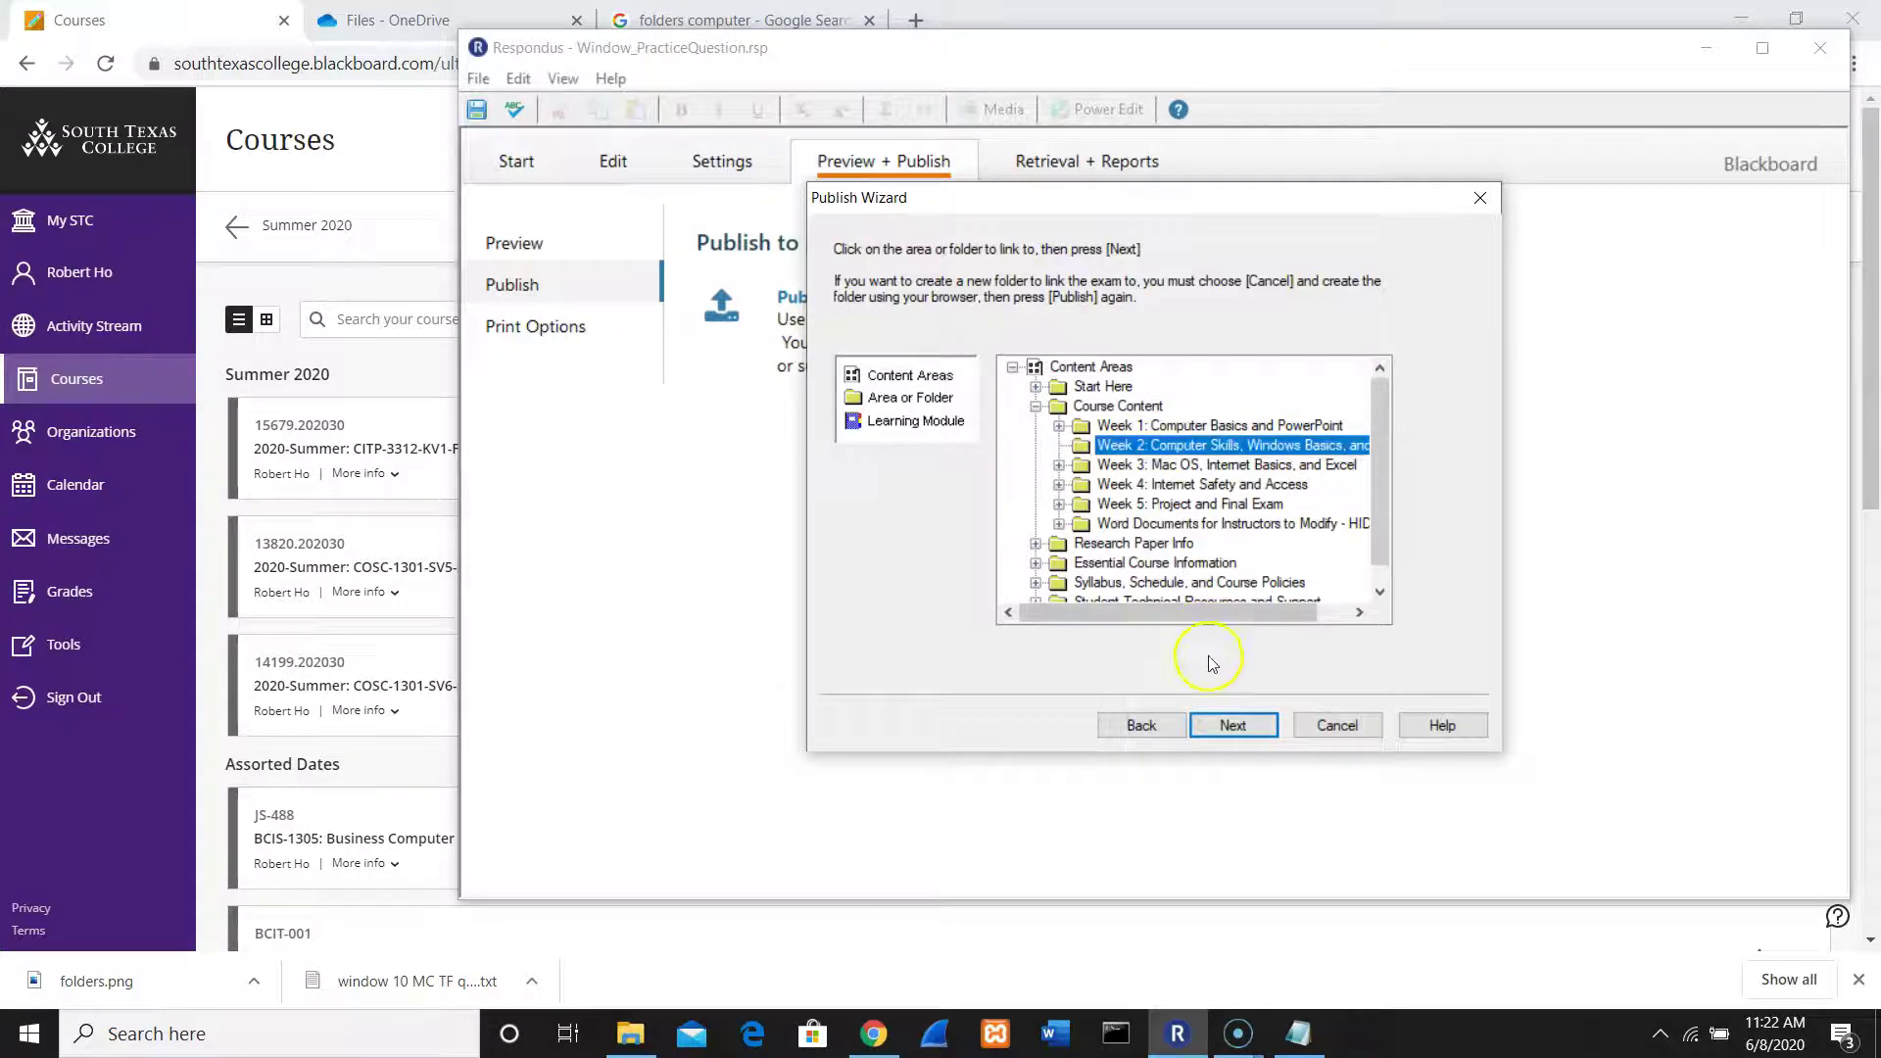
{"action": "left_click", "coordinate": [1215, 727]}
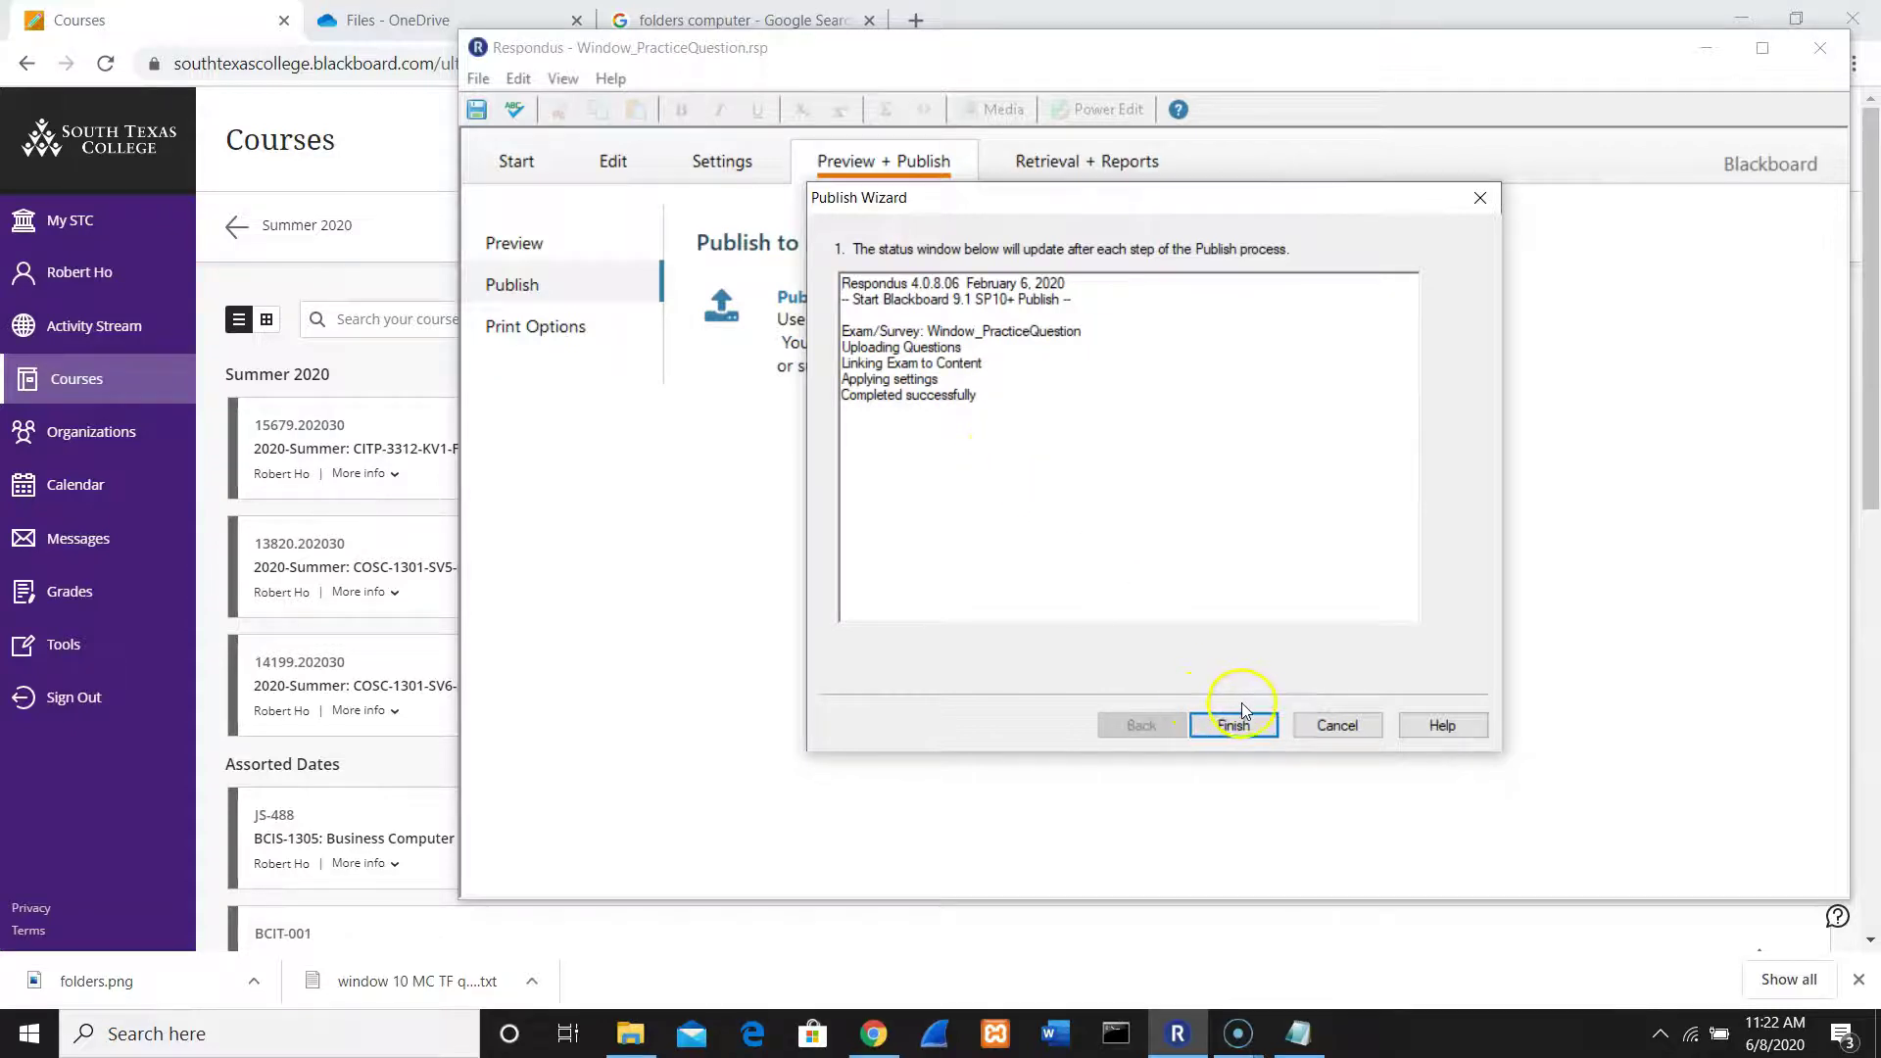
Step: Close the wizard, then in Chrome open COSC-1301-SV5's Week 2 folder and scroll to the test
{"action": "left_click", "coordinate": [1235, 726]}
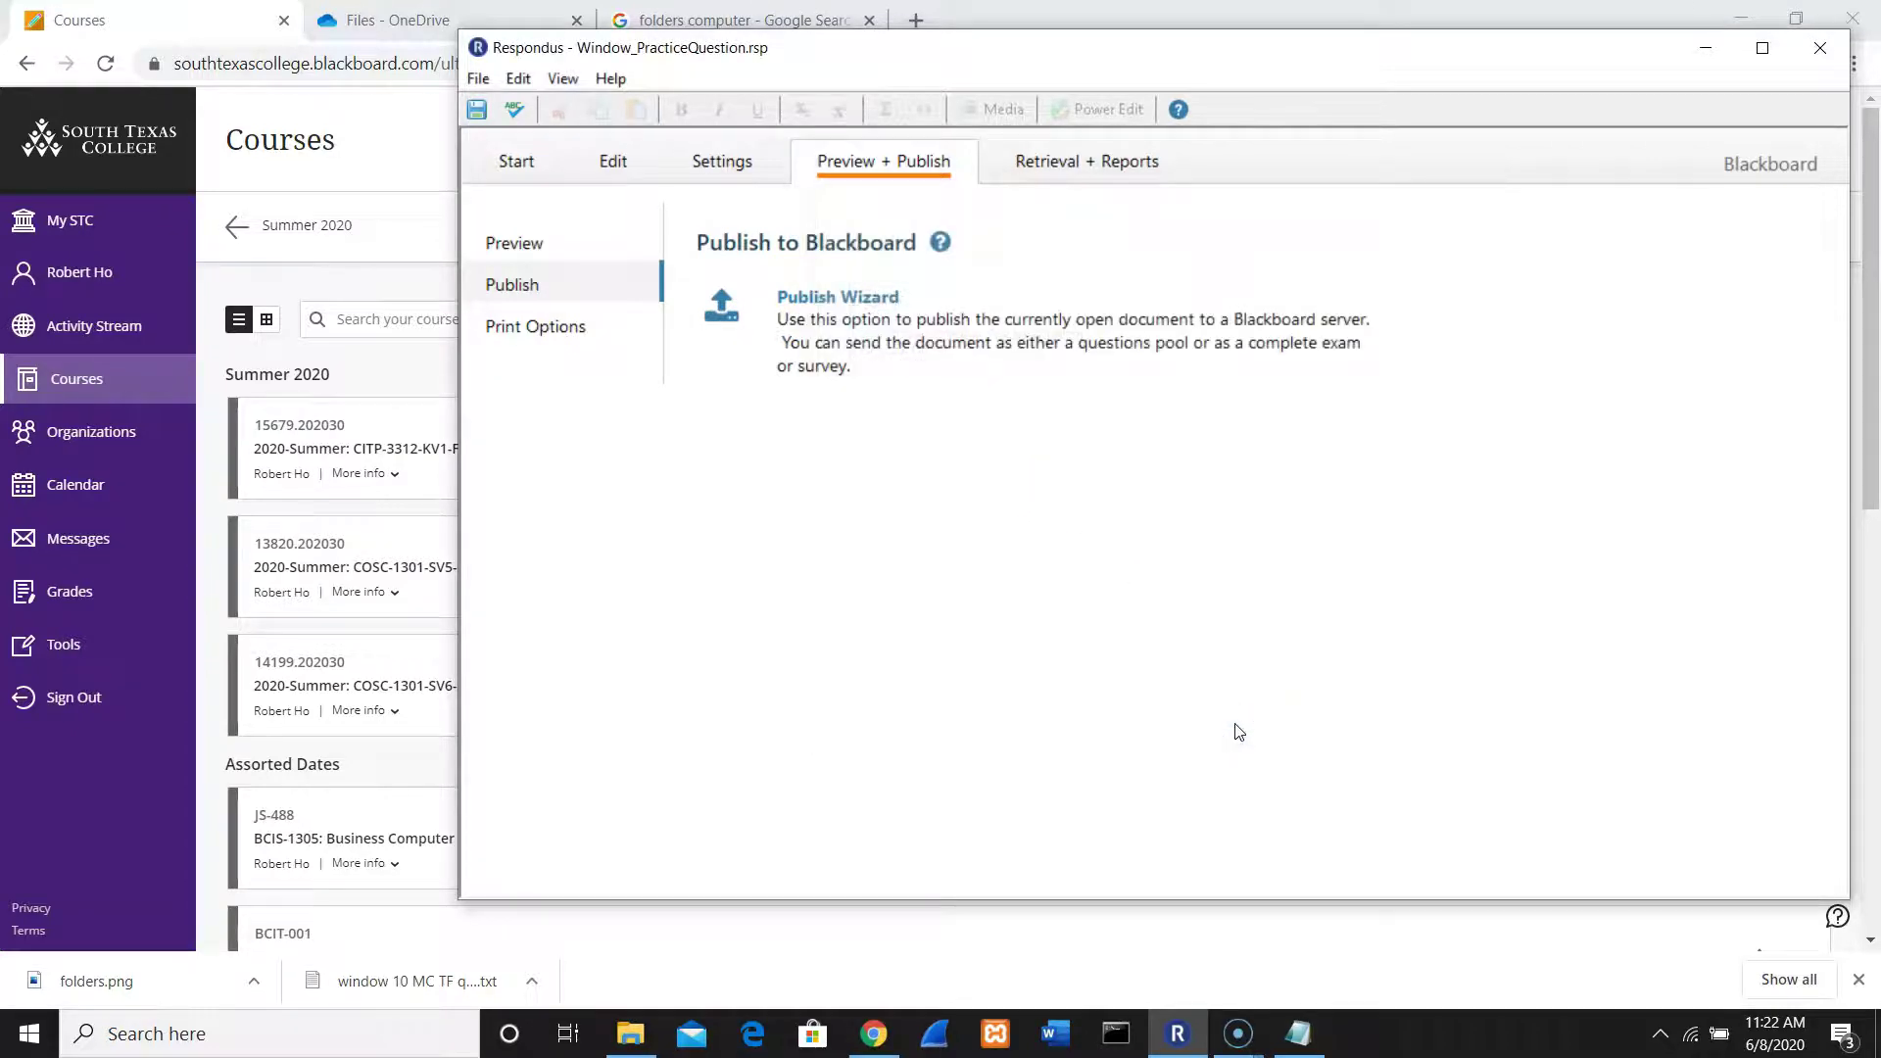
{"action": "left_click", "coordinate": [361, 138]}
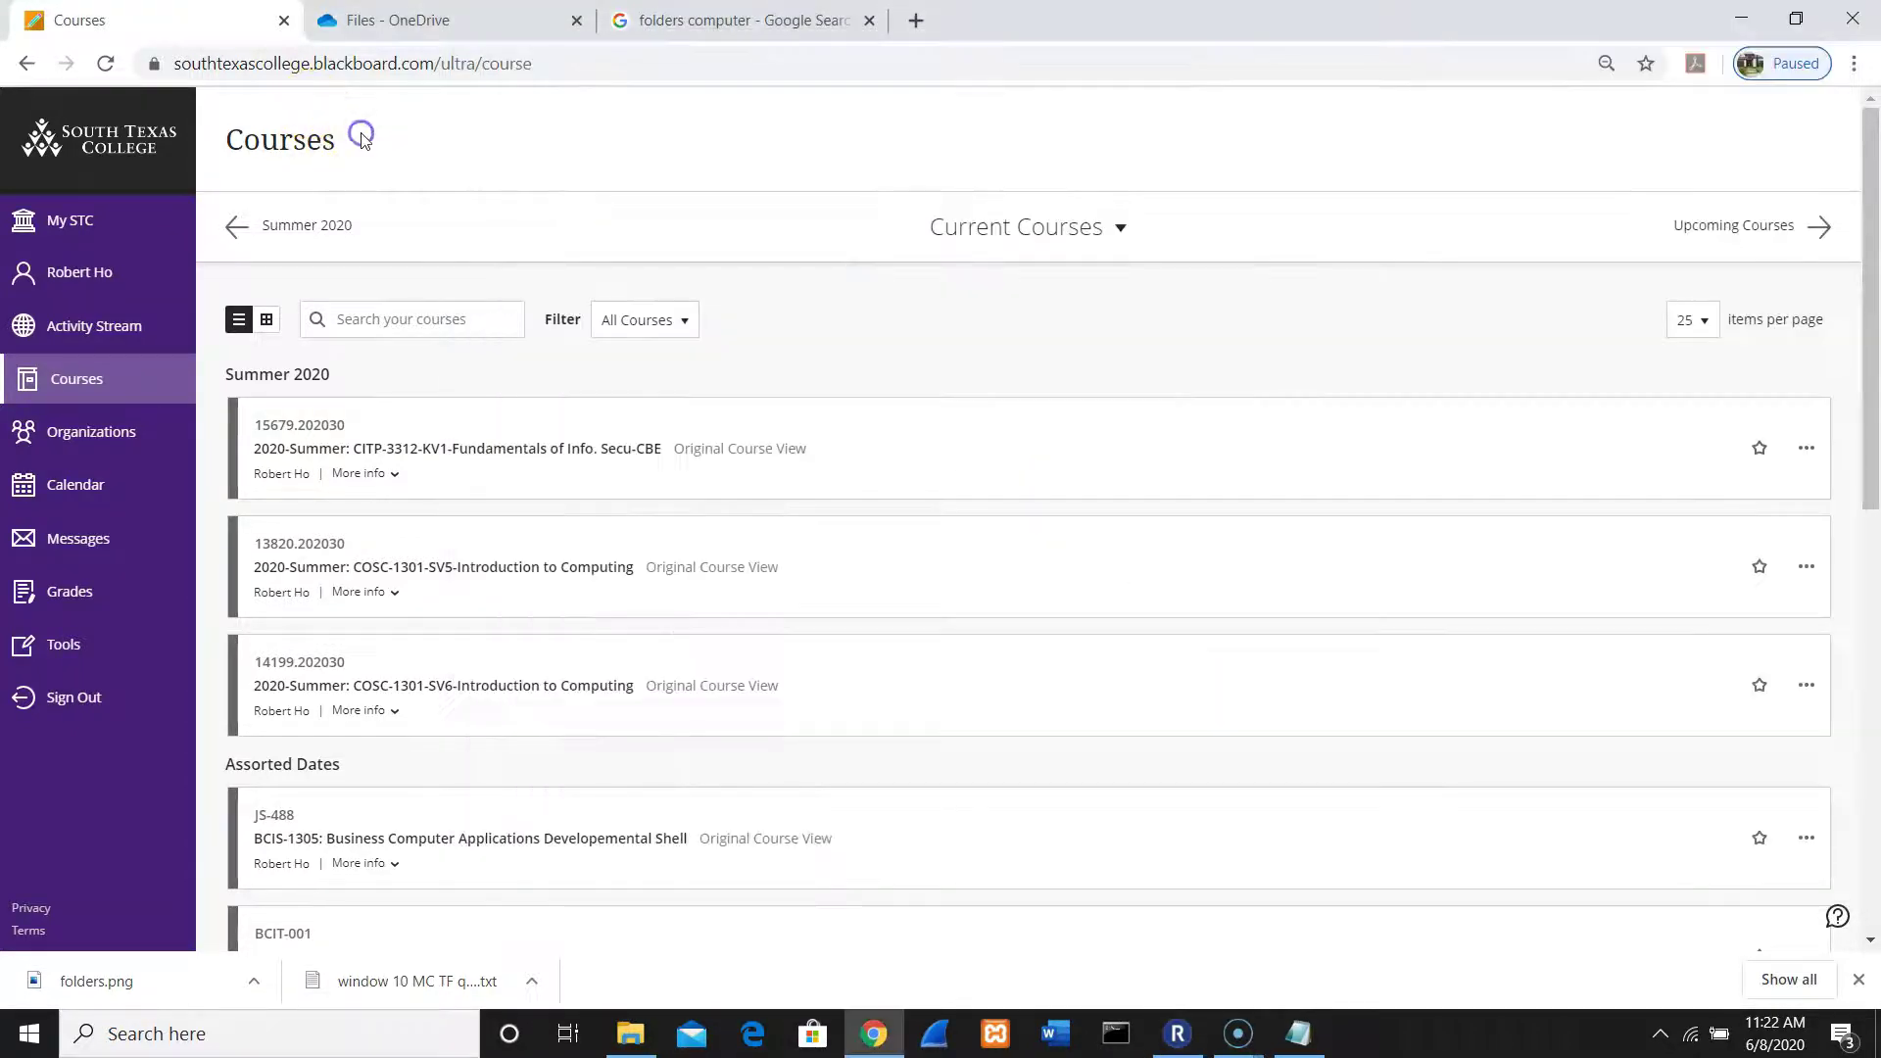
{"action": "left_click", "coordinate": [516, 575]}
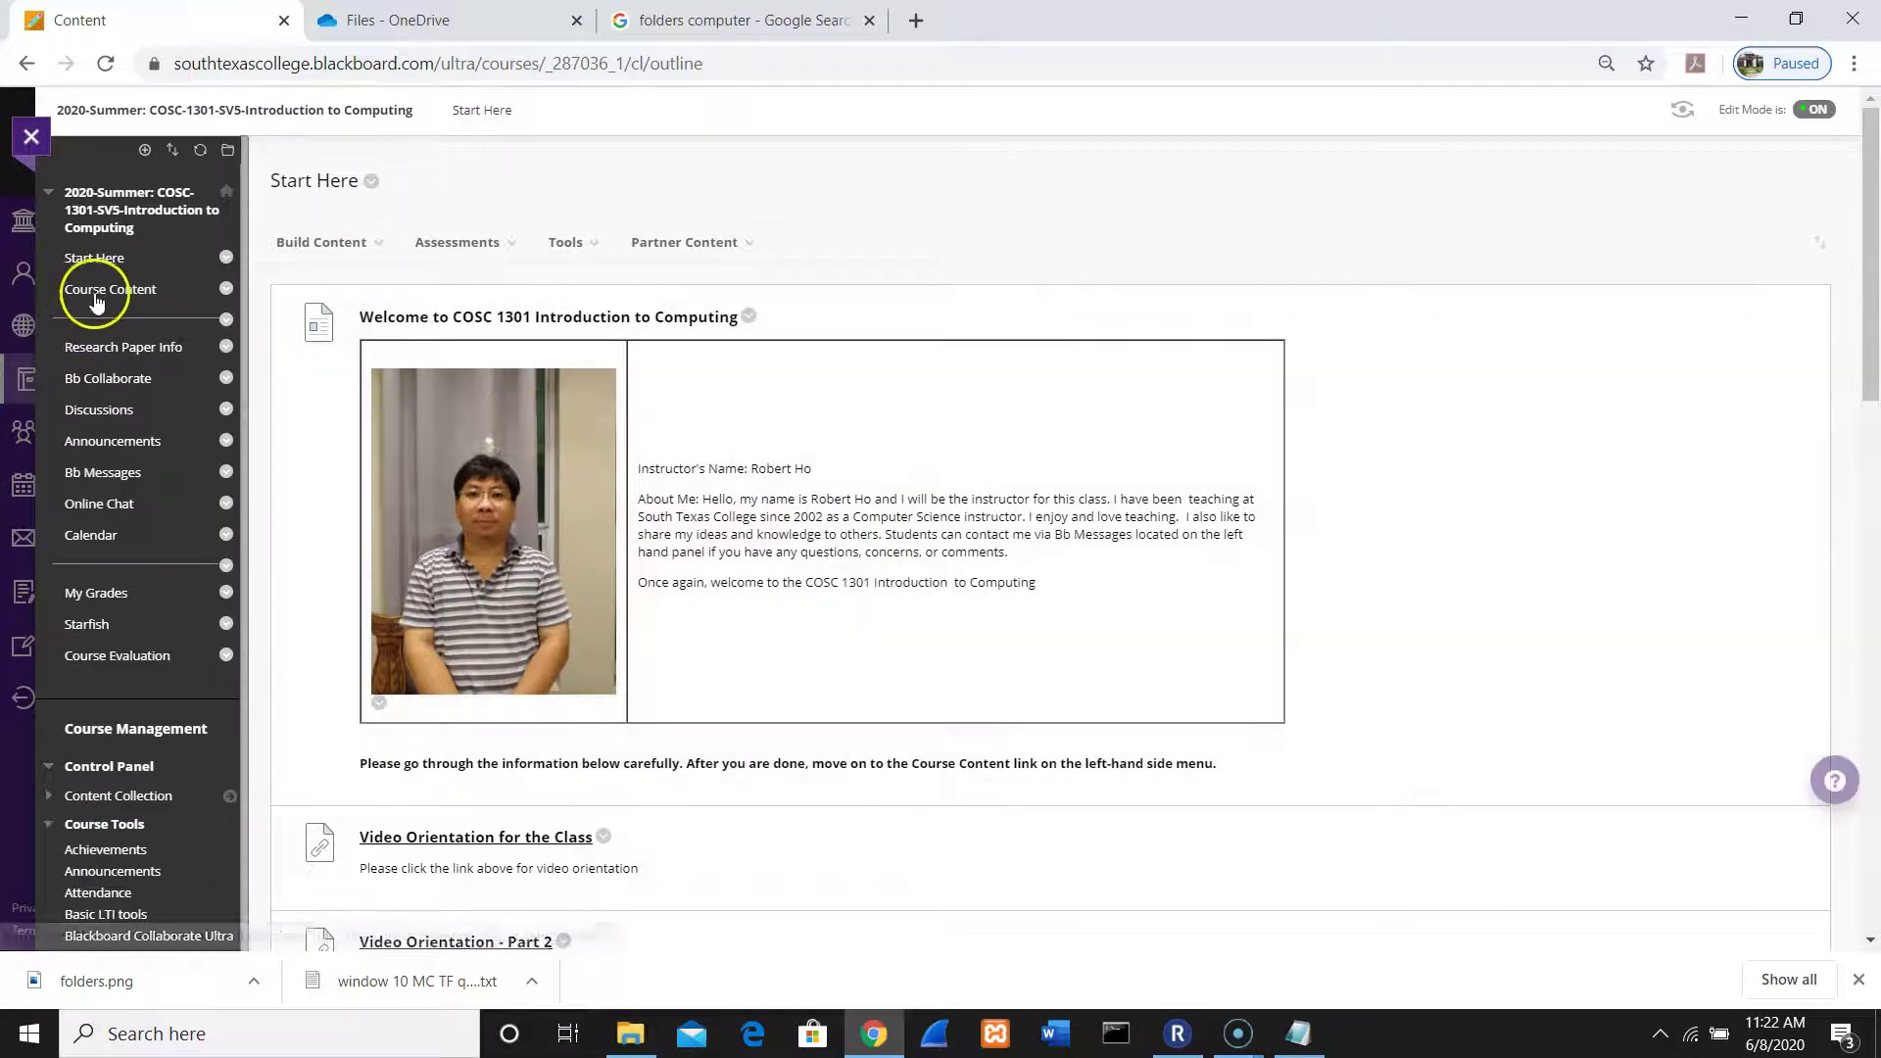
{"action": "left_click", "coordinate": [96, 293]}
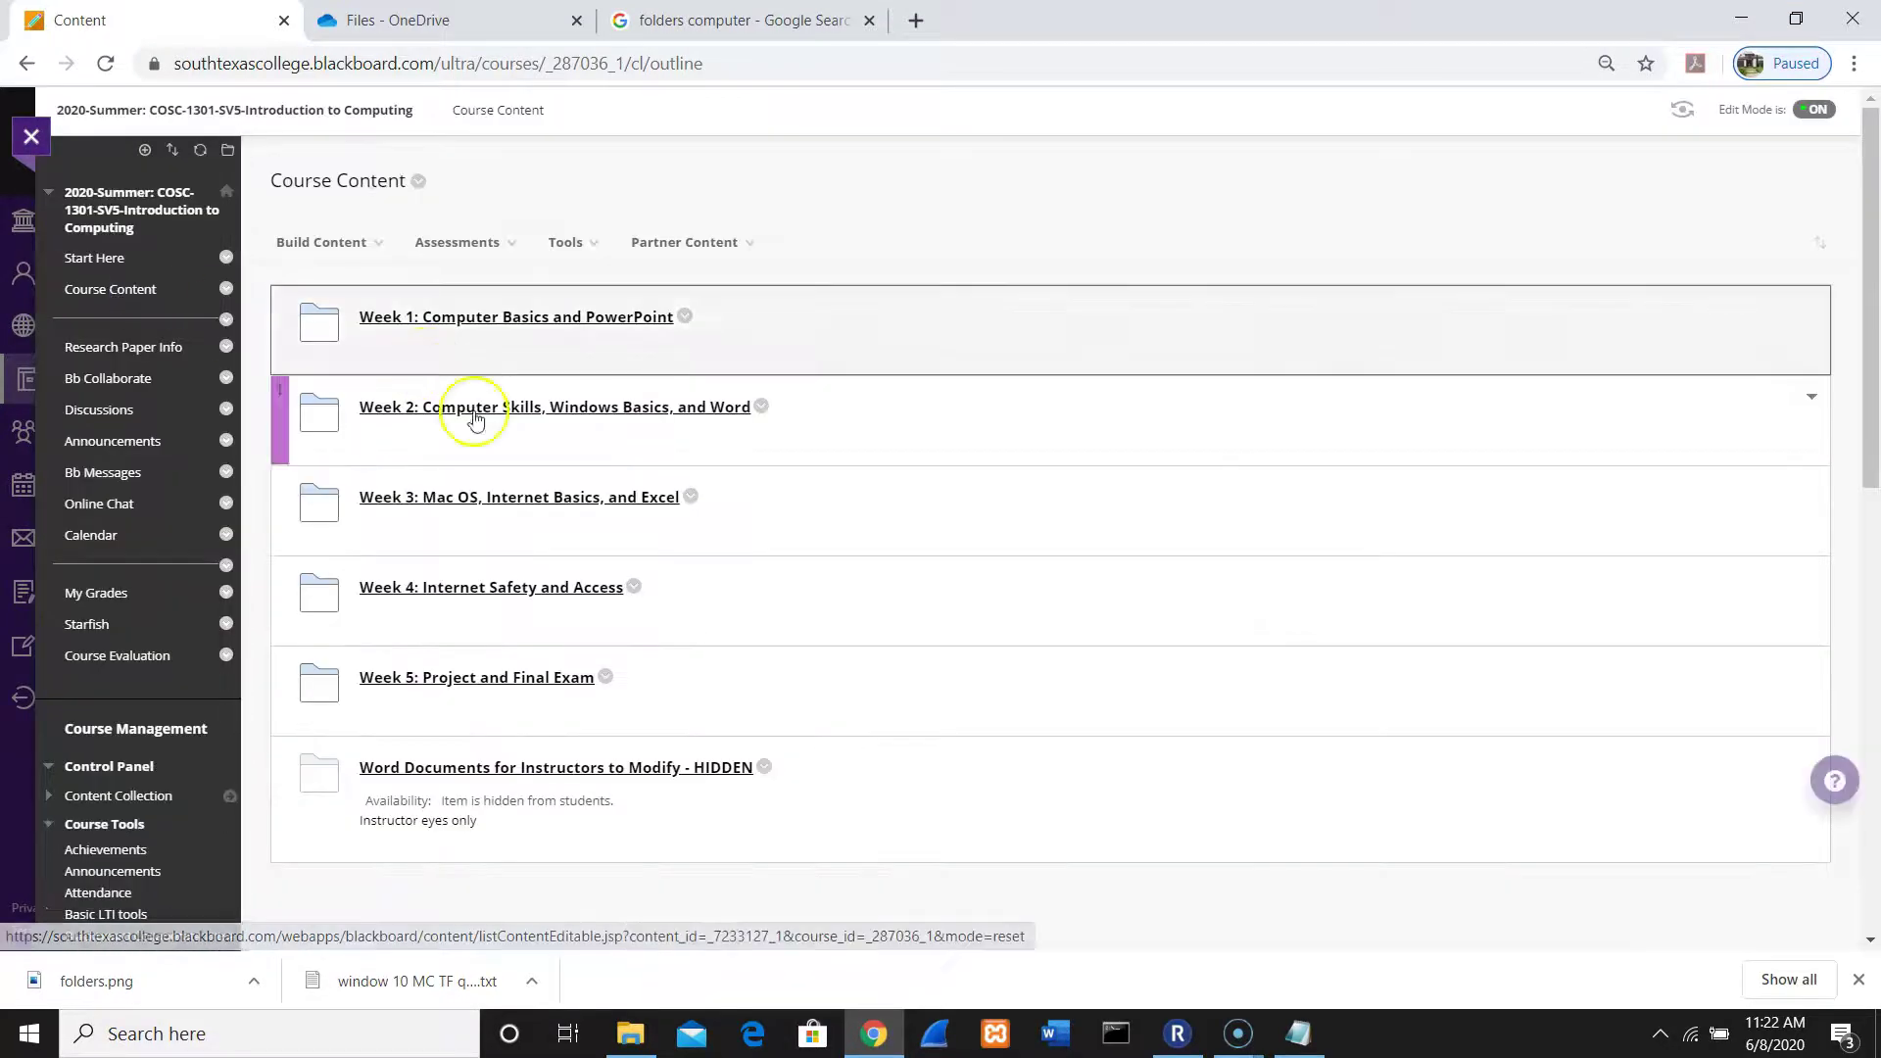
{"action": "left_click", "coordinate": [481, 423]}
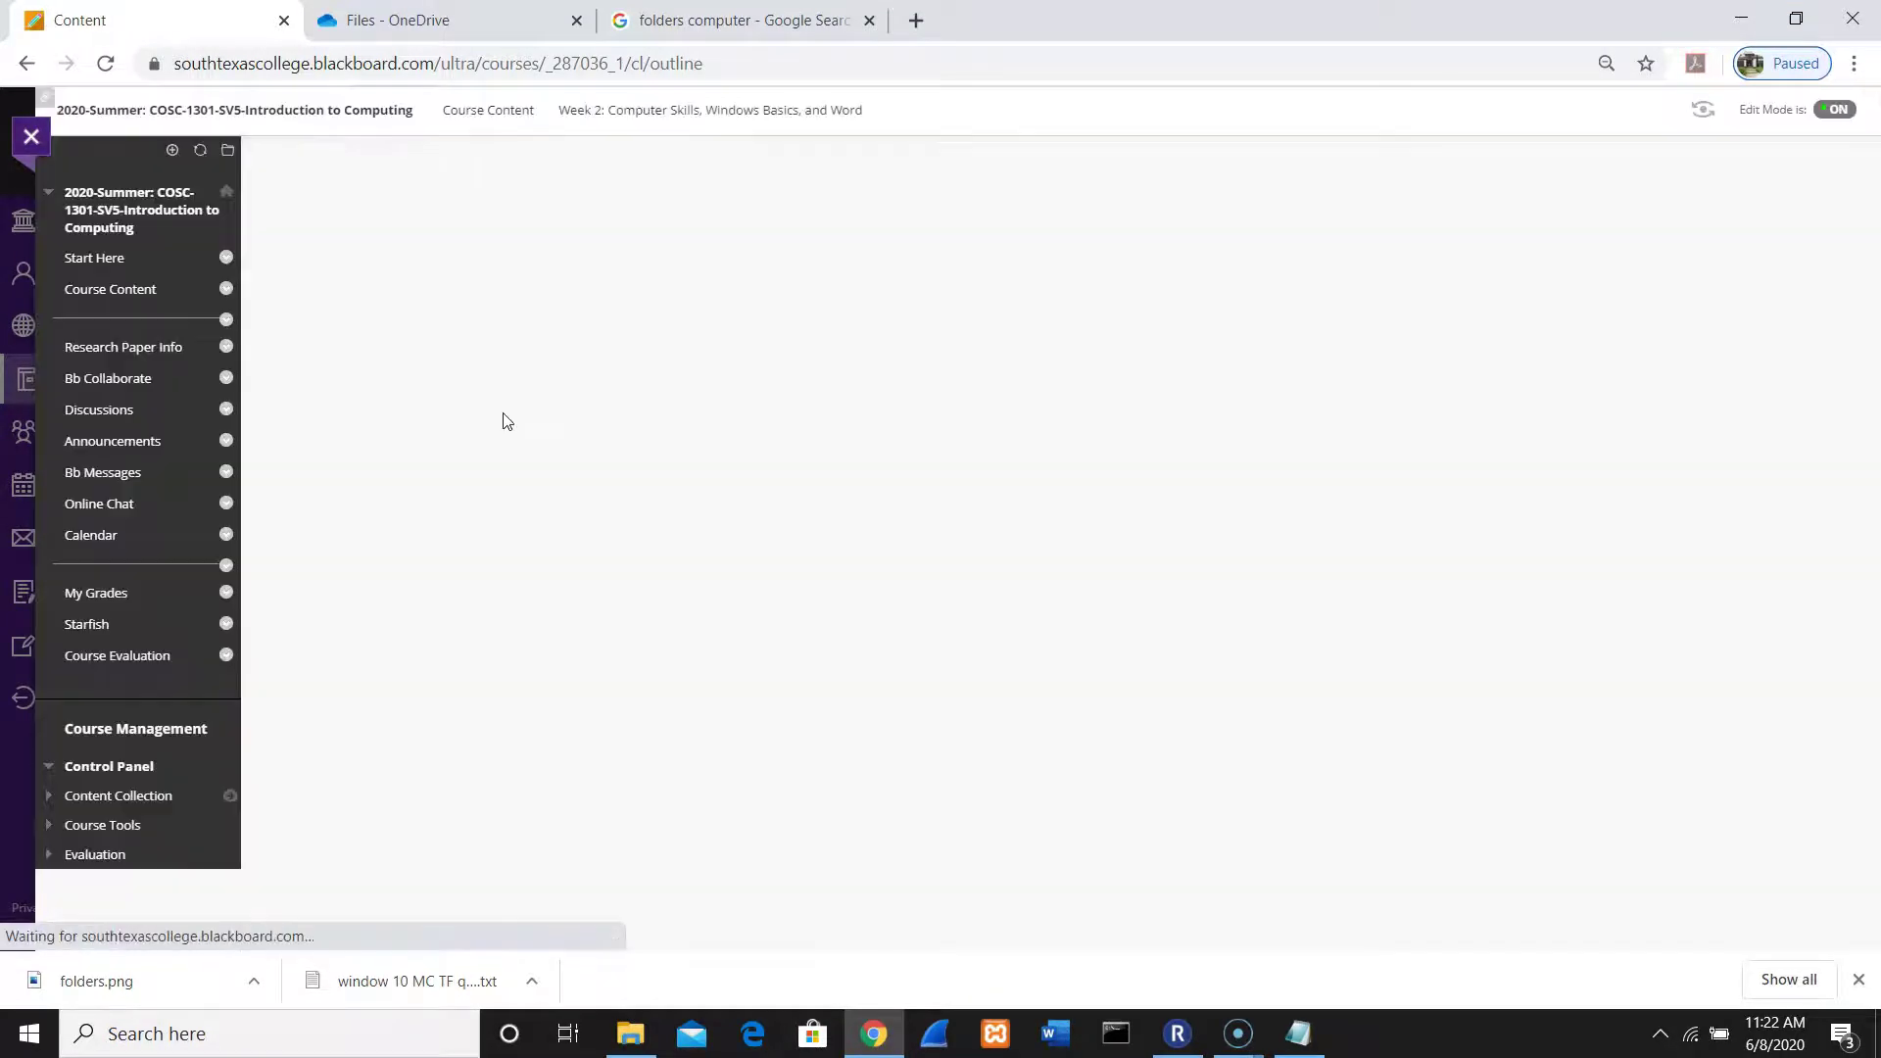
{"action": "left_click_drag", "start_coordinate": [1871, 284], "coordinate": [1835, 777]}
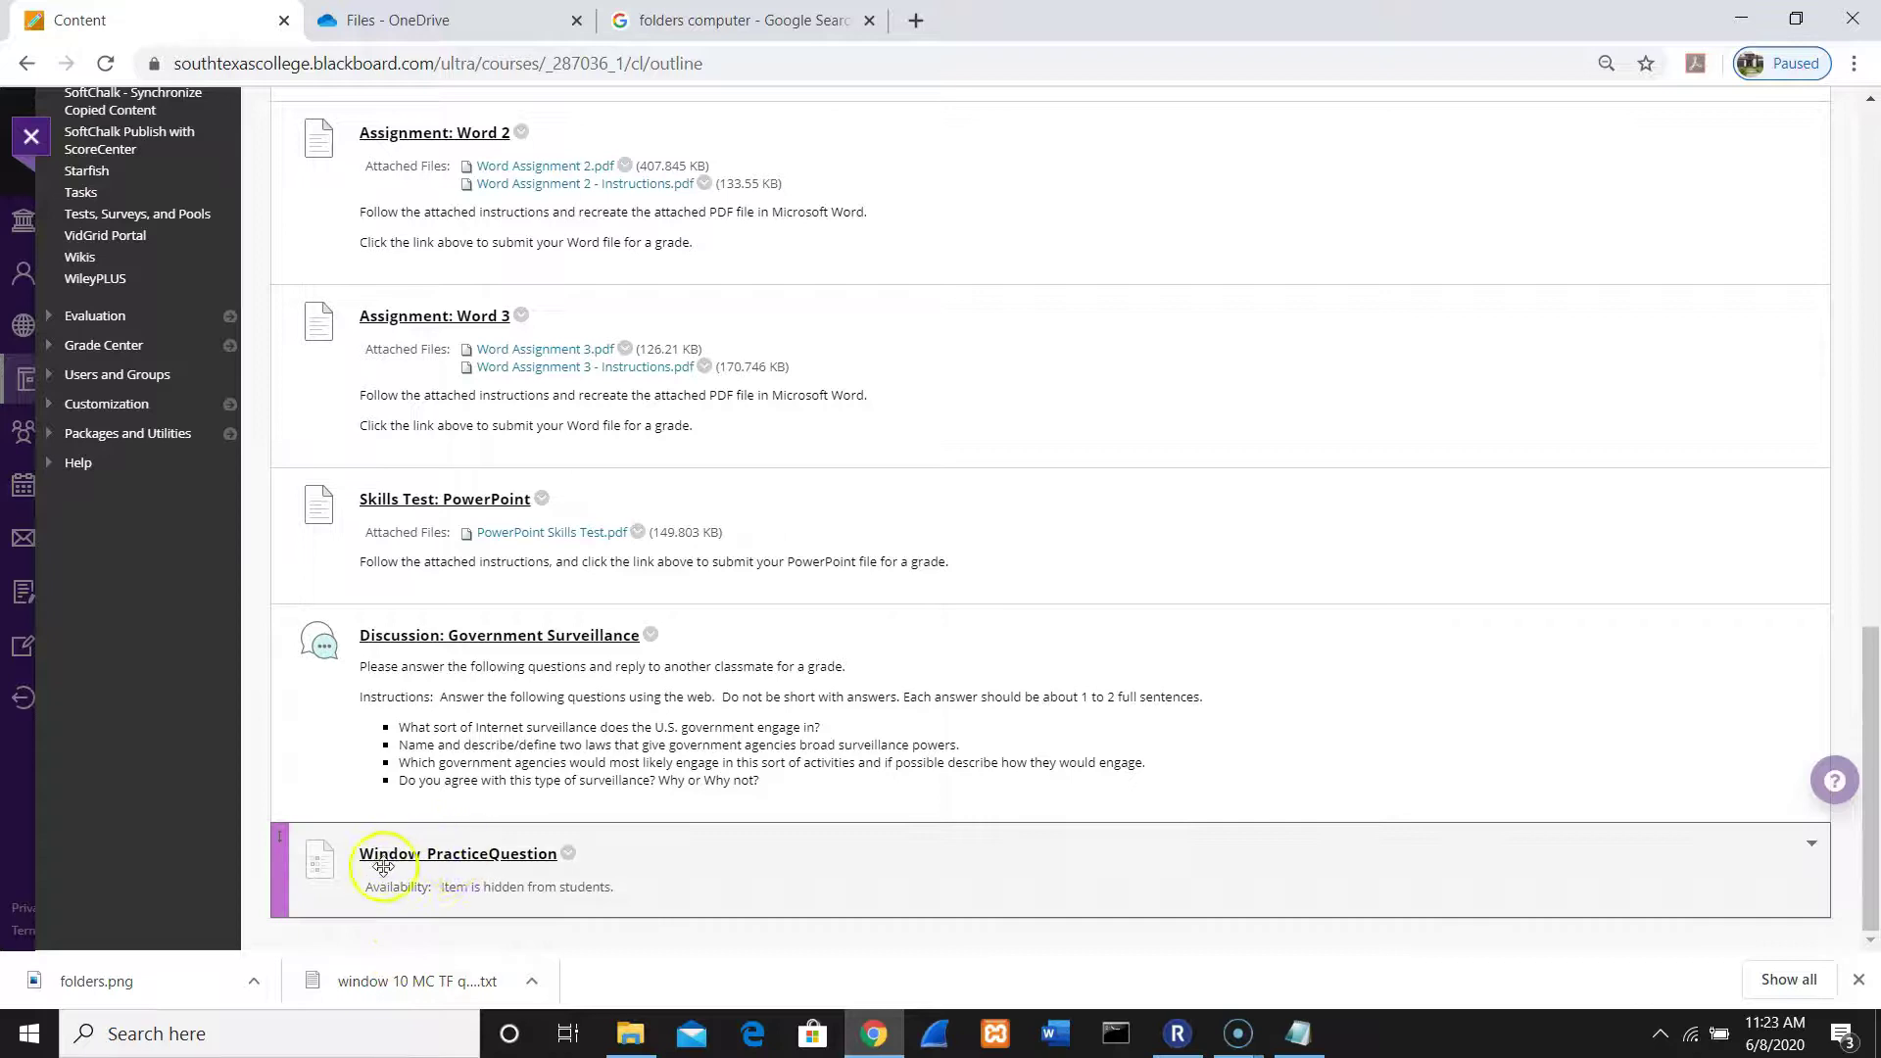
Step: Open the test's options, set it to open in a new window, and describe it as '13 MC questions in 30 minutes'
{"action": "left_click", "coordinate": [568, 852]}
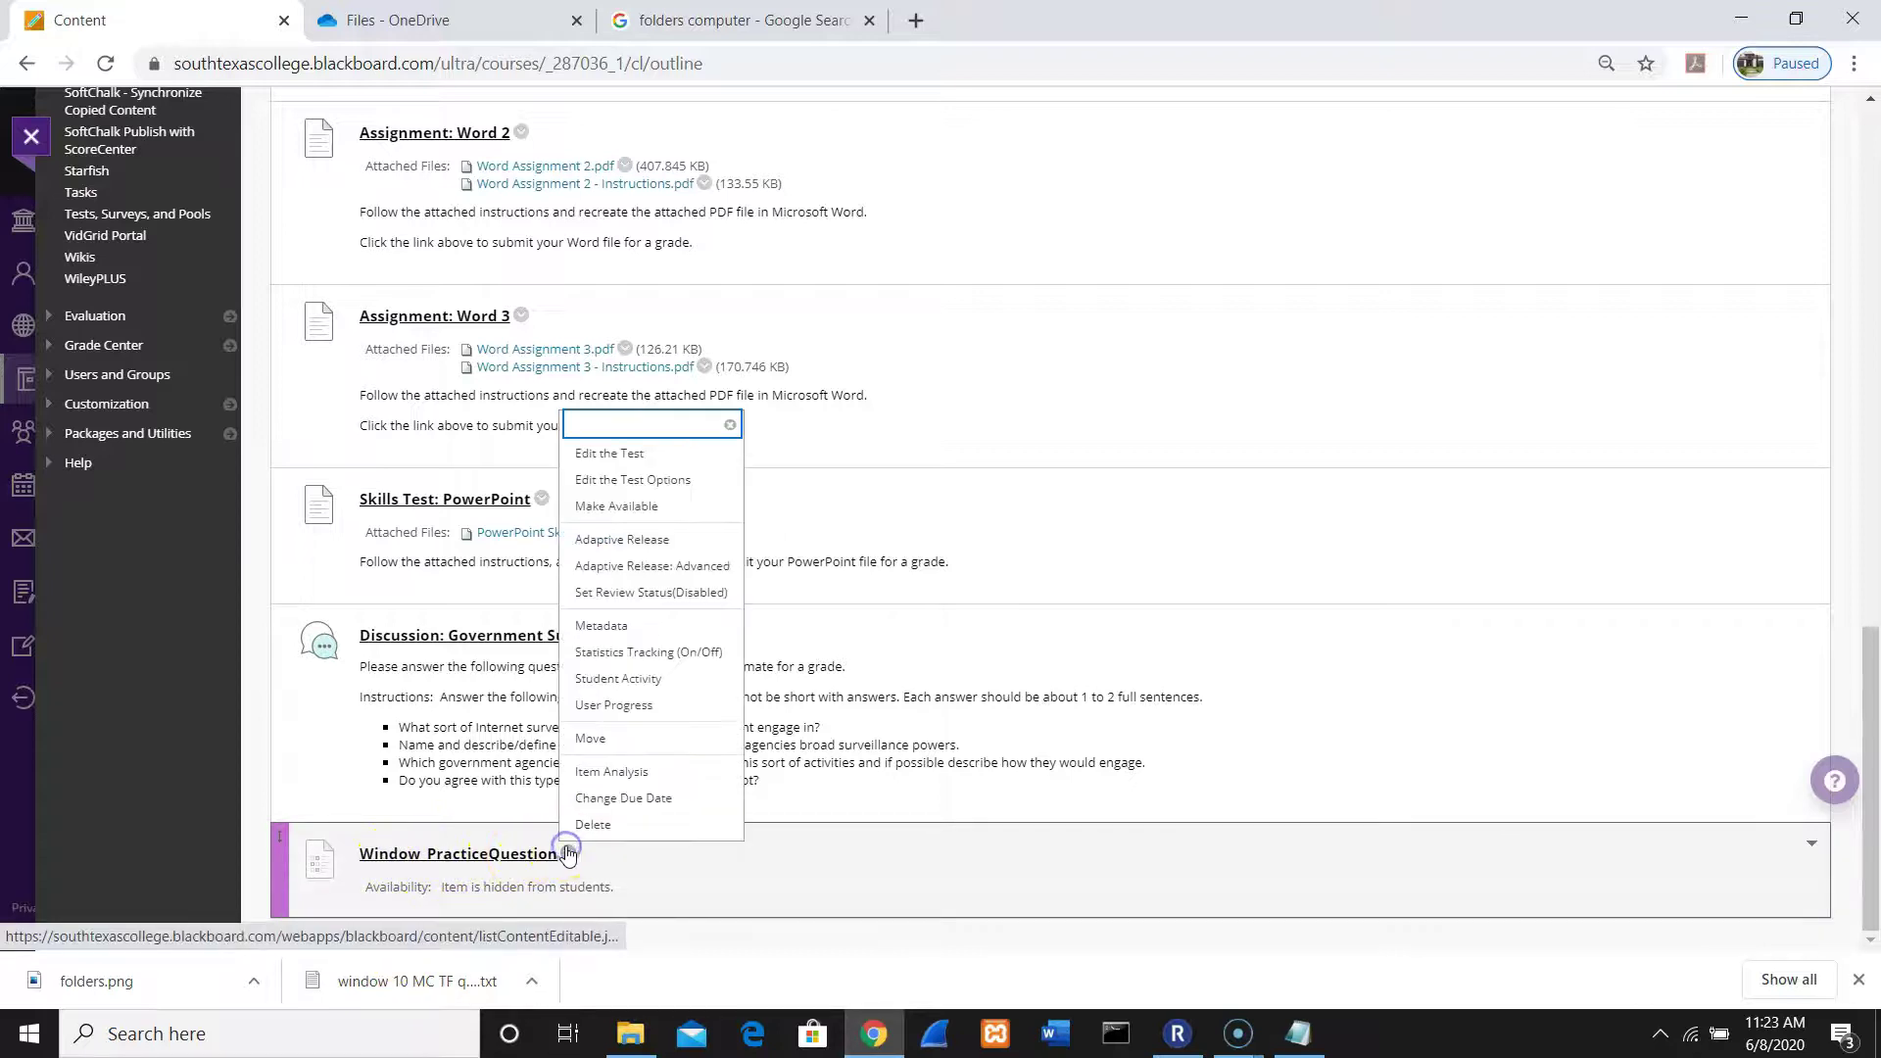
{"action": "left_click", "coordinate": [634, 480]}
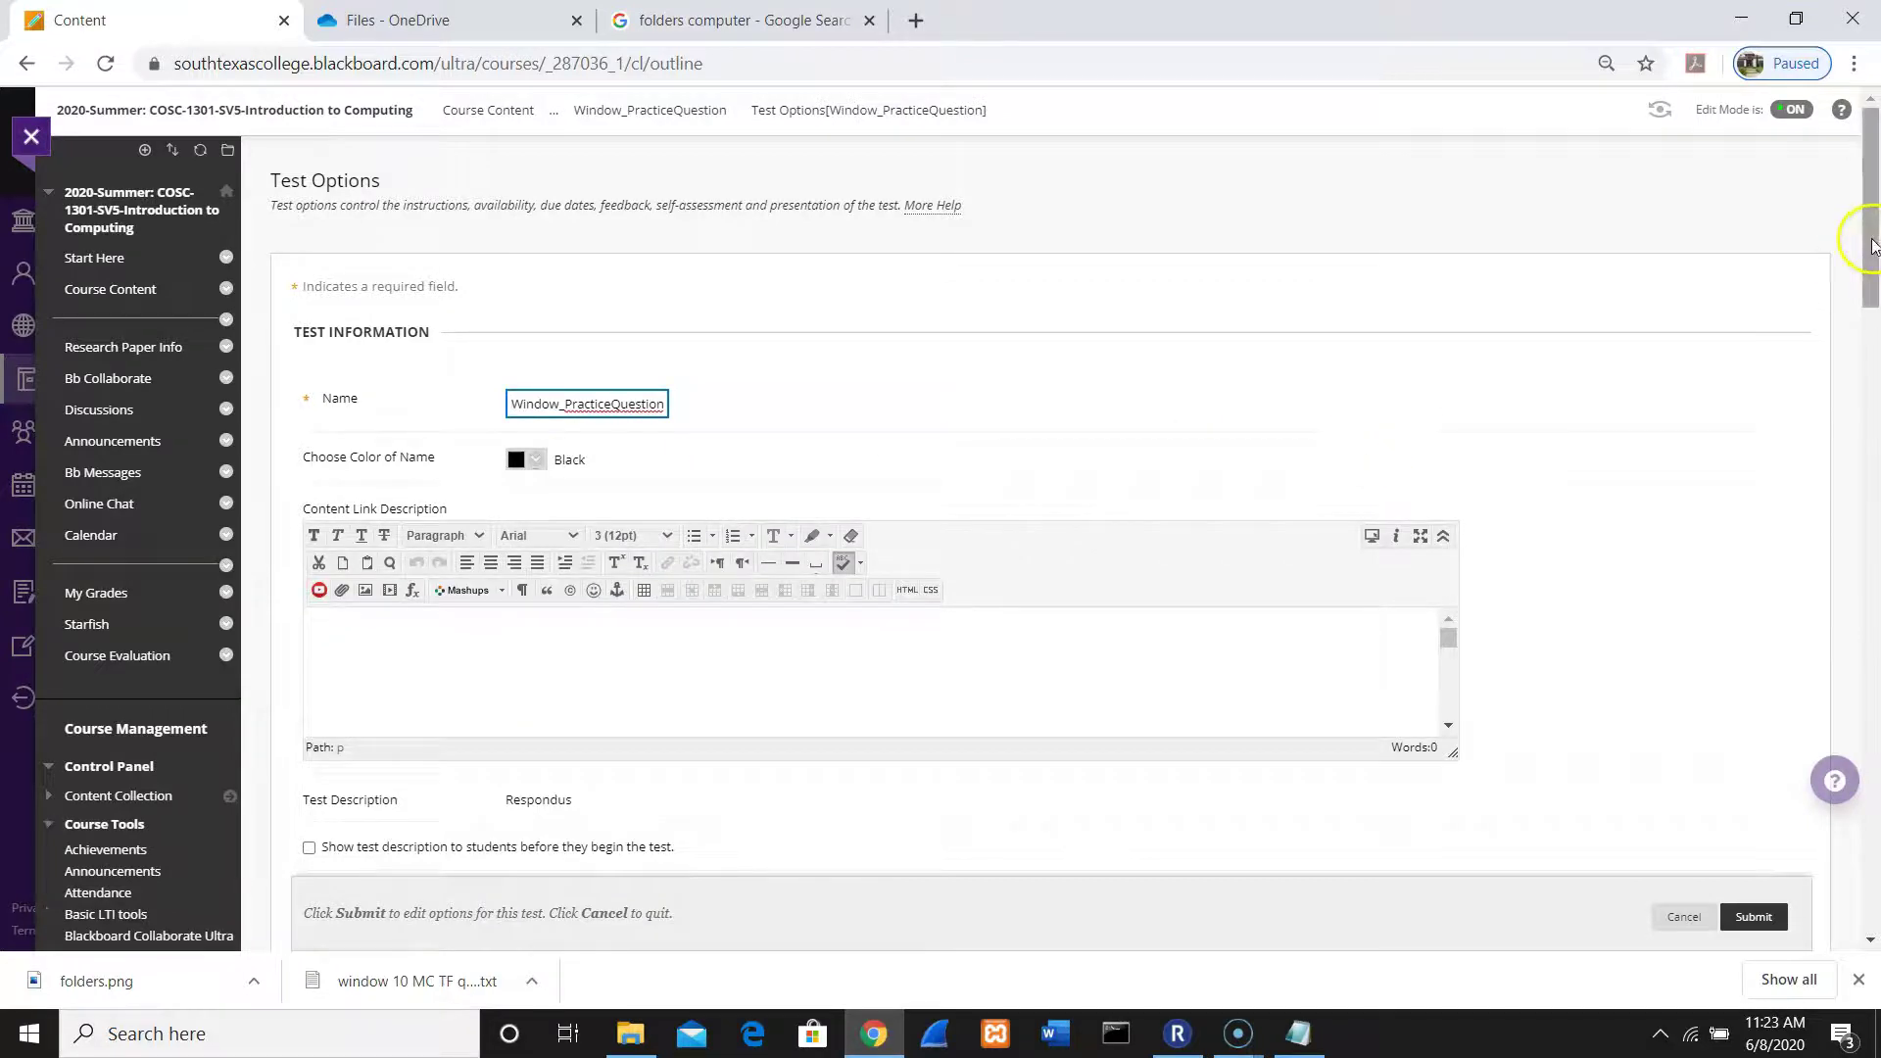
{"action": "left_click_drag", "start_coordinate": [1871, 245], "coordinate": [1871, 331]}
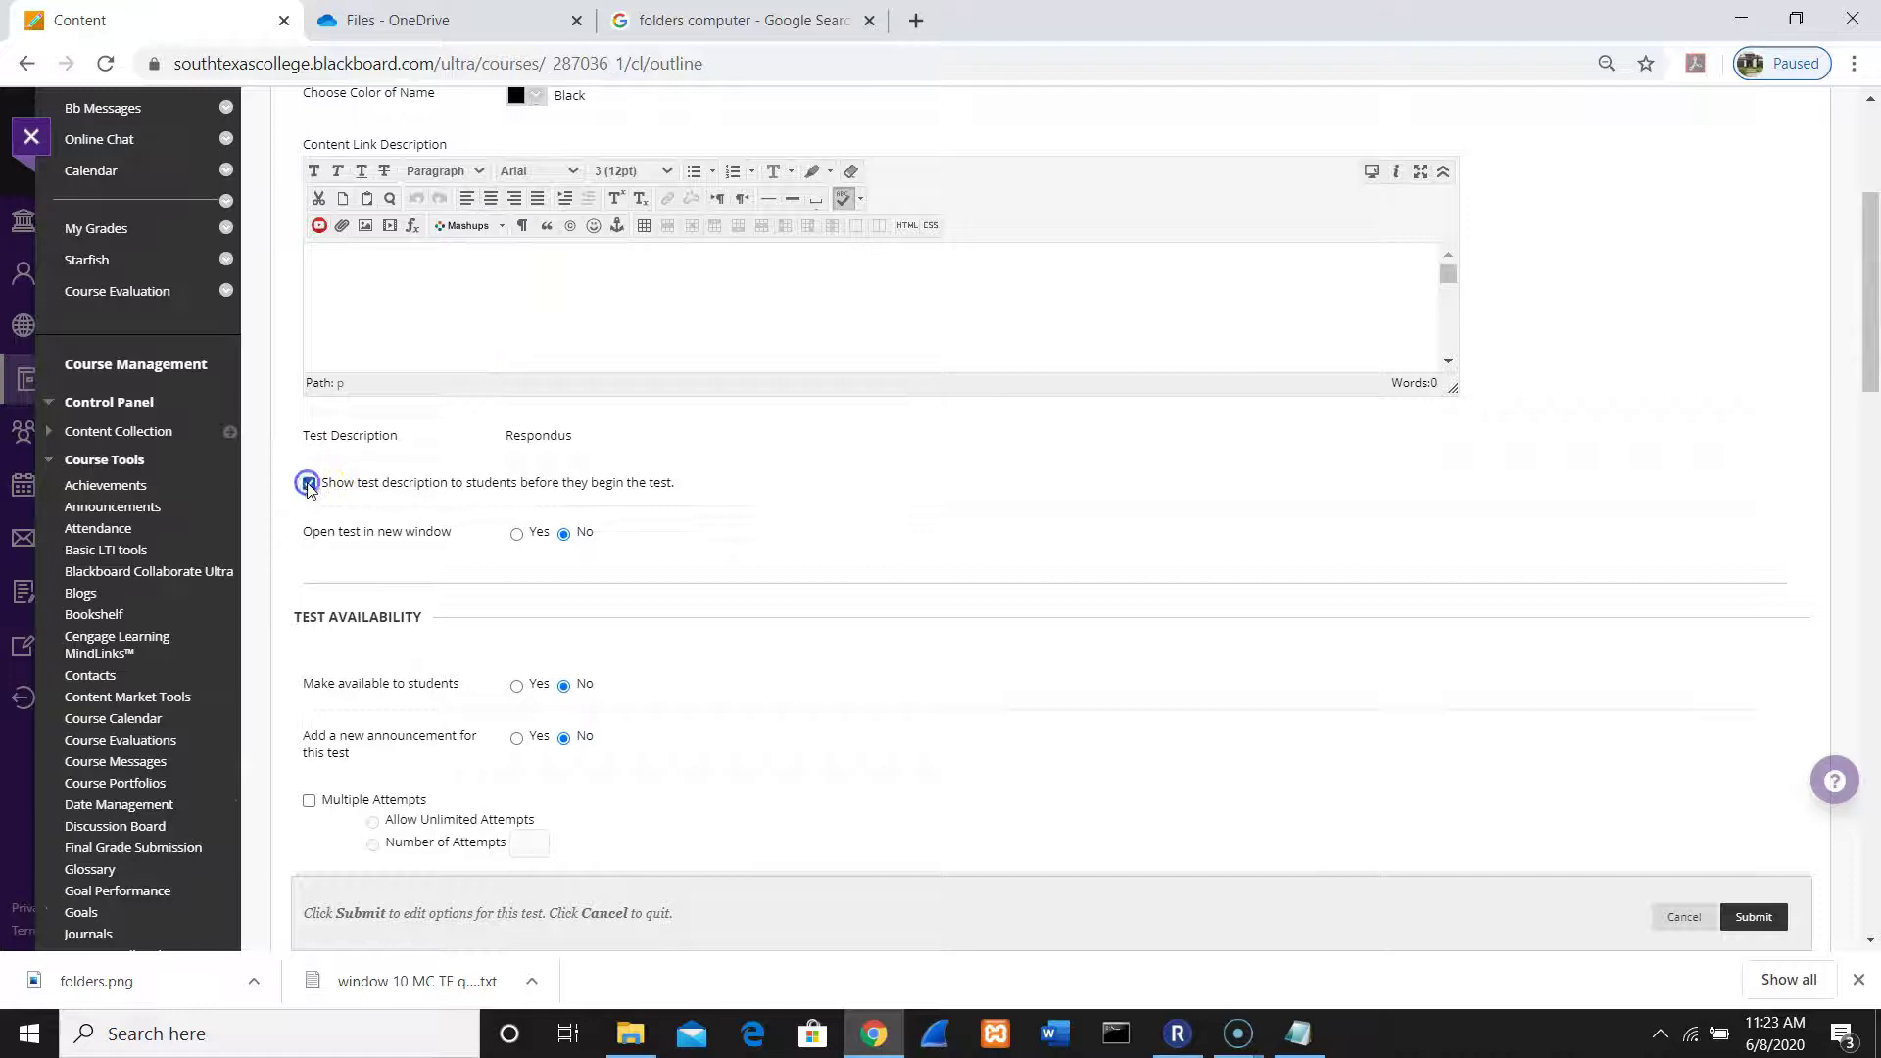
{"action": "left_click", "coordinate": [516, 534]}
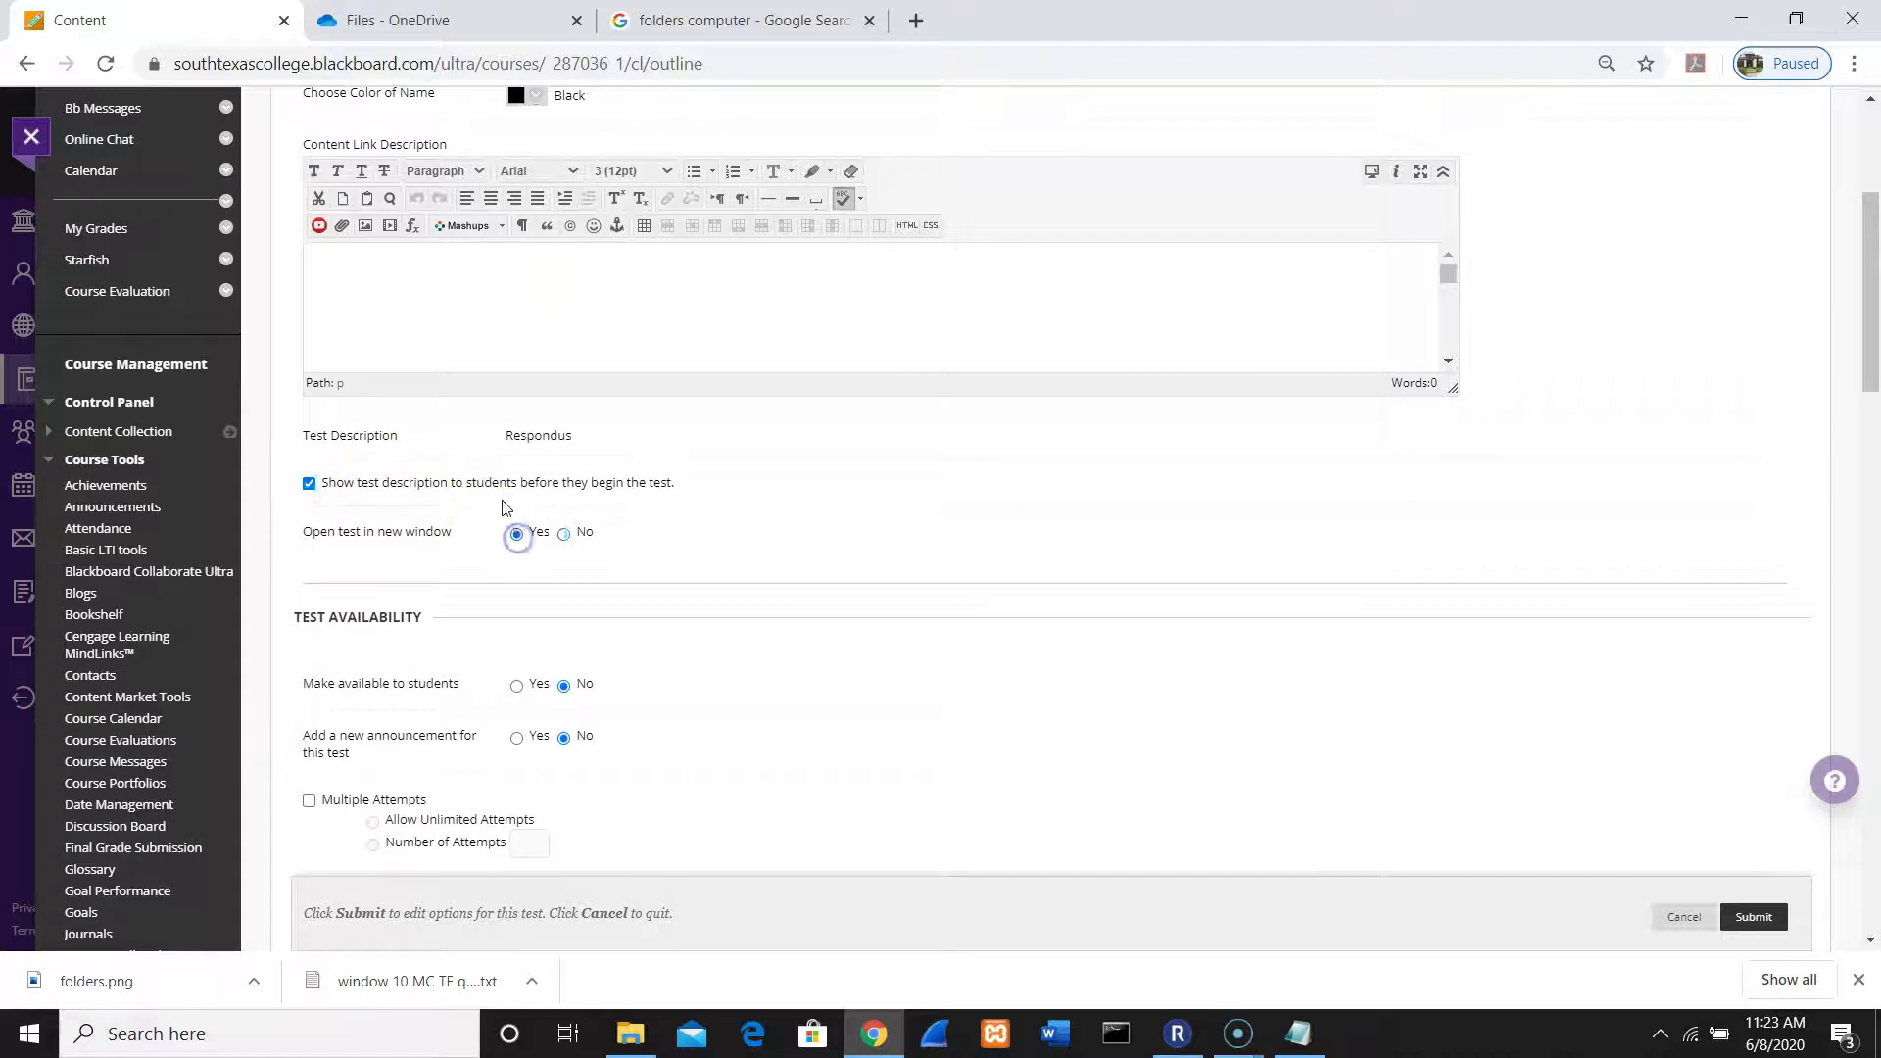
{"action": "left_click", "coordinate": [464, 326]}
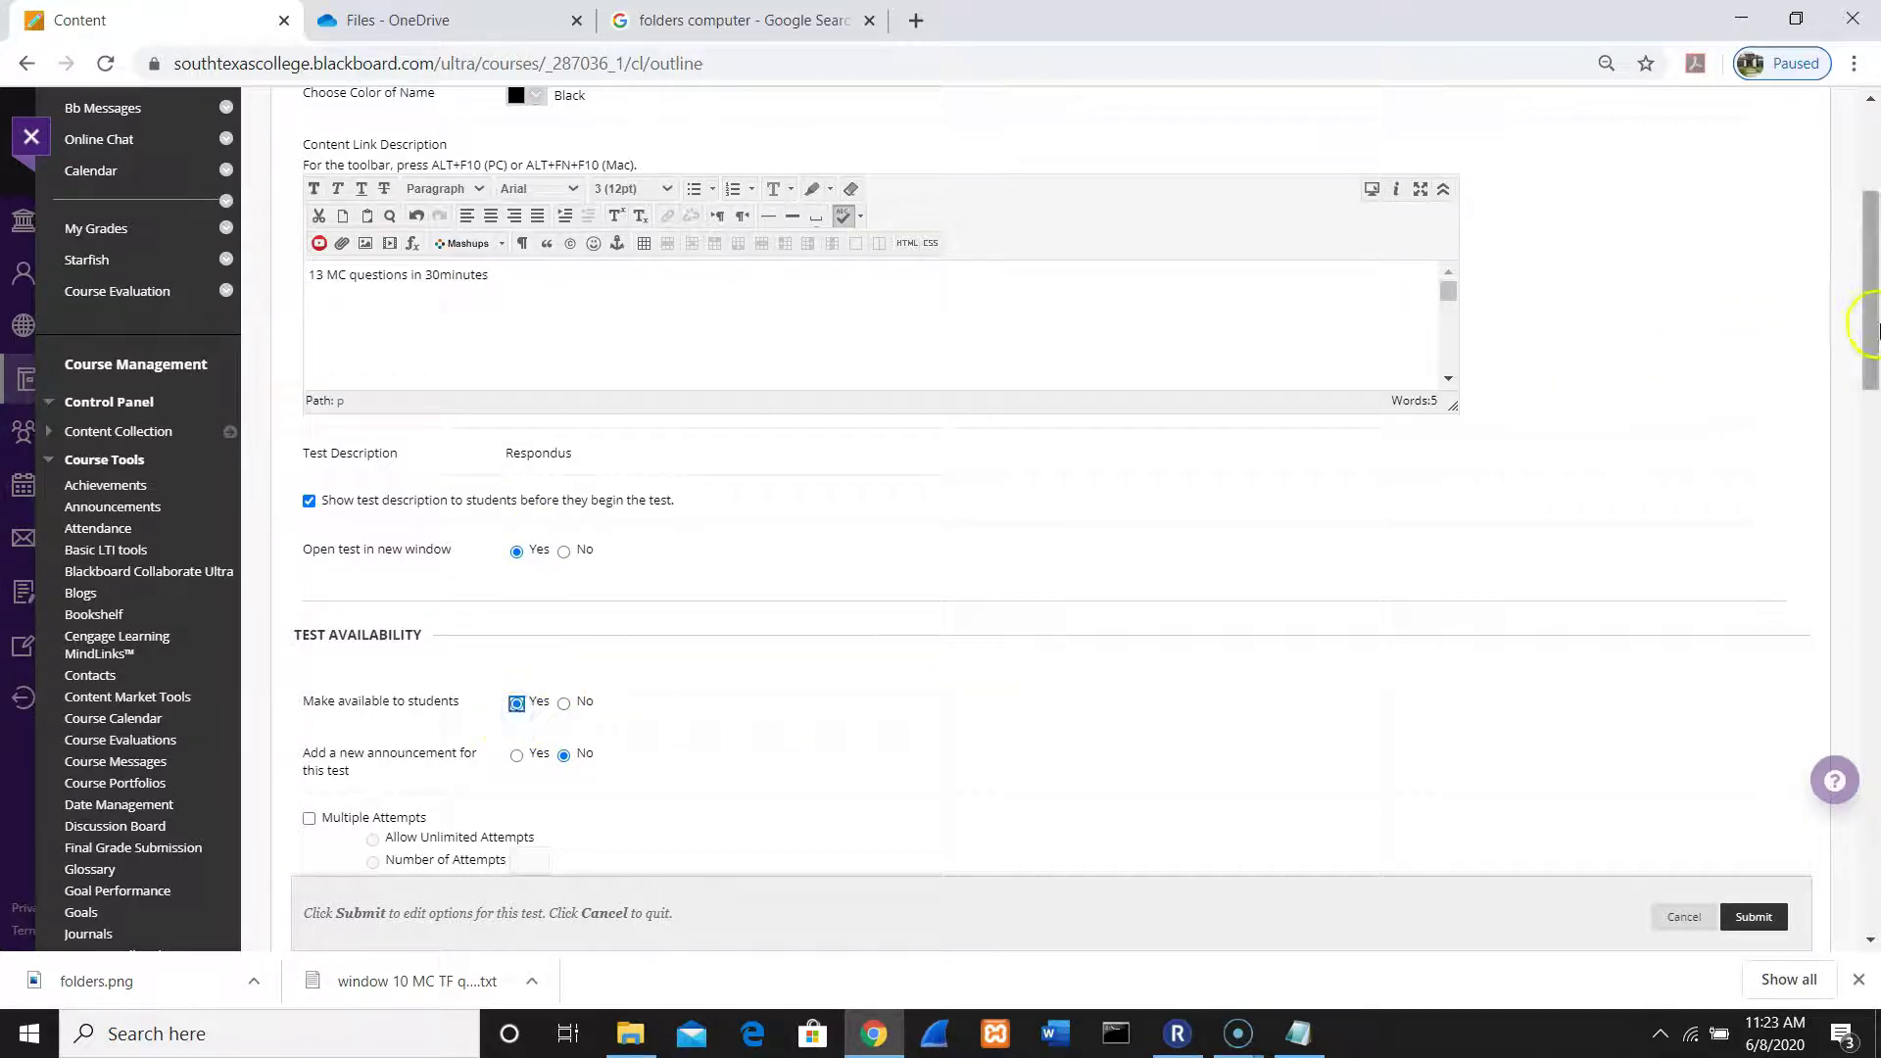
Step: Turn on an announcement for the test and enable Force Completion
{"action": "left_click_drag", "start_coordinate": [1872, 330], "coordinate": [1869, 377]}
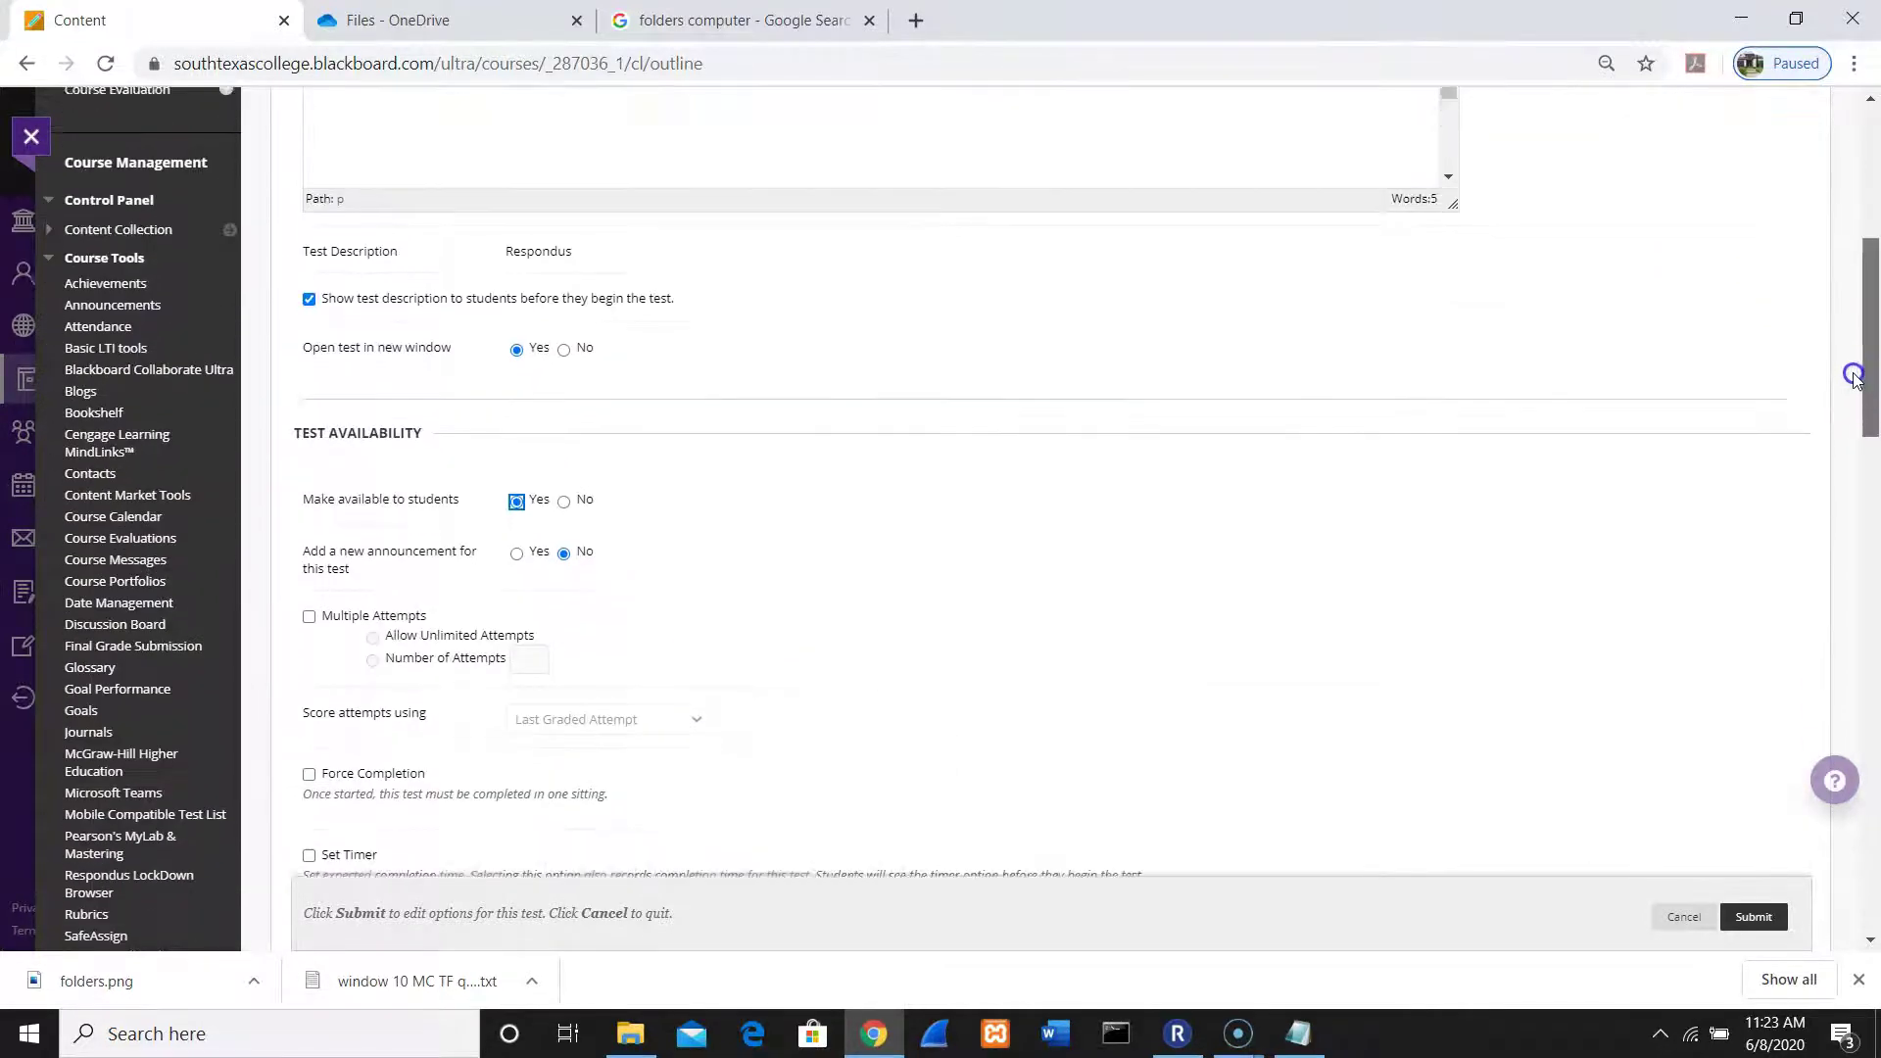
{"action": "left_click", "coordinate": [516, 551]}
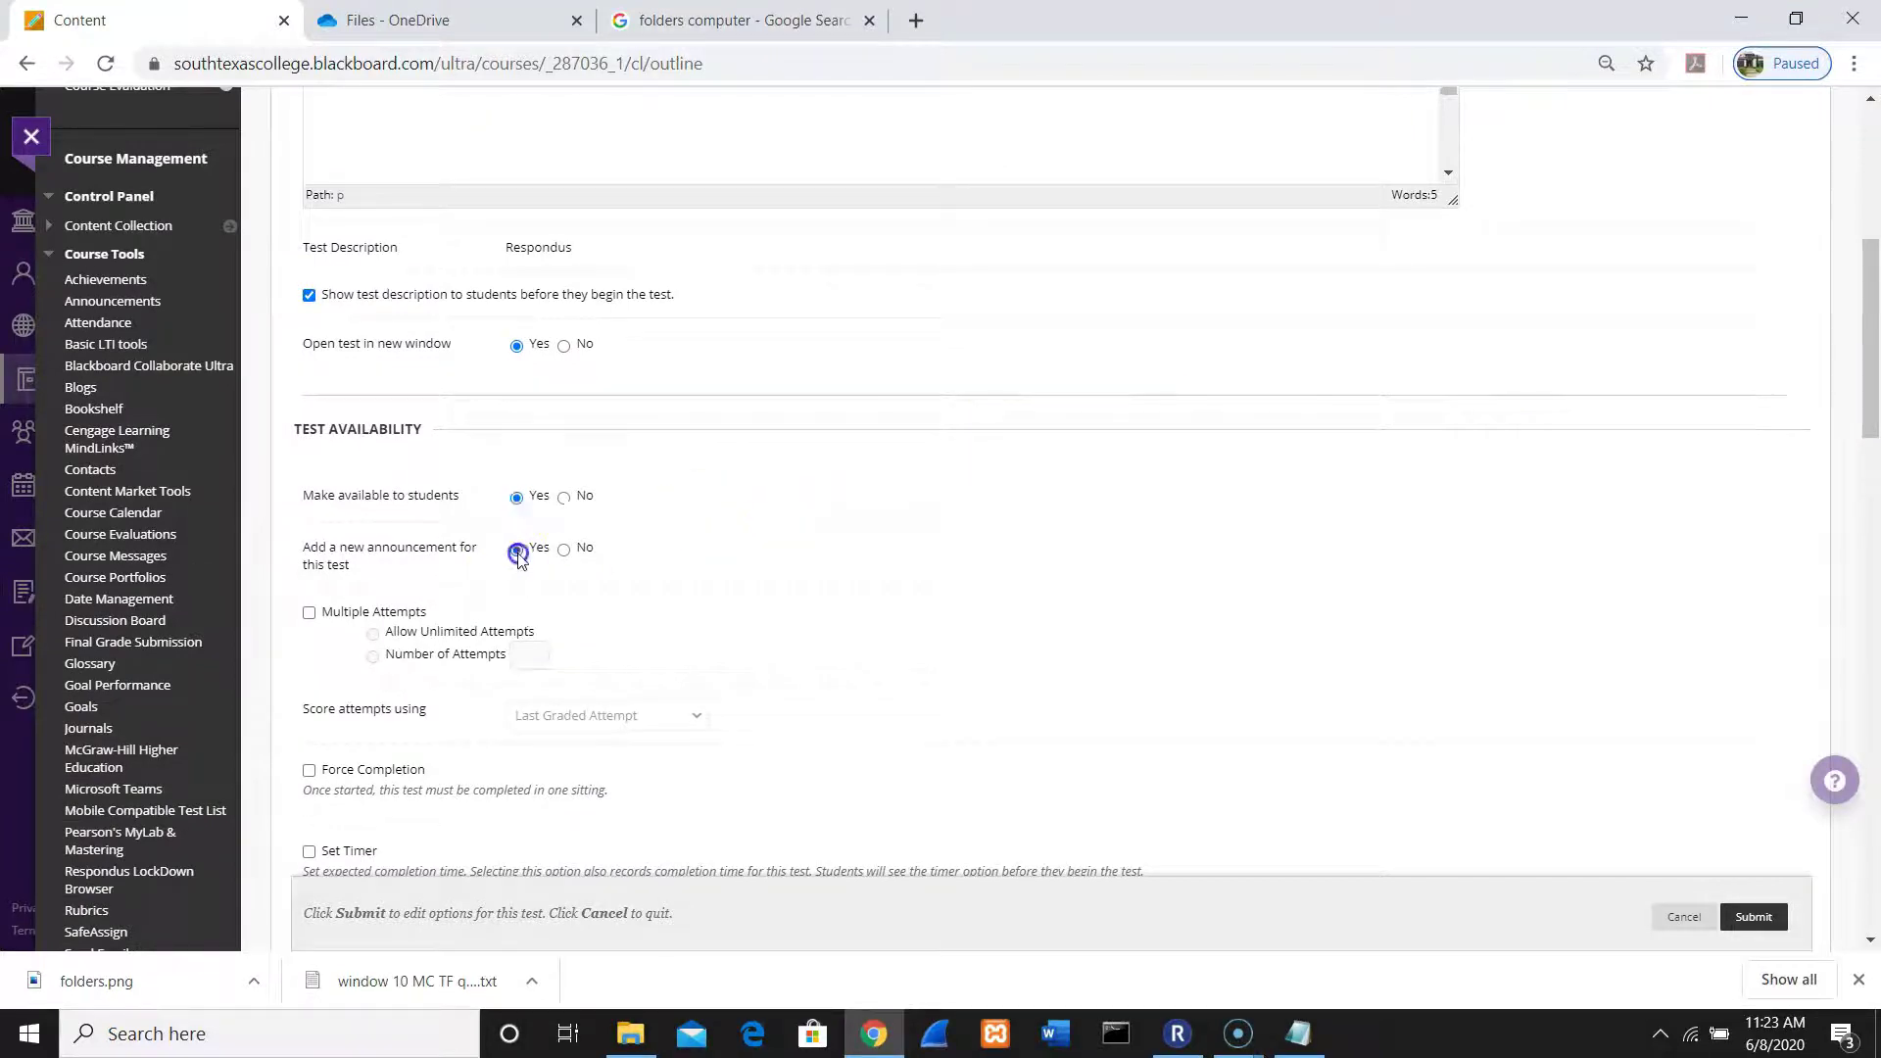
{"action": "left_click", "coordinate": [309, 770]}
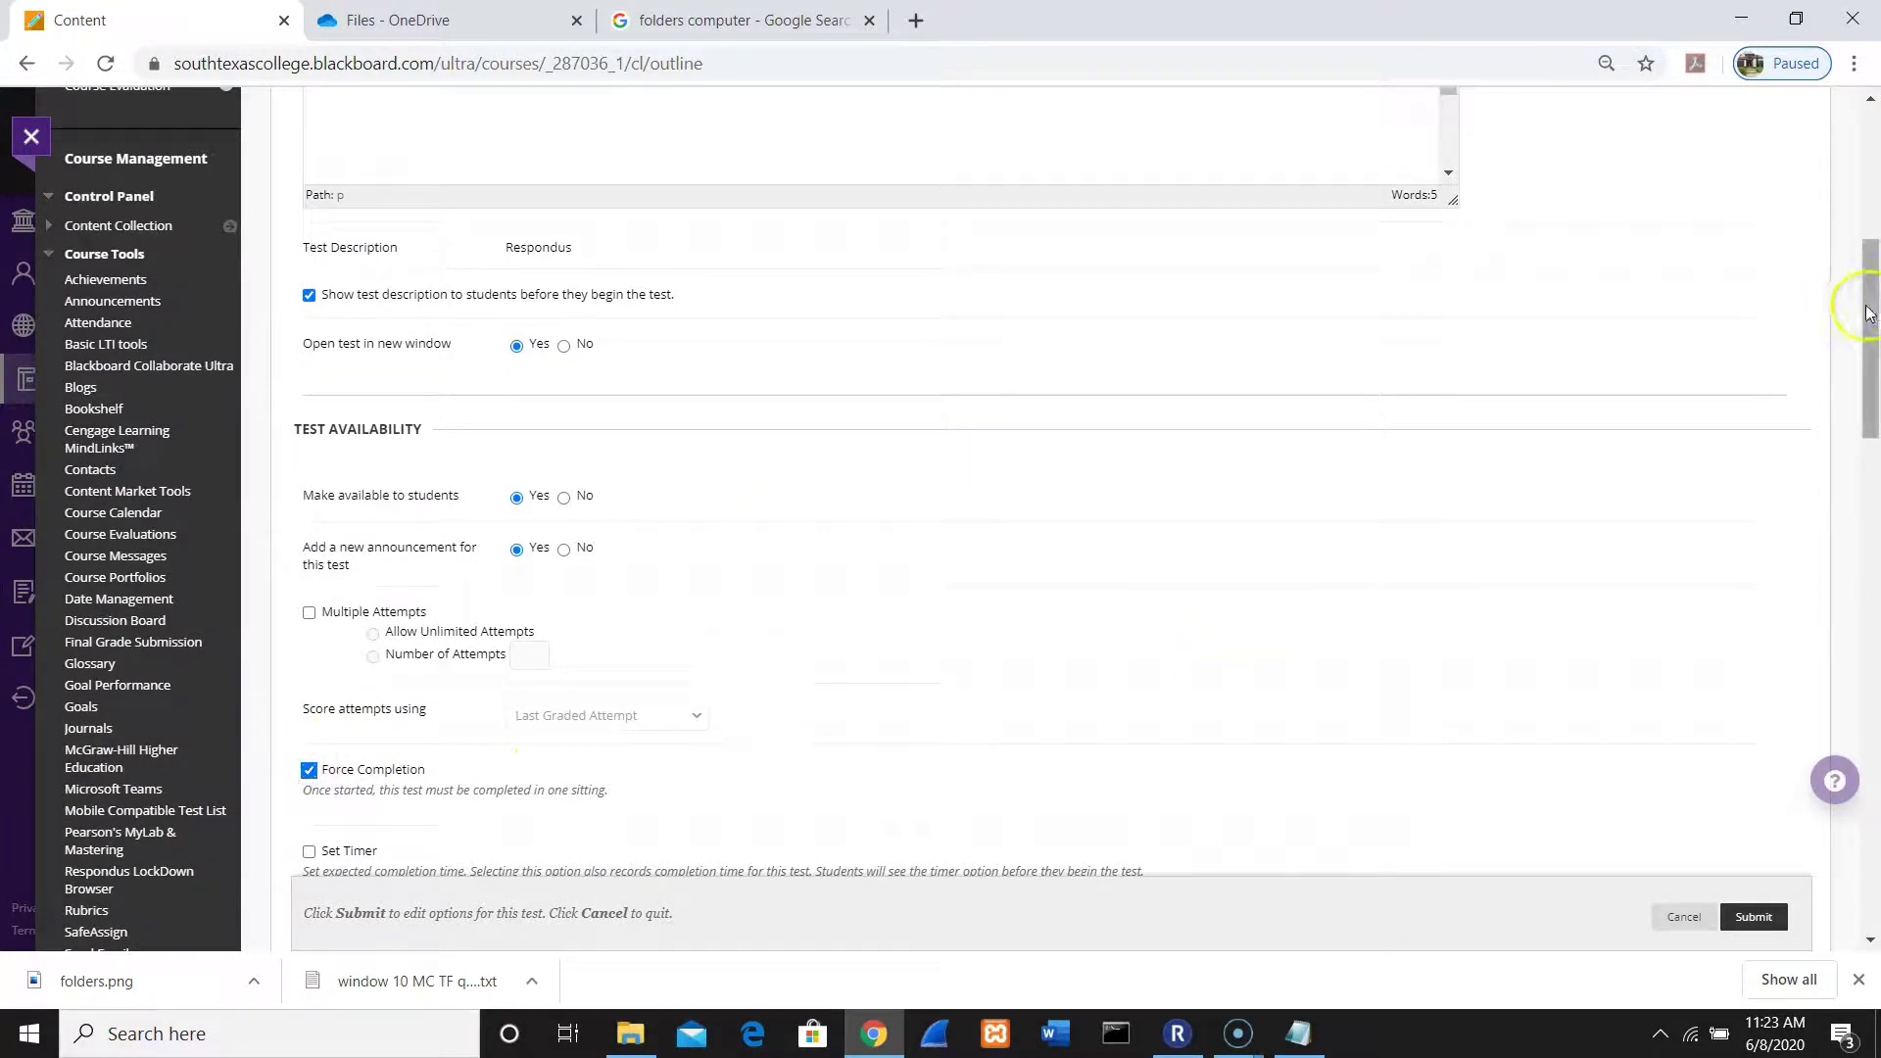
{"action": "left_click_drag", "start_coordinate": [1870, 309], "coordinate": [1871, 257]}
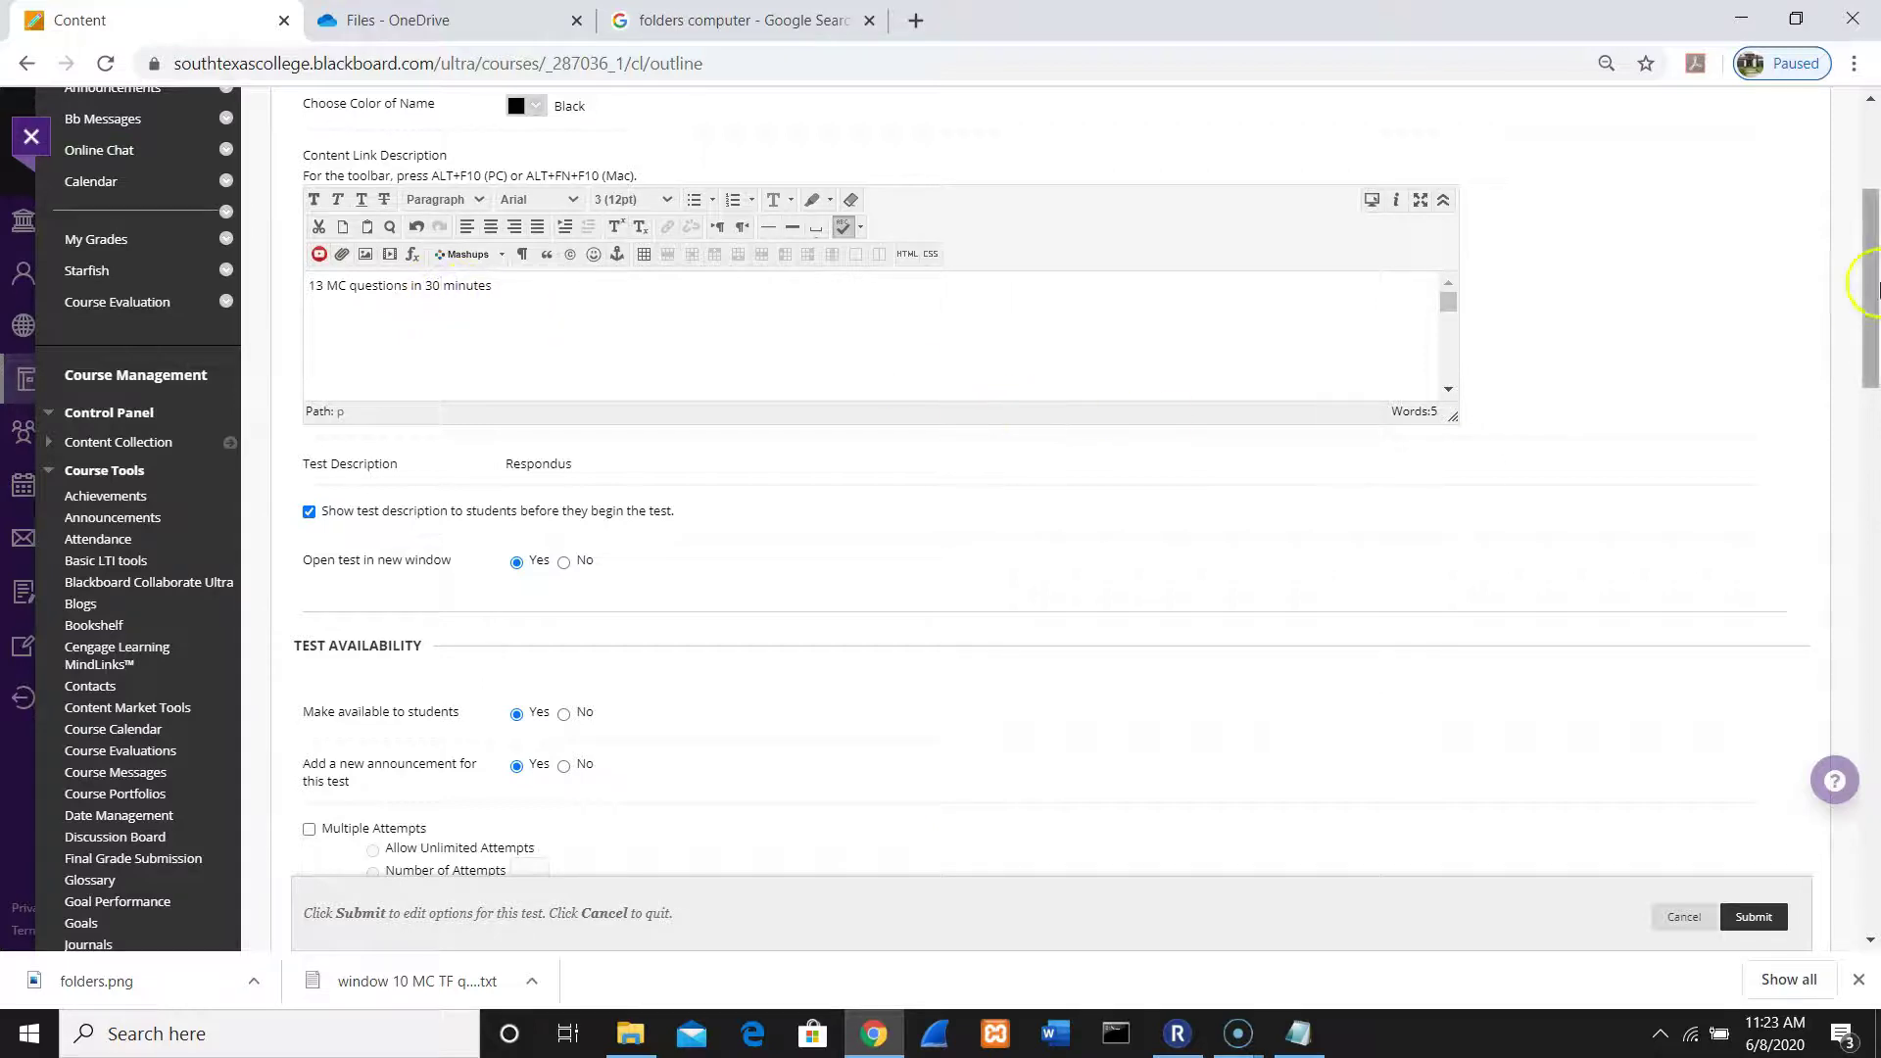
{"action": "left_click_drag", "start_coordinate": [1871, 282], "coordinate": [1845, 470]}
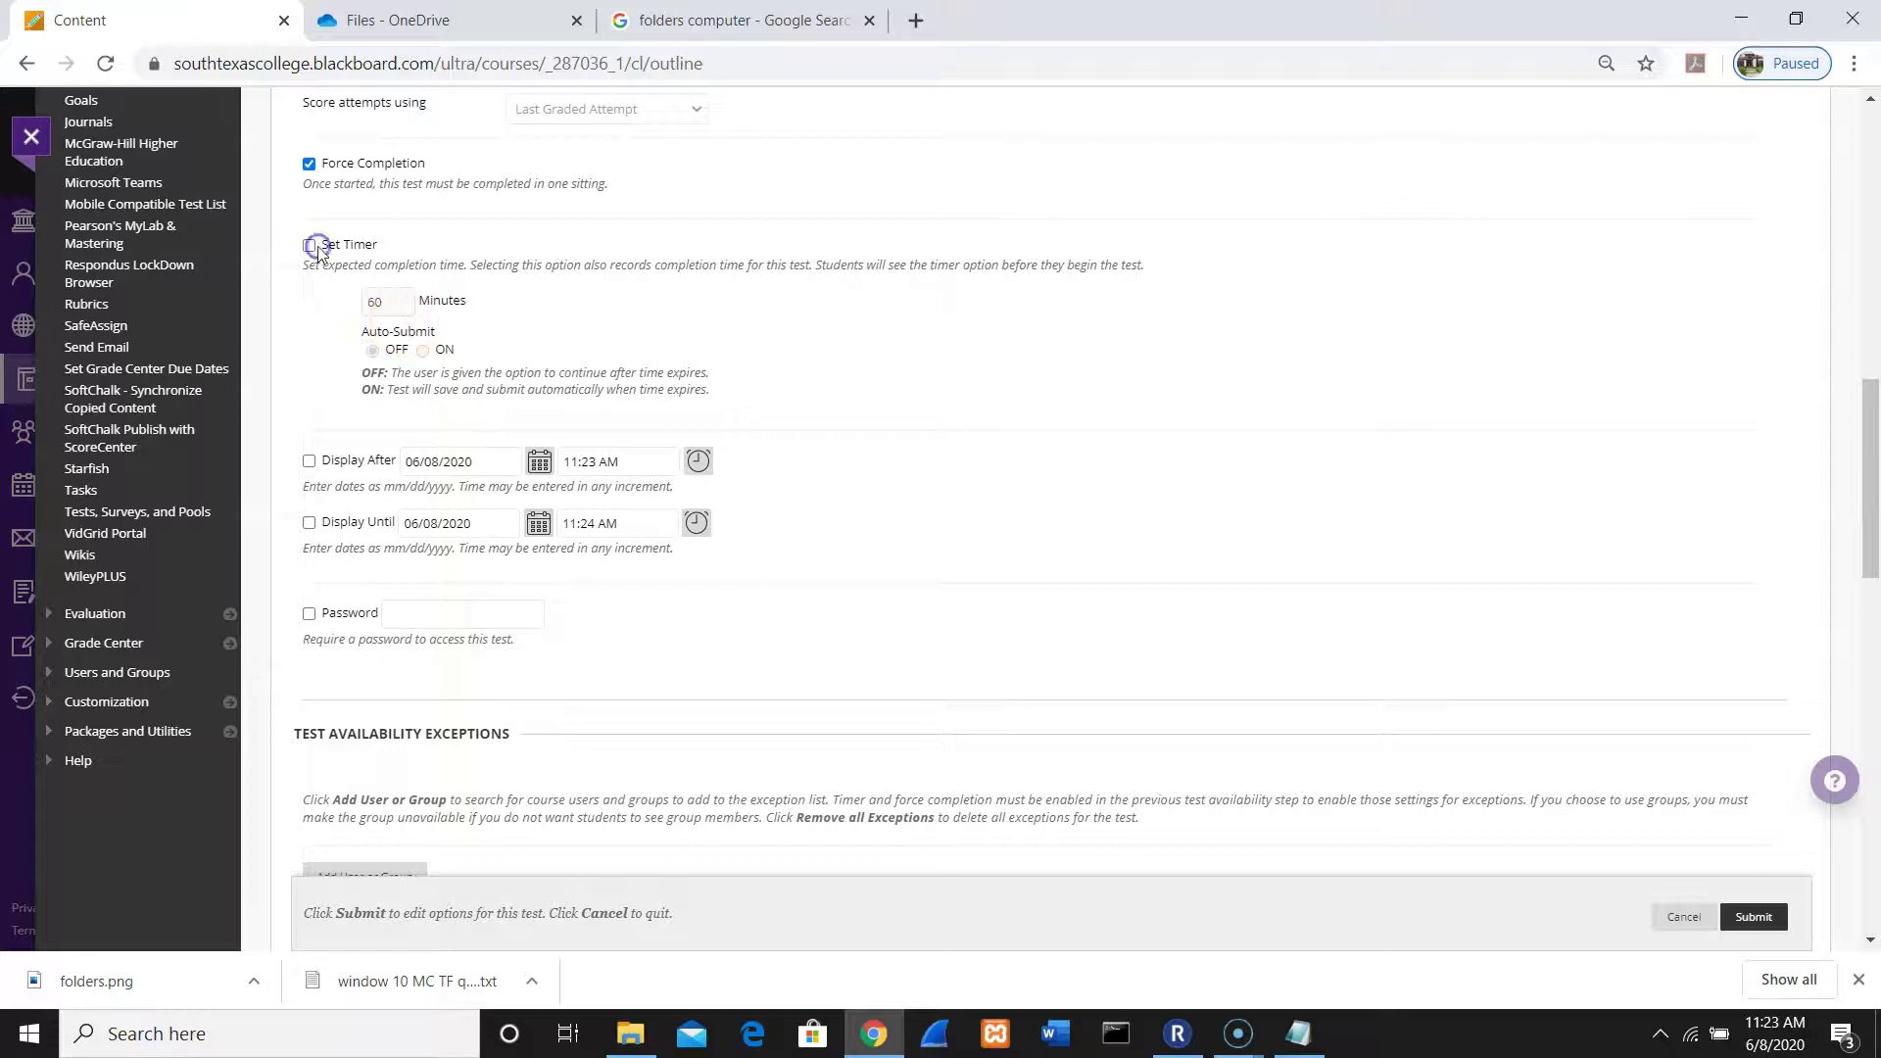
Step: Set a 30-minute test timer with Auto-Submit turned on
{"action": "left_click", "coordinate": [388, 304]}
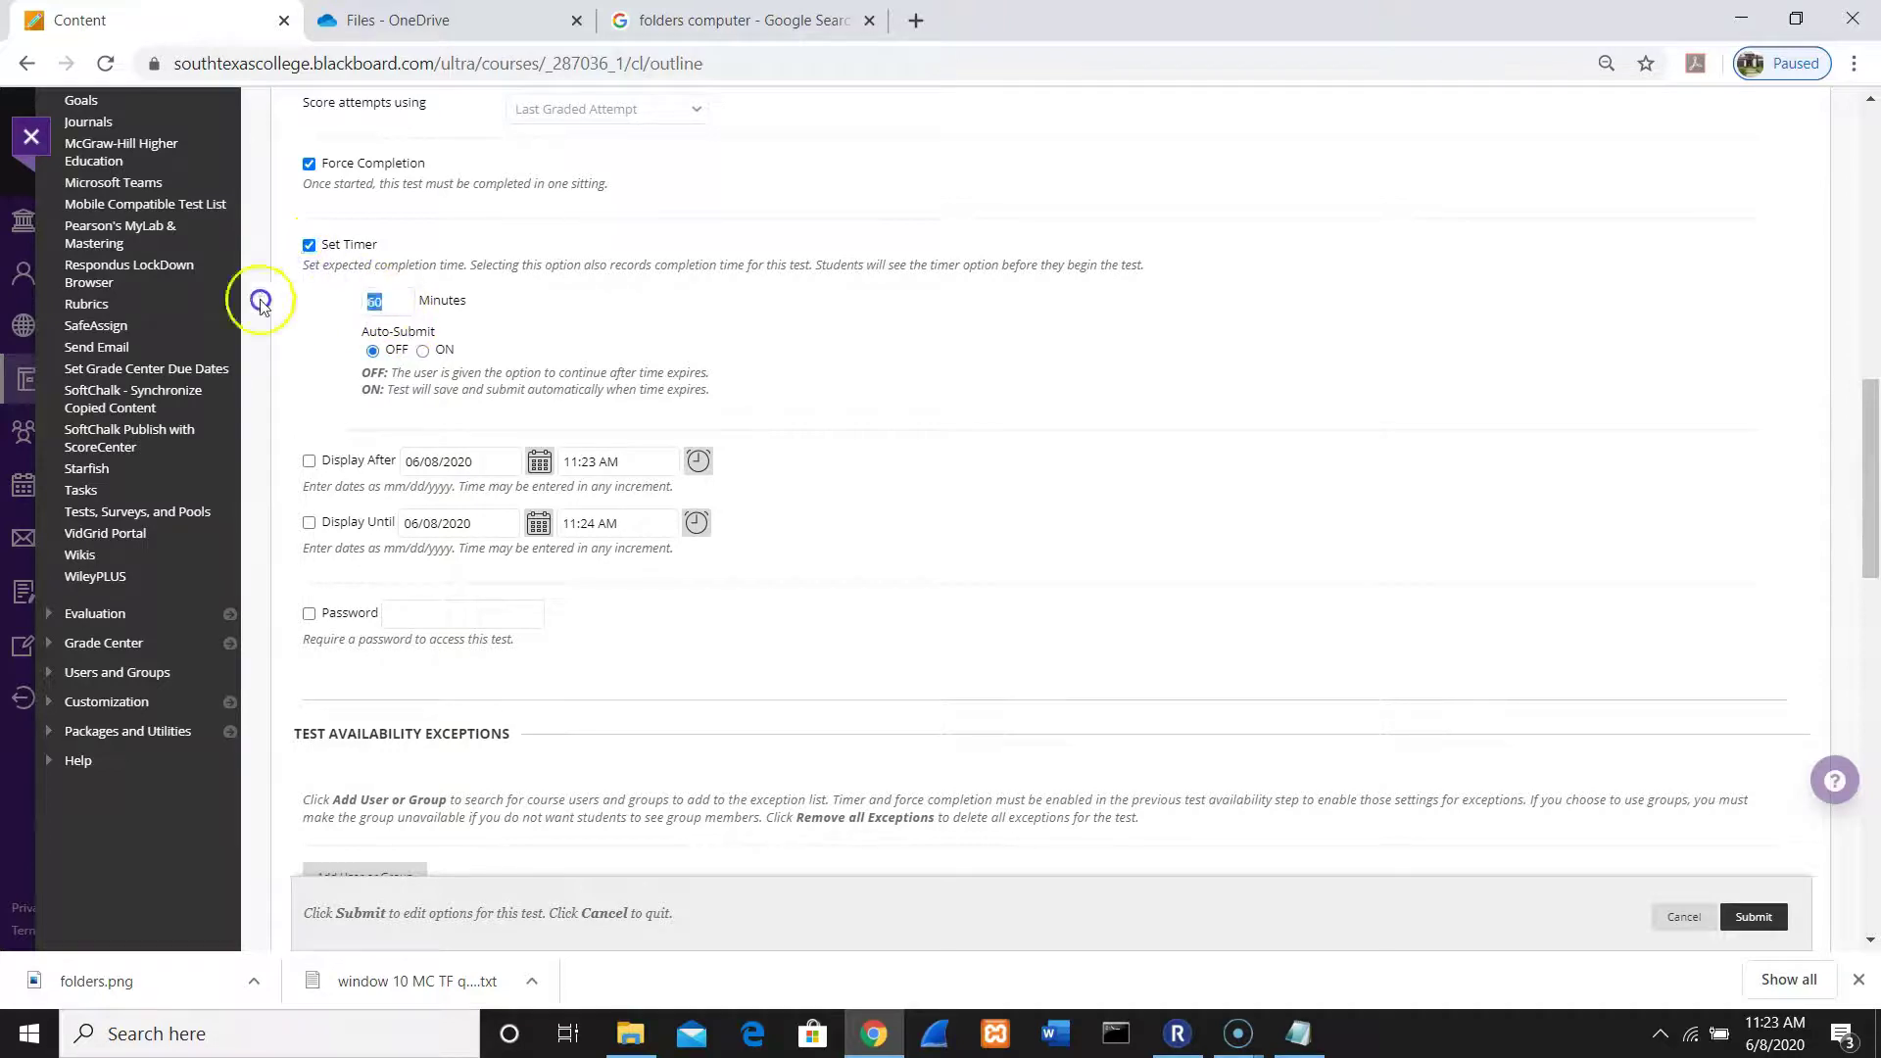
{"action": "type", "text": "30"}
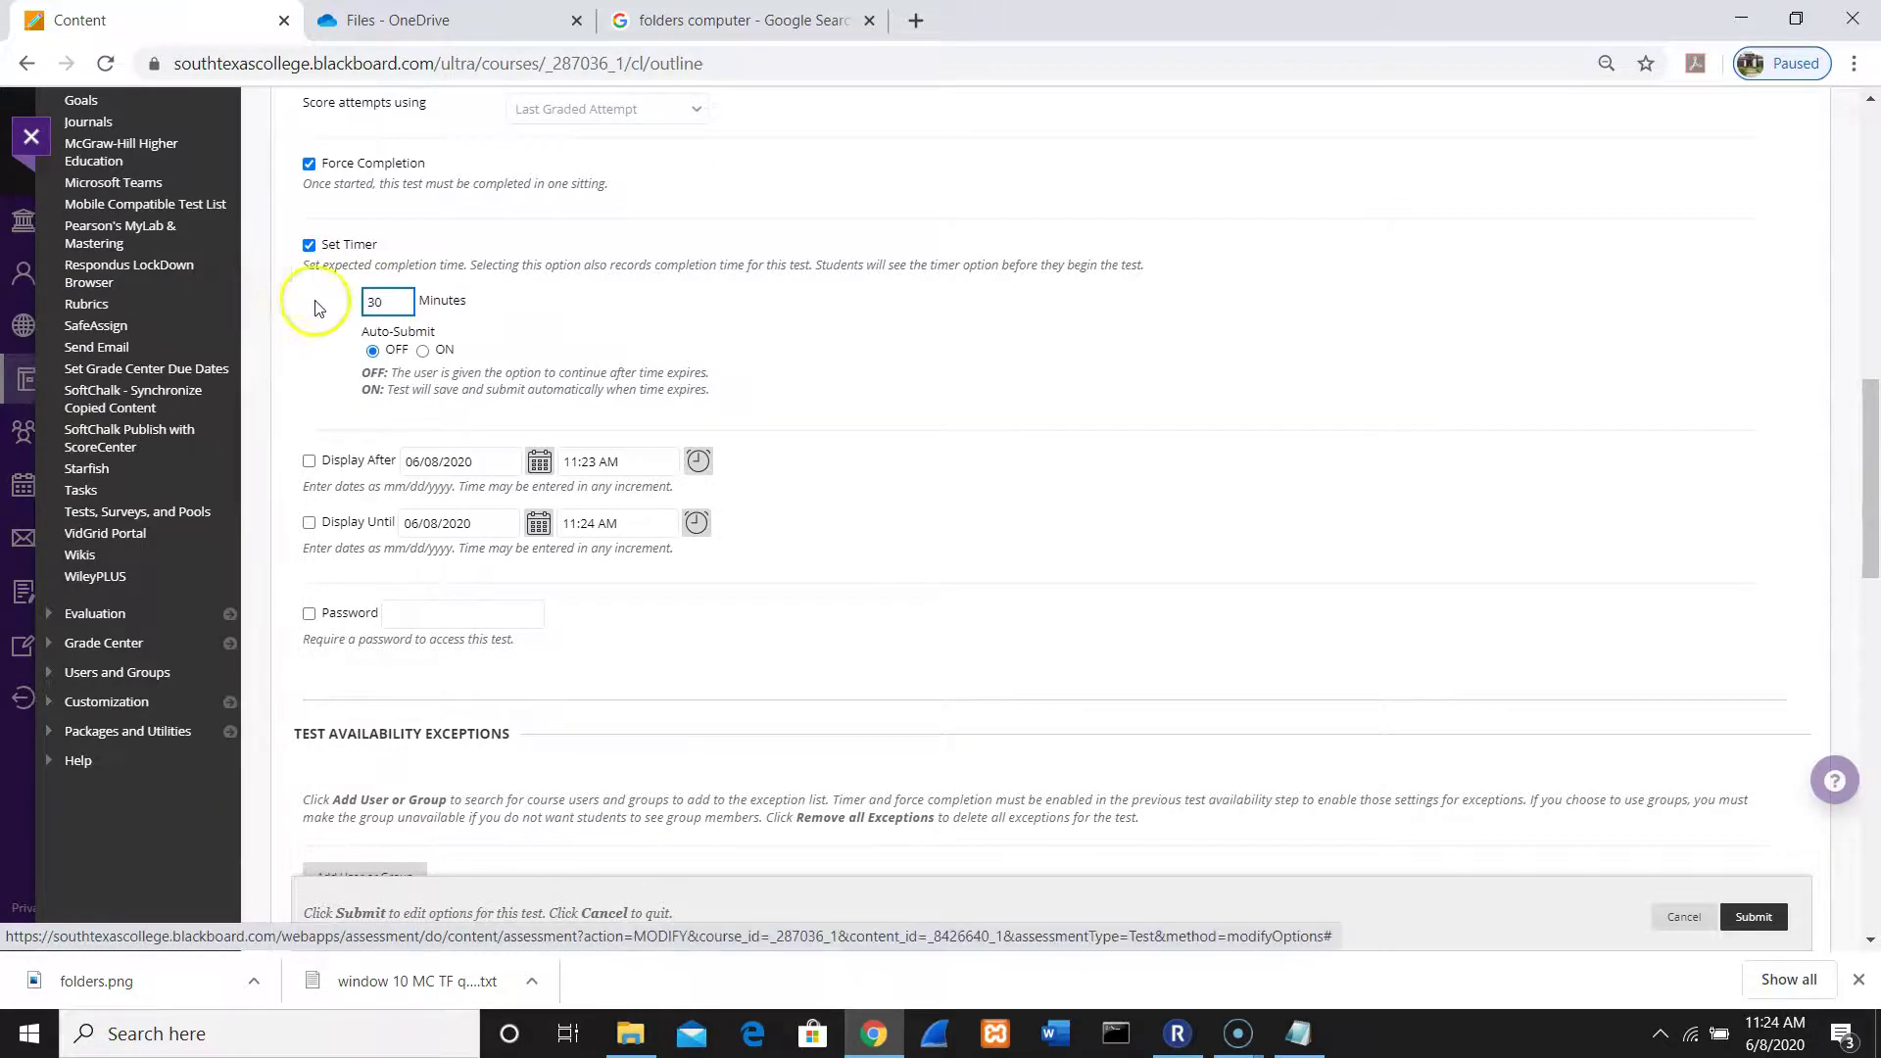
{"action": "left_click", "coordinate": [422, 351]}
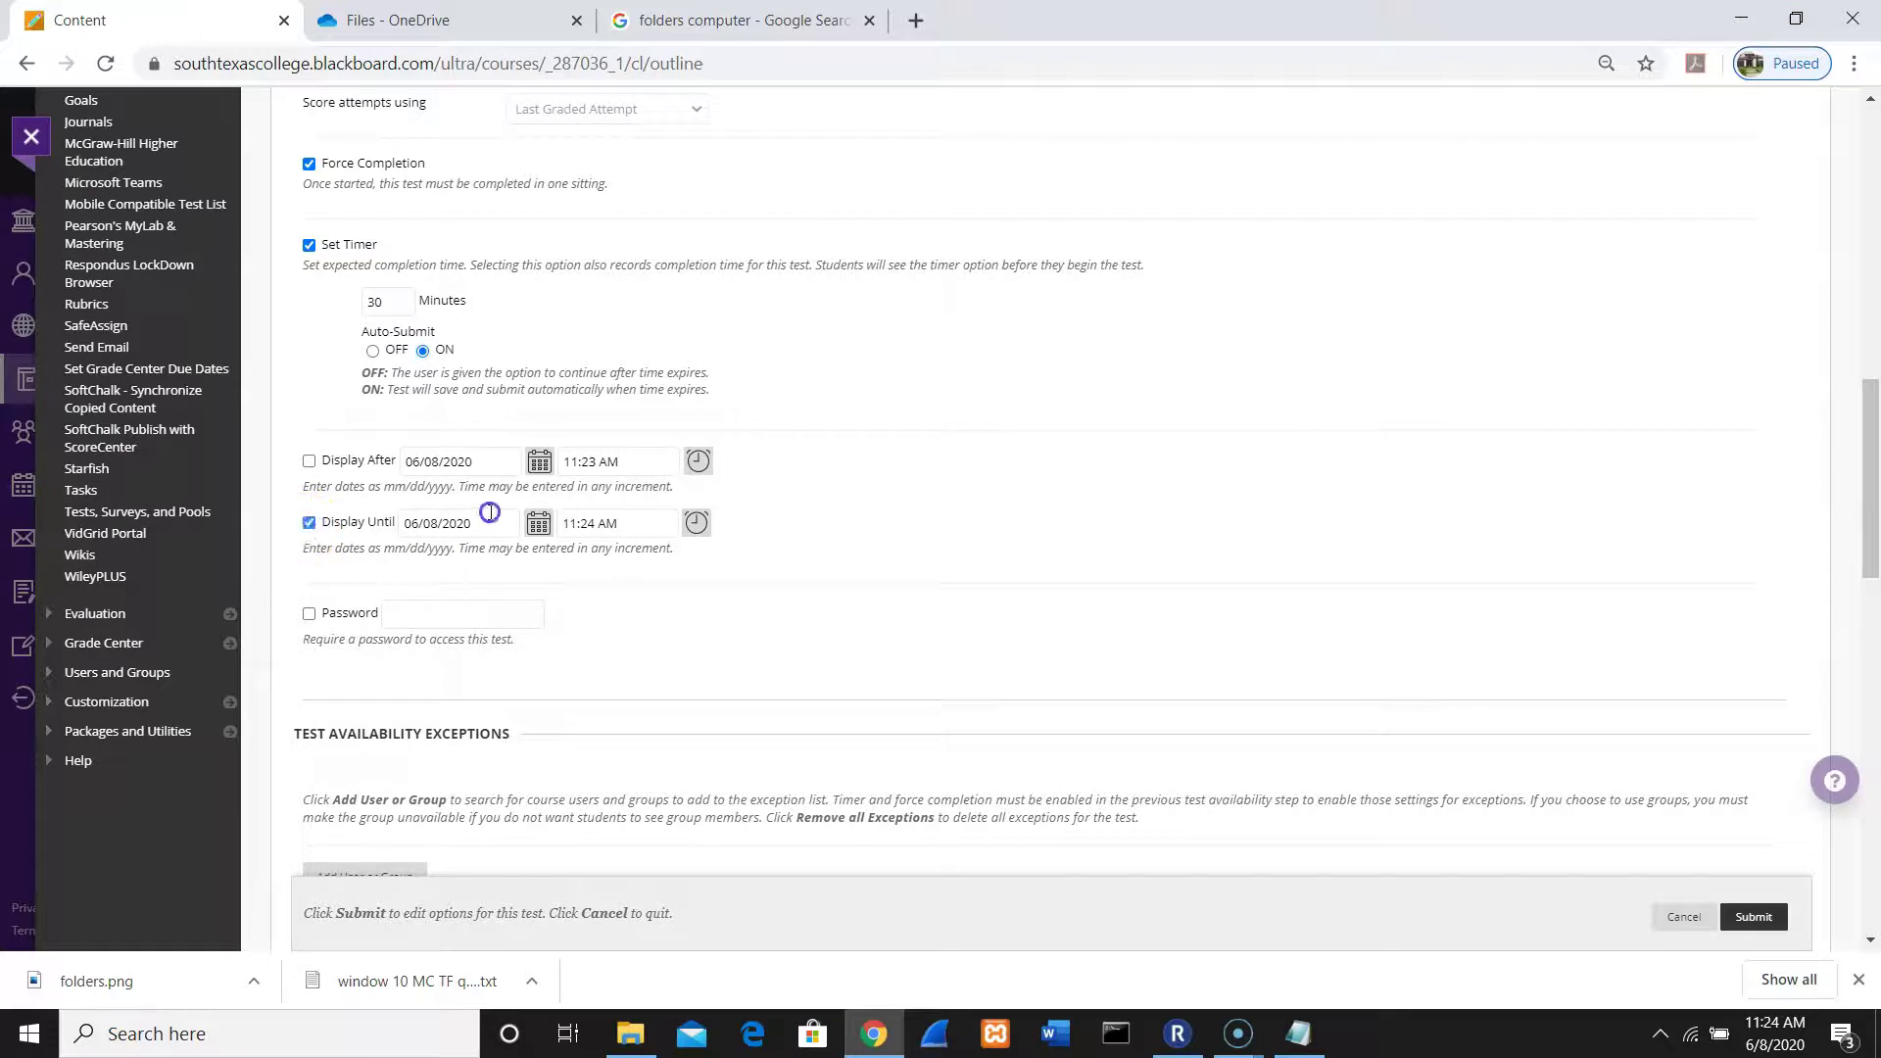
Step: Display the test until June 14, 2020 at 11:24 PM
{"action": "left_click", "coordinate": [539, 527]}
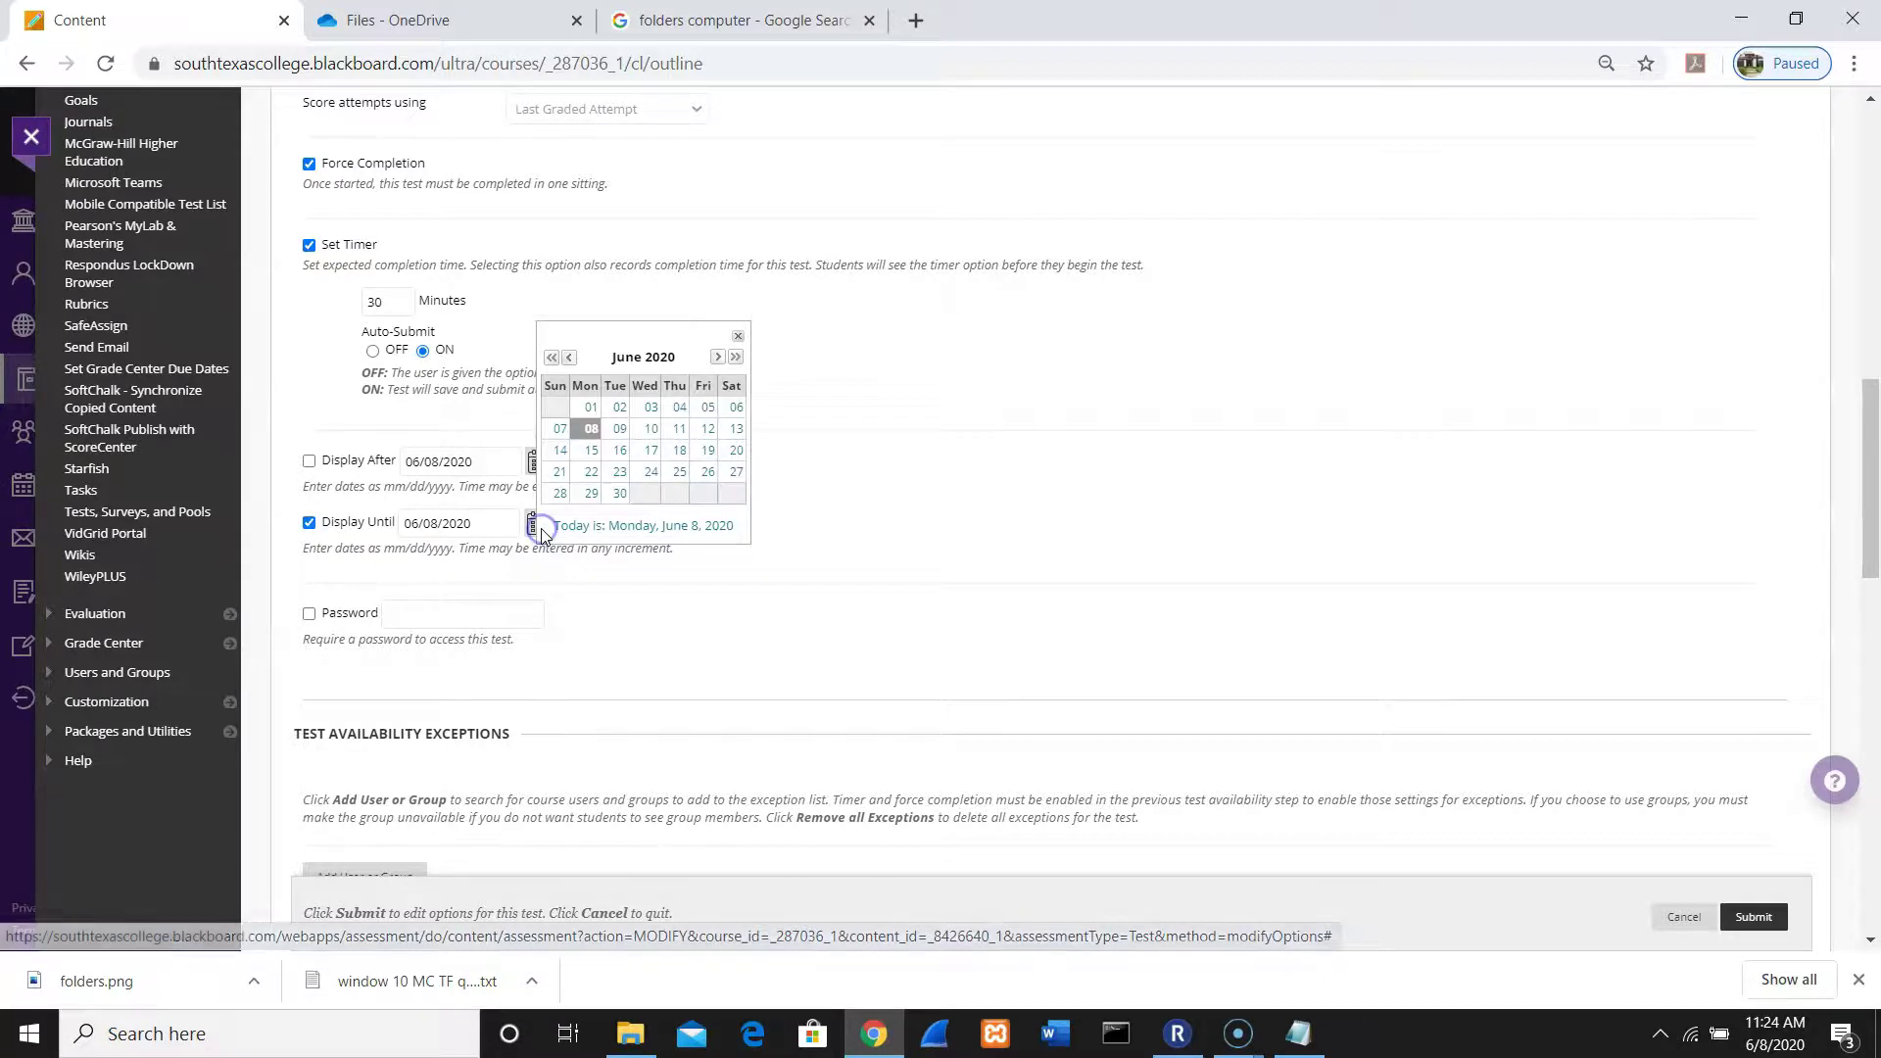
{"action": "left_click", "coordinate": [560, 450]}
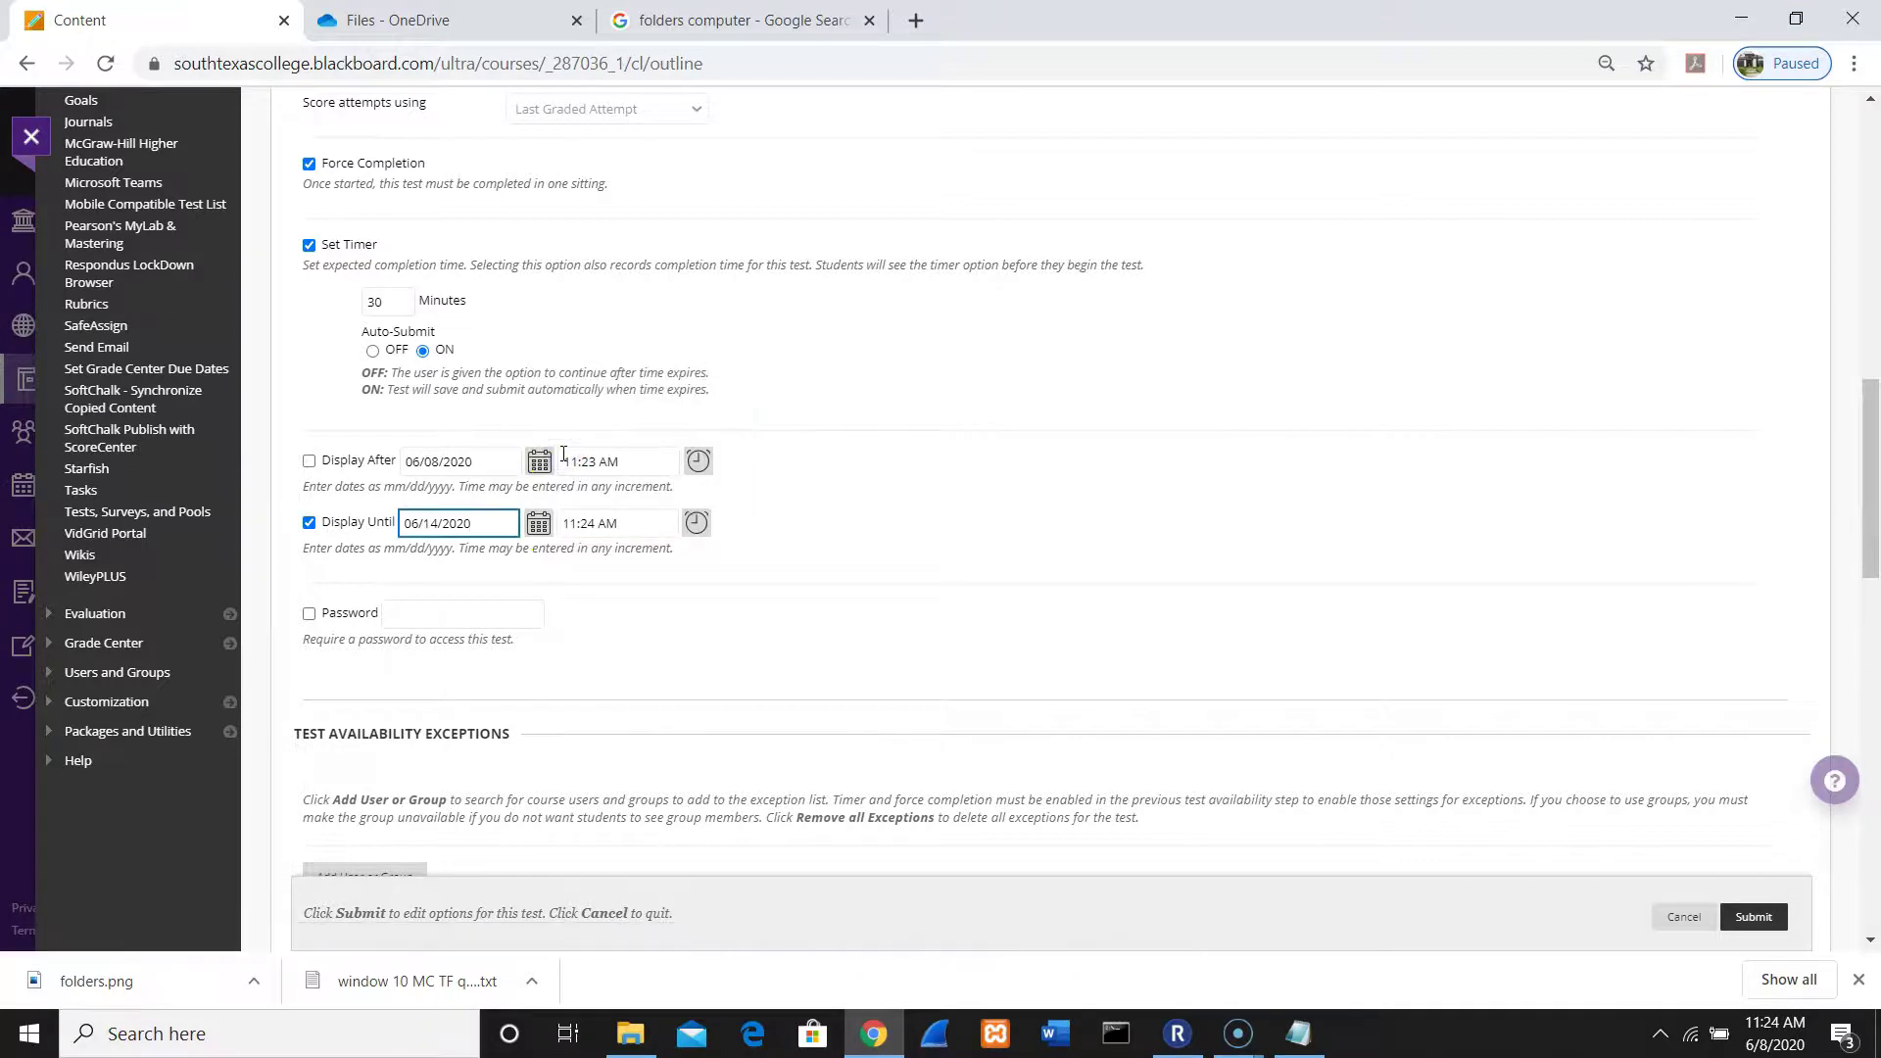
{"action": "left_click", "coordinate": [605, 524]}
{"action": "left_click", "coordinate": [606, 524]}
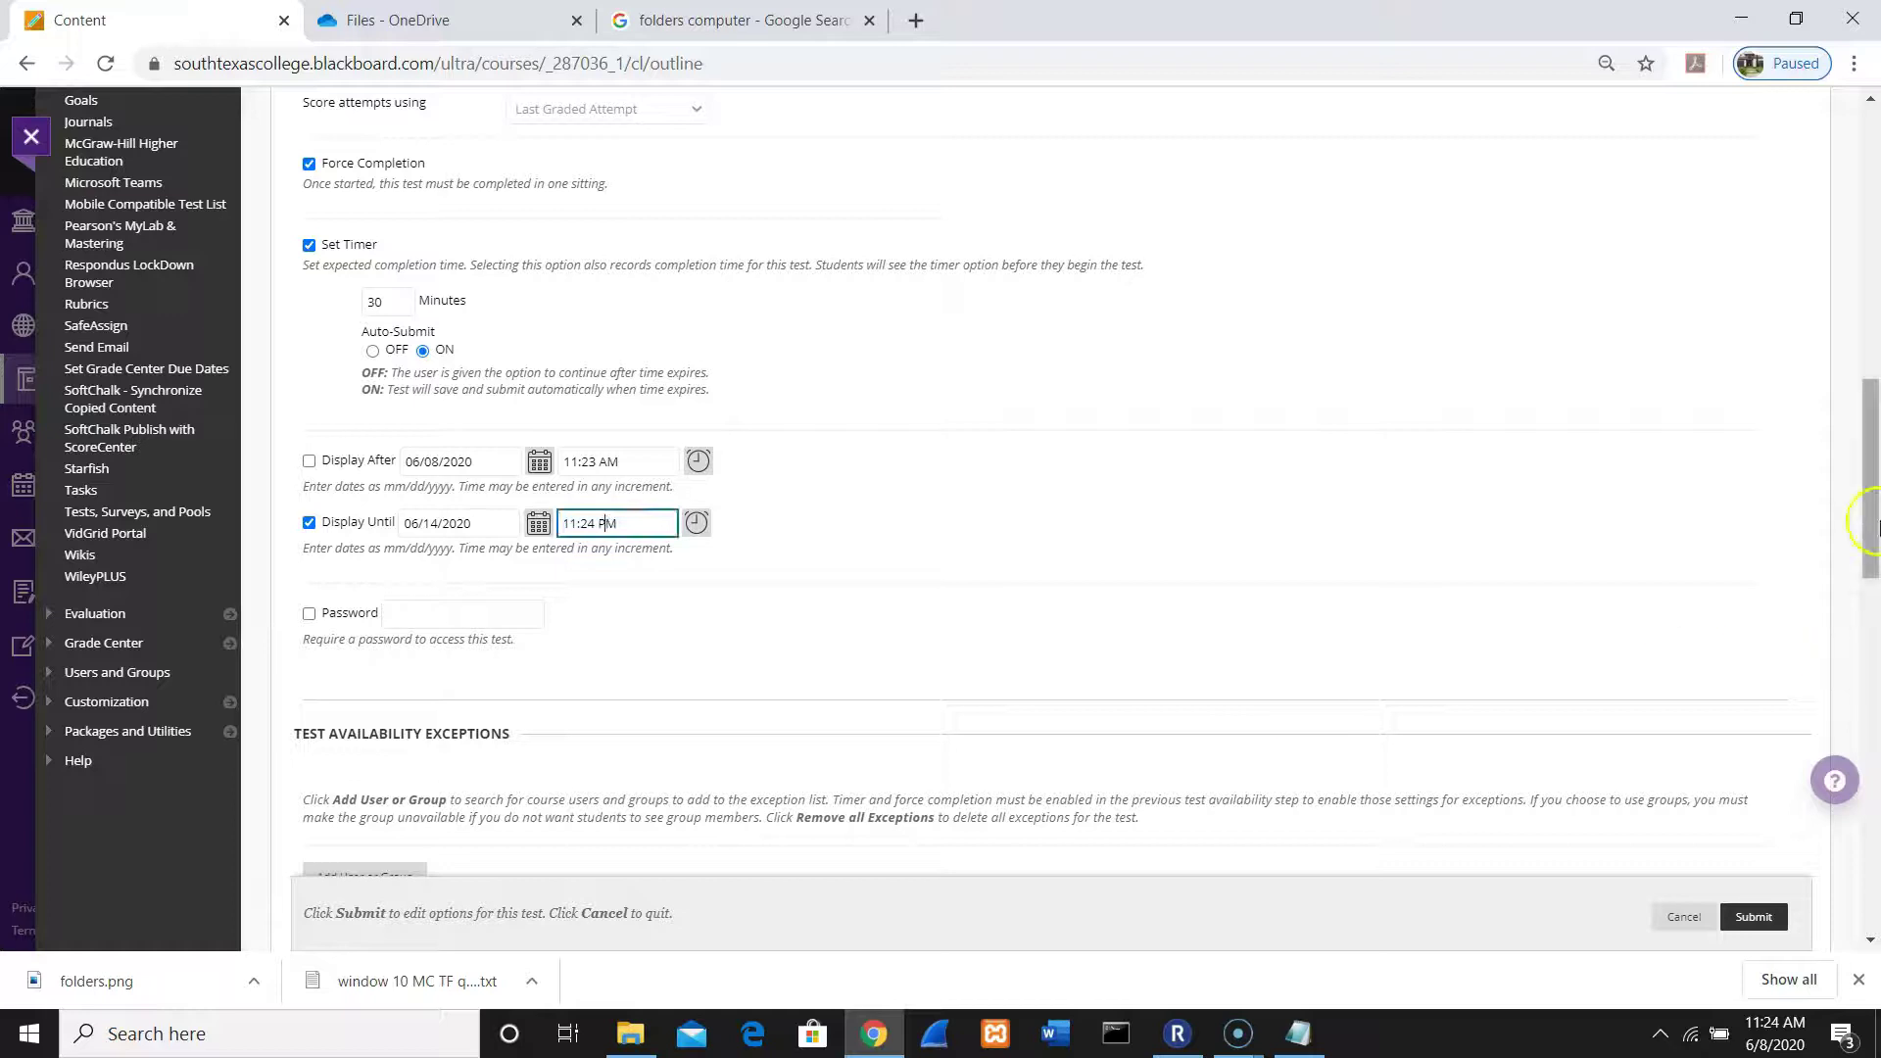
{"action": "left_click_drag", "start_coordinate": [1874, 519], "coordinate": [1842, 726]}
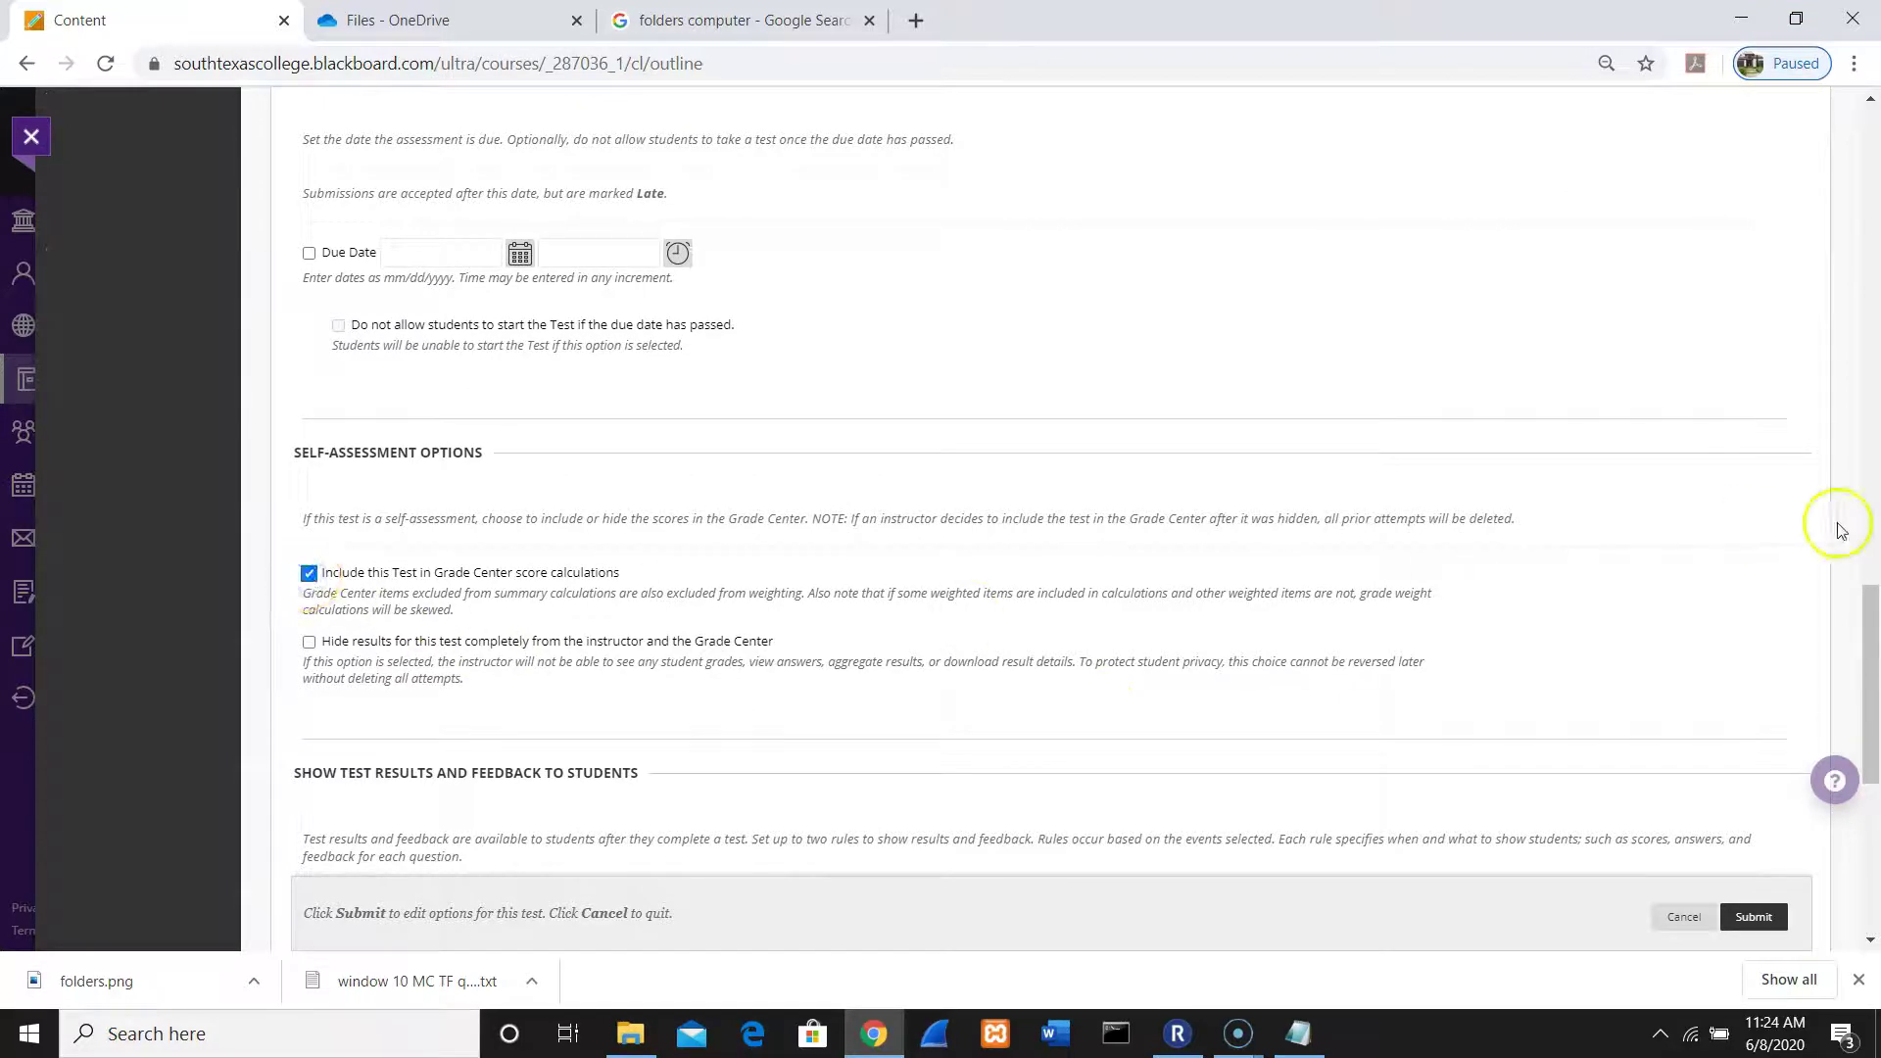
Step: Clear the first results-display rule, present one question at a time, and submit the test options
{"action": "left_click_drag", "start_coordinate": [1871, 597], "coordinate": [1869, 762]}
{"action": "left_click", "coordinate": [482, 365]}
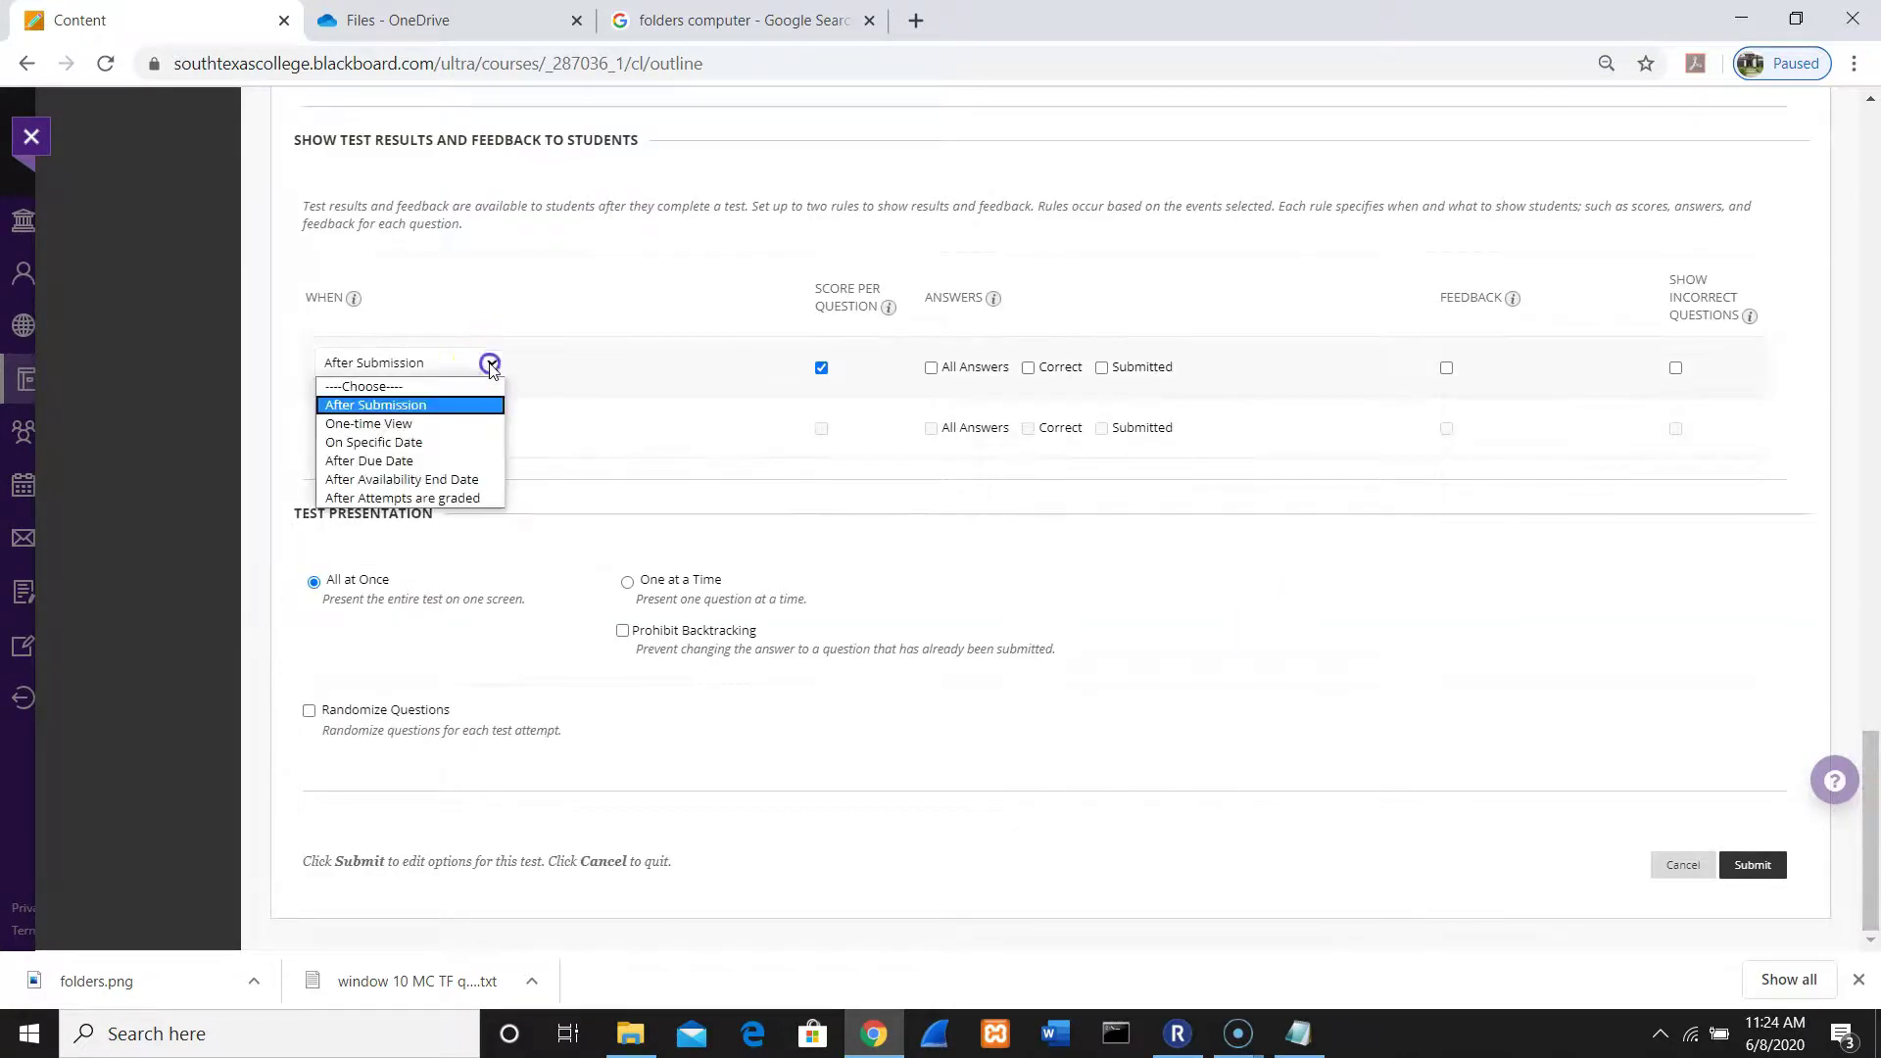
{"action": "left_click", "coordinate": [446, 391]}
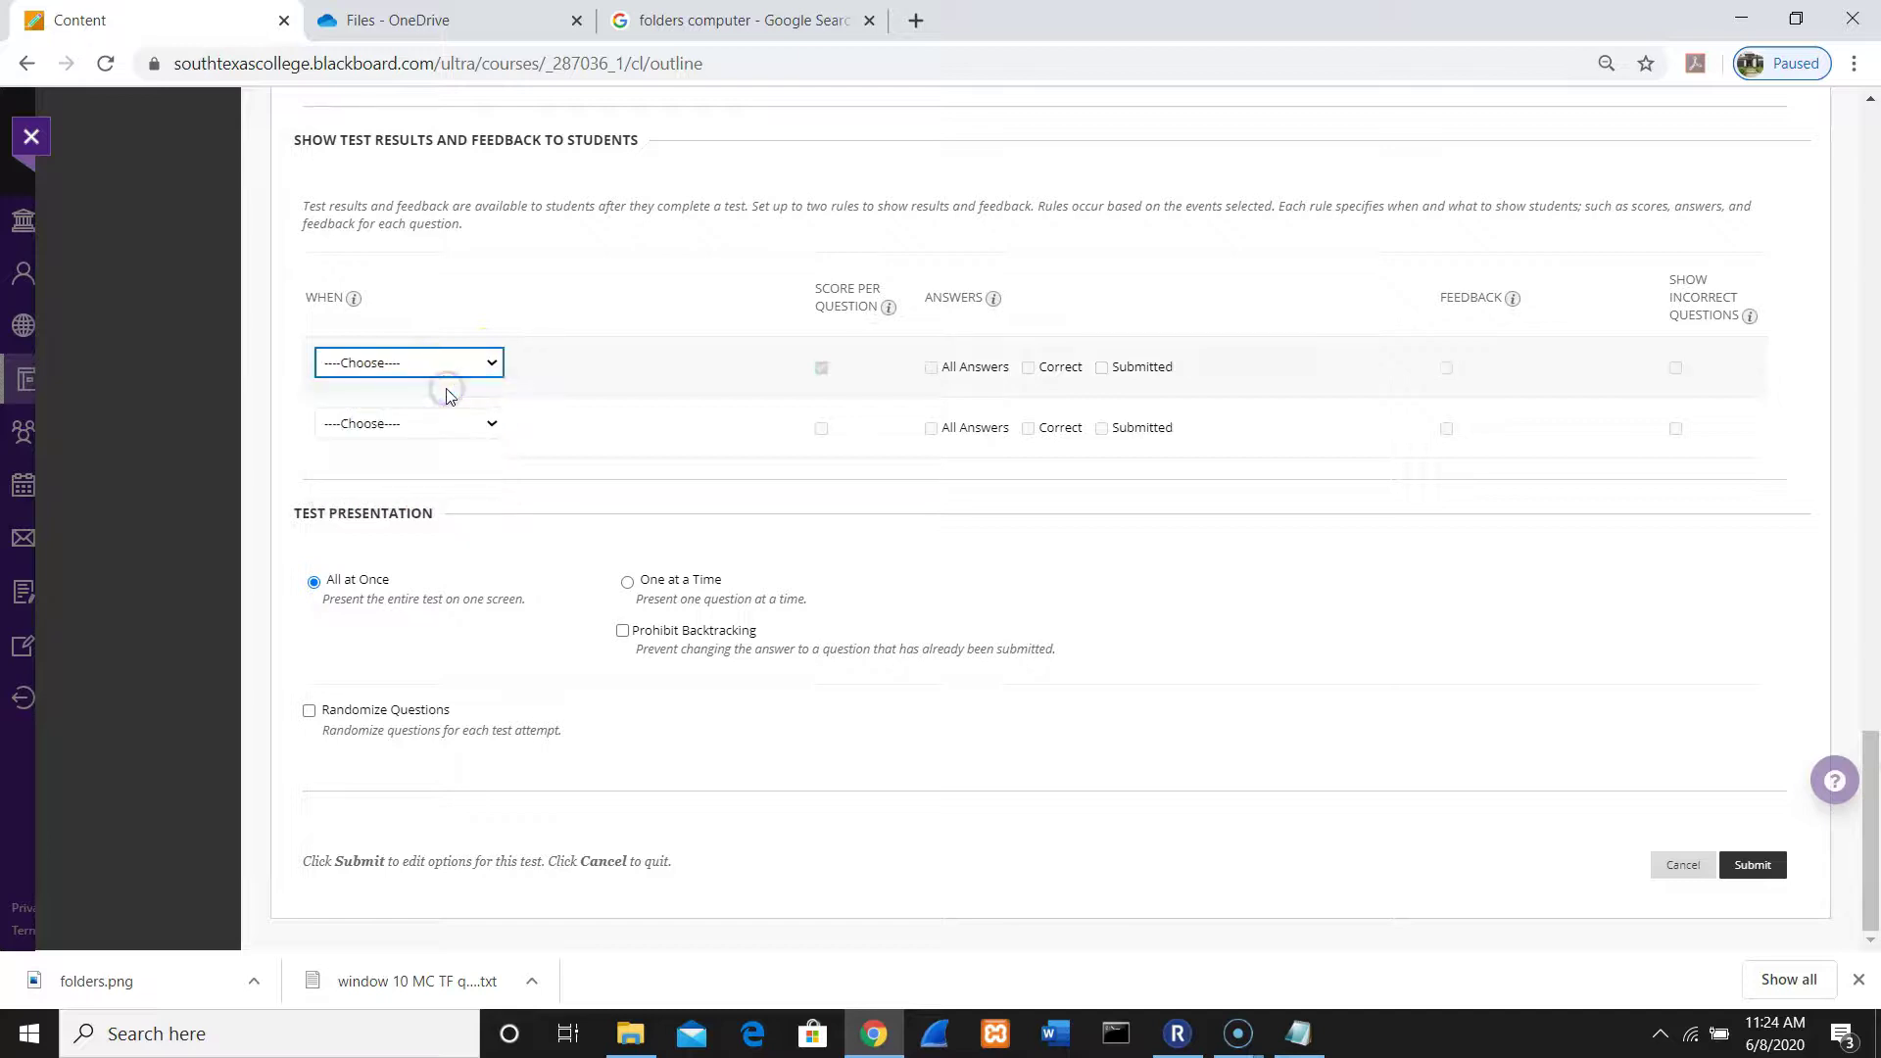
{"action": "left_click", "coordinate": [628, 584]}
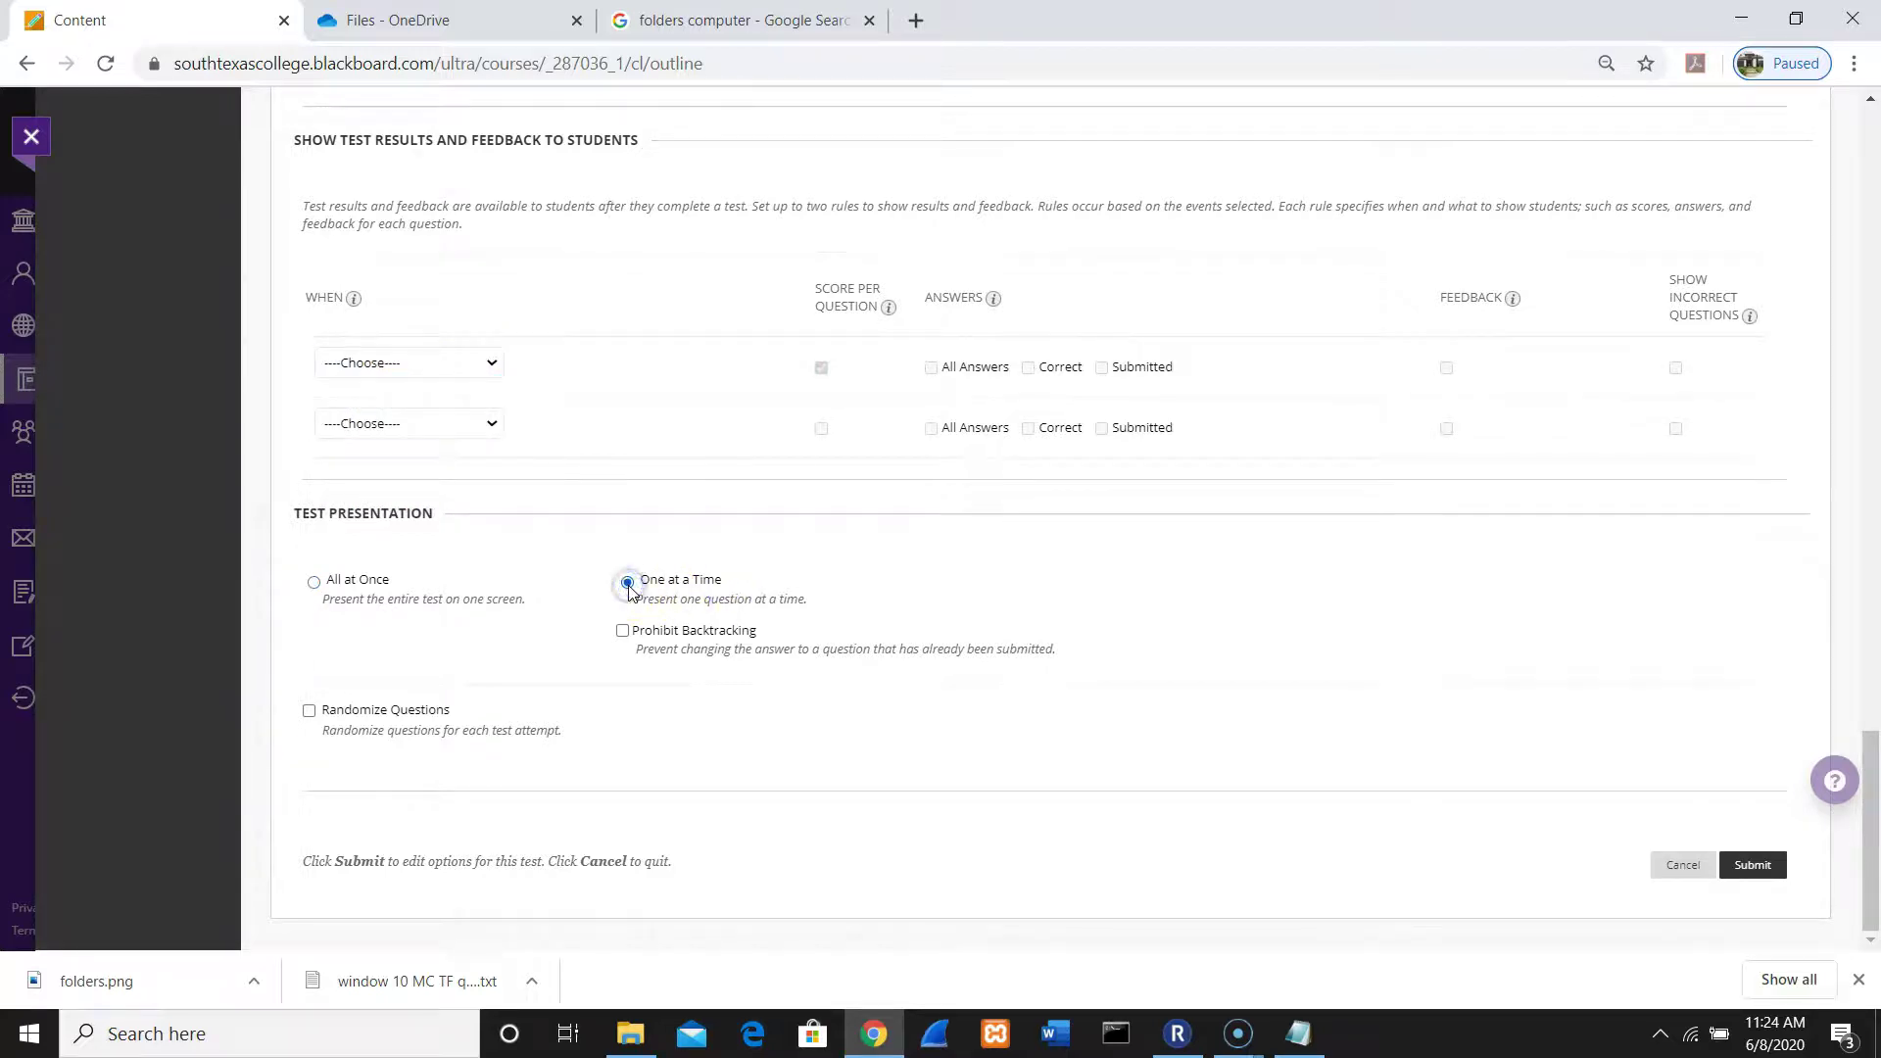
{"action": "left_click", "coordinate": [1749, 863]}
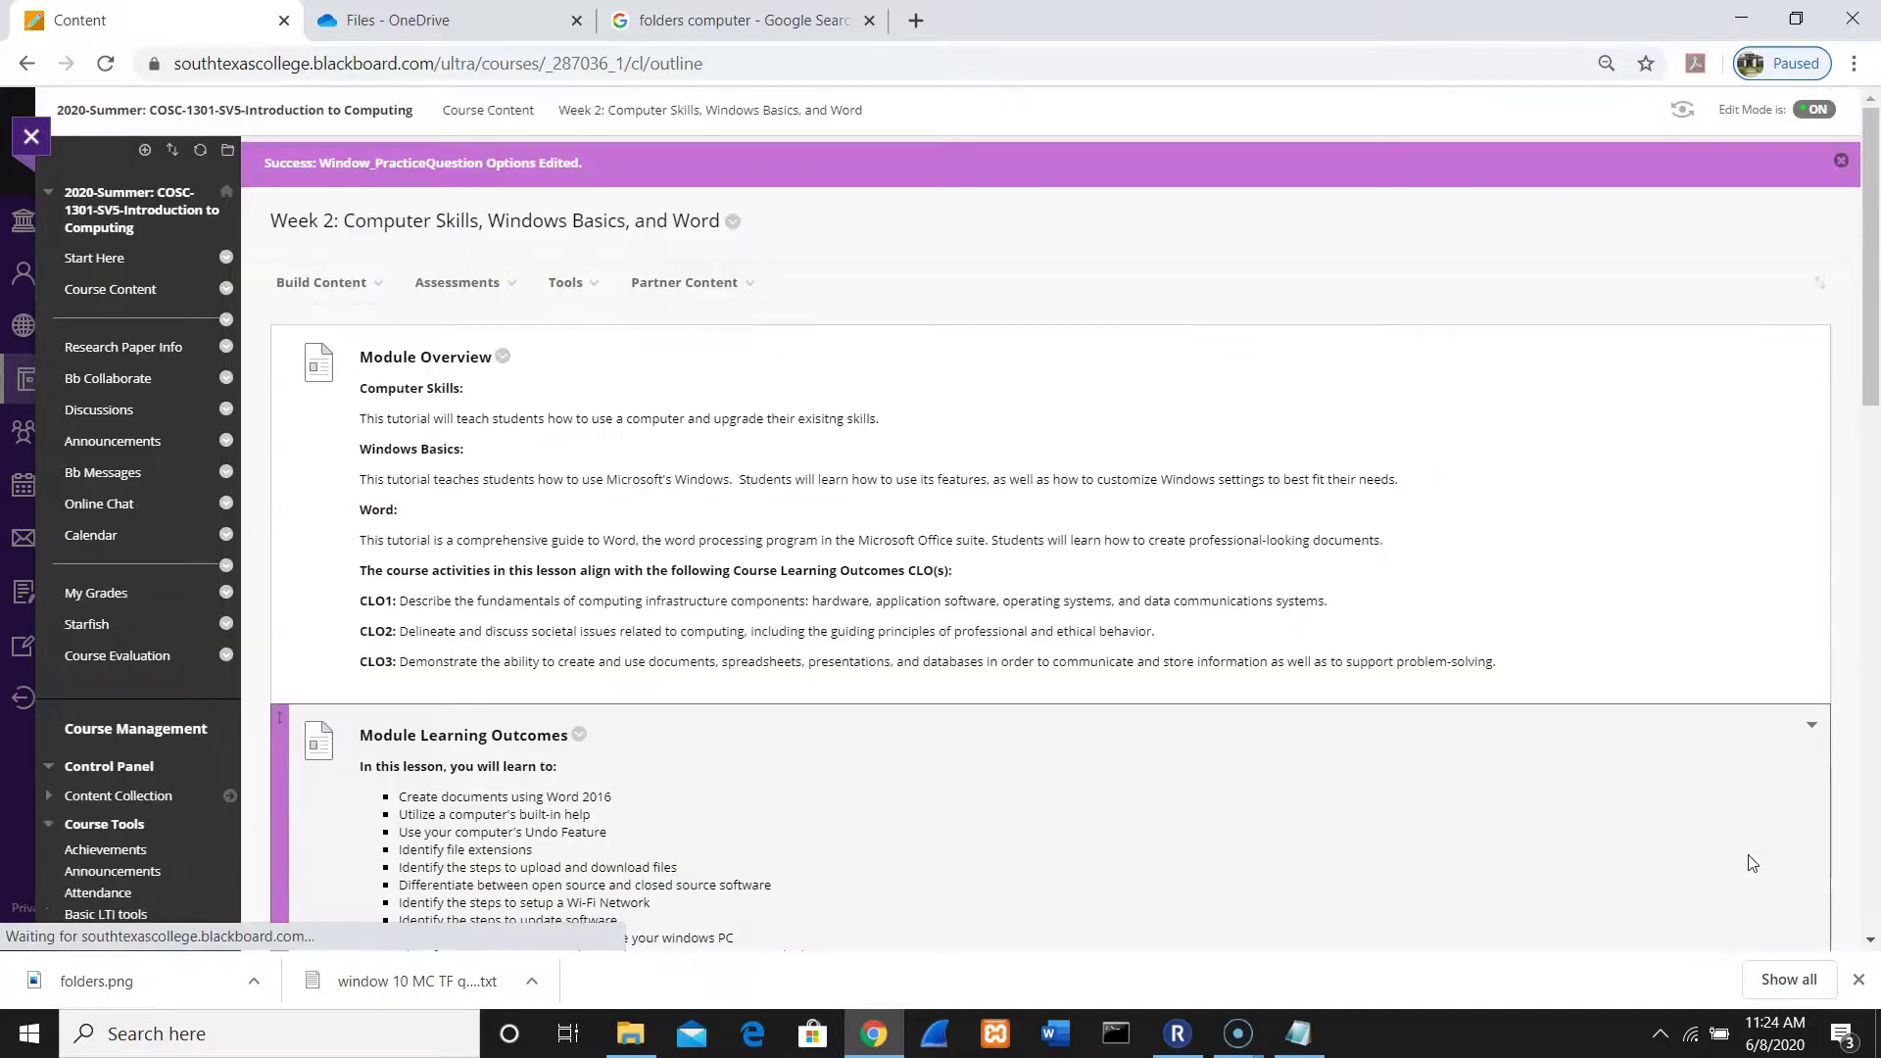
{"action": "left_click_drag", "start_coordinate": [1873, 247], "coordinate": [1817, 838]}
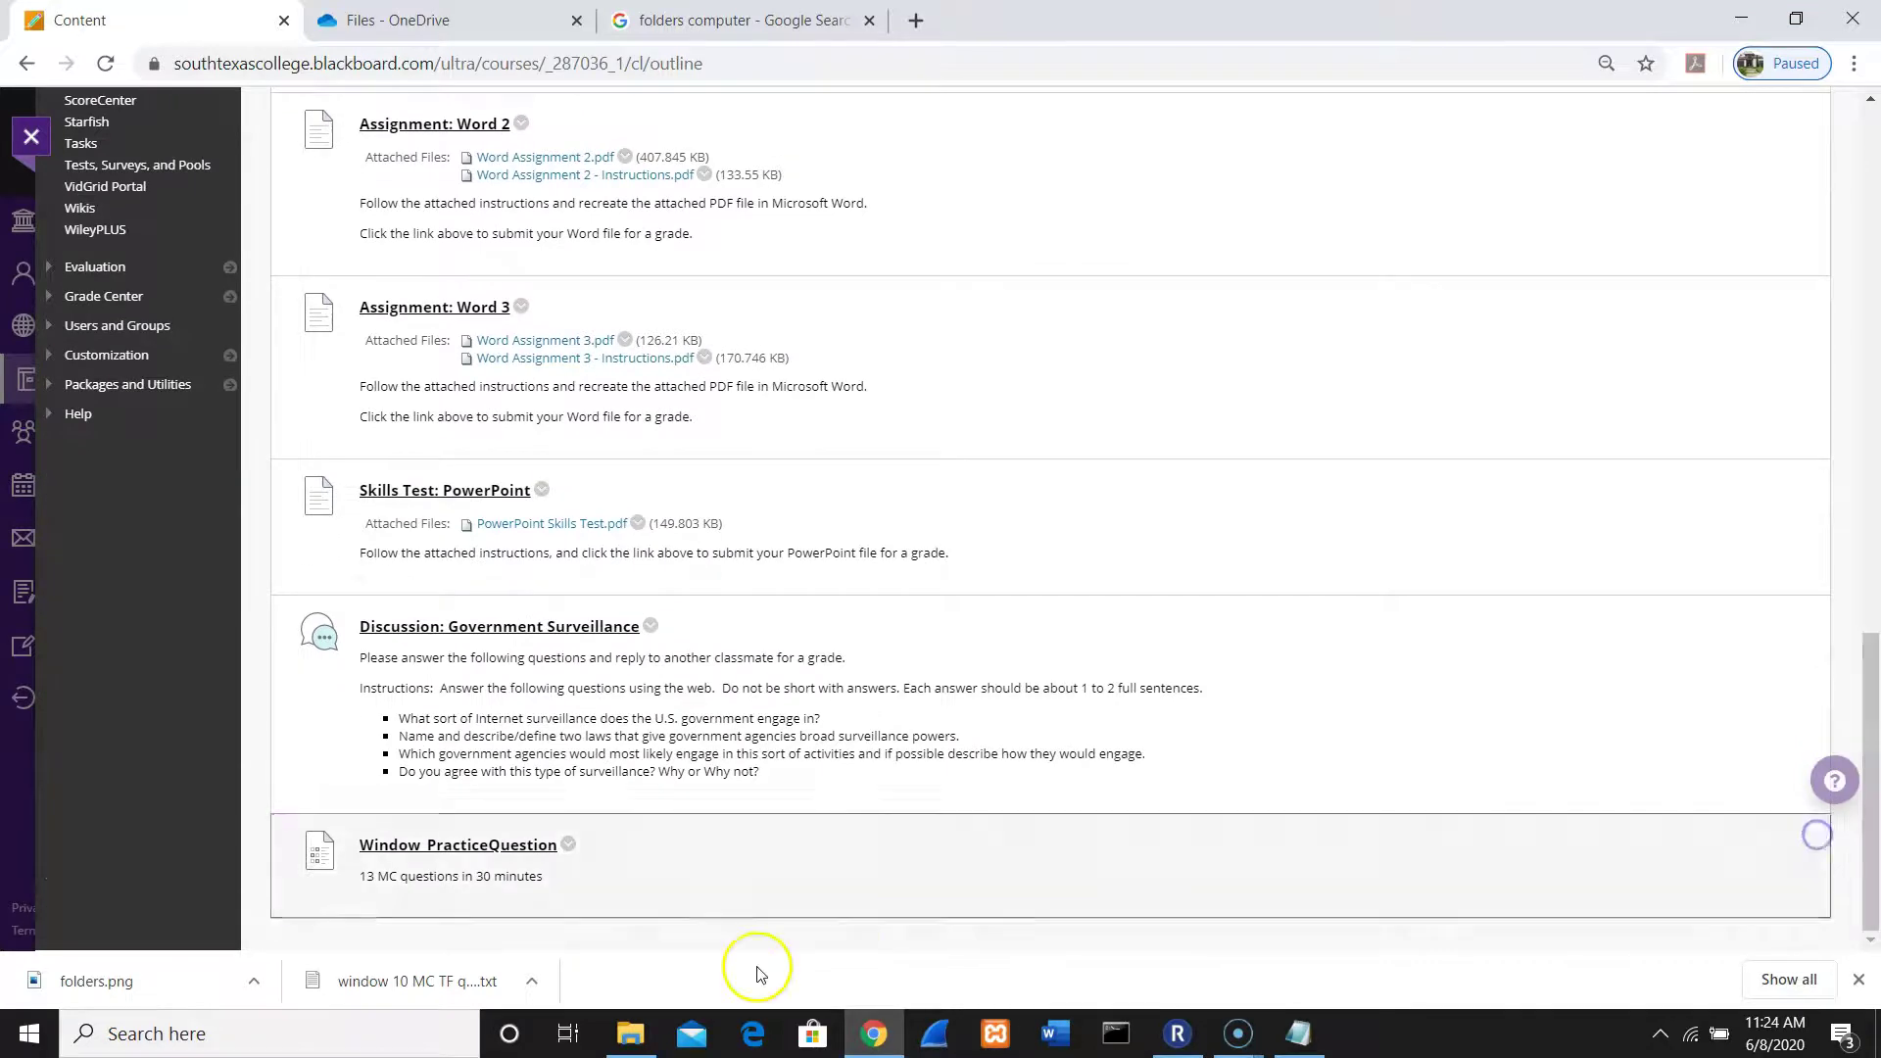
Step: Edit the Window_PracticeQuestion test, select all questions and try applying a new points value
{"action": "left_click", "coordinate": [570, 847]}
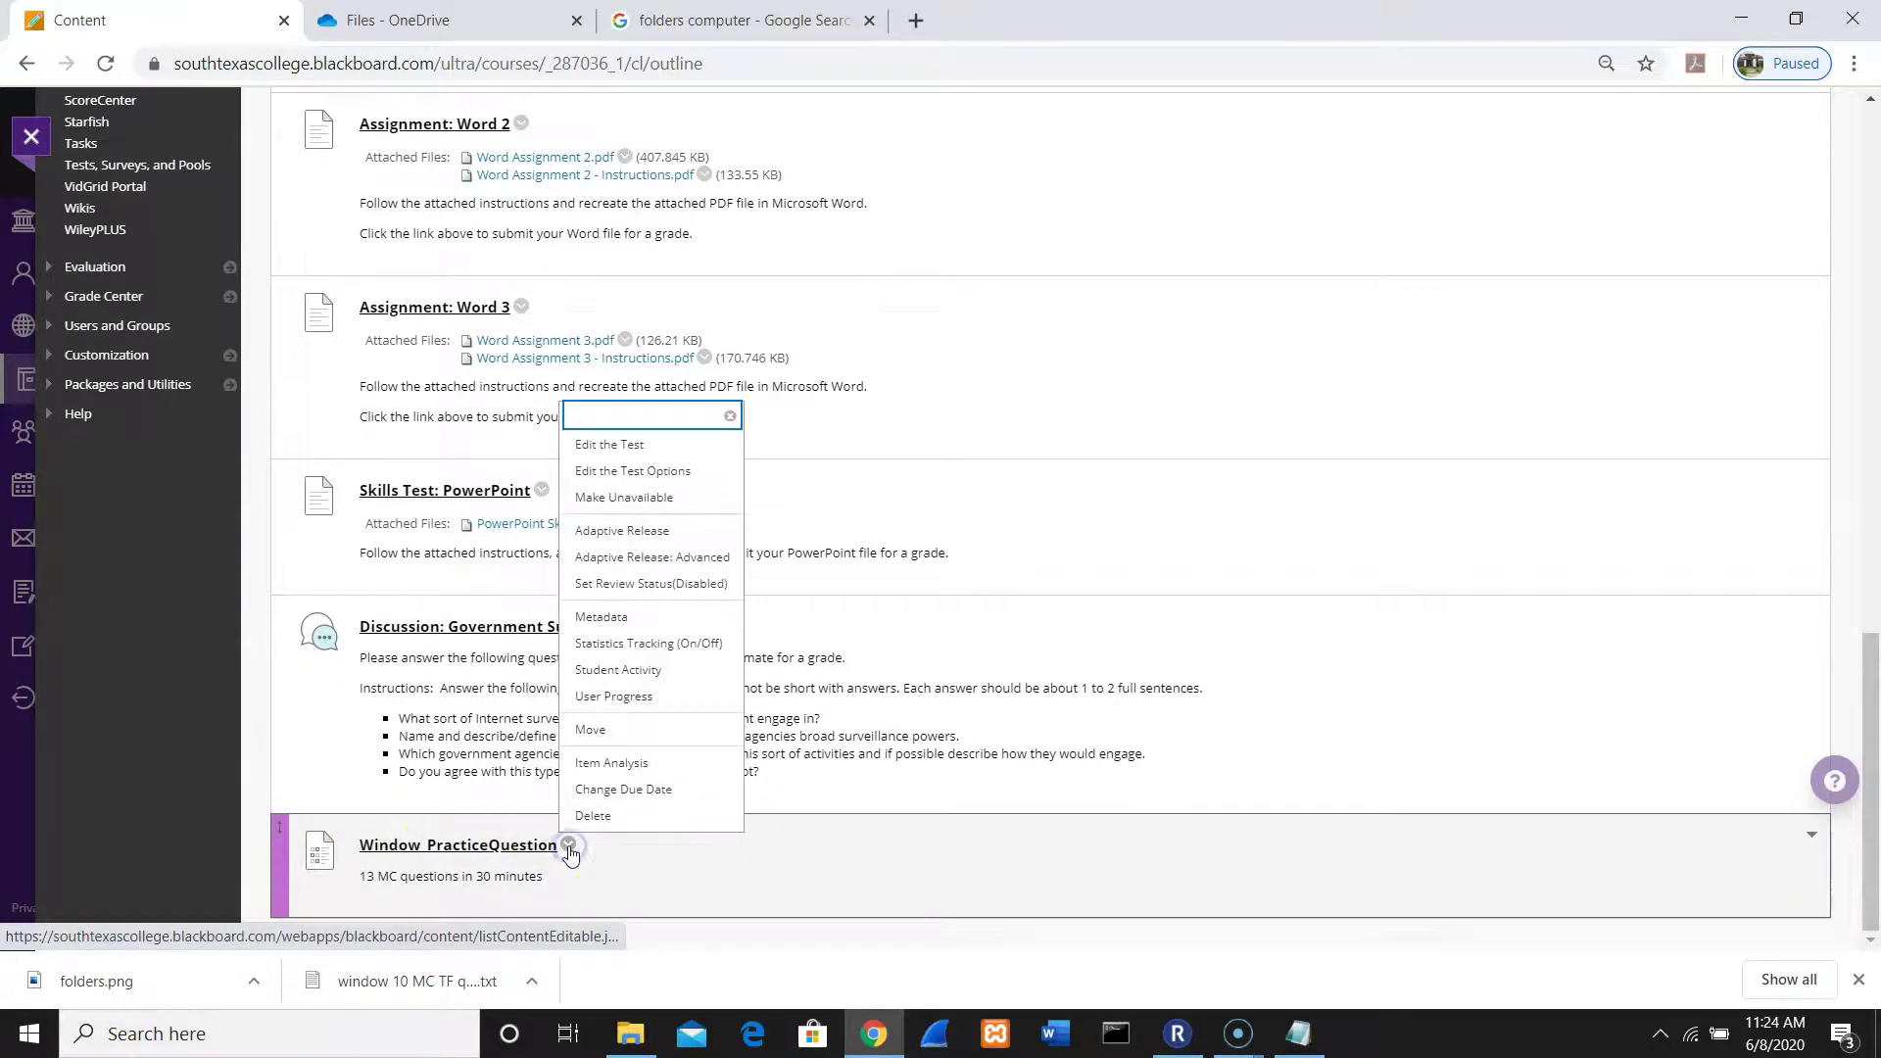
{"action": "left_click", "coordinate": [616, 446]}
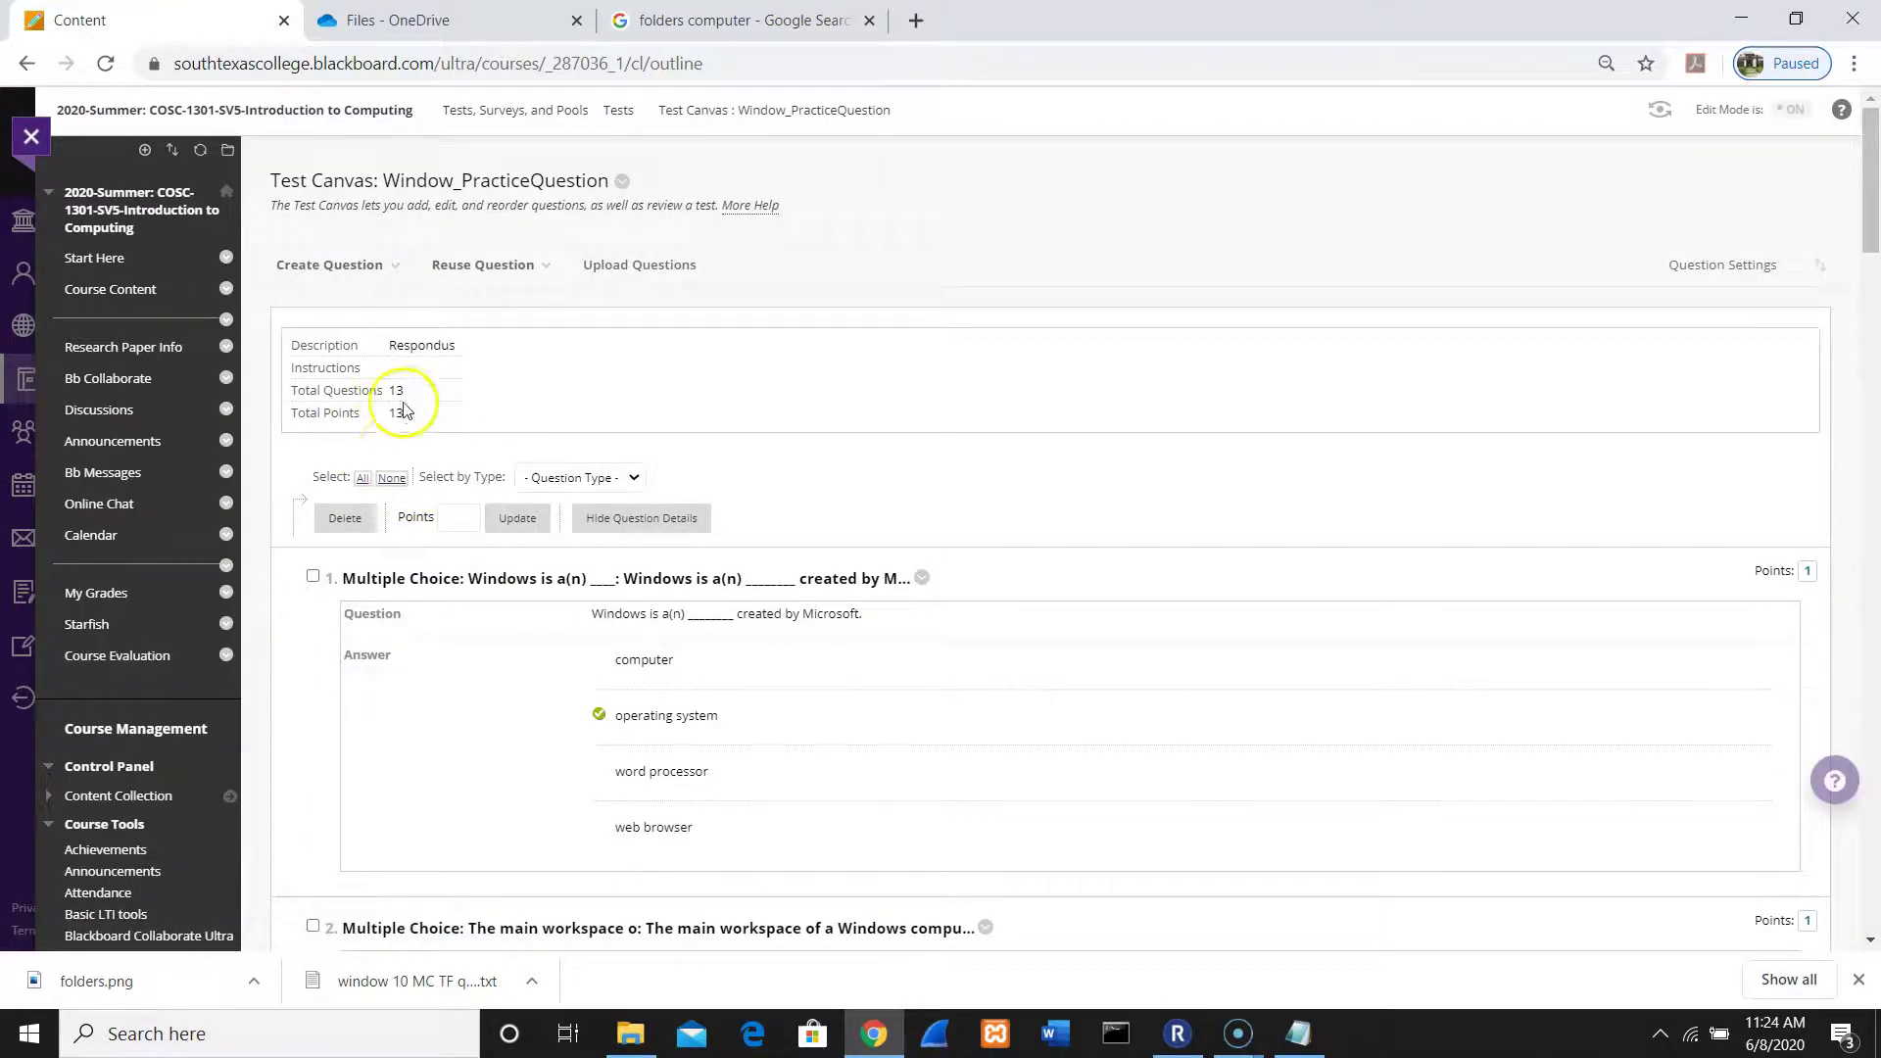
{"action": "left_click", "coordinate": [445, 515]}
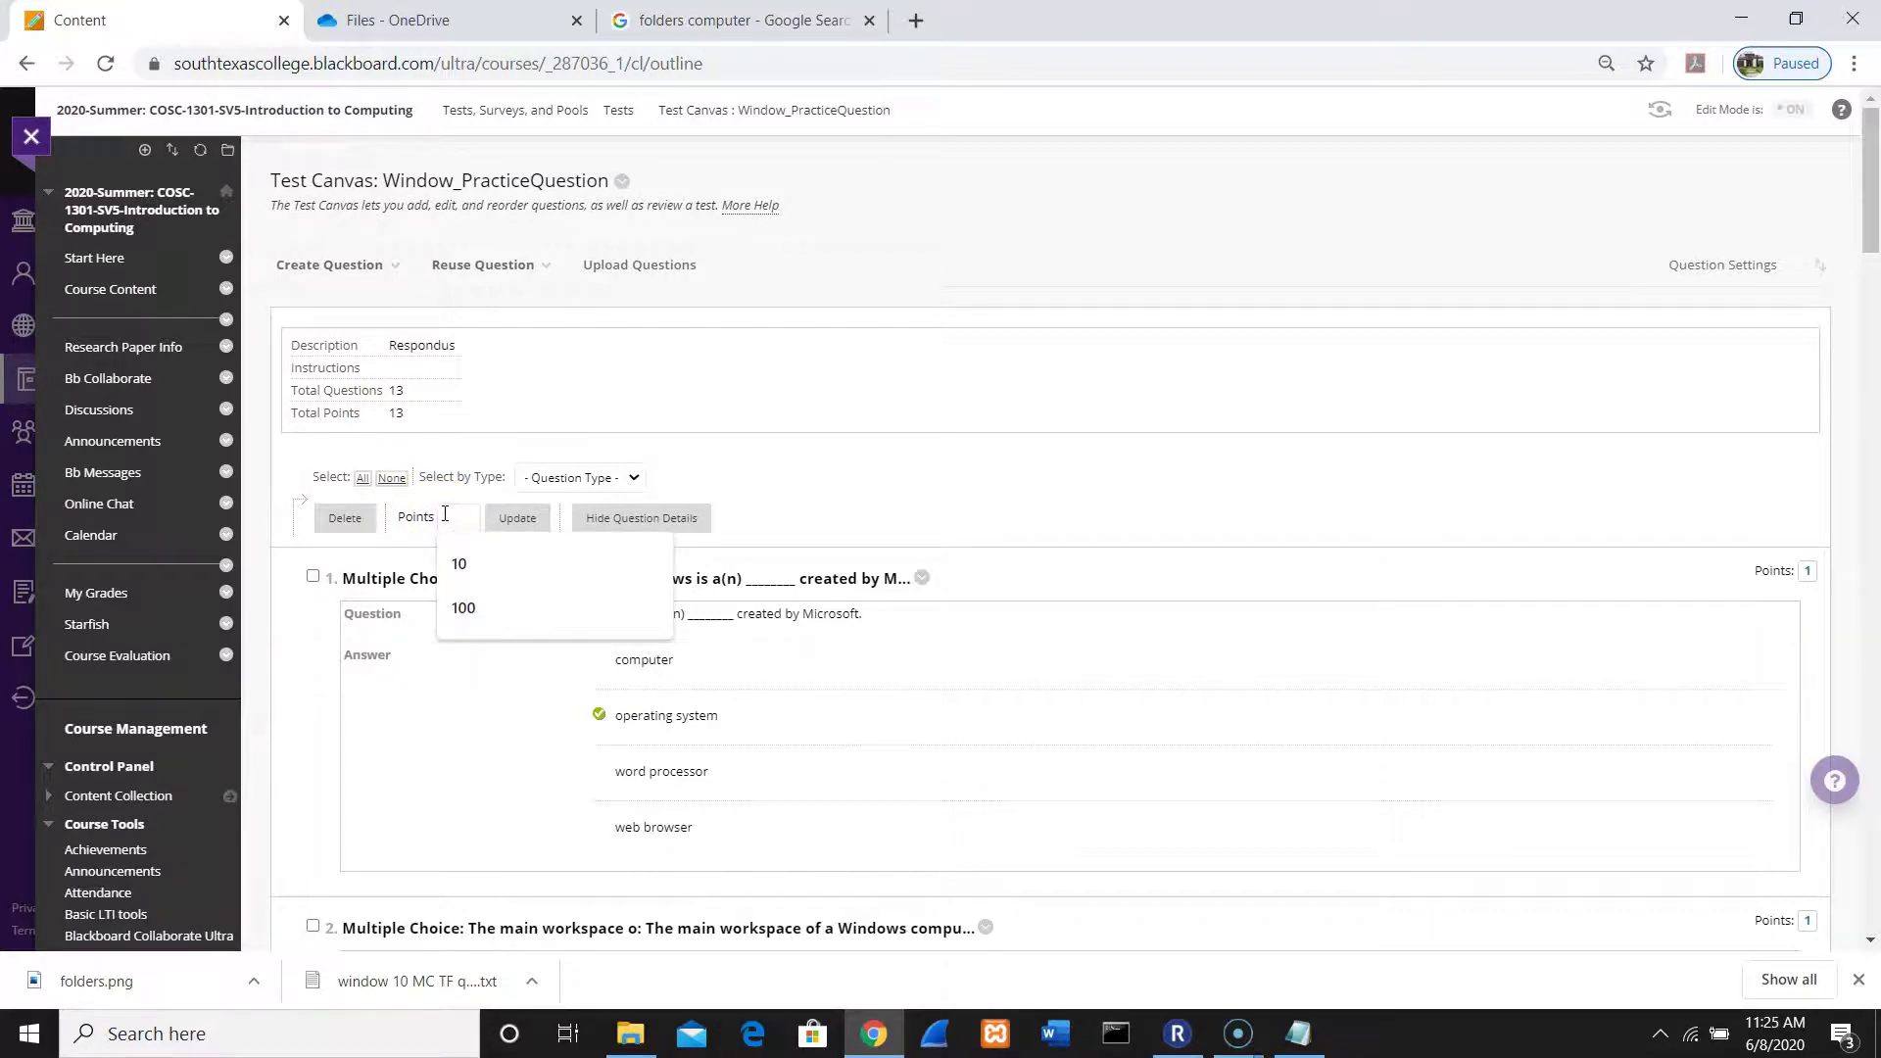
{"action": "type", "text": "1"}
{"action": "left_click", "coordinate": [362, 479]}
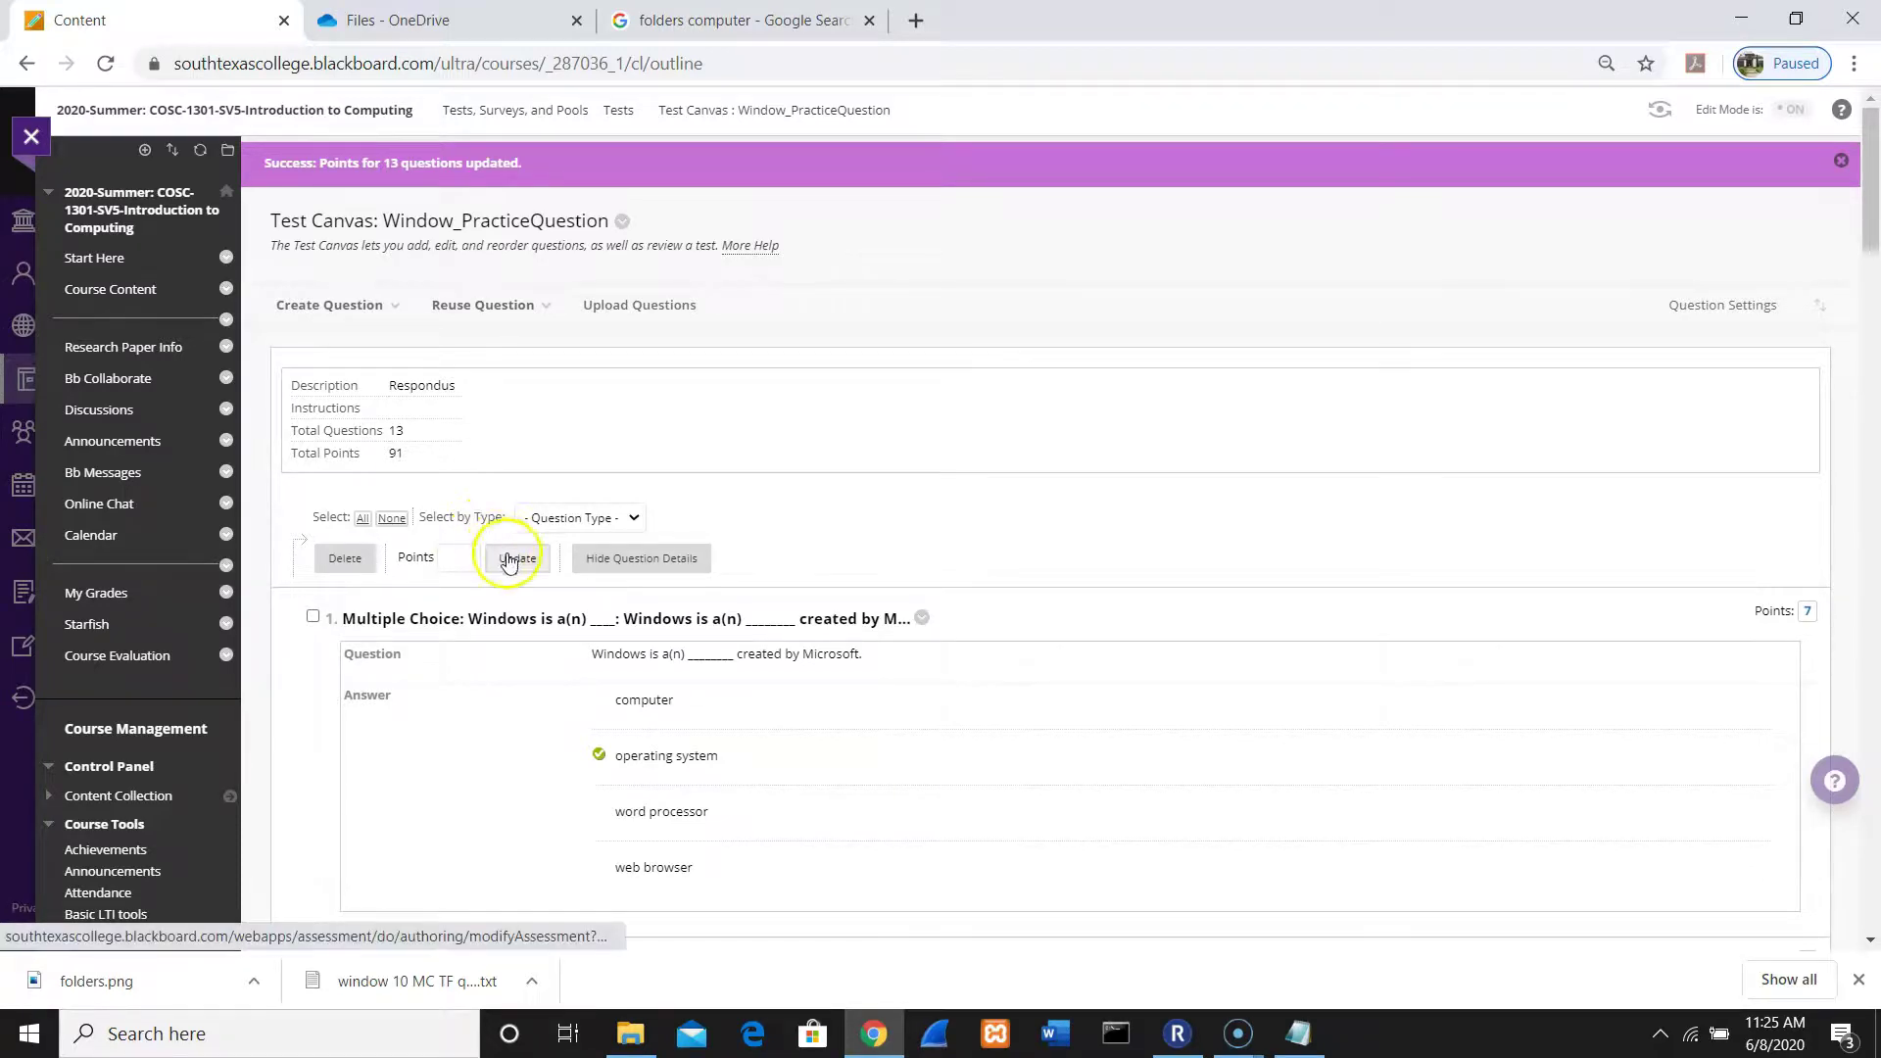
{"action": "left_click", "coordinate": [466, 555]}
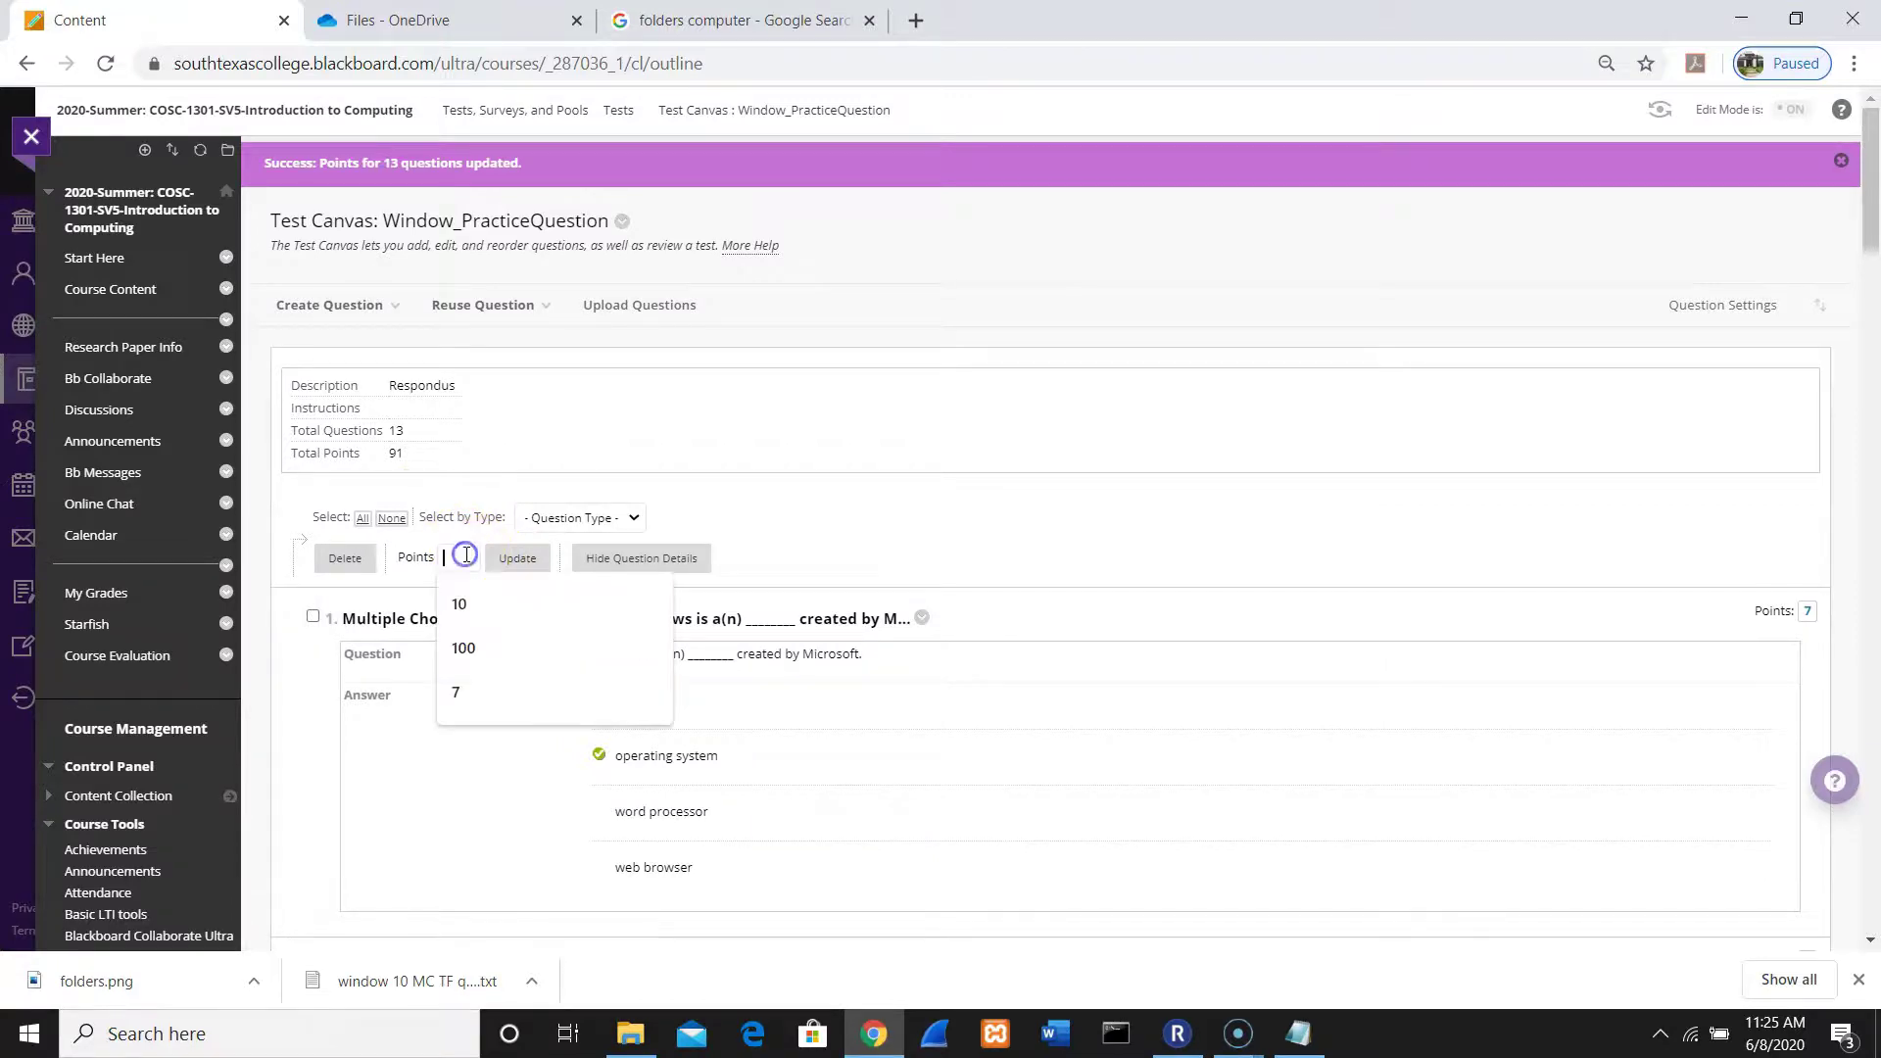
{"action": "type", "text": "7.5"}
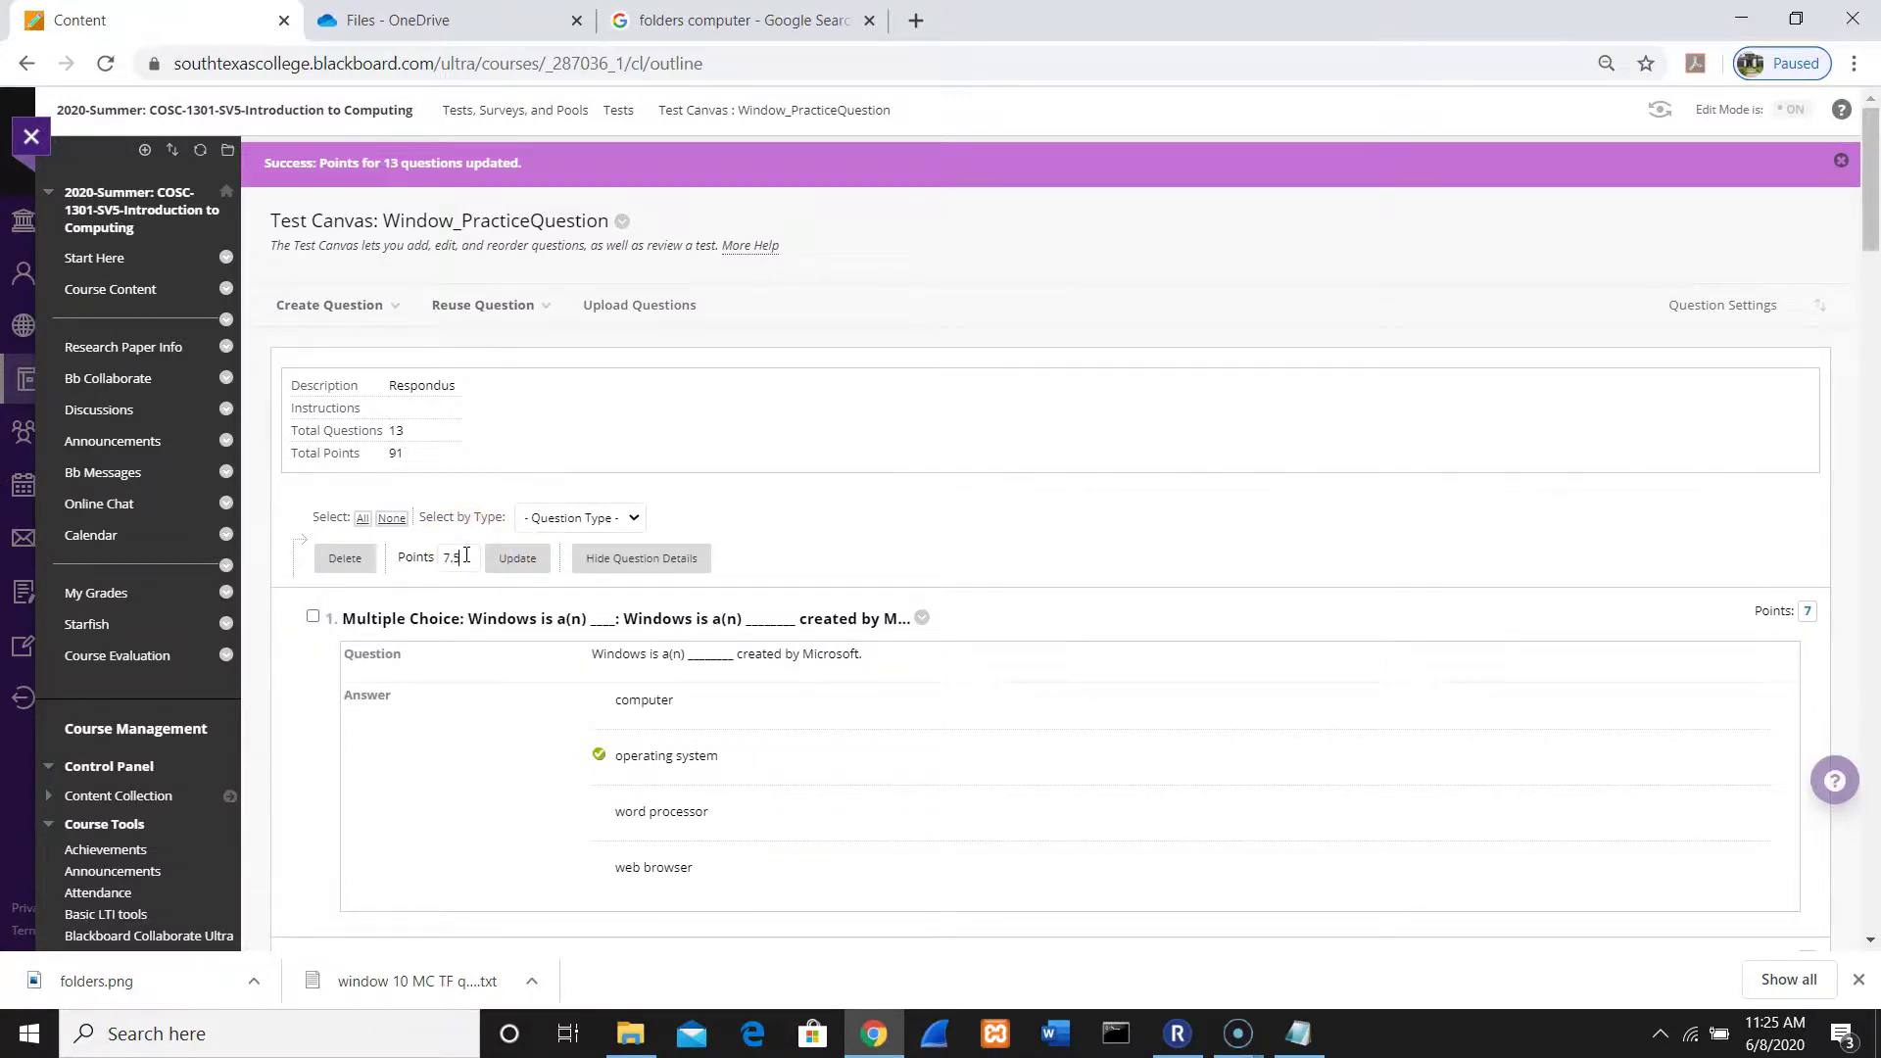
{"action": "left_click", "coordinate": [517, 556]}
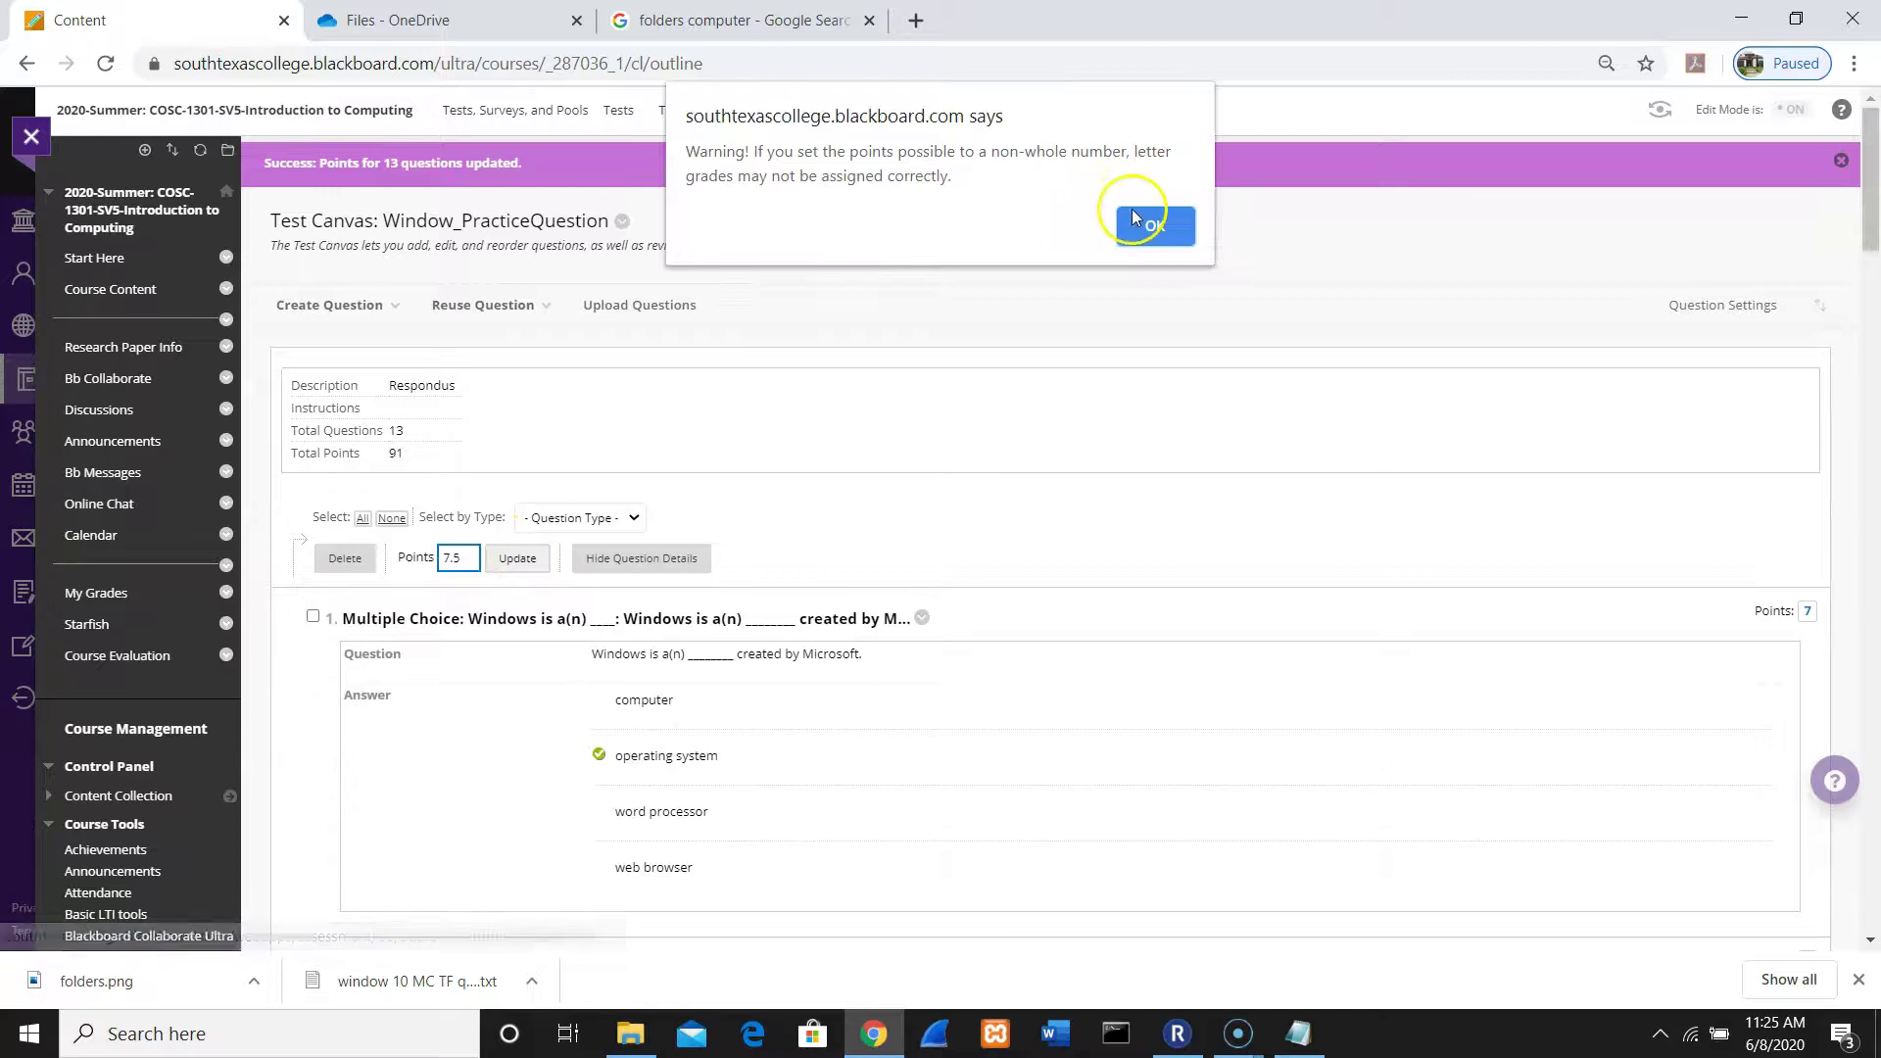
Step: Dismiss the alerts, reselect all 13 questions and apply 8 points each for 104 total
{"action": "left_click", "coordinate": [1137, 233]}
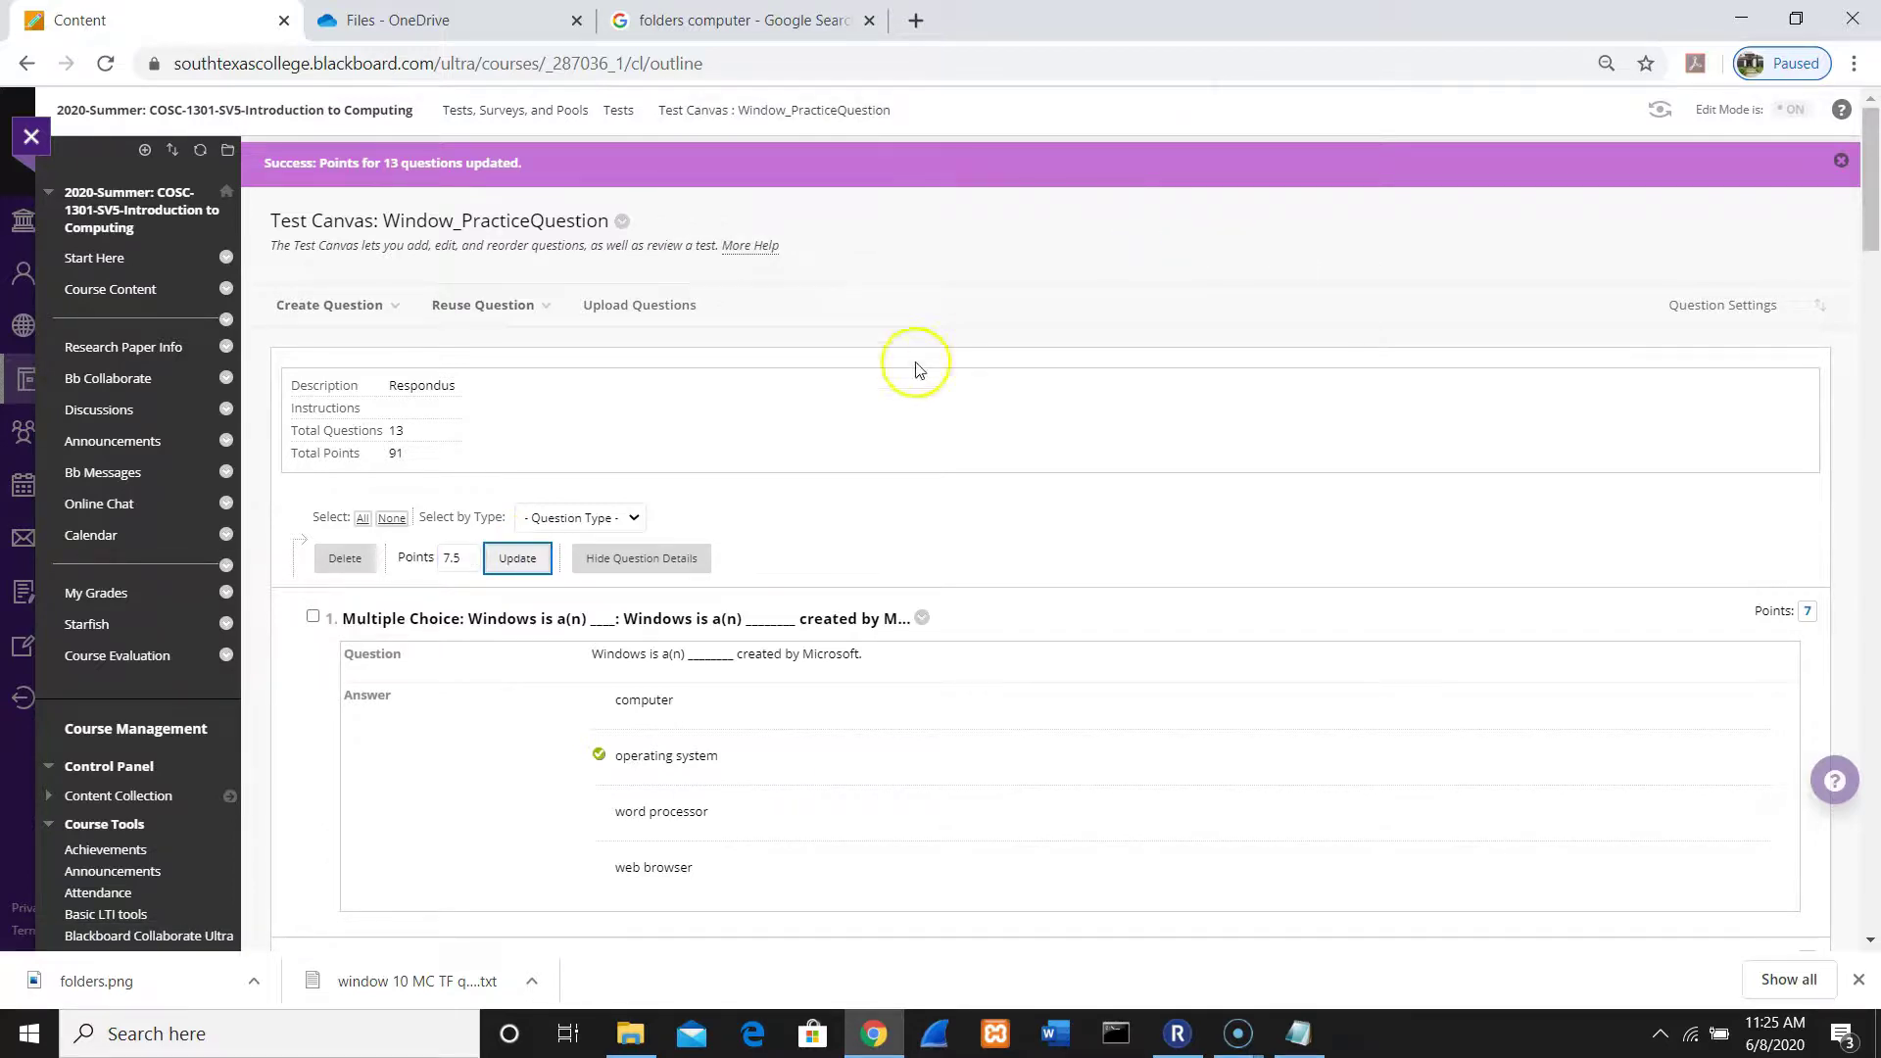
{"action": "left_click", "coordinate": [464, 554]}
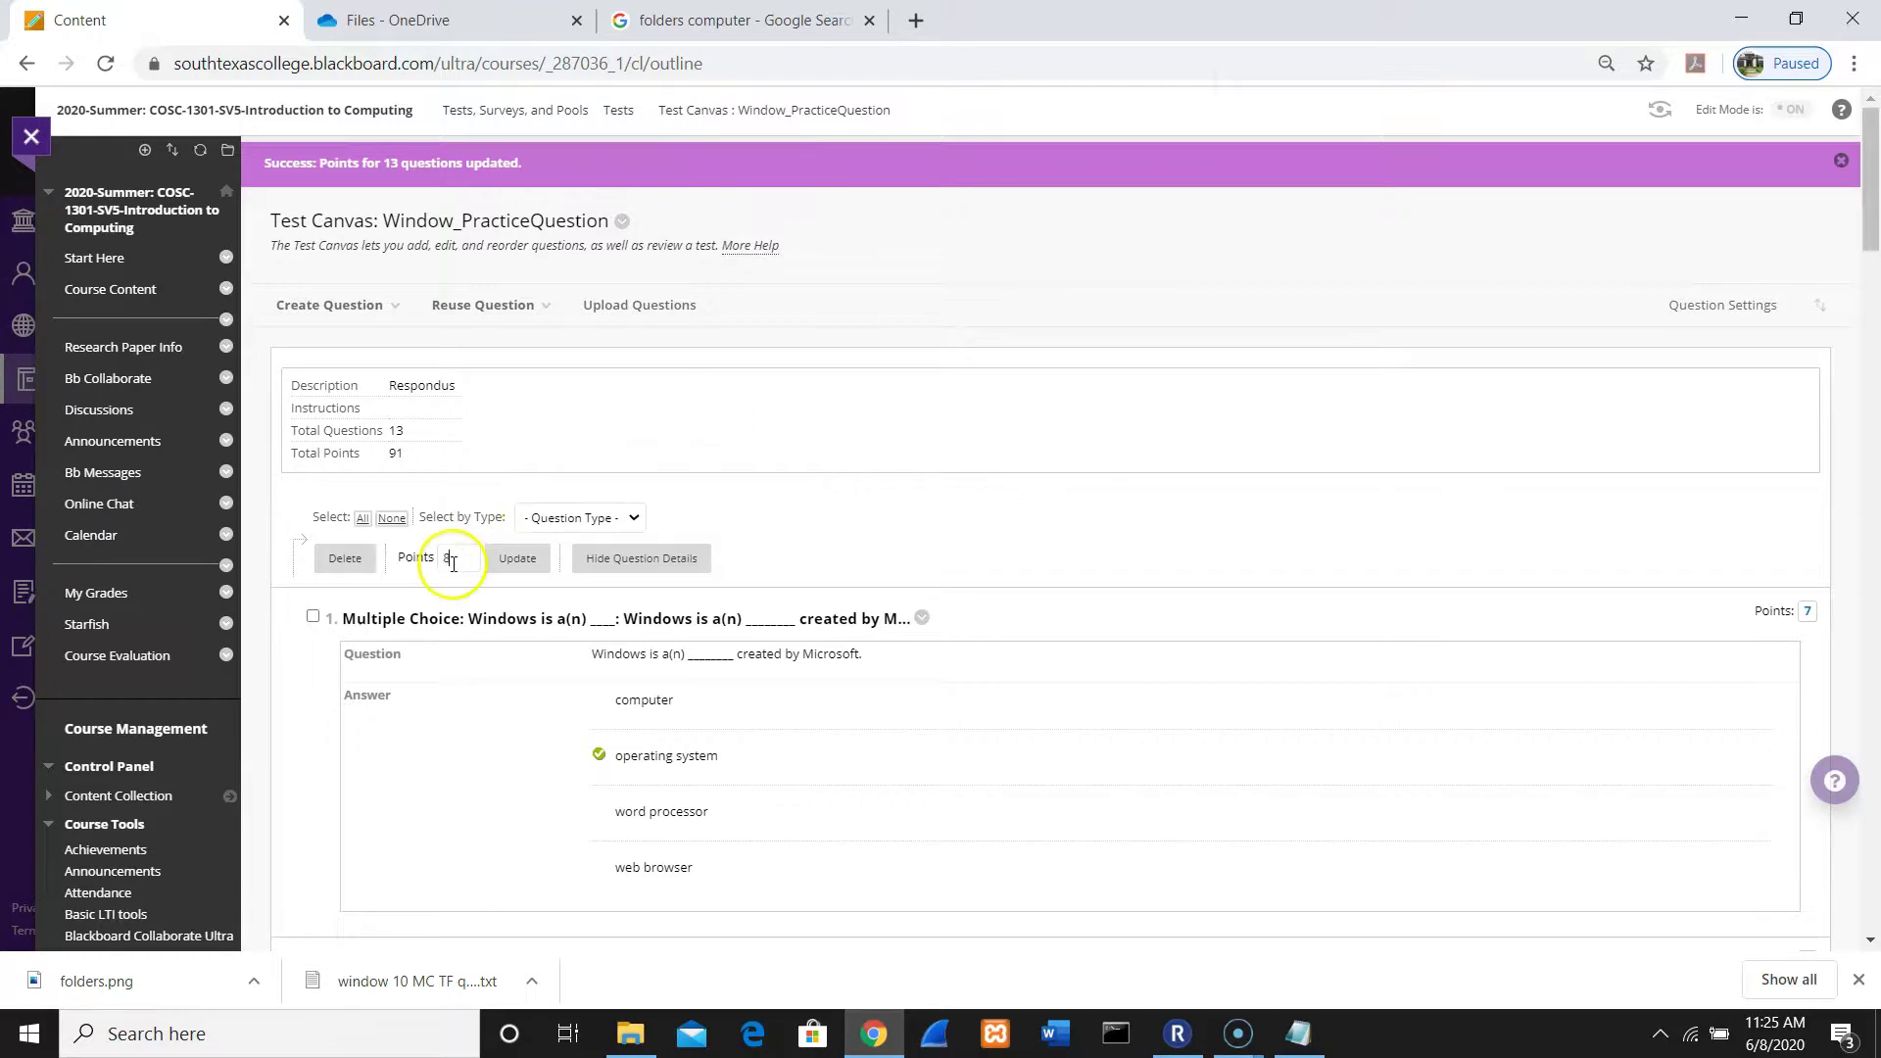
{"action": "left_click", "coordinate": [516, 558]}
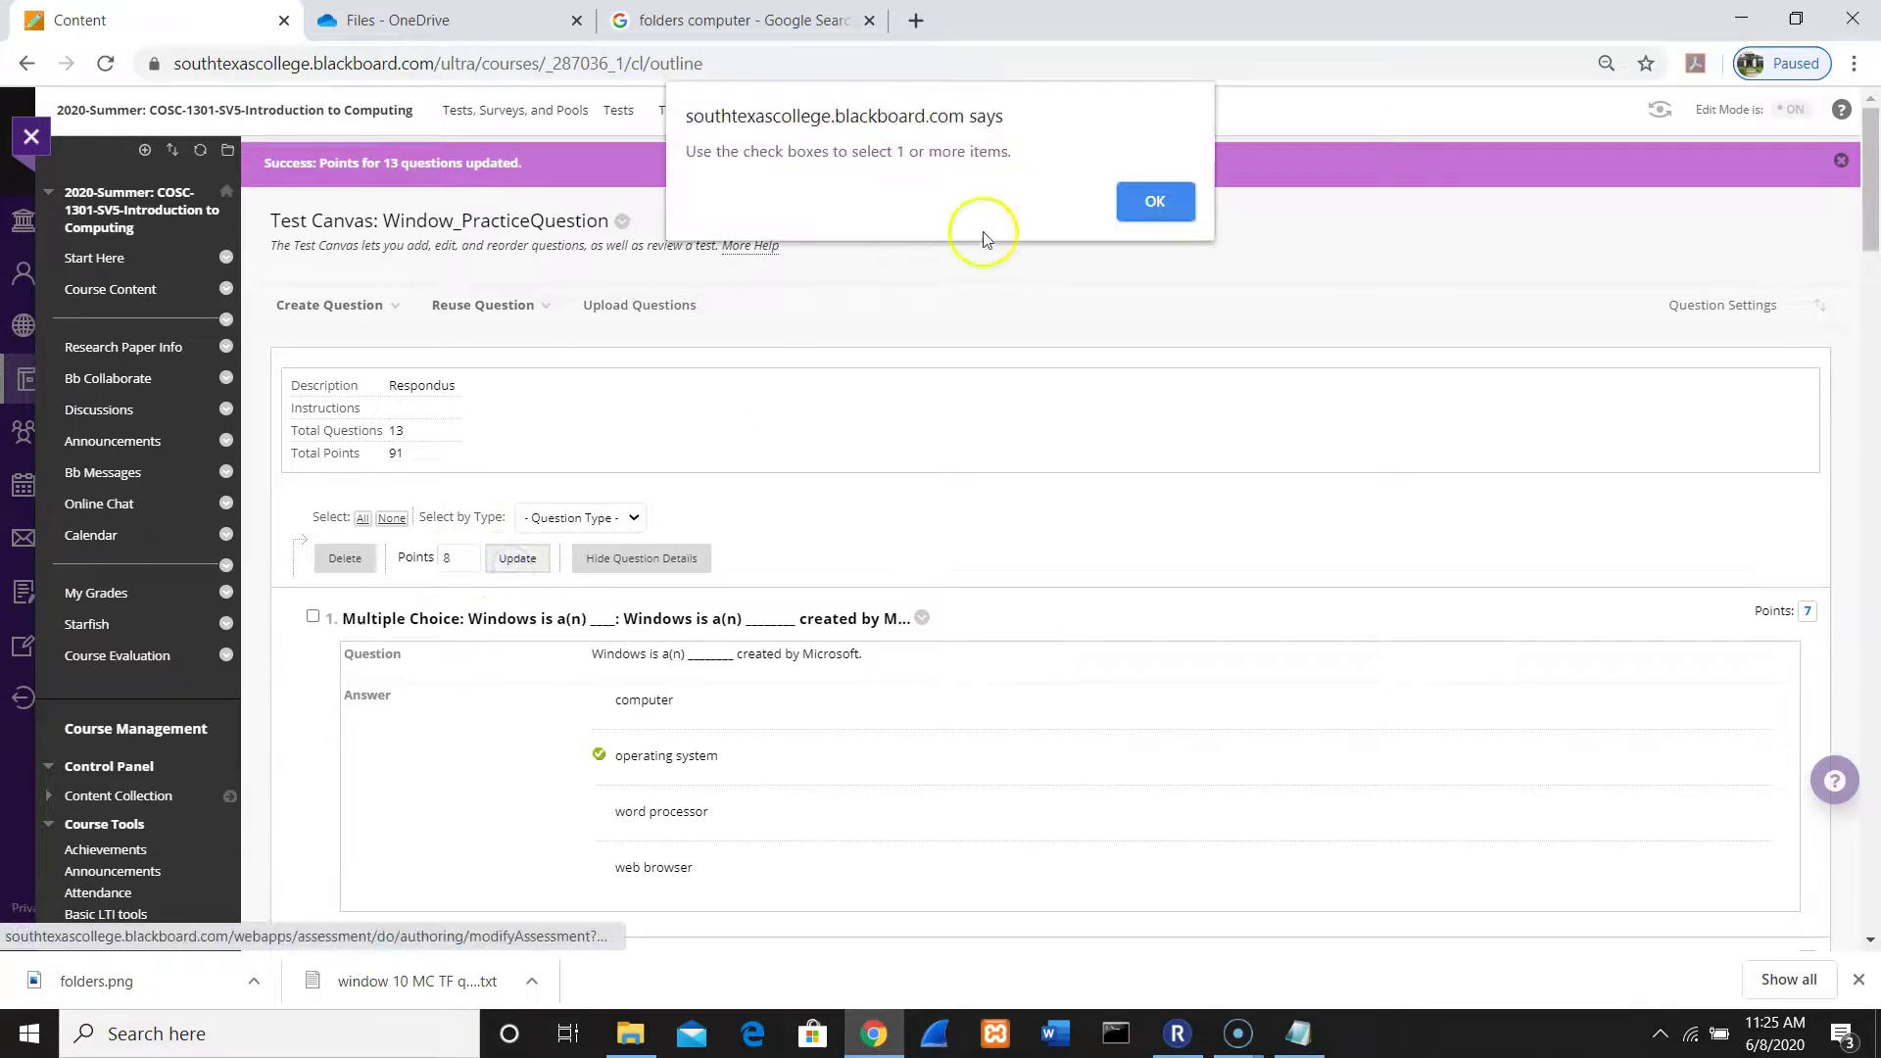
{"action": "left_click", "coordinate": [1153, 201]}
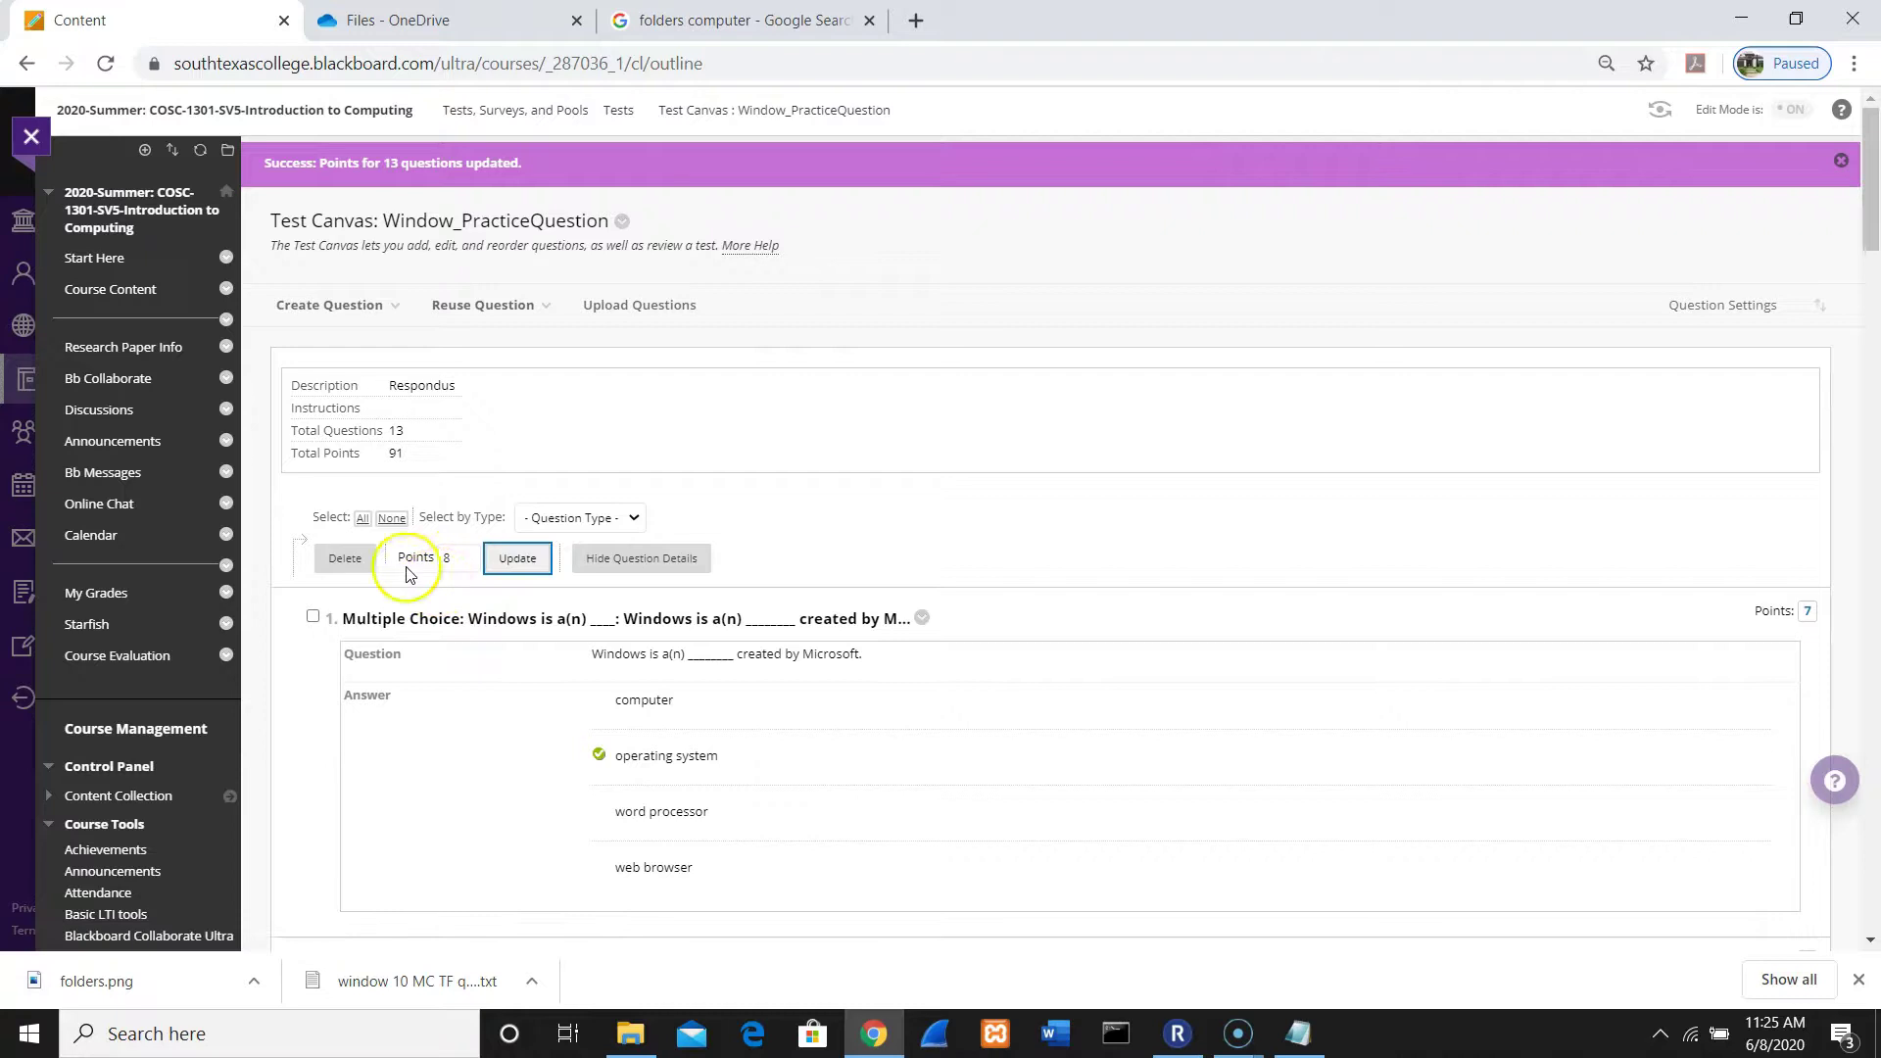
{"action": "left_click", "coordinate": [362, 517]}
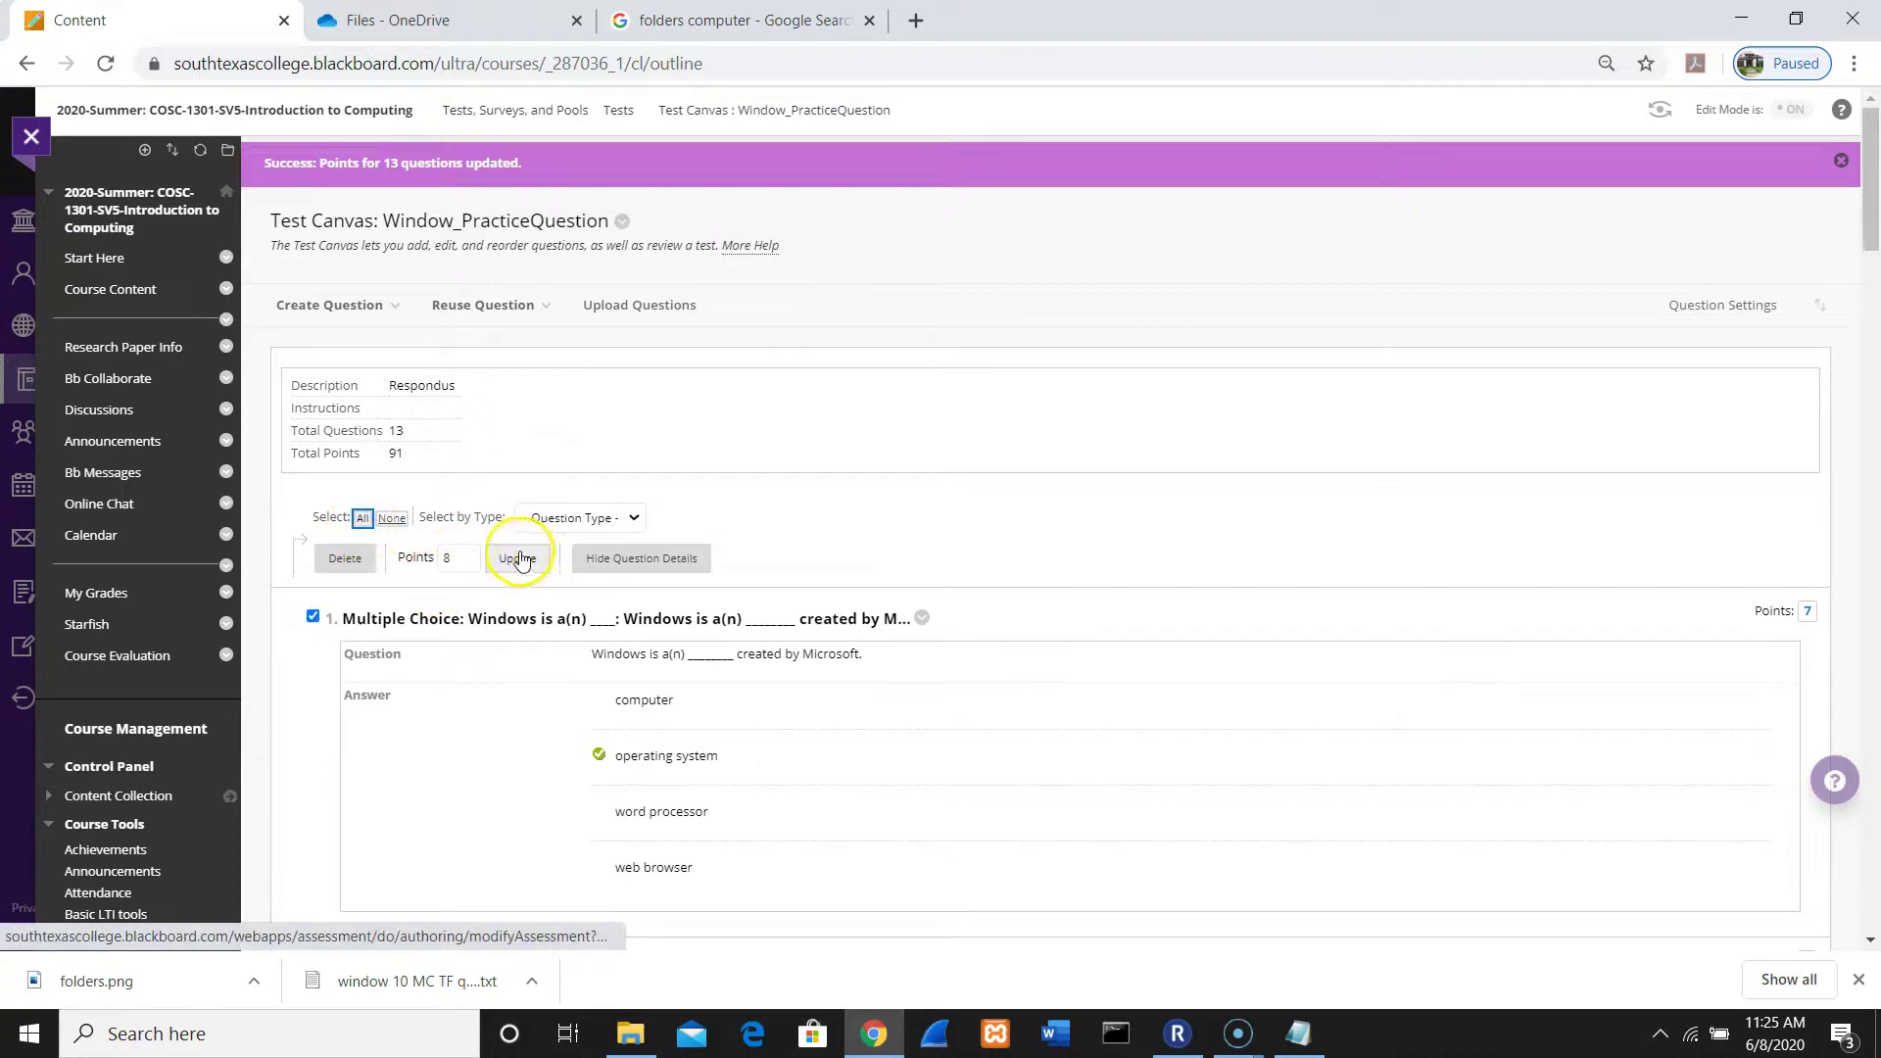
{"action": "left_click", "coordinate": [517, 557]}
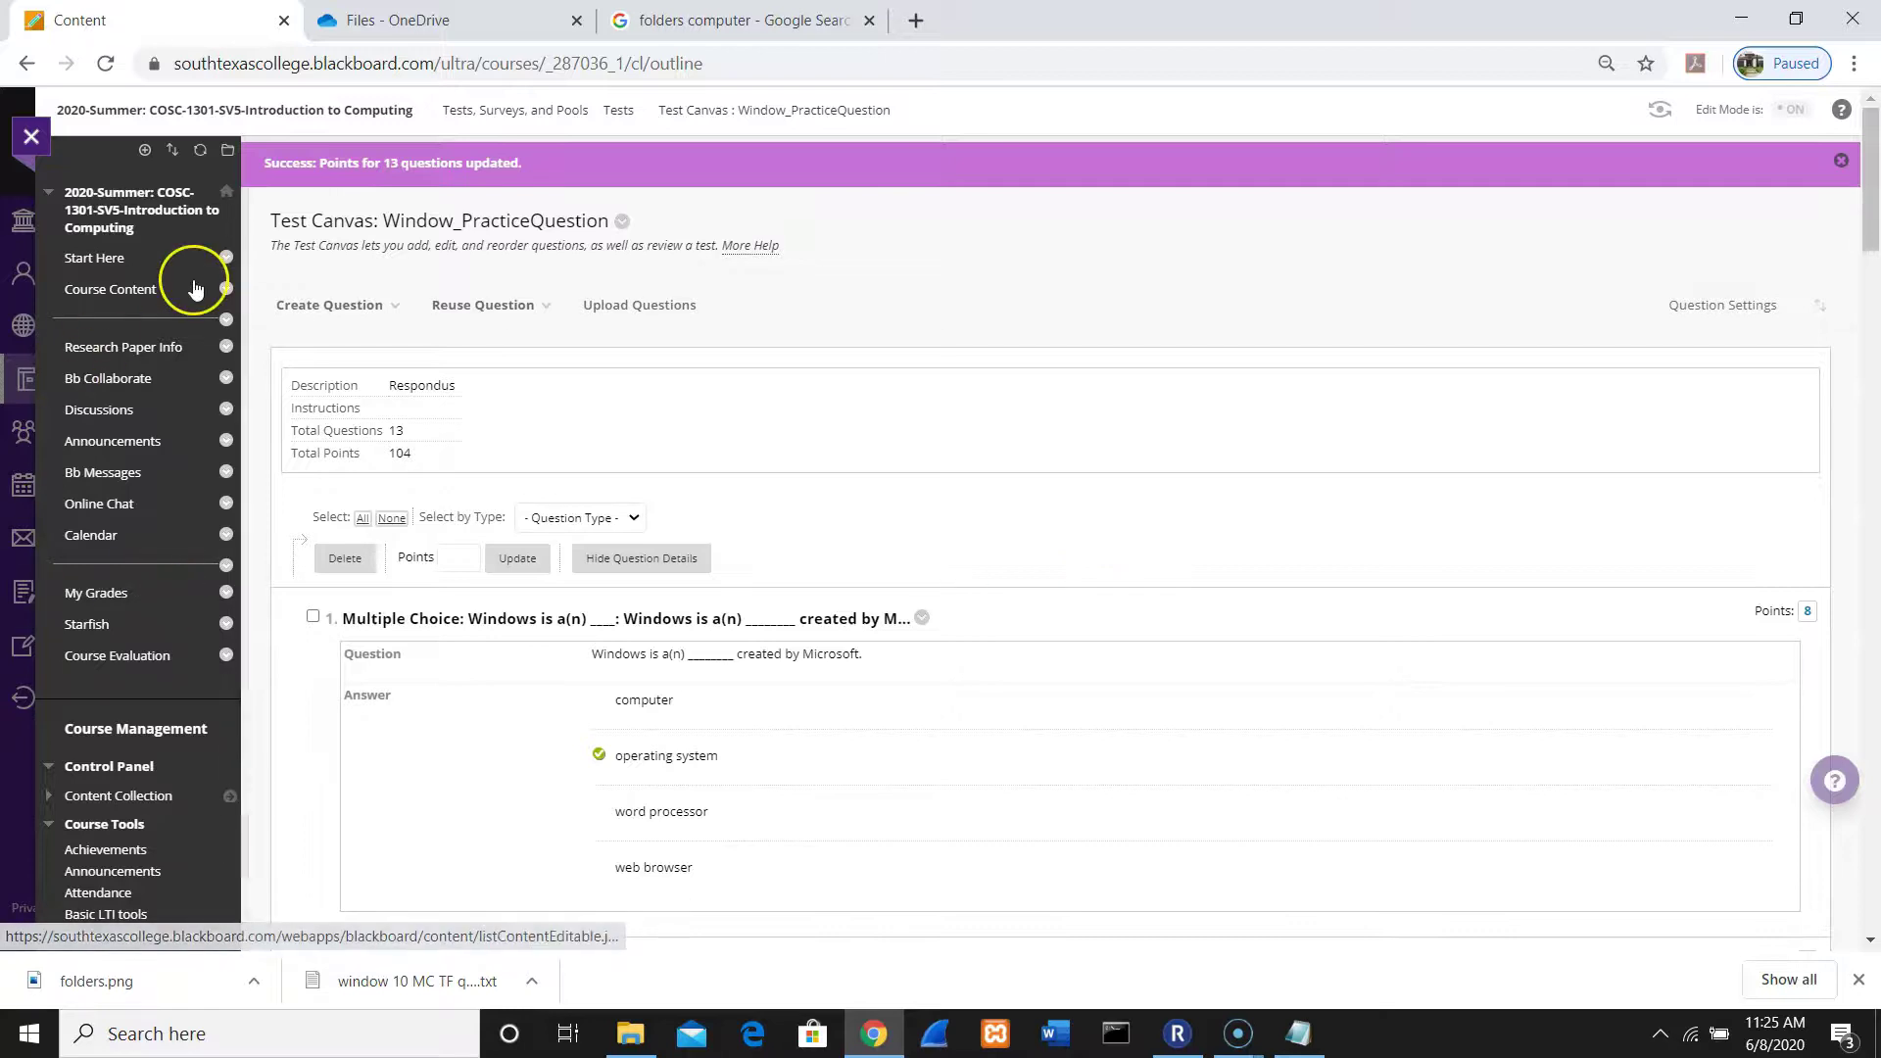
{"action": "scroll", "coordinate": [194, 289], "scroll_direction": "up", "scroll_amount": 2}
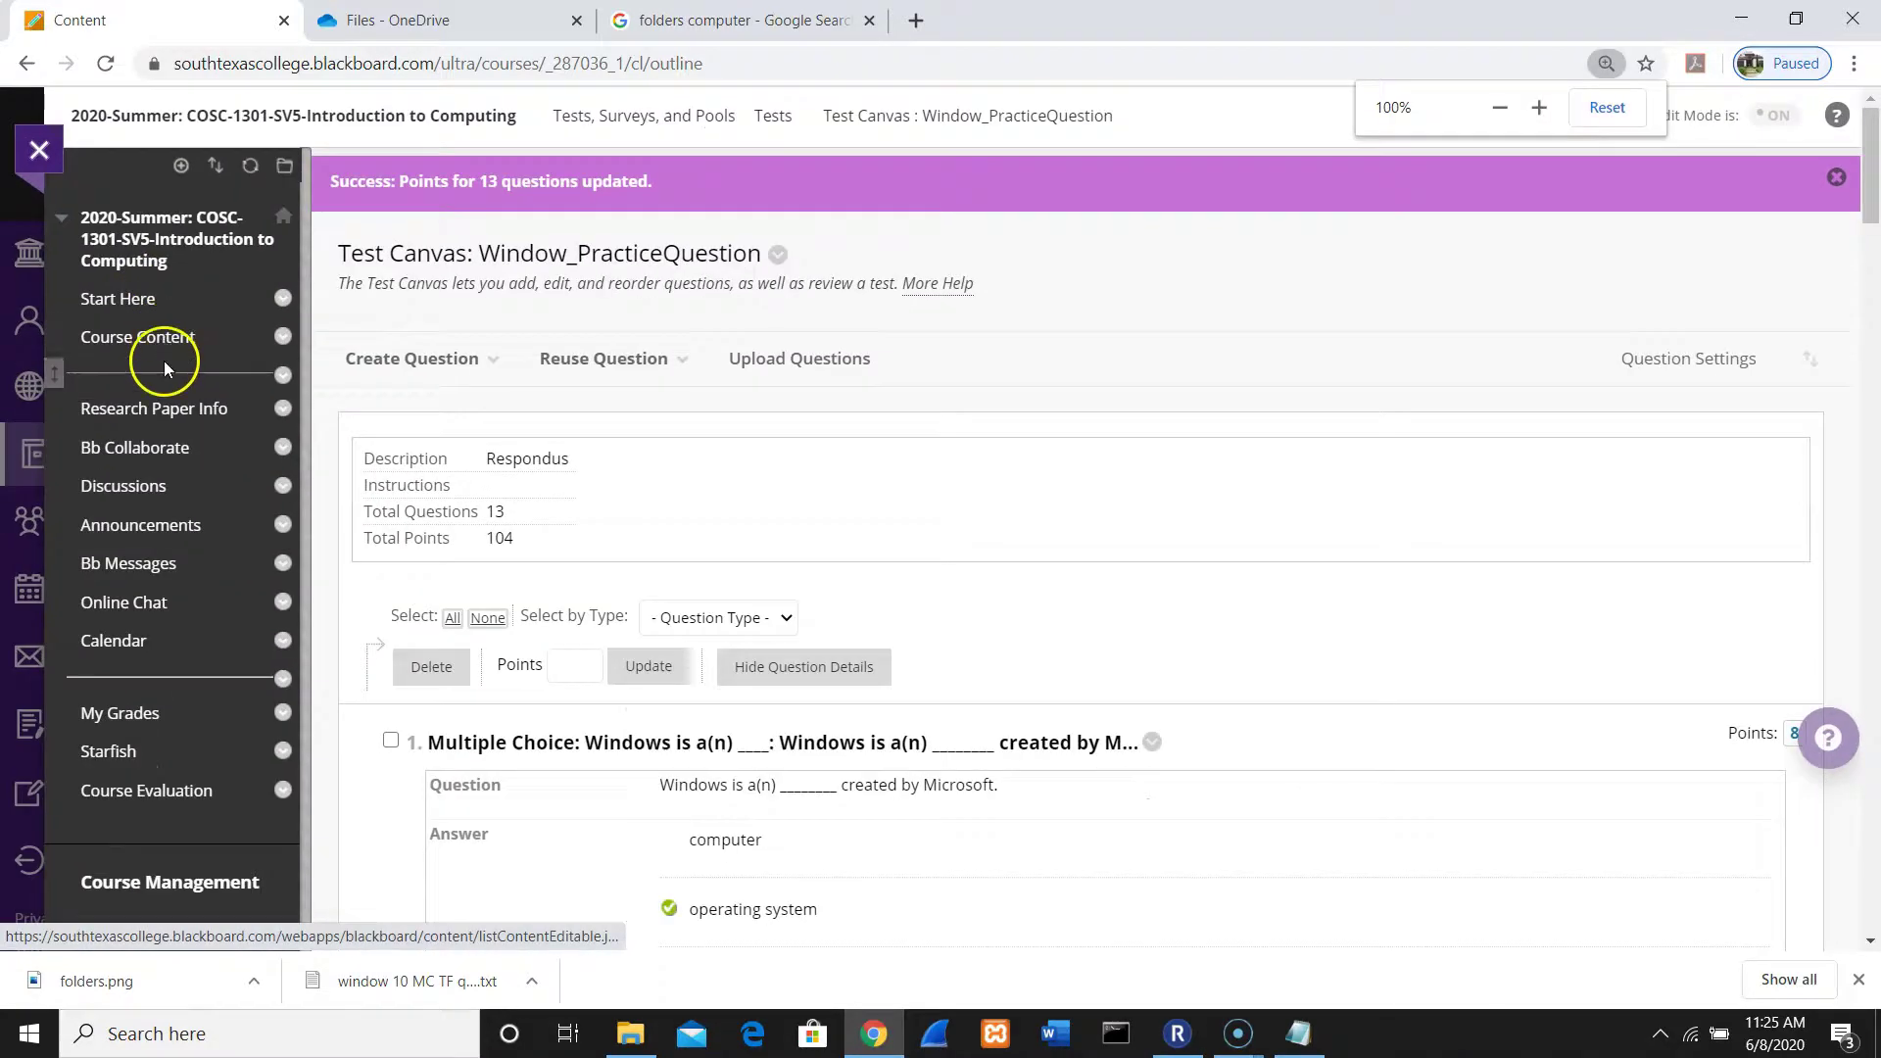
{"action": "left_click", "coordinate": [171, 341]}
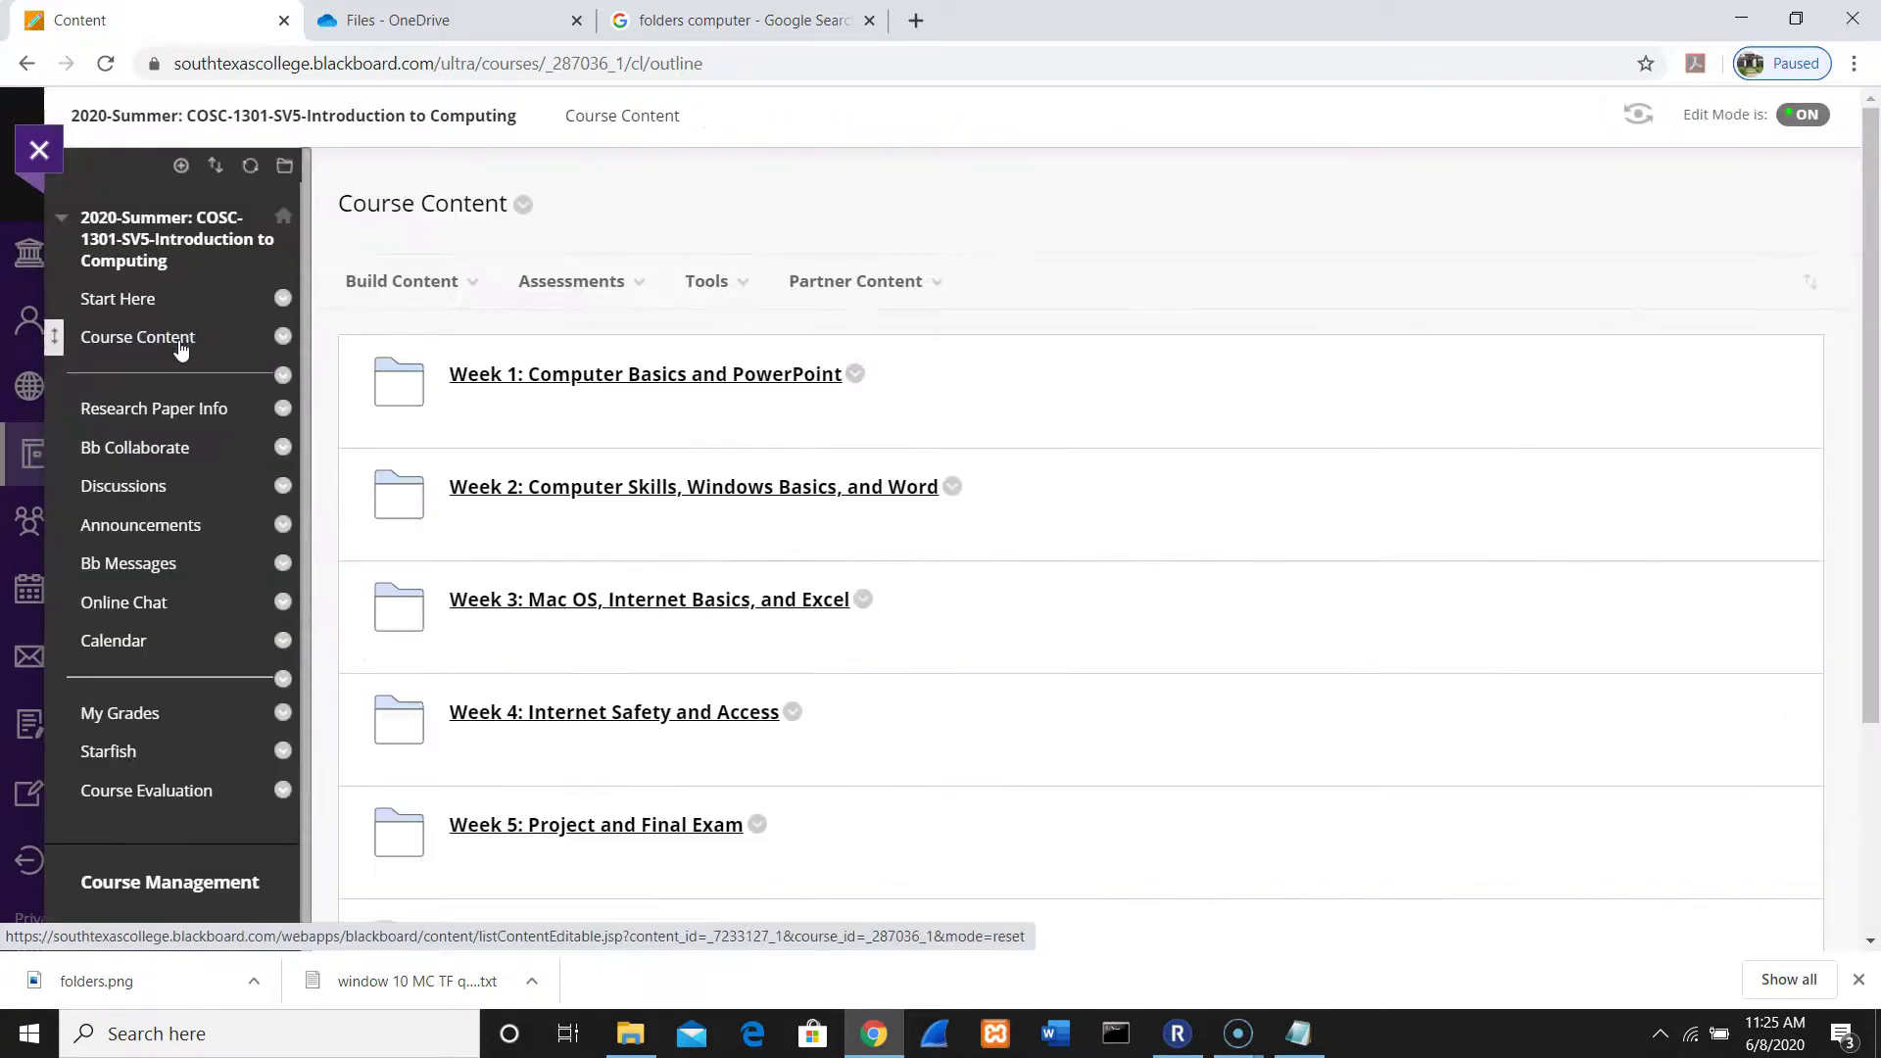
{"action": "left_click", "coordinate": [625, 485]}
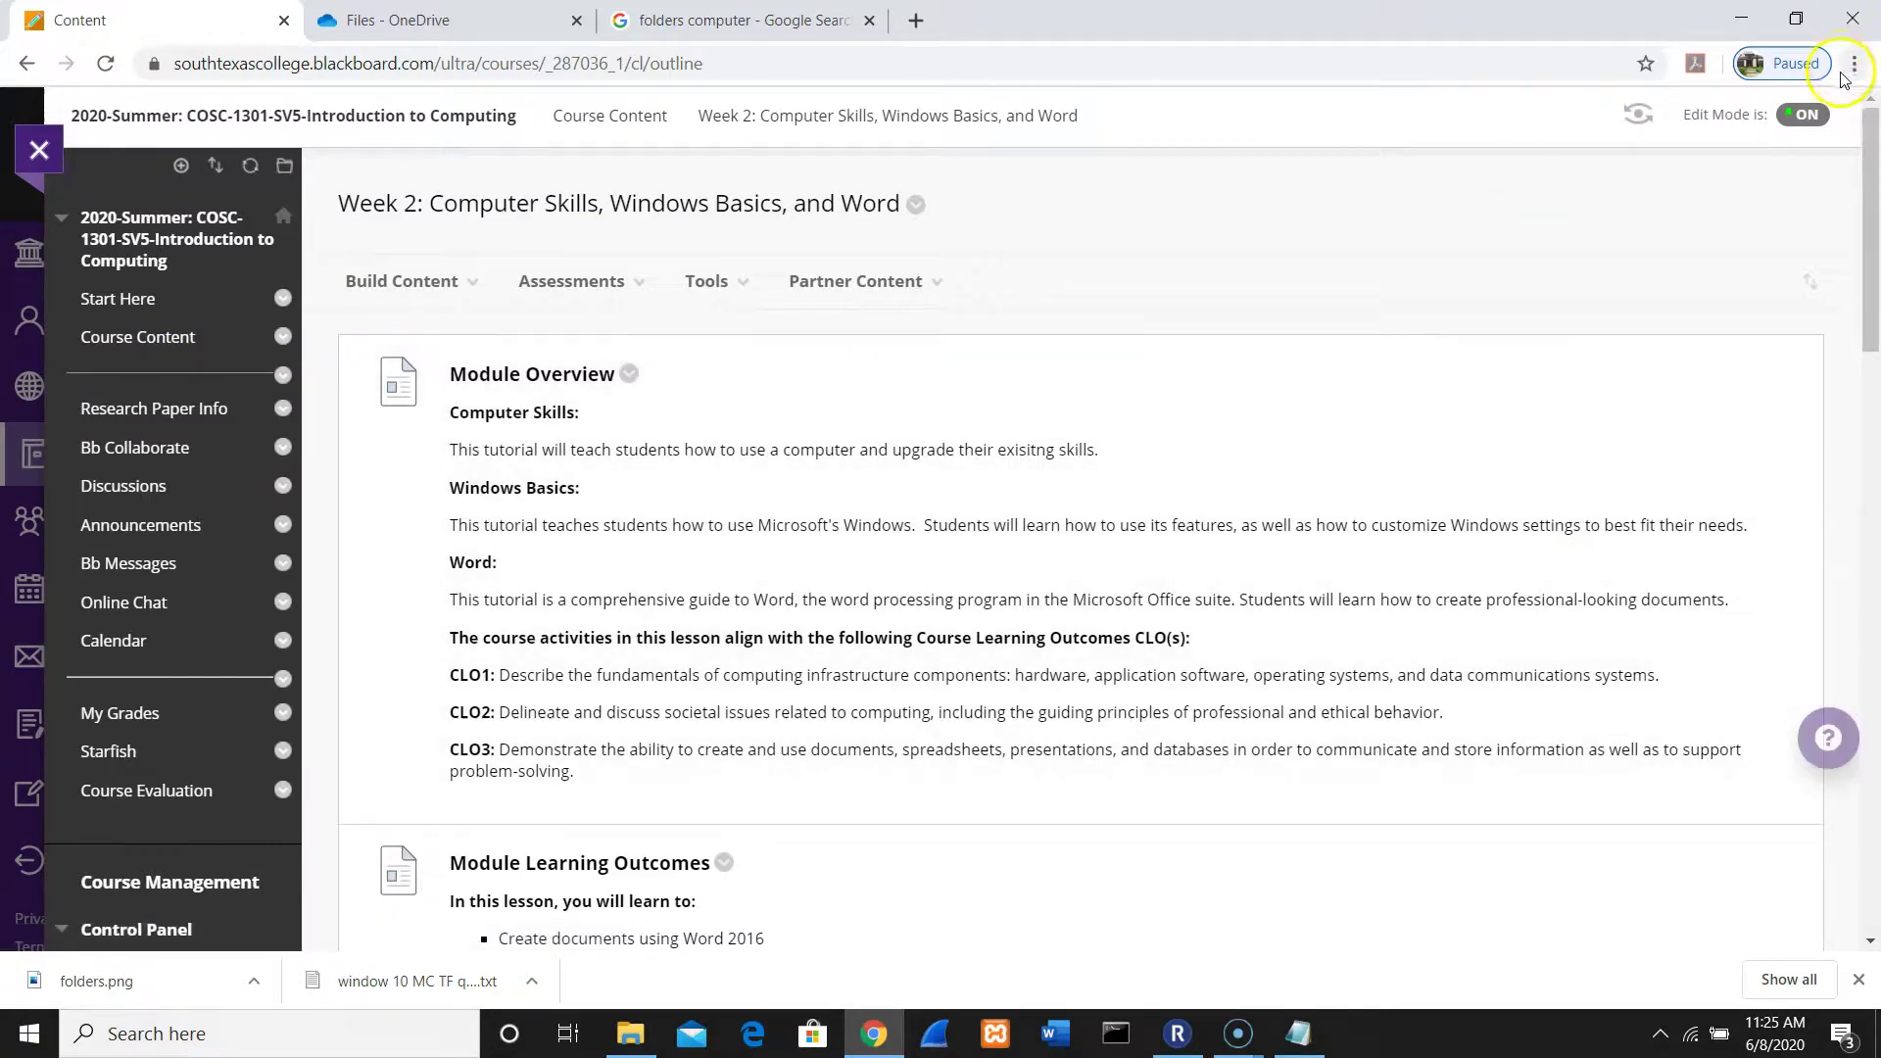
{"action": "left_click", "coordinate": [1854, 65]}
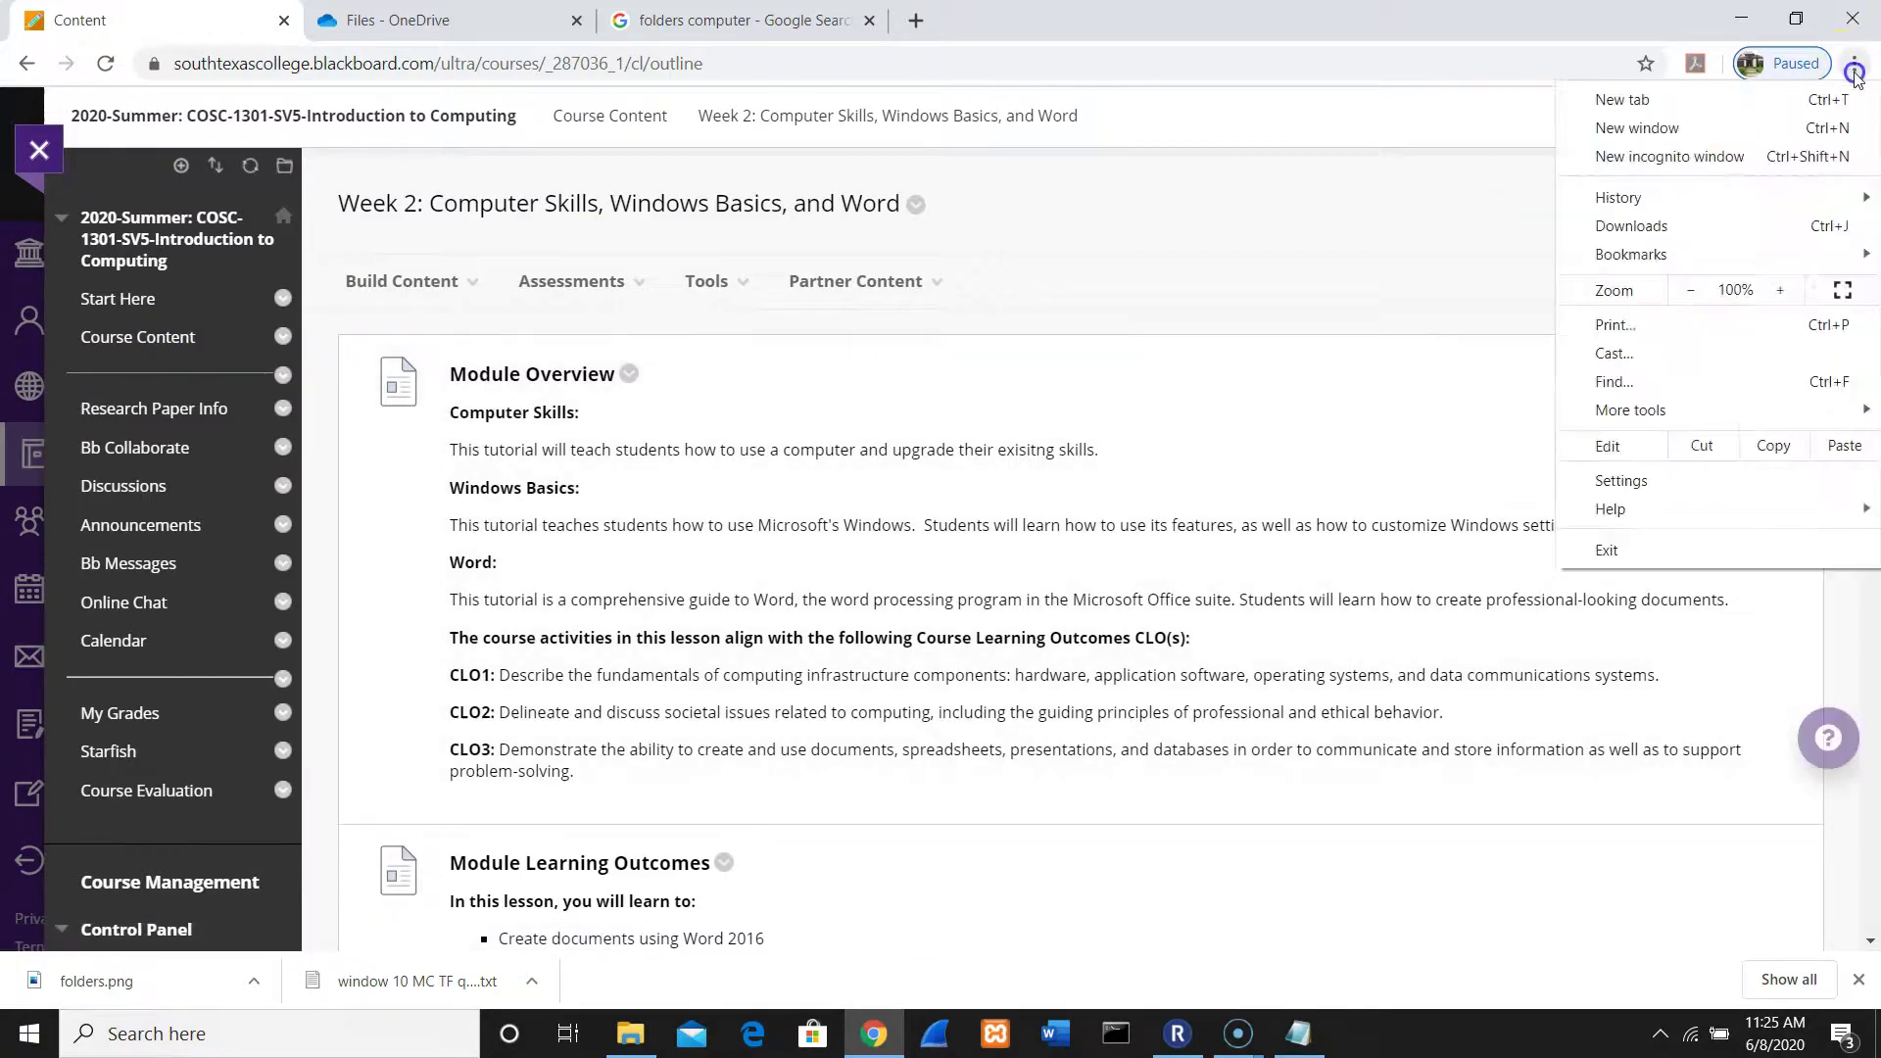
{"action": "left_click", "coordinate": [1693, 291]}
{"action": "left_click", "coordinate": [1692, 289]}
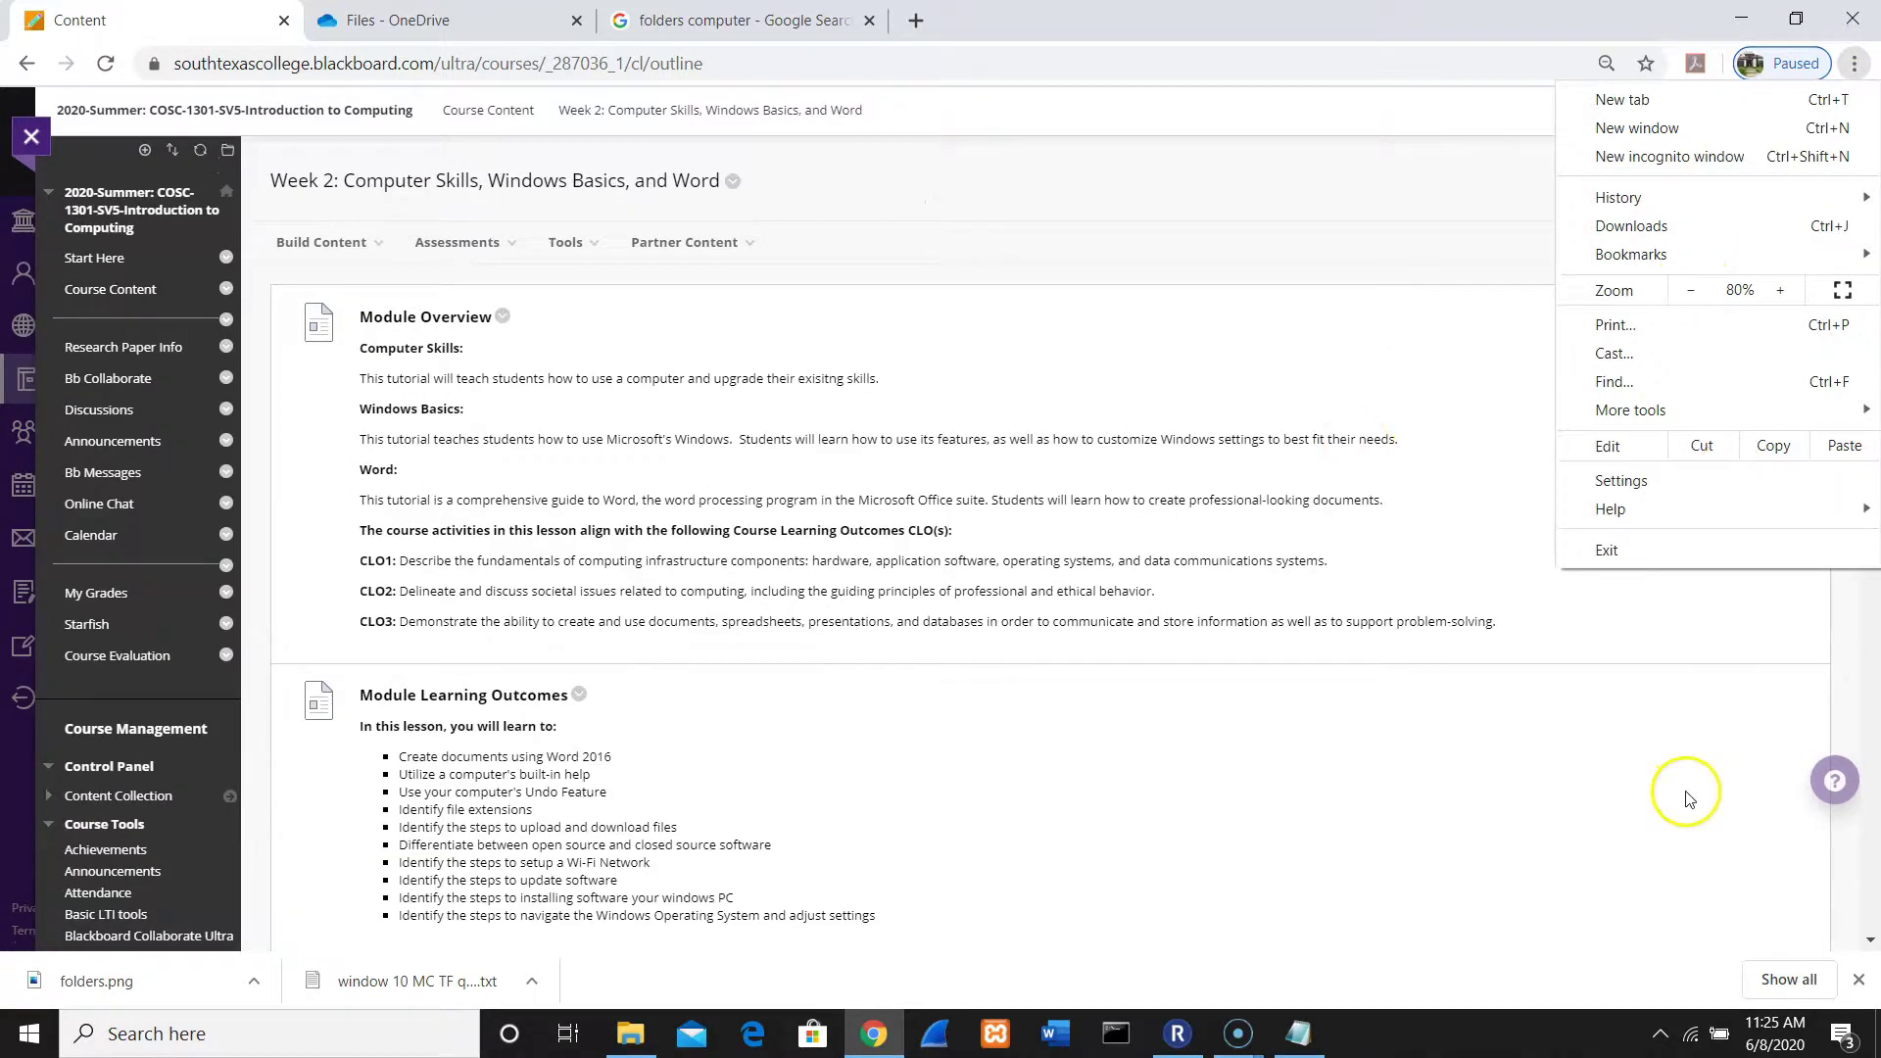
{"action": "left_click", "coordinate": [1681, 858]}
{"action": "left_click_drag", "start_coordinate": [1866, 196], "coordinate": [1871, 340]}
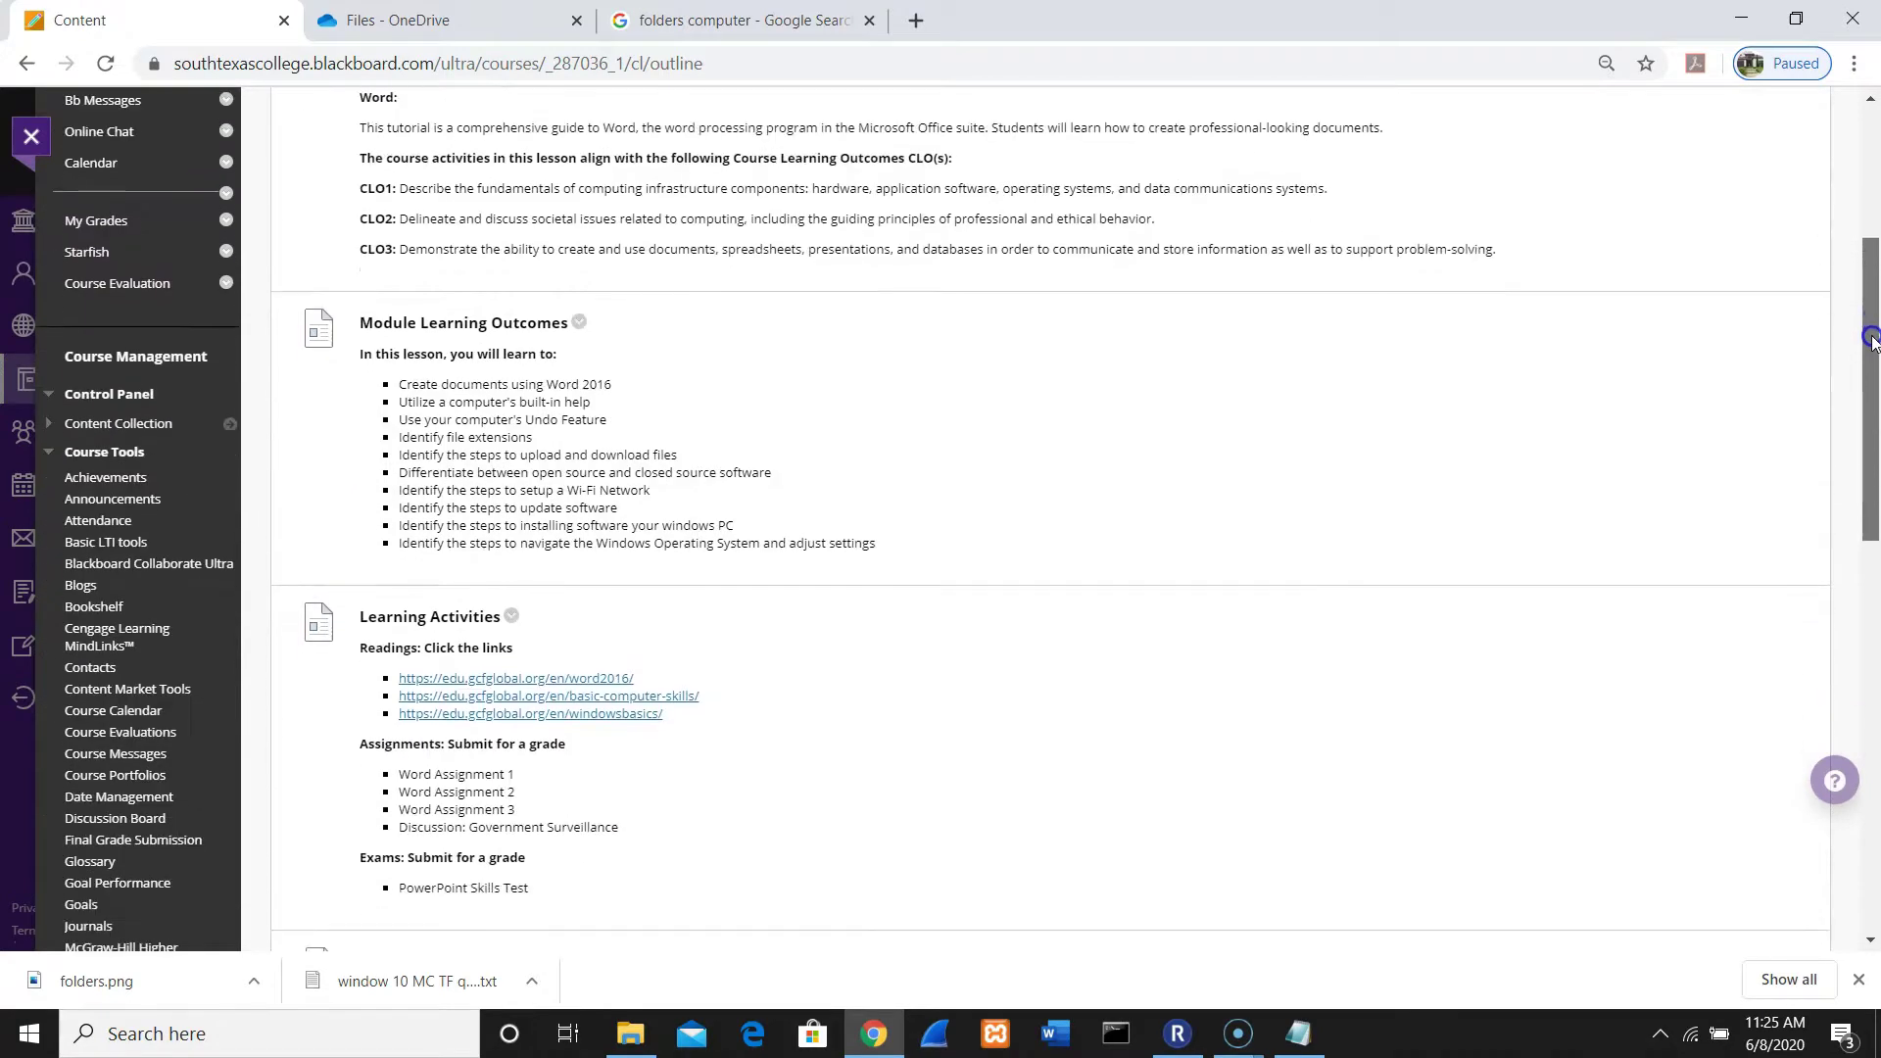
{"action": "left_click_drag", "start_coordinate": [1871, 340], "coordinate": [1820, 790]}
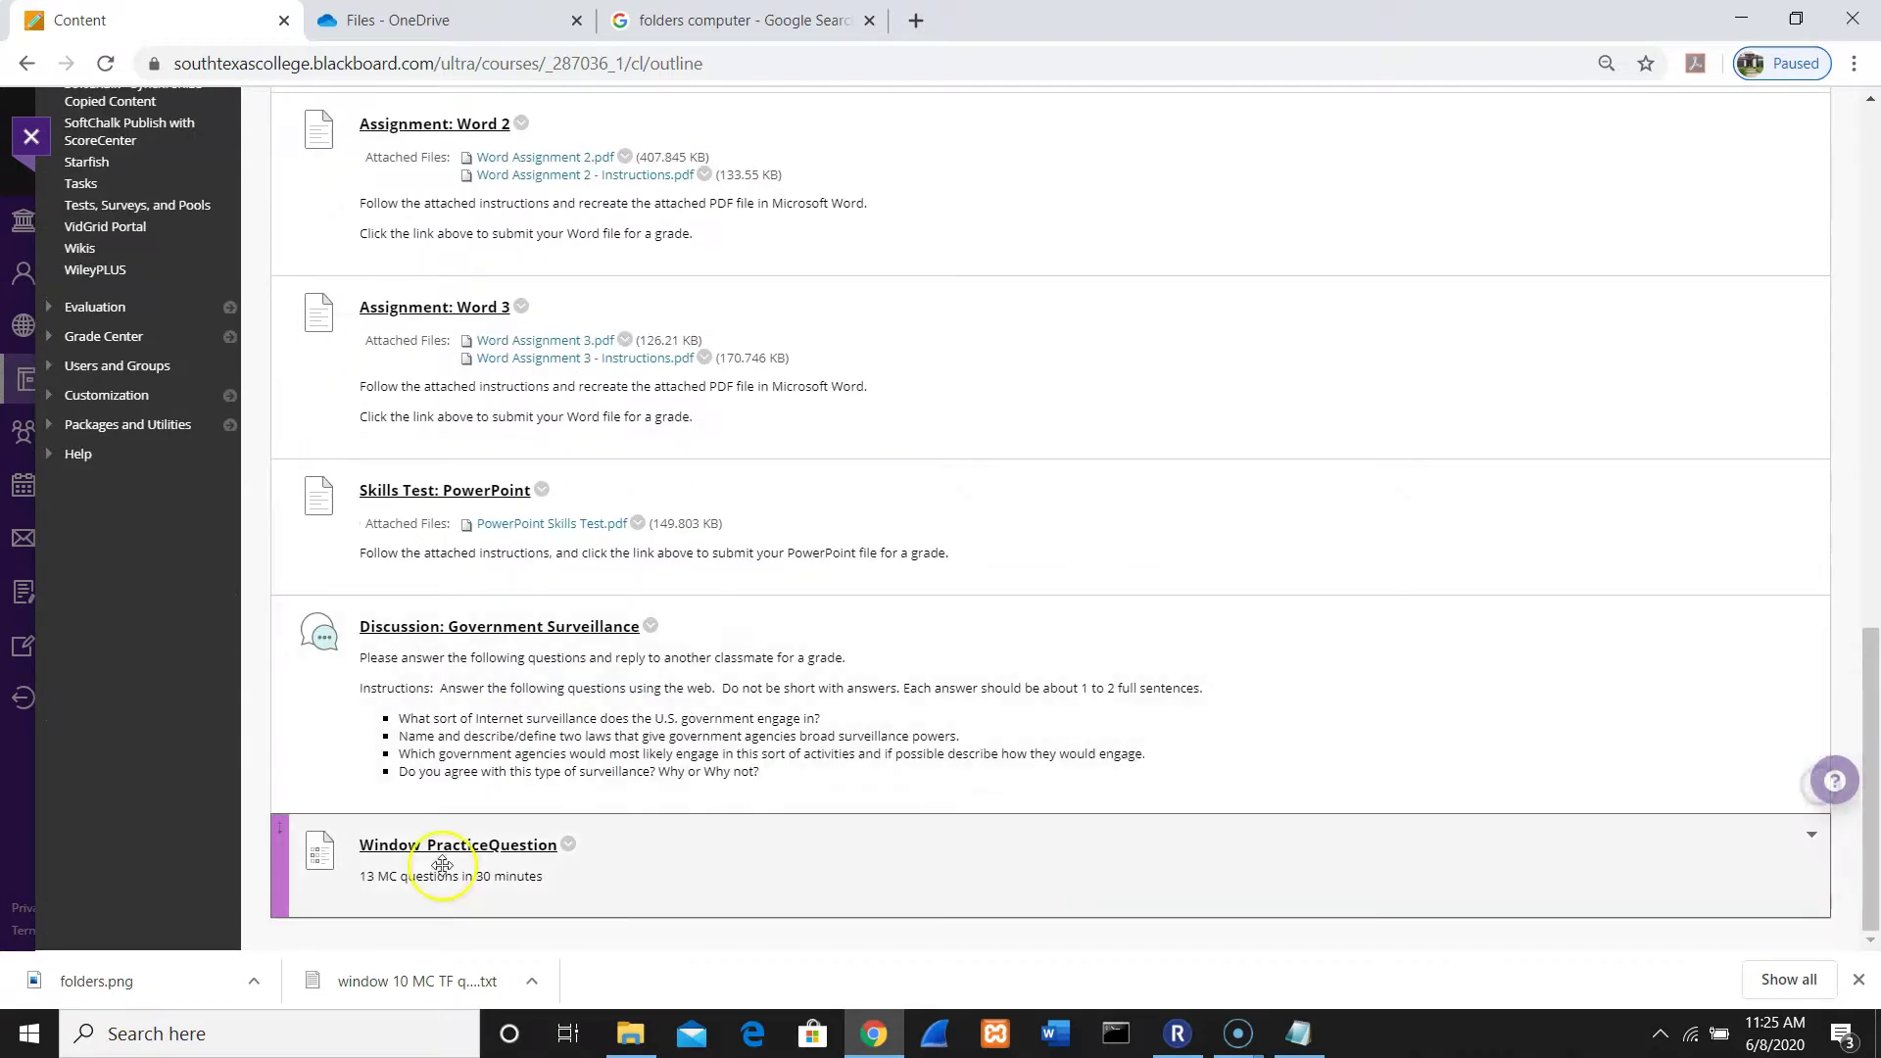
{"action": "left_click", "coordinate": [569, 845]}
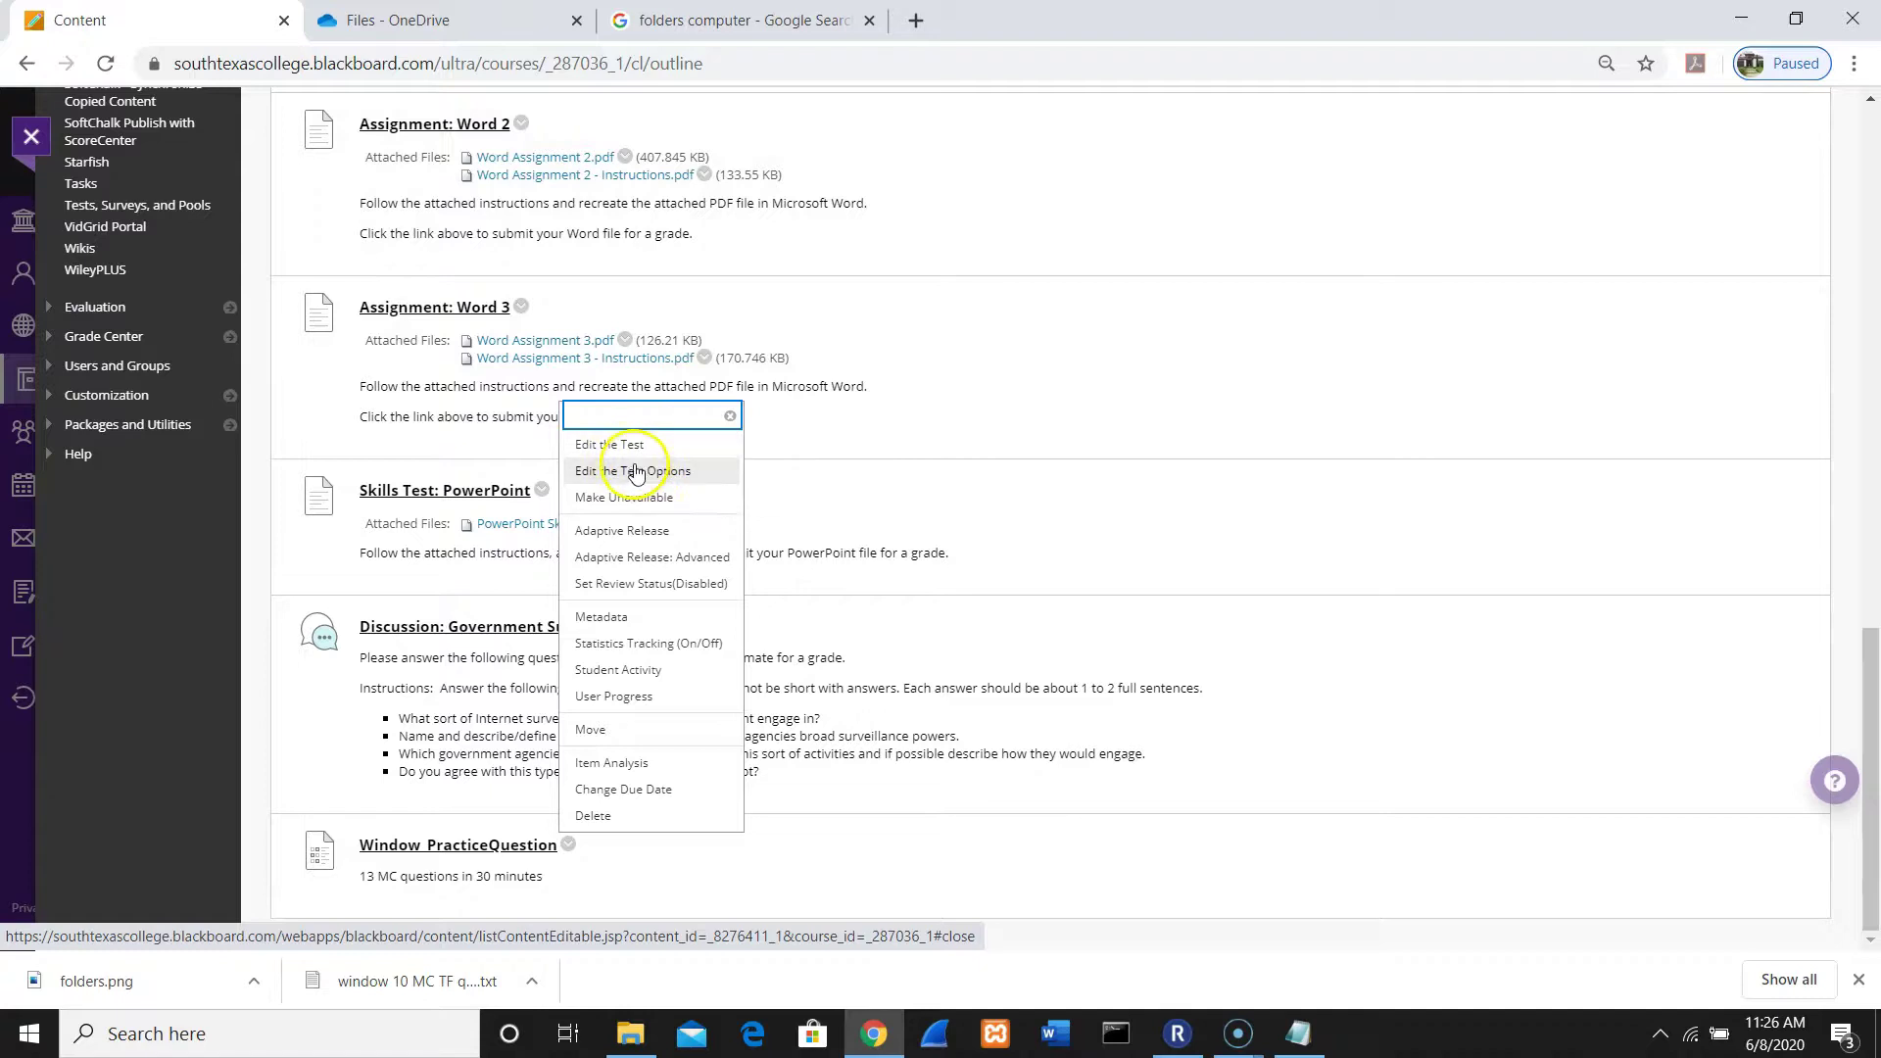
{"action": "left_click", "coordinate": [653, 448]}
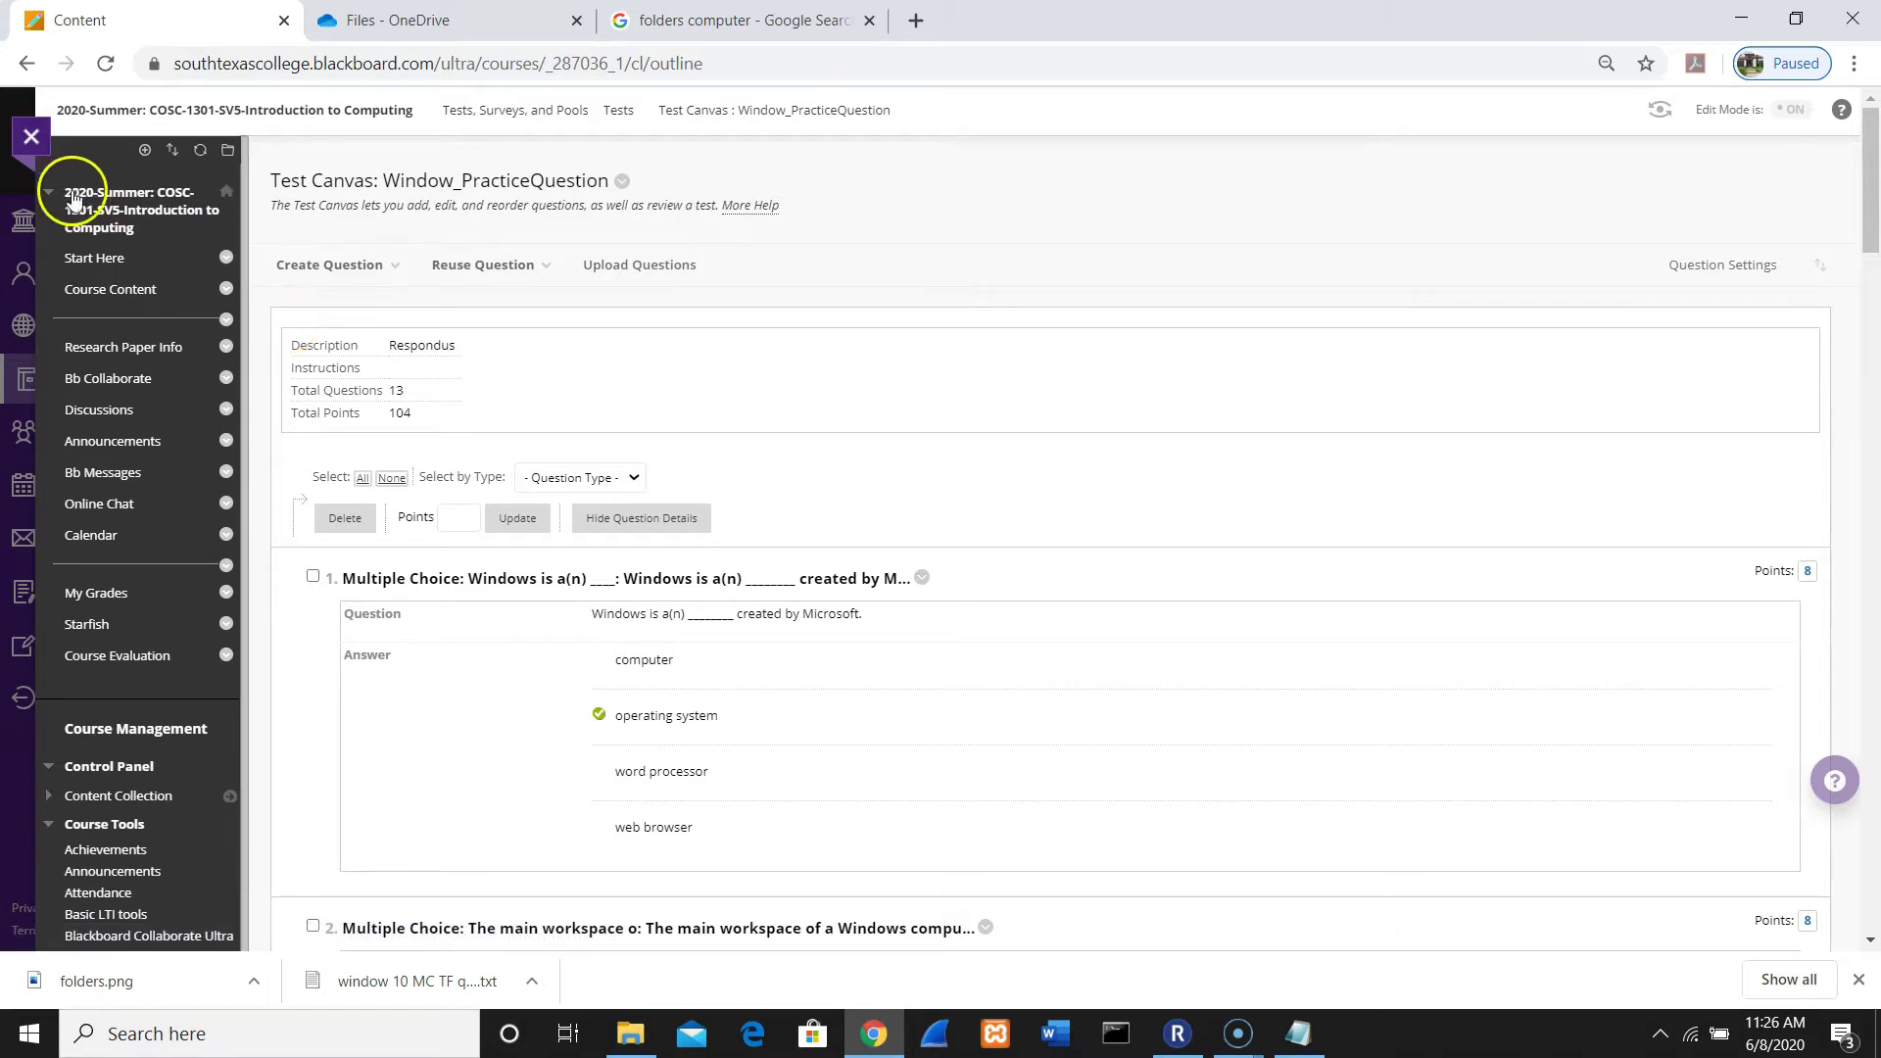
{"action": "left_click", "coordinate": [1238, 1034]}
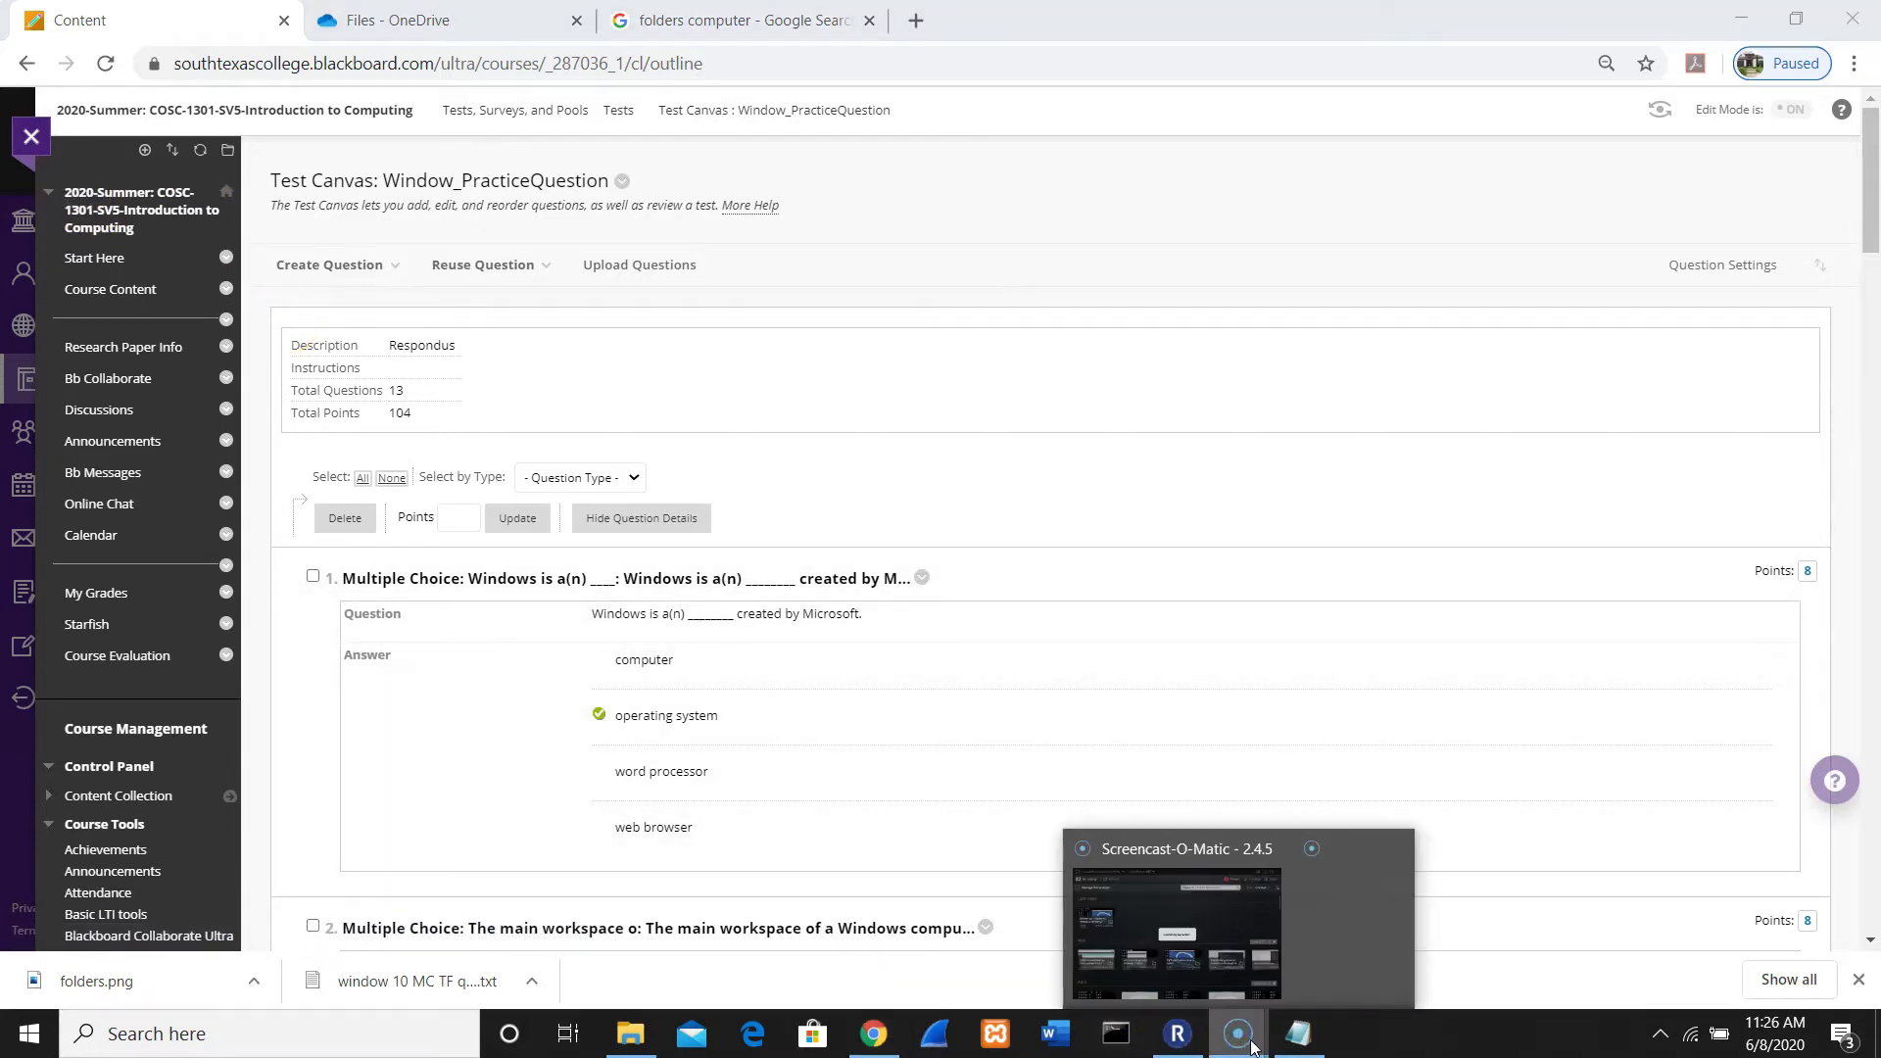
{"action": "left_click", "coordinate": [1215, 968]}
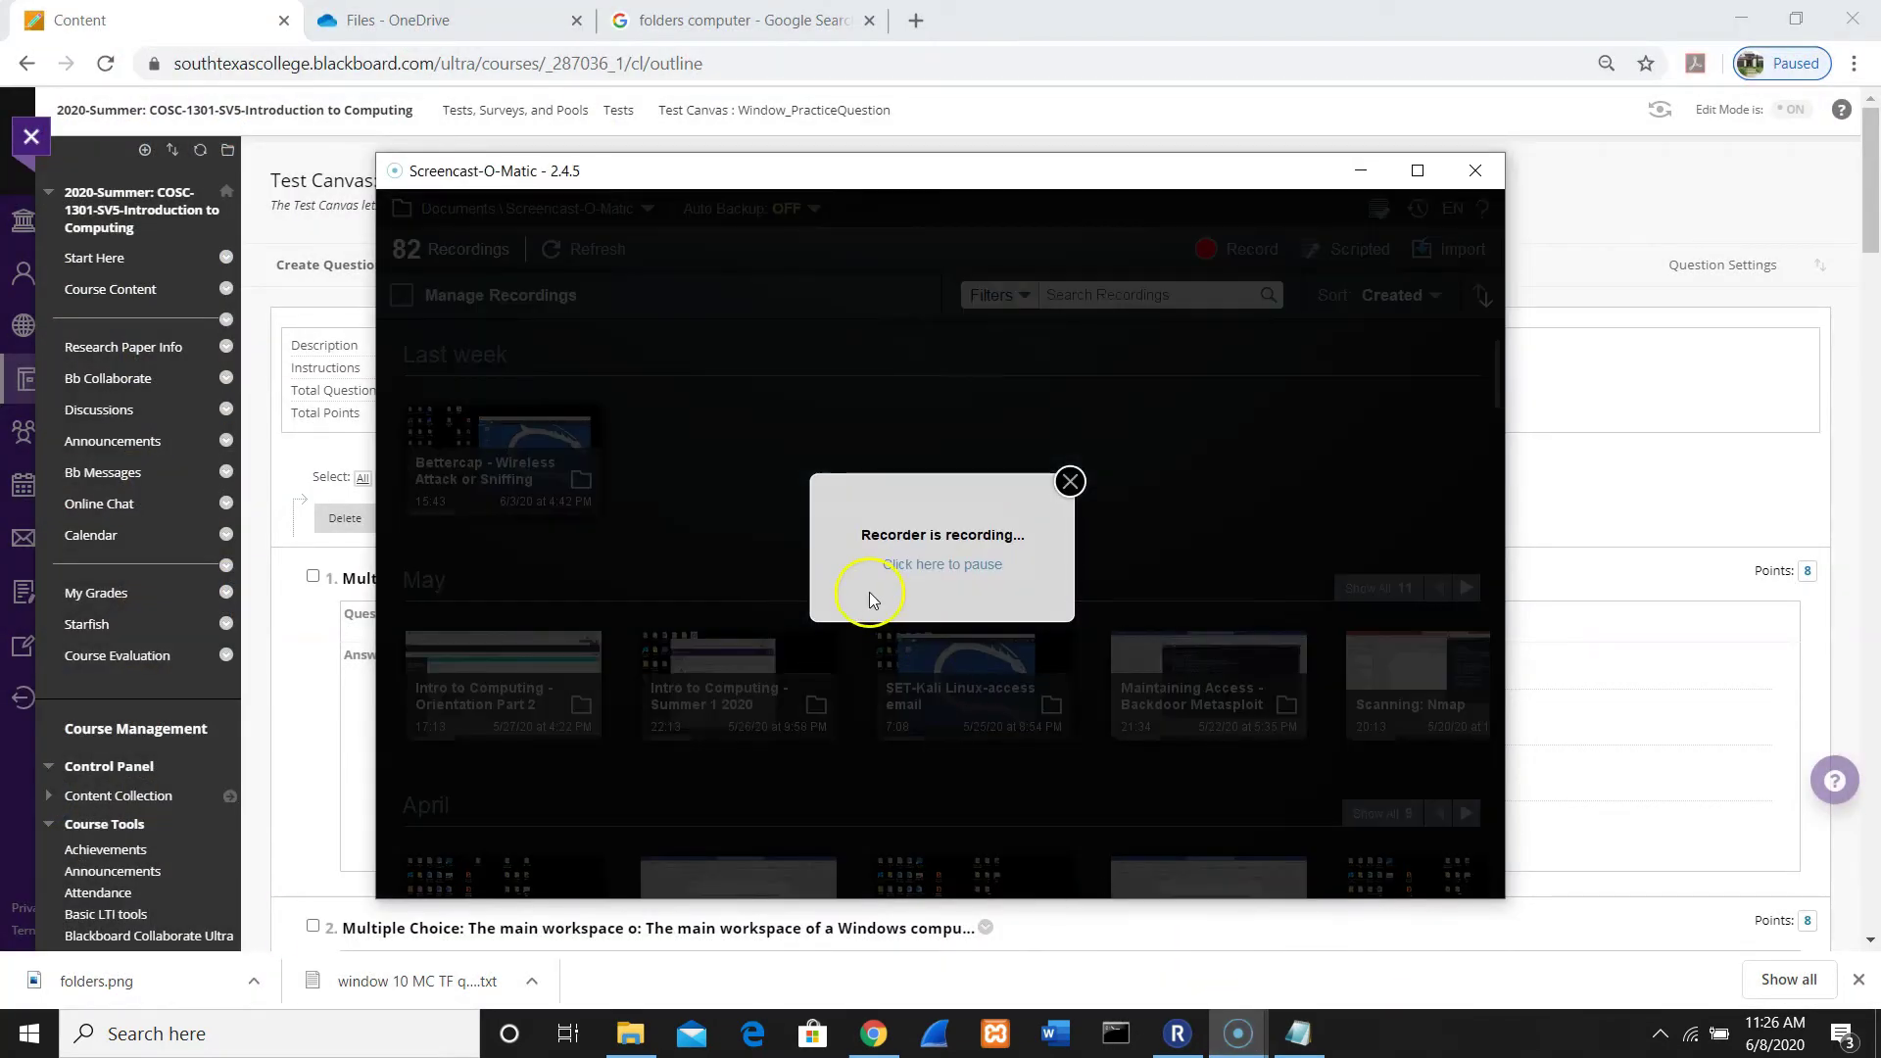